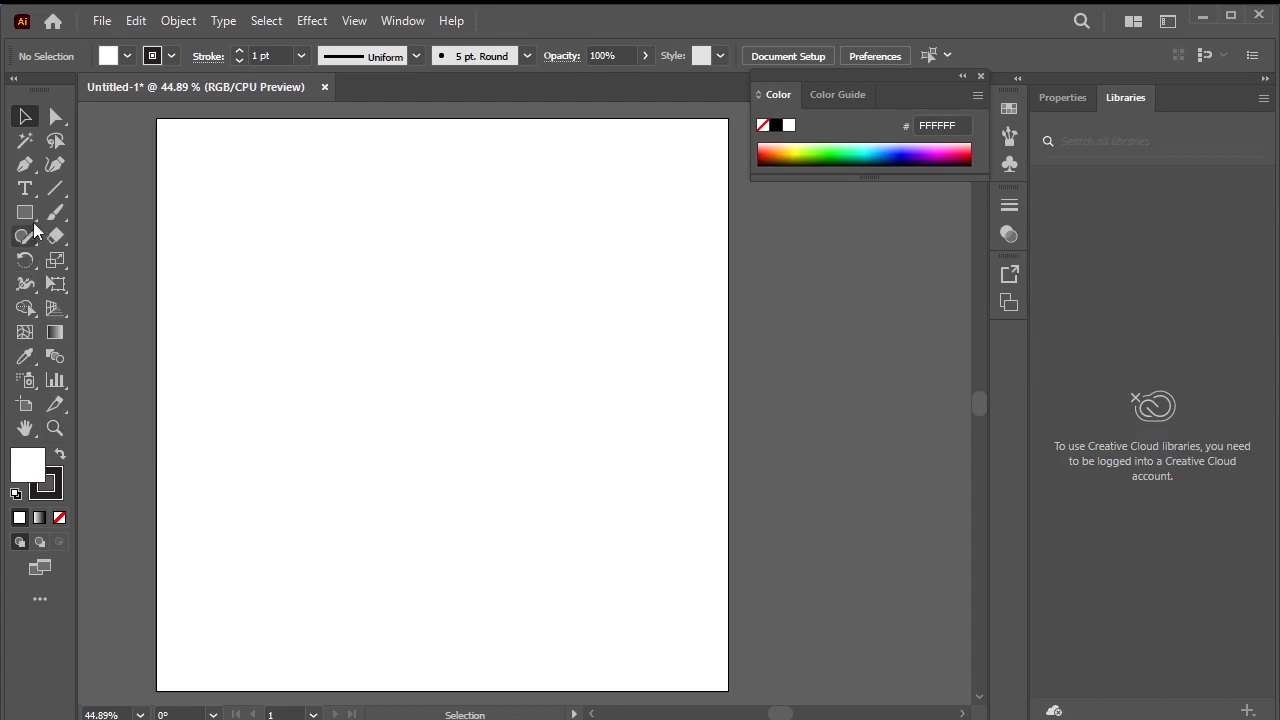
Draw a rectangle covering the whole artboard and fill it with the default white-to-black linear gradient.
{"action": "left_click", "coordinate": [25, 212]}
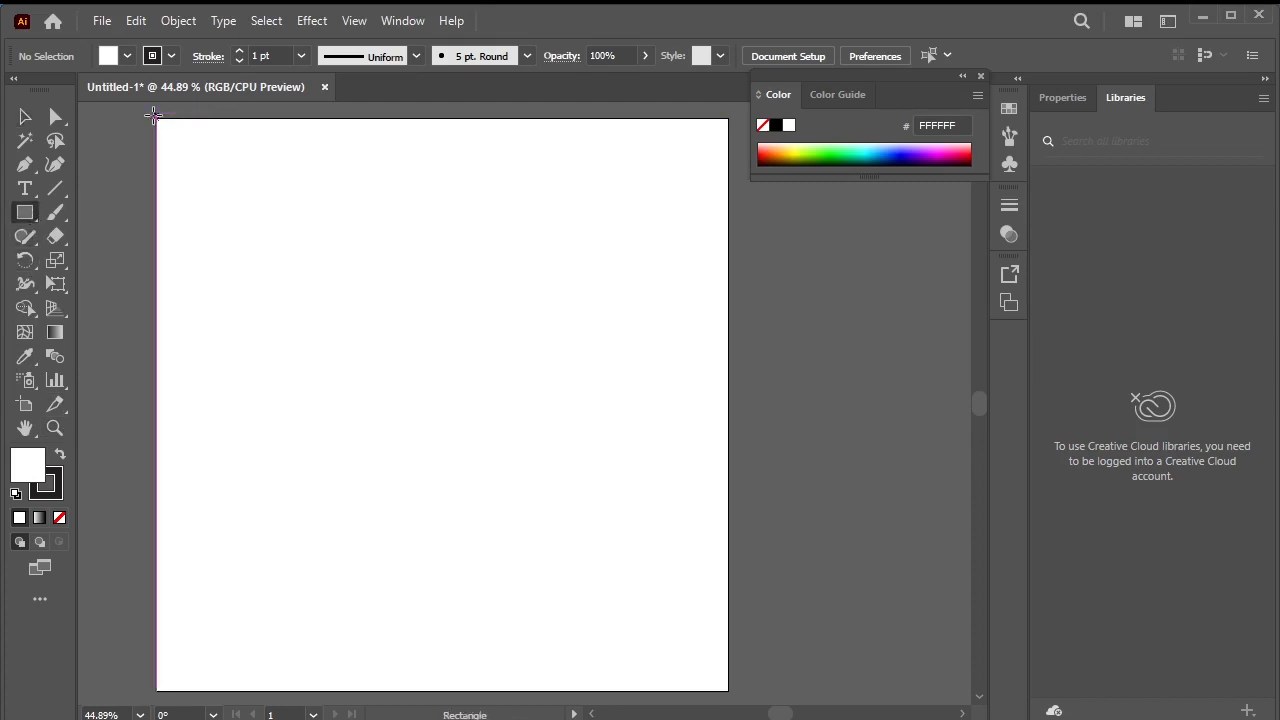
{"action": "left_click_drag", "start_coordinate": [152, 115], "coordinate": [728, 690]}
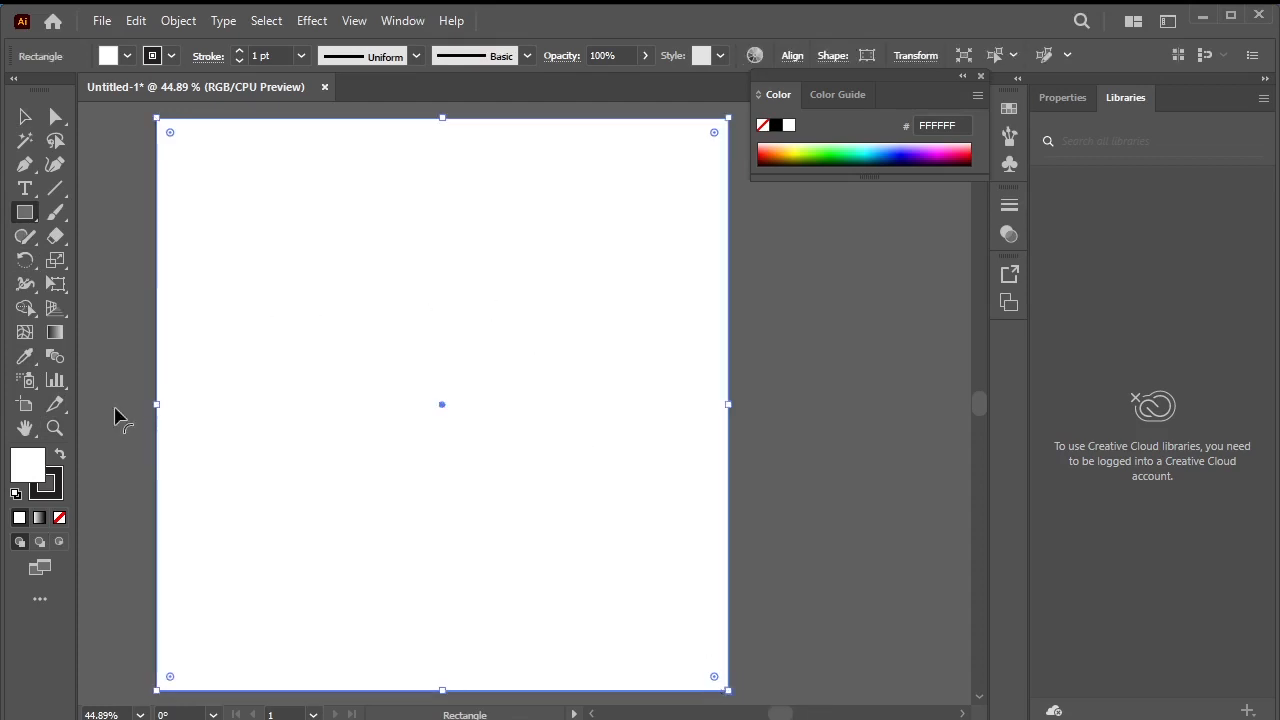
{"action": "left_click", "coordinate": [407, 27]}
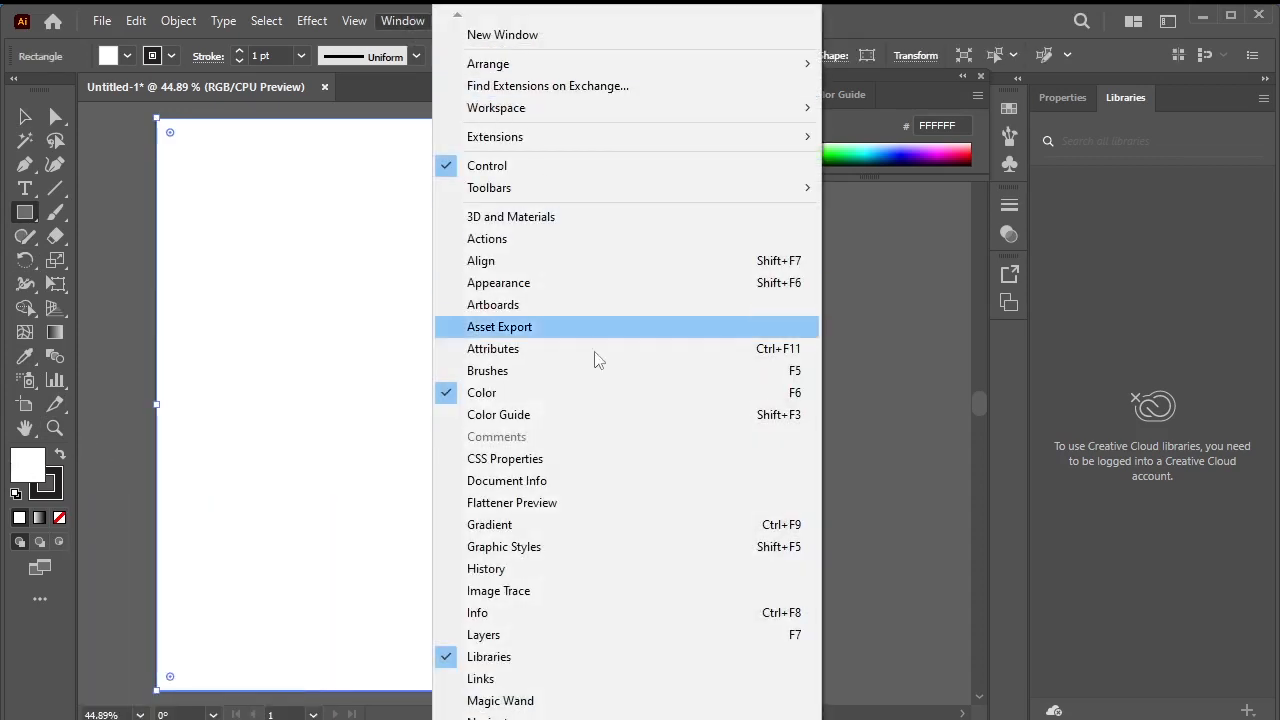
{"action": "left_click", "coordinate": [678, 524]}
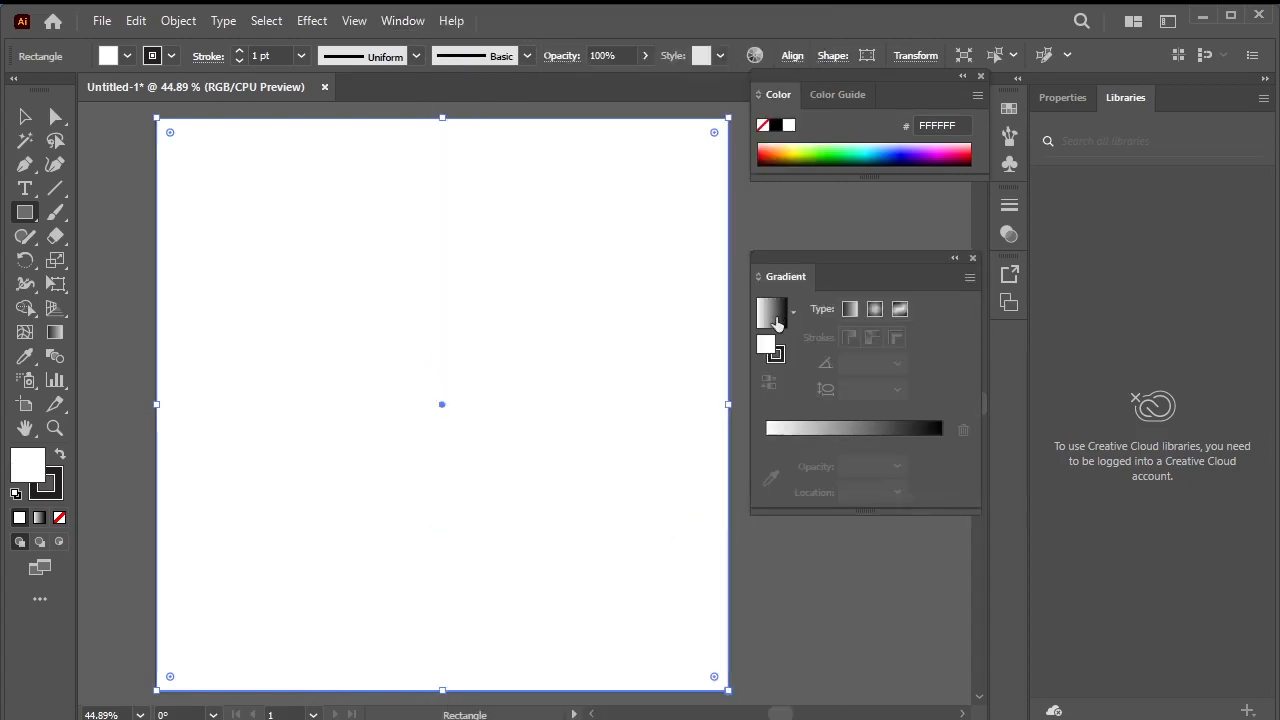
{"action": "left_click", "coordinate": [776, 317]}
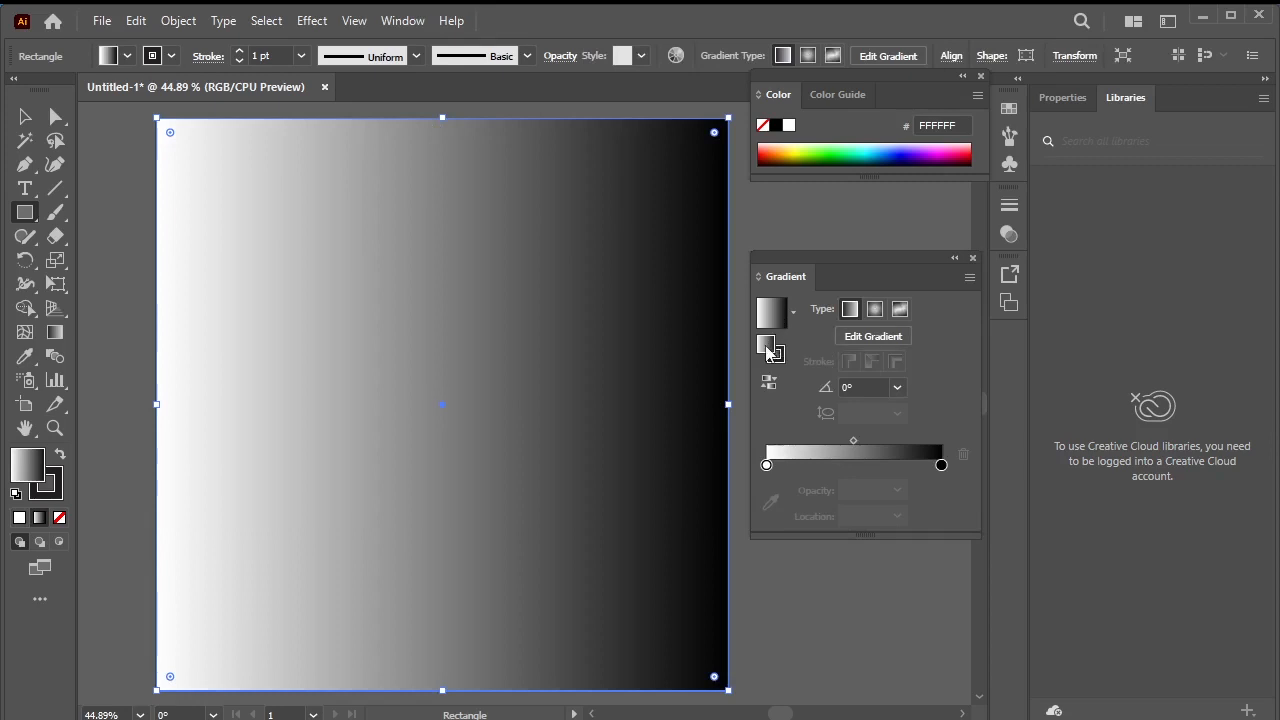
Recolour the background gradient's white start stop to light blue 55ABFF.
{"action": "left_click", "coordinate": [767, 466]}
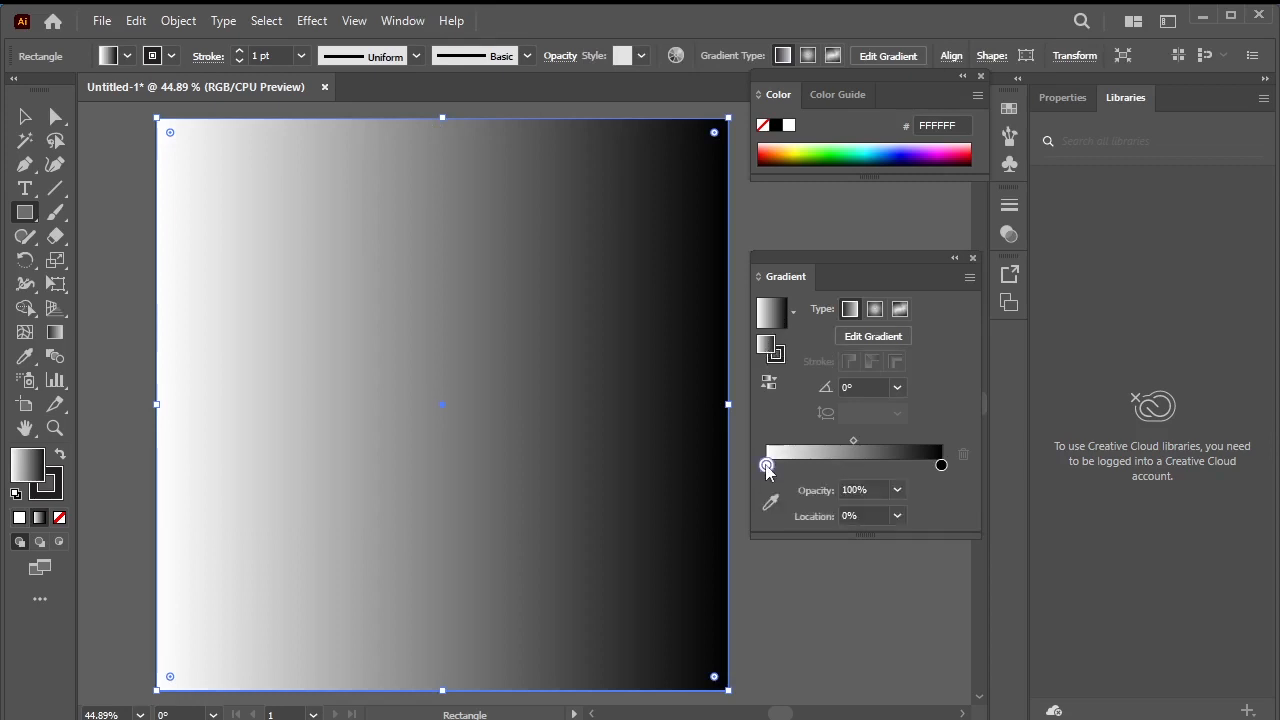
{"action": "double_click", "coordinate": [767, 466]}
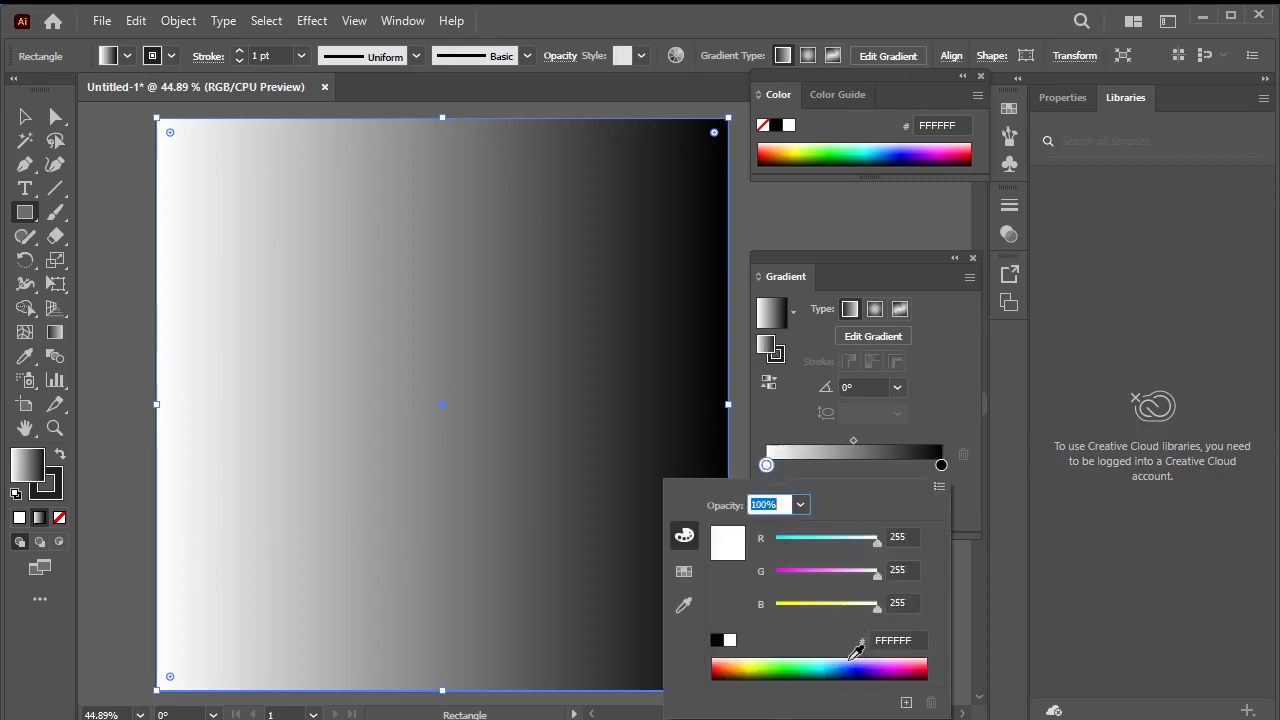
{"action": "left_click", "coordinate": [855, 662]}
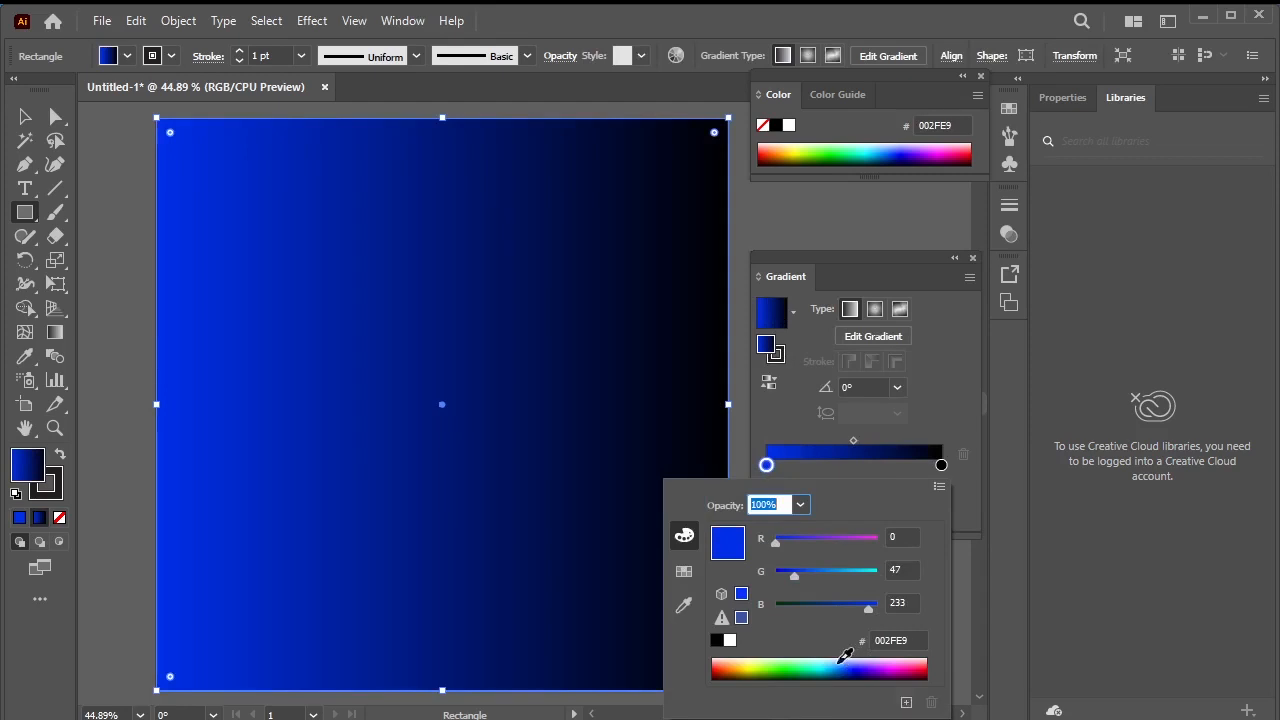
{"action": "left_click", "coordinate": [845, 659]}
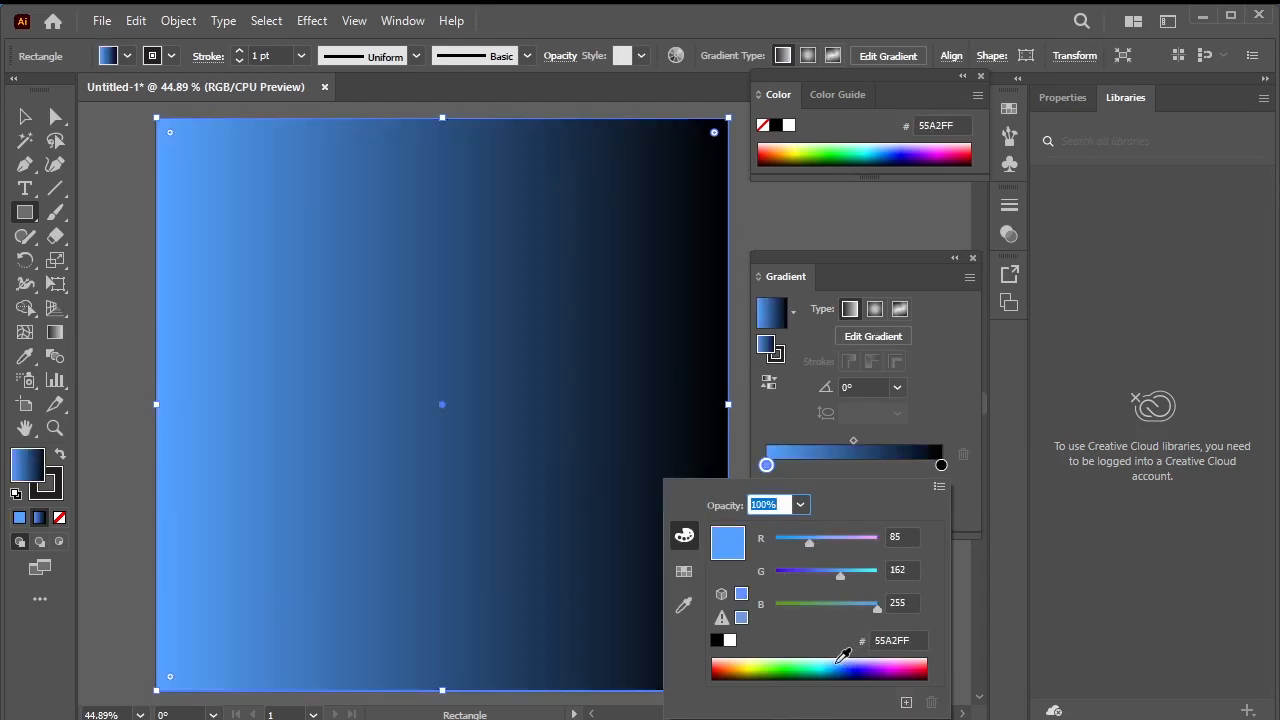
Recolour the background gradient's black end stop to blue 1554FF.
{"action": "left_click", "coordinate": [942, 466]}
{"action": "double_click", "coordinate": [942, 466]}
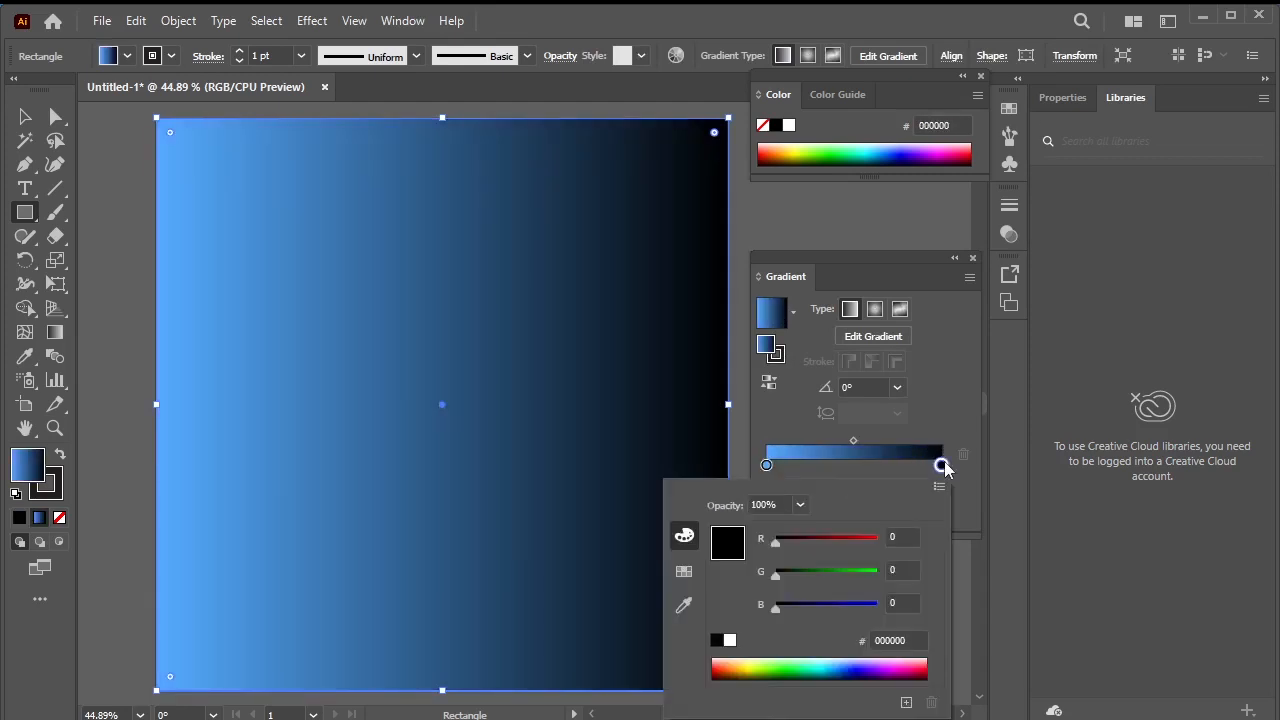
{"action": "left_click", "coordinate": [833, 659]}
{"action": "left_click_drag", "start_coordinate": [857, 570], "coordinate": [809, 575]}
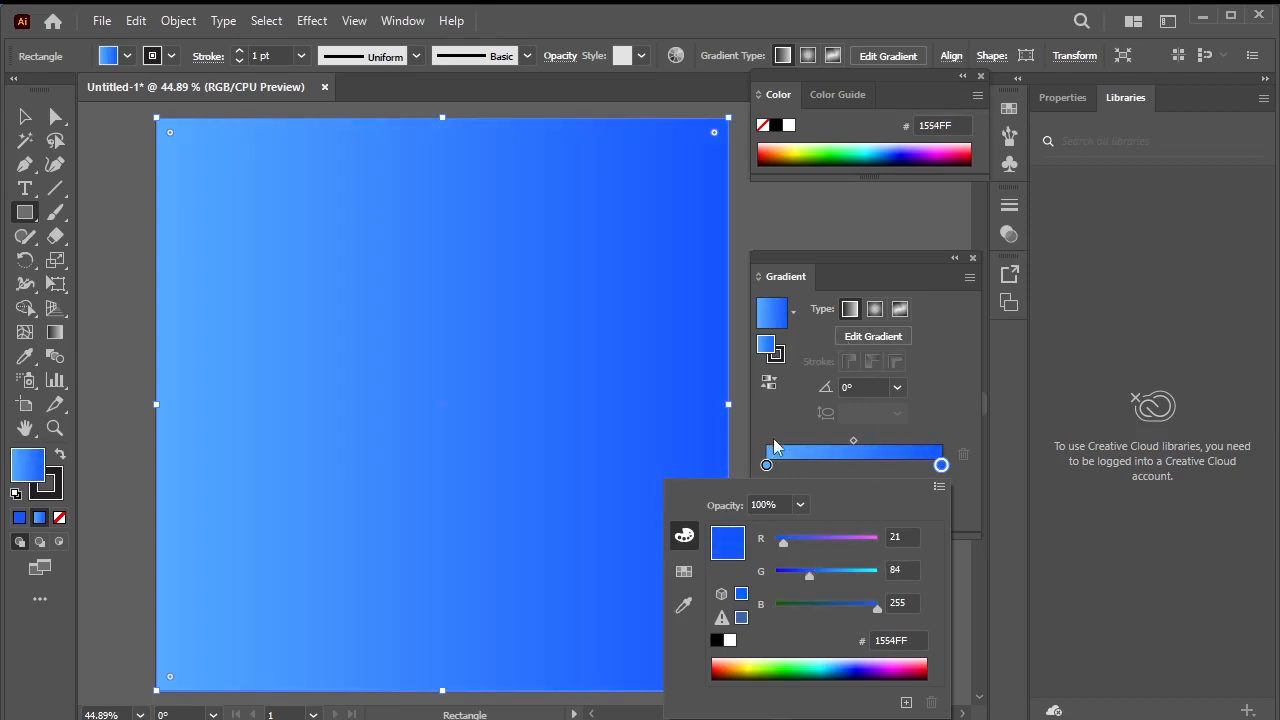
Raise the start stop's green value to 207, giving the lighter blue 55CFFF.
{"action": "left_click", "coordinate": [766, 465]}
{"action": "double_click", "coordinate": [766, 465]}
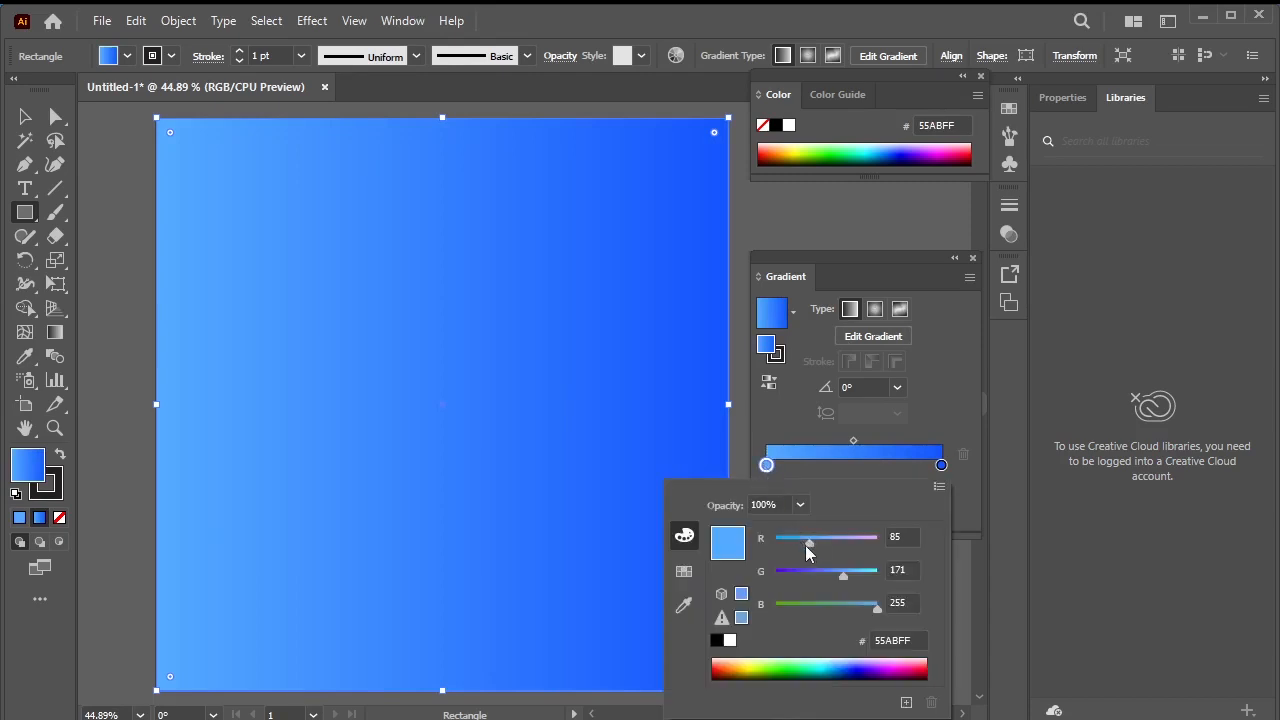
{"action": "mouse_move", "coordinate": [849, 576]}
{"action": "left_mouse_down"}
{"action": "mouse_move", "coordinate": [871, 572]}
{"action": "mouse_move", "coordinate": [860, 582]}
{"action": "left_mouse_up"}
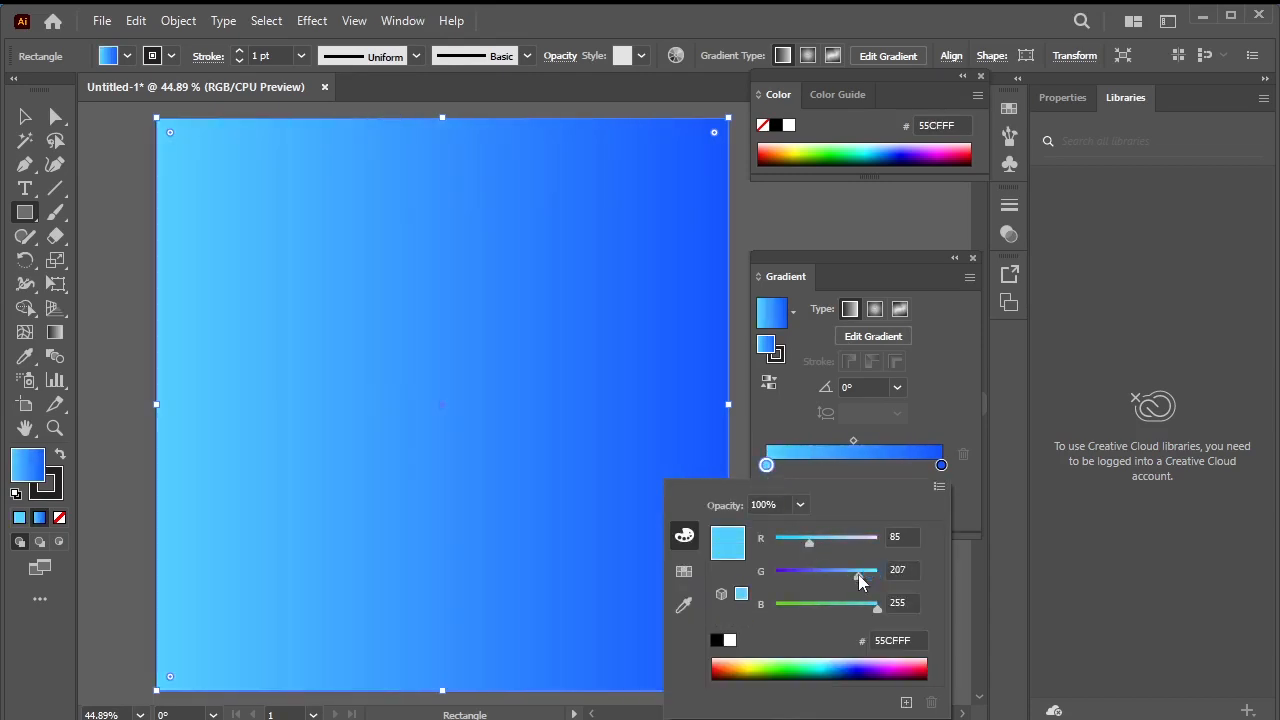
{"action": "left_click", "coordinate": [929, 422]}
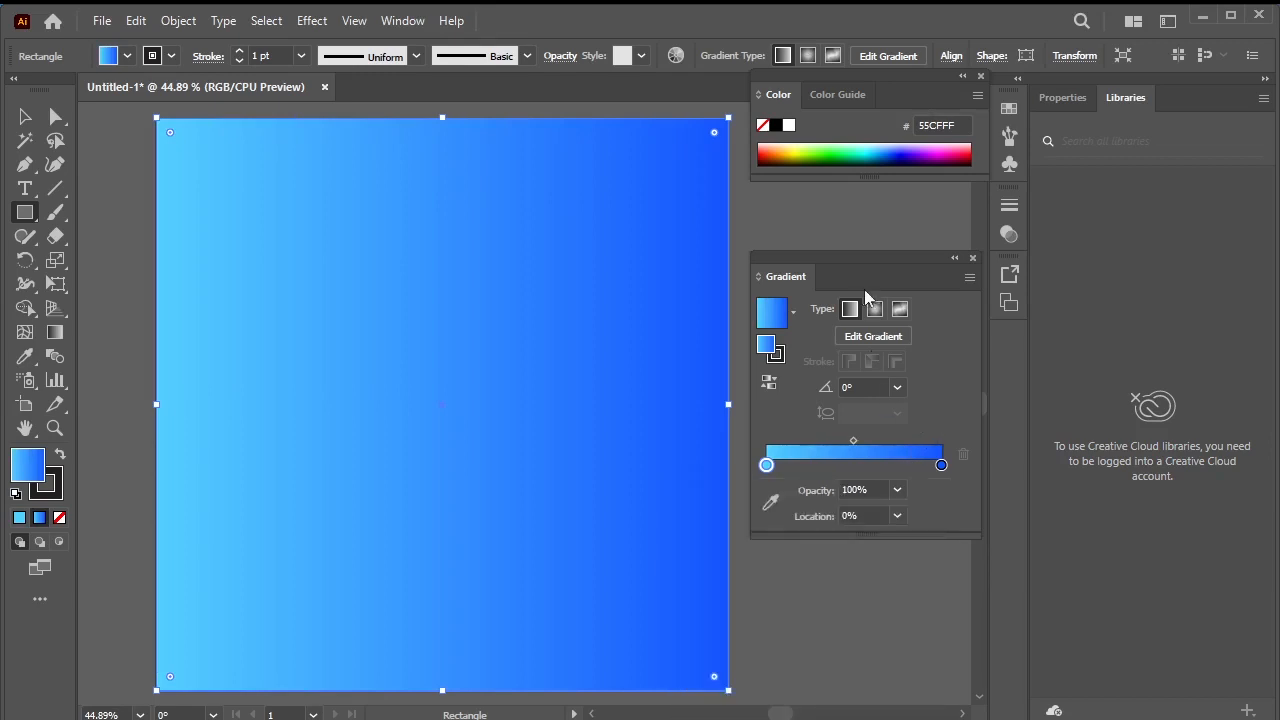
Make the background gradient radial and change its outer stop to blue 157CFF, then close the gradient settings.
{"action": "left_click", "coordinate": [875, 313]}
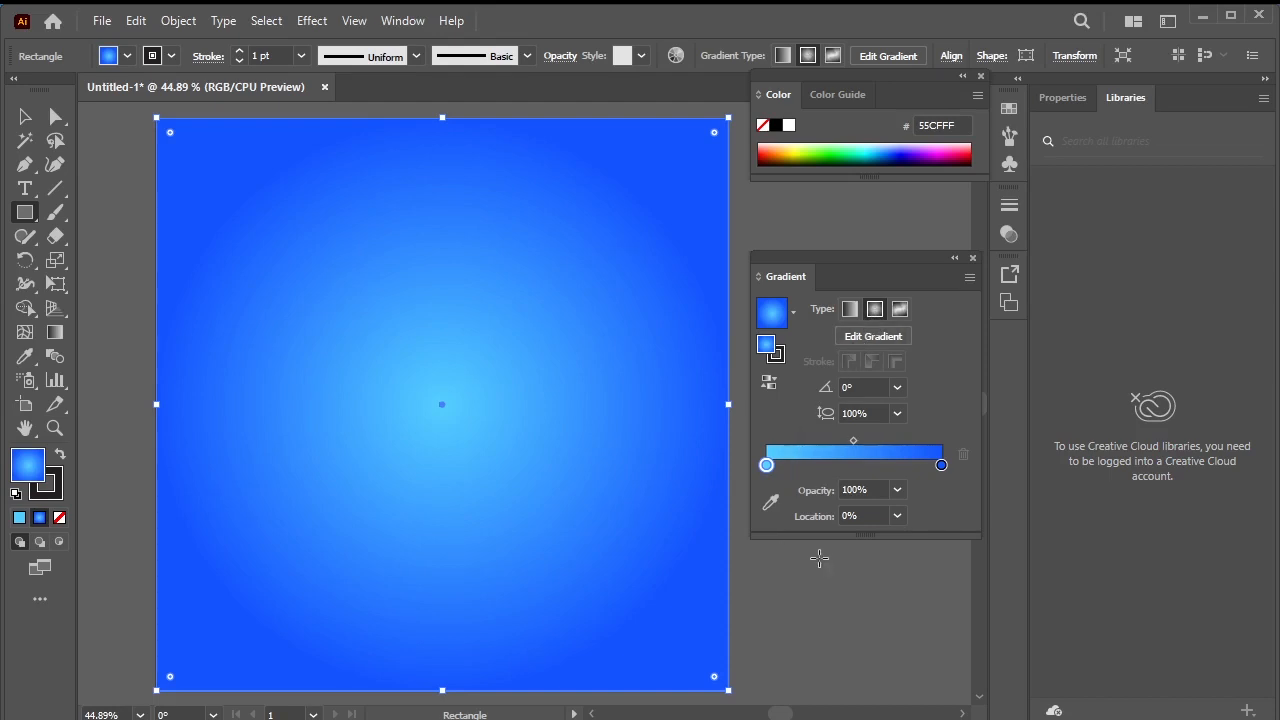
{"action": "left_click", "coordinate": [941, 466]}
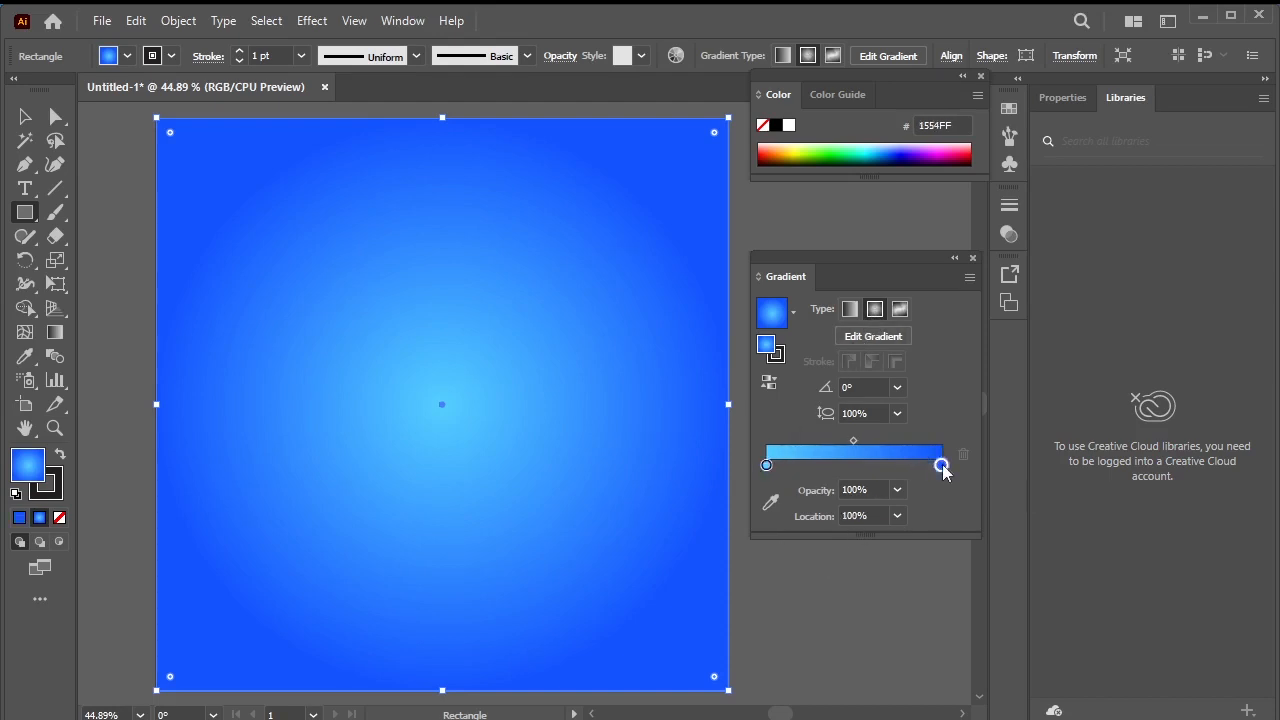
{"action": "double_click", "coordinate": [941, 466]}
{"action": "left_click_drag", "start_coordinate": [812, 575], "coordinate": [827, 576]}
{"action": "left_click", "coordinate": [959, 543]}
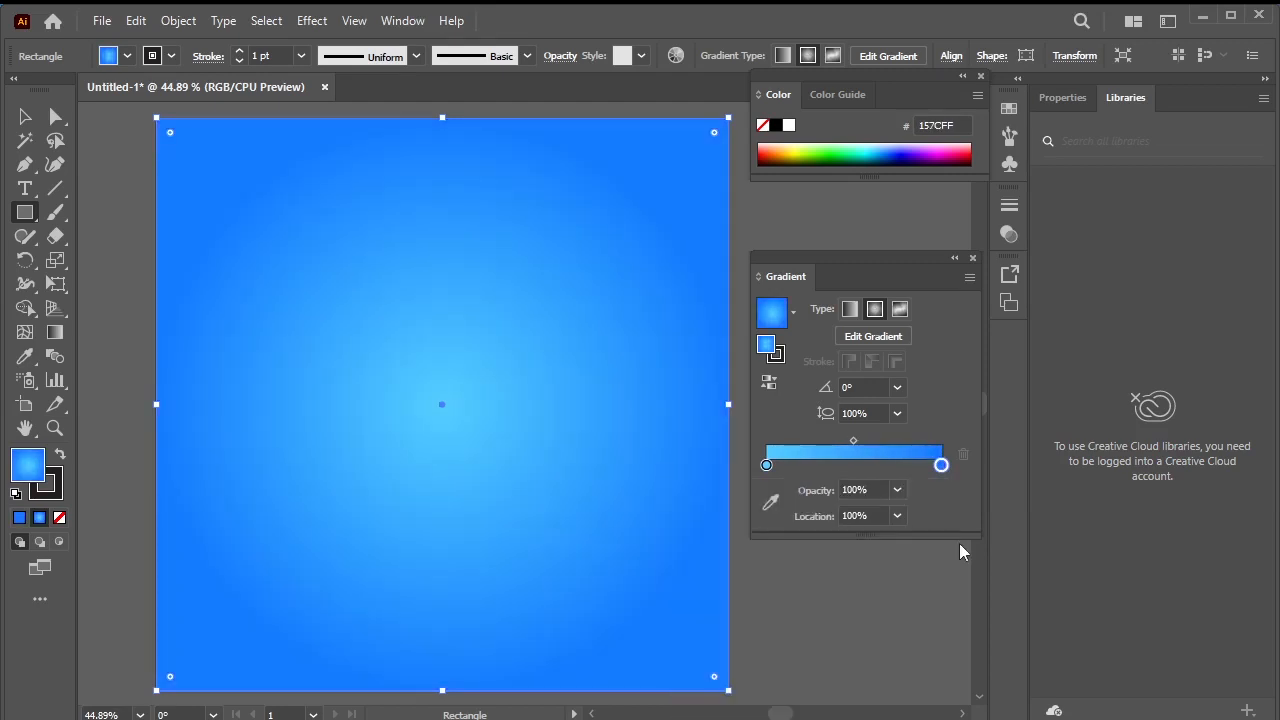
{"action": "left_click", "coordinate": [972, 259]}
Lock the gradient background rectangle.
{"action": "left_click", "coordinate": [178, 20]}
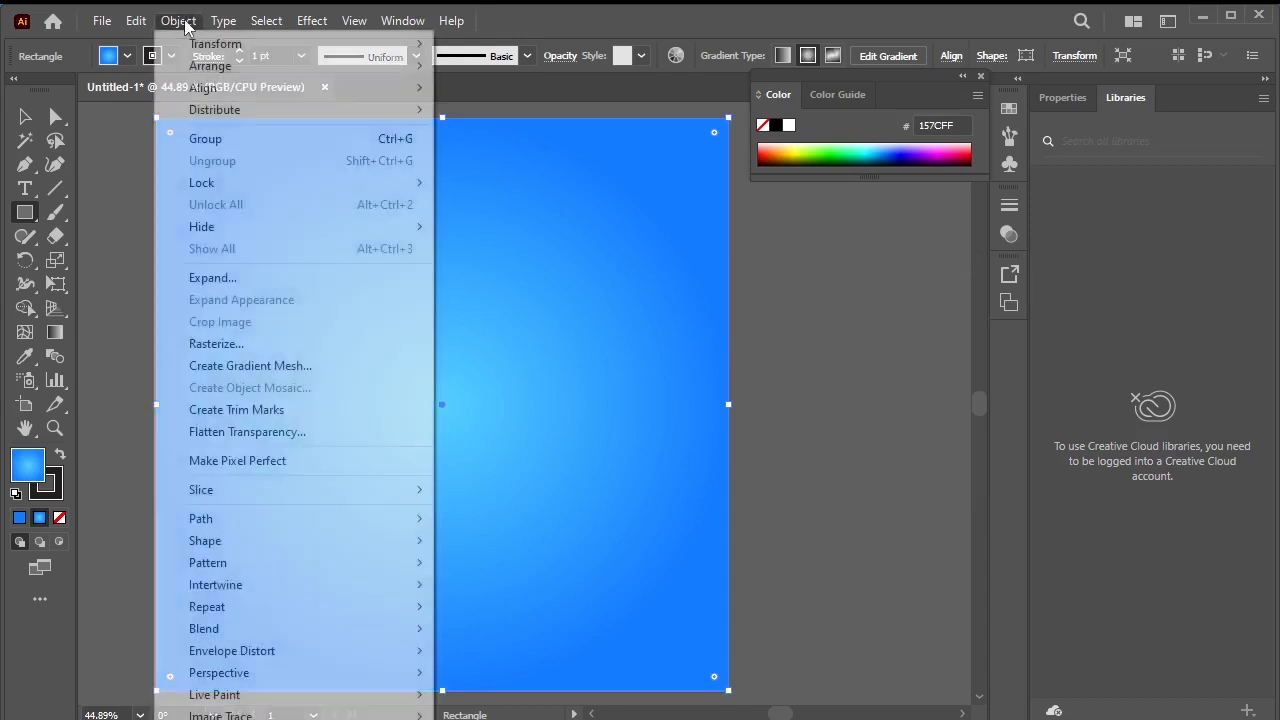
{"action": "mouse_move", "coordinate": [300, 188]}
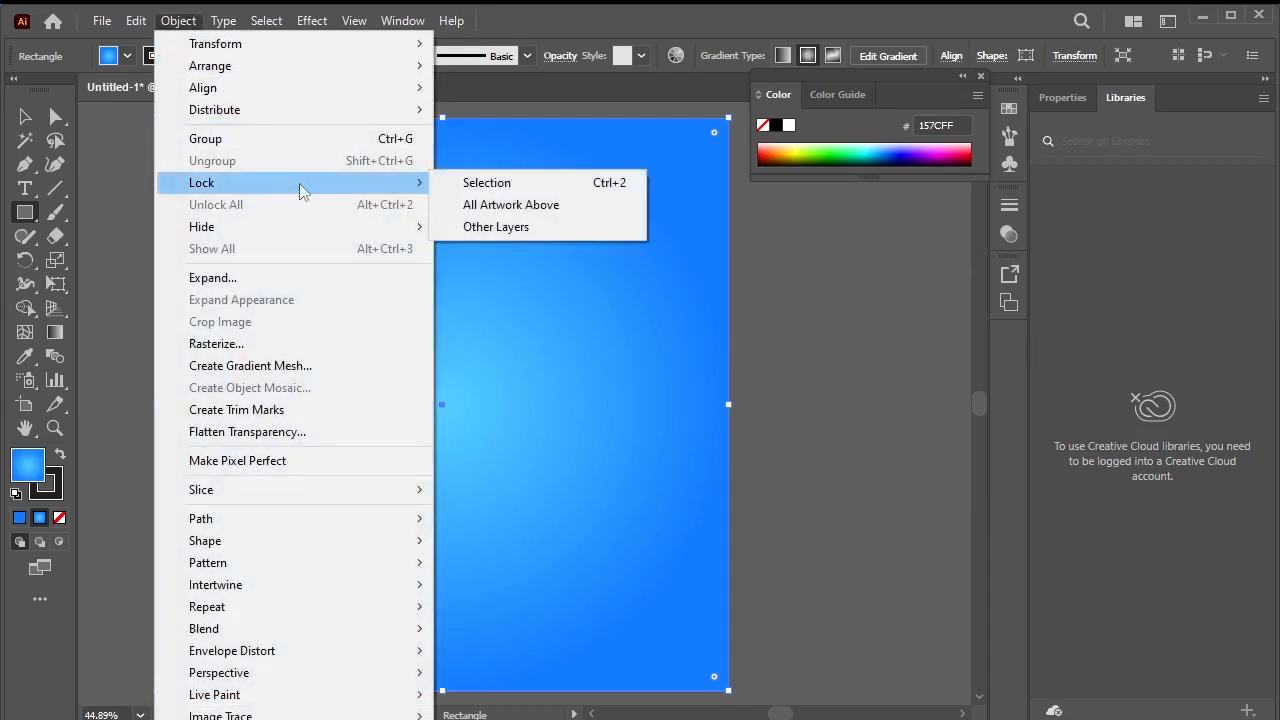
{"action": "left_click", "coordinate": [554, 185]}
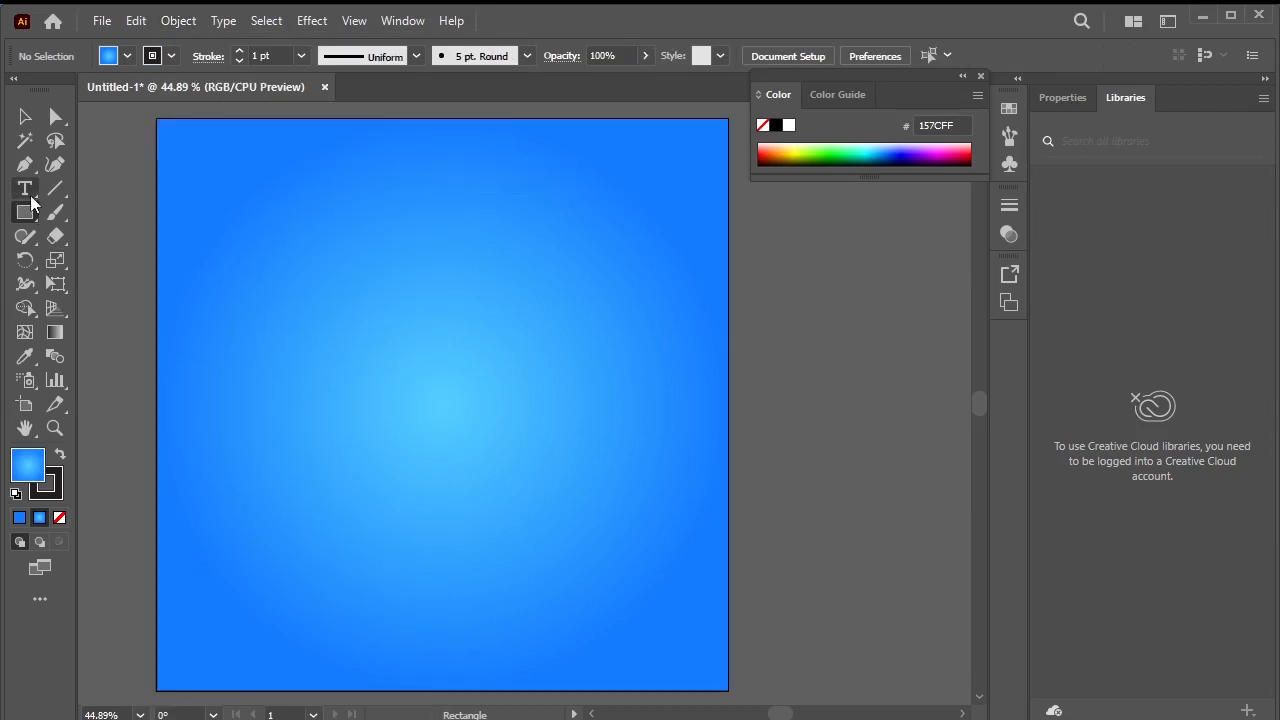
Add the point text "are you" in the upper part of the artboard and enlarge it to 80 pt.
{"action": "left_click", "coordinate": [313, 240]}
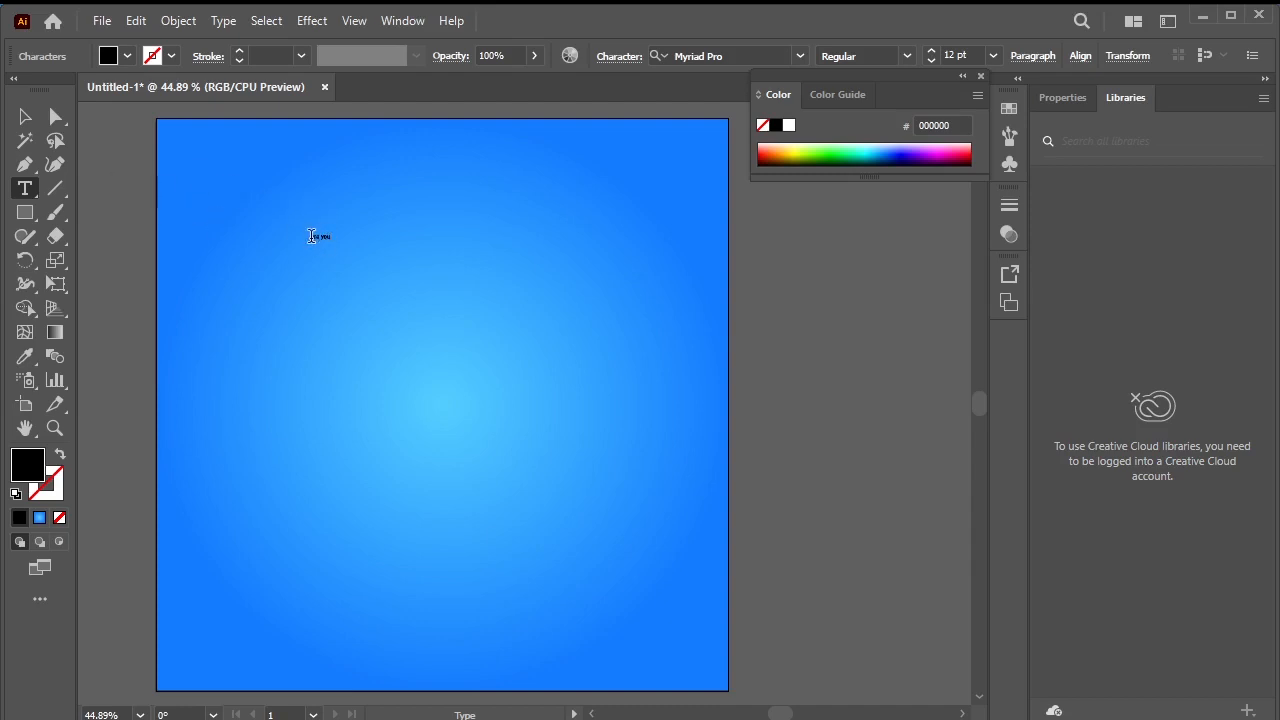
{"action": "left_click_drag", "start_coordinate": [312, 236], "coordinate": [352, 238]}
{"action": "left_click", "coordinate": [930, 51]}
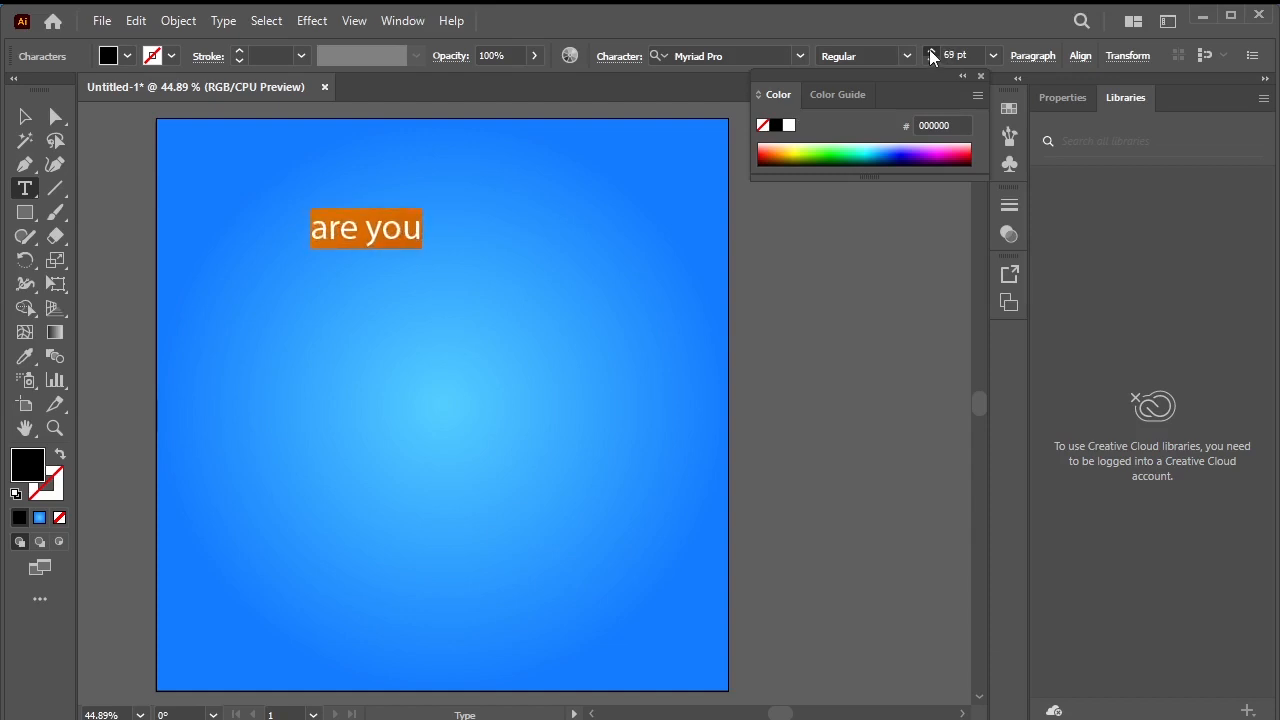
Capitalise both words of the text so it reads "Are You".
{"action": "left_click_drag", "start_coordinate": [330, 218], "coordinate": [311, 222]}
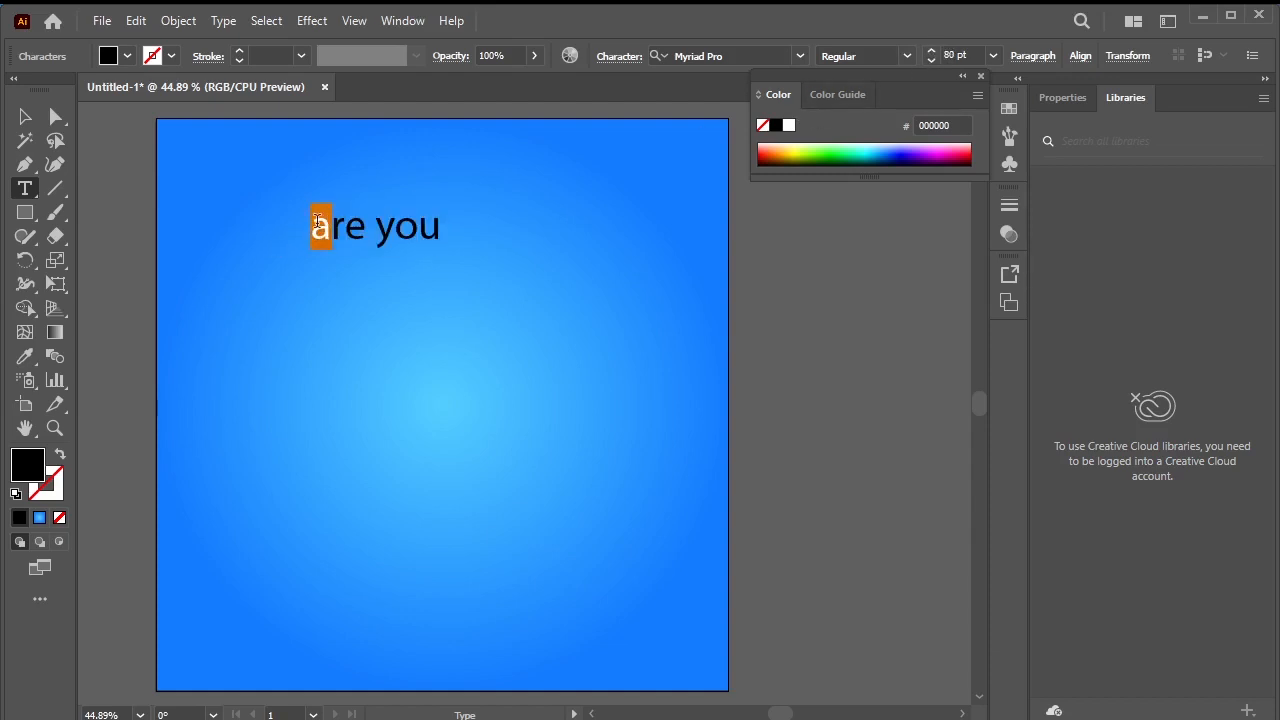
{"action": "type", "text": "A"}
{"action": "left_click_drag", "start_coordinate": [397, 225], "coordinate": [301, 230]}
{"action": "type", "text": "Y"}
Set the "Are You" text in the Bebas Regular font at 97 pt.
{"action": "left_click", "coordinate": [714, 57]}
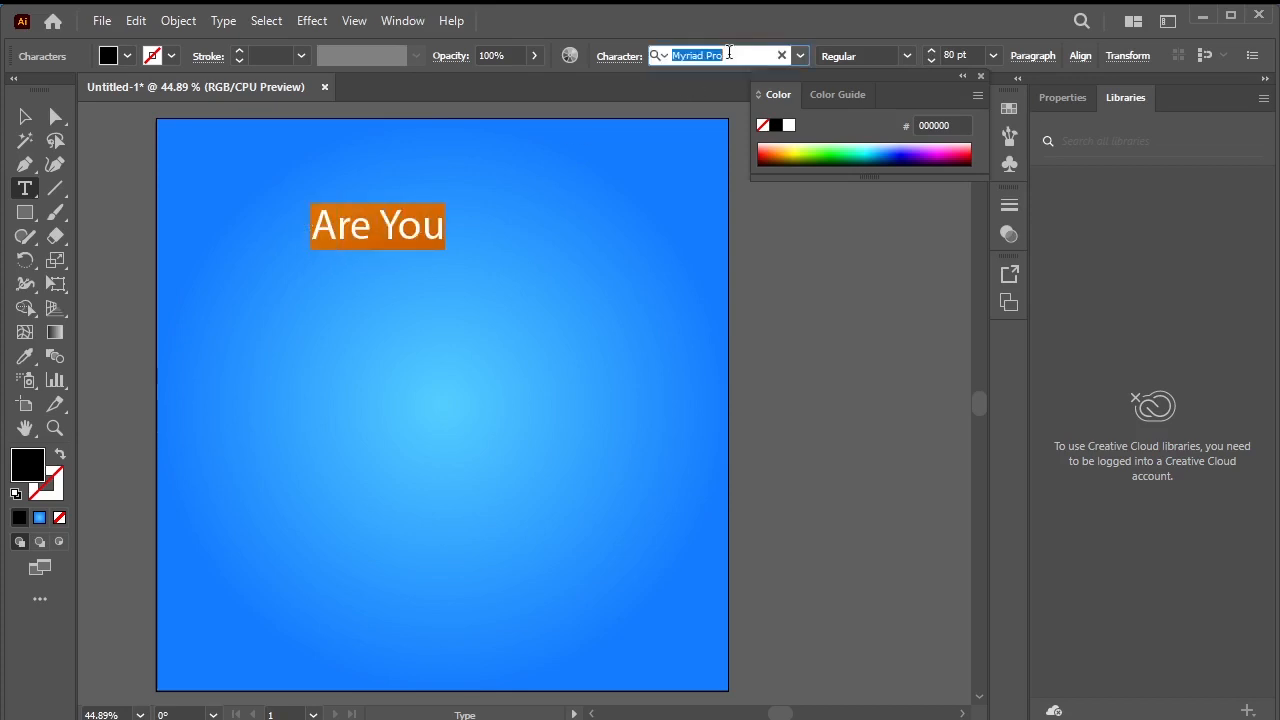
{"action": "type", "text": "BEBAS"}
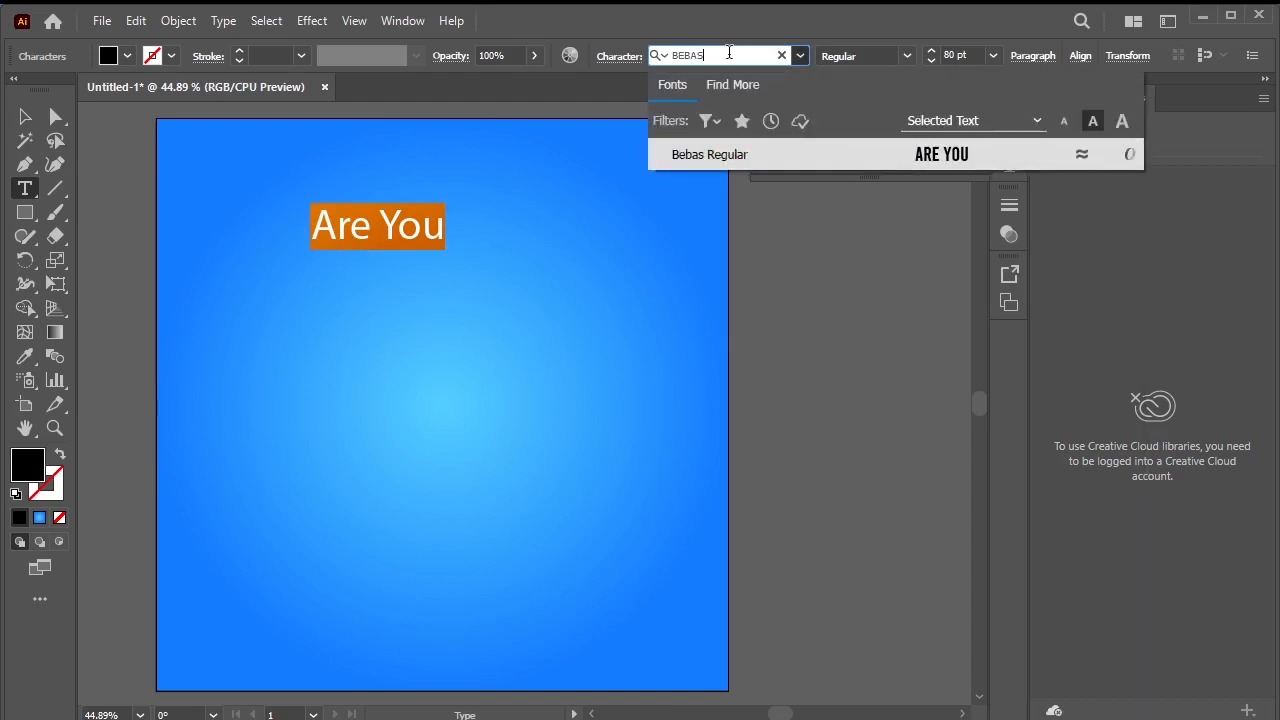
{"action": "left_click", "coordinate": [937, 152]}
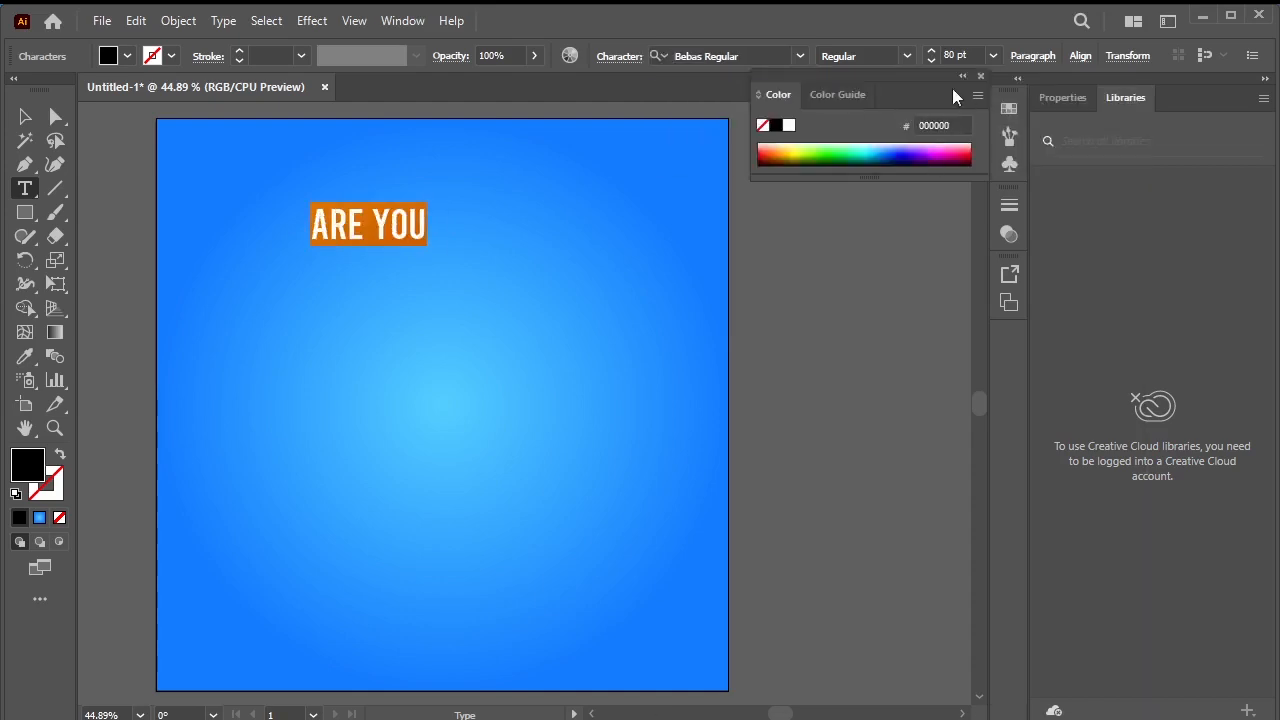
{"action": "scroll", "coordinate": [930, 55], "scroll_direction": "up", "scroll_amount": 17}
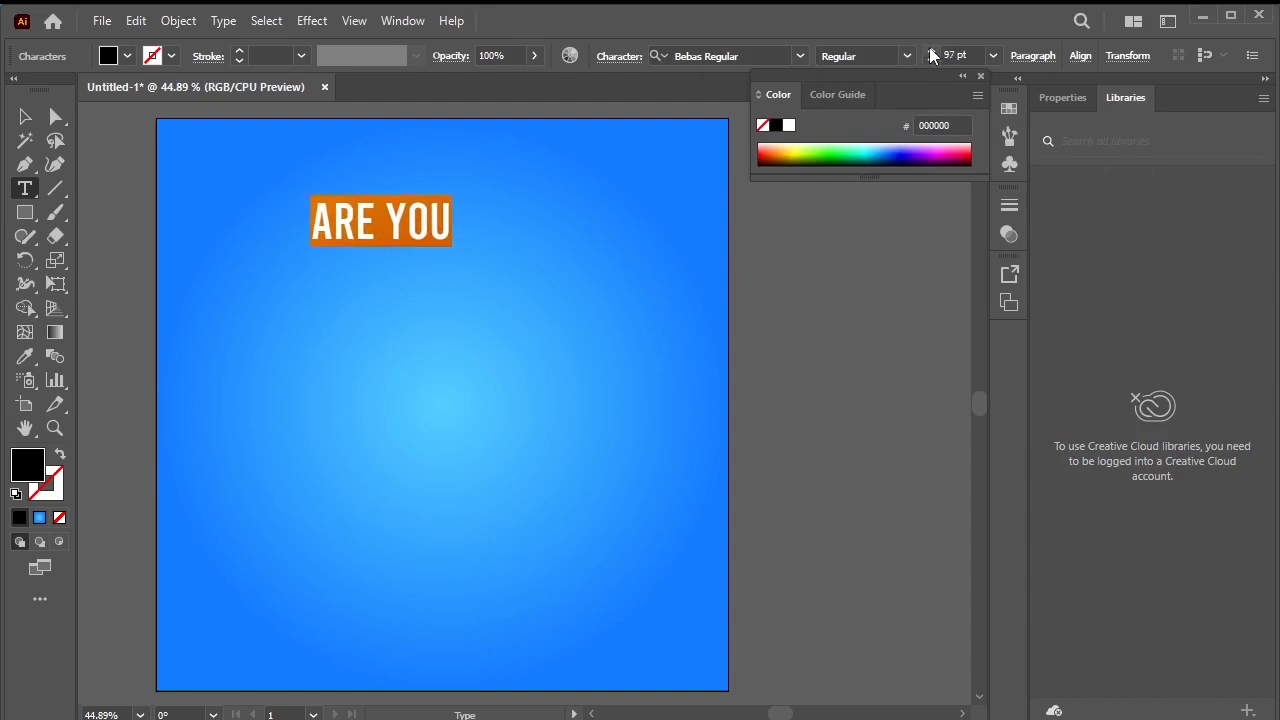
Centre the "ARE YOU" text horizontally on the artboard.
{"action": "left_click", "coordinate": [25, 116]}
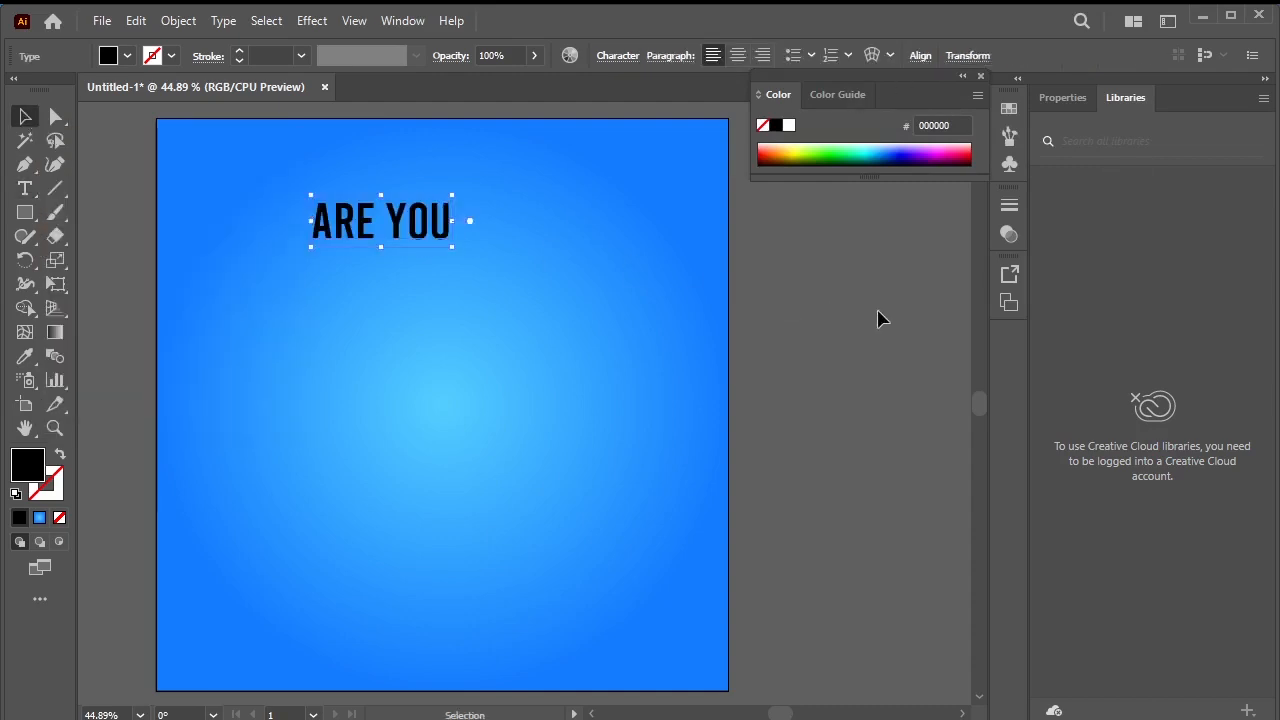
{"action": "left_click", "coordinate": [567, 283]}
{"action": "left_click", "coordinate": [423, 244]}
{"action": "left_click", "coordinate": [925, 57]}
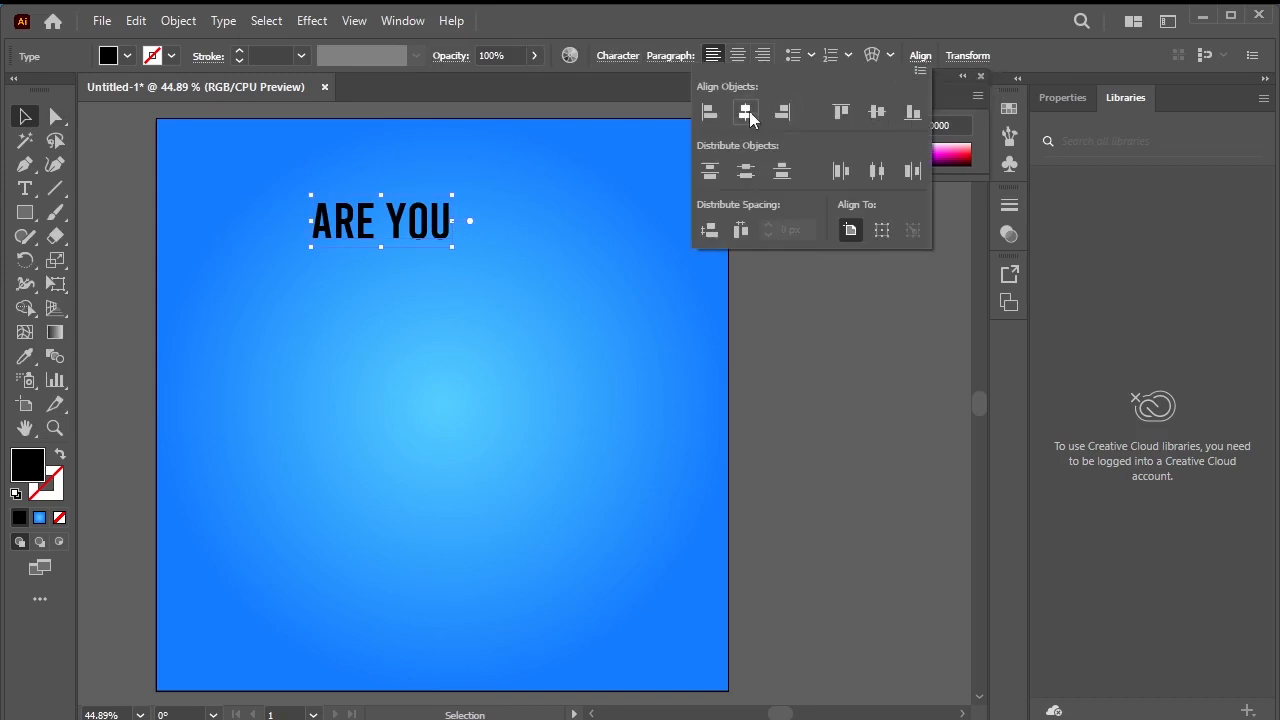
{"action": "left_click", "coordinate": [745, 111]}
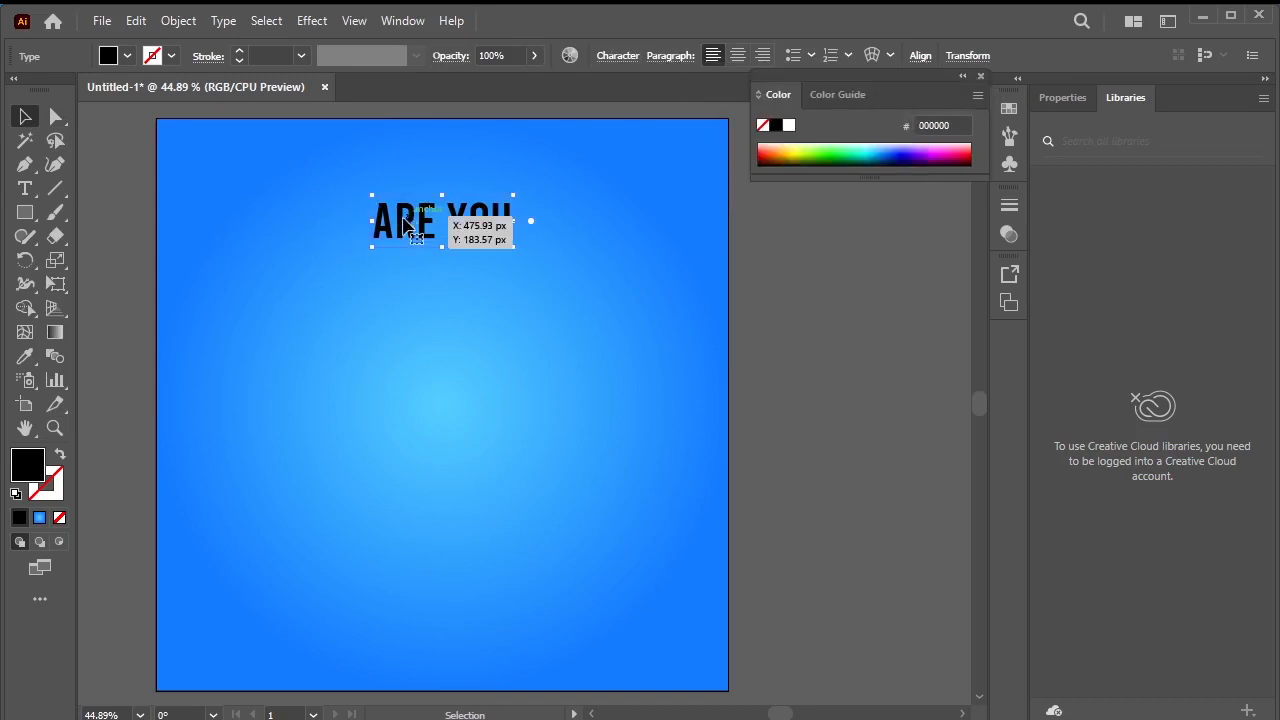
Change the fill colour of the "ARE YOU" text to white (FFFFFF).
{"action": "left_click", "coordinate": [25, 188]}
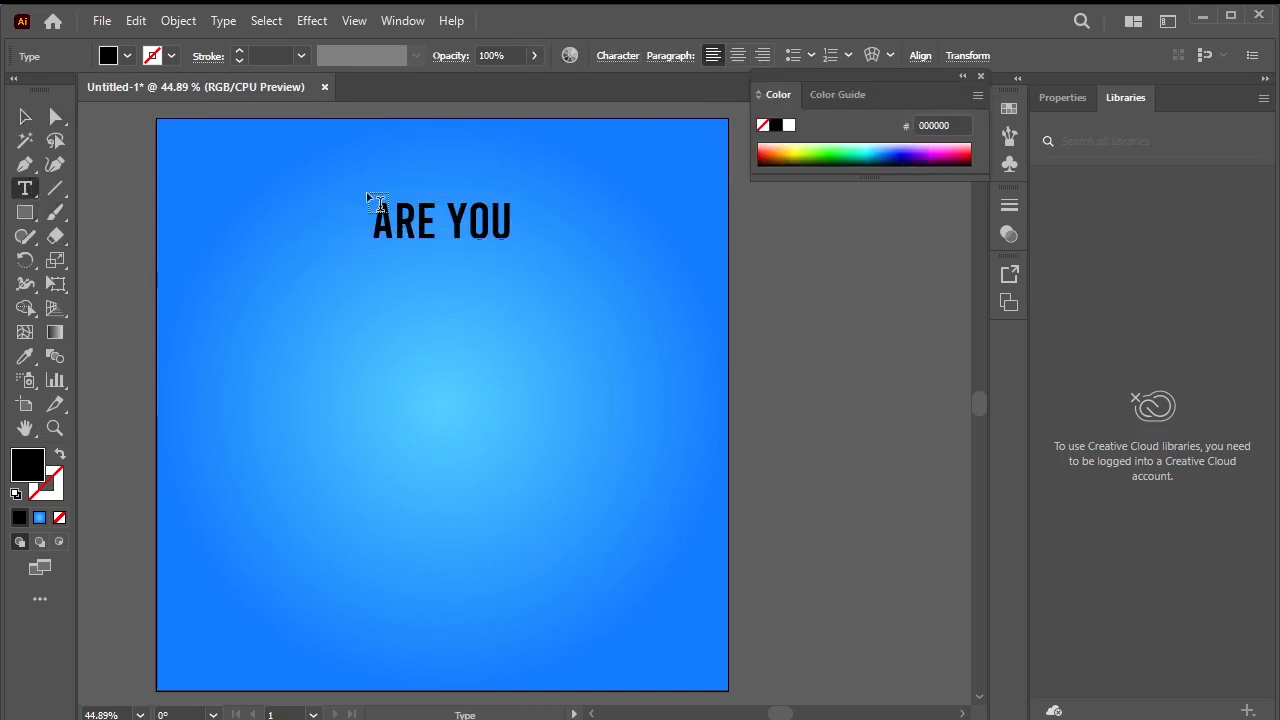
{"action": "left_click_drag", "start_coordinate": [380, 215], "coordinate": [543, 216]}
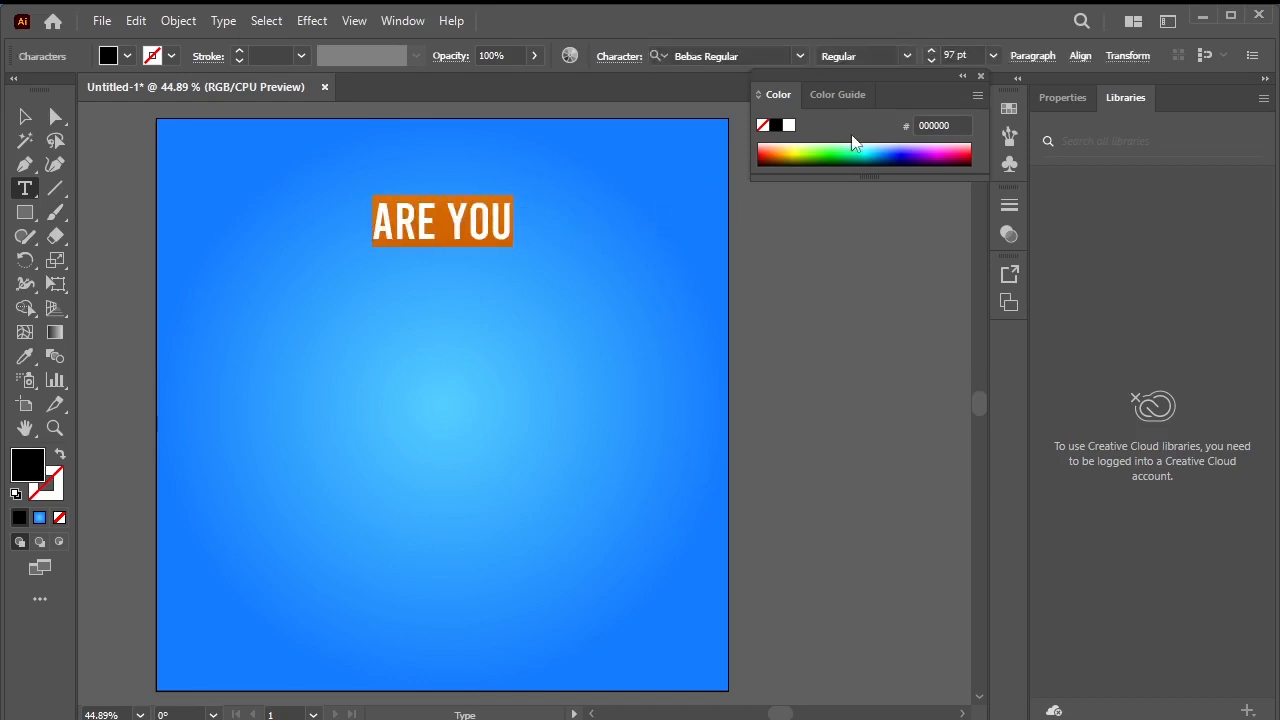
{"action": "double_click", "coordinate": [30, 467]}
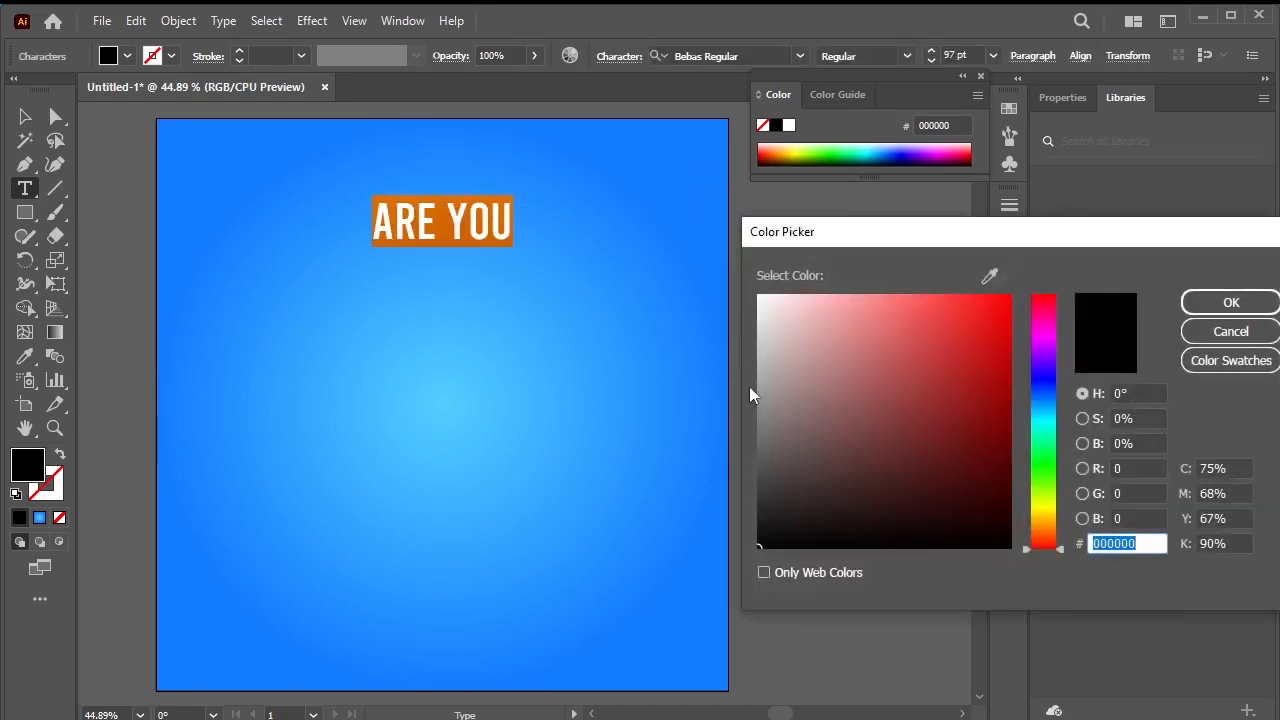
{"action": "left_click_drag", "start_coordinate": [804, 342], "coordinate": [698, 287]}
{"action": "left_click", "coordinate": [1231, 302]}
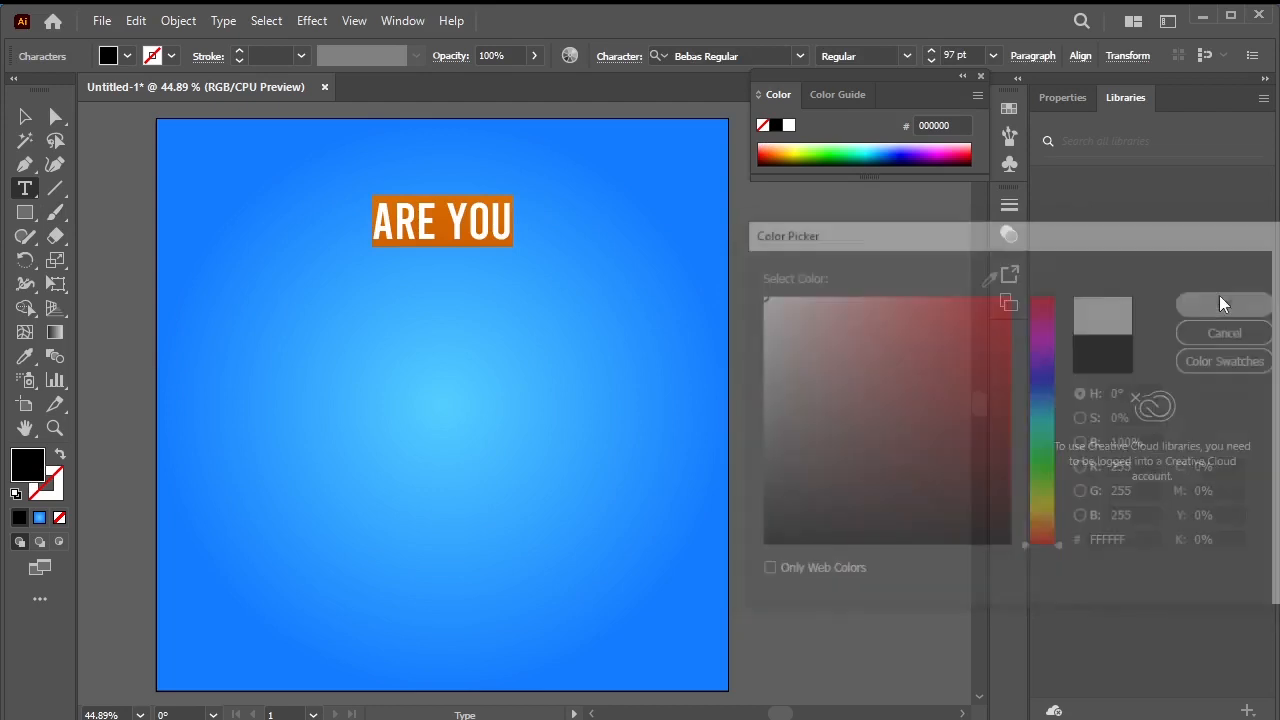
{"action": "left_click", "coordinate": [25, 118]}
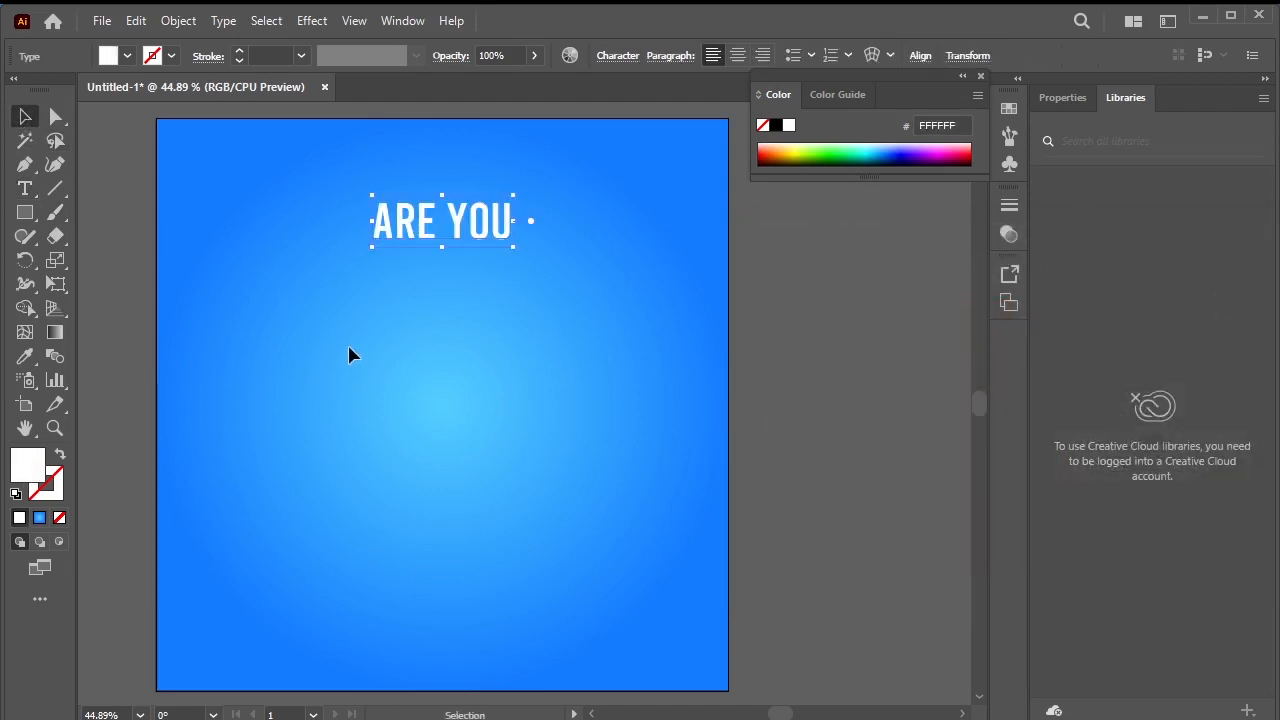
Add a second line reading "LOOKING FOR A PLOT?" below "ARE YOU" in the headline text.
{"action": "left_click", "coordinate": [25, 188]}
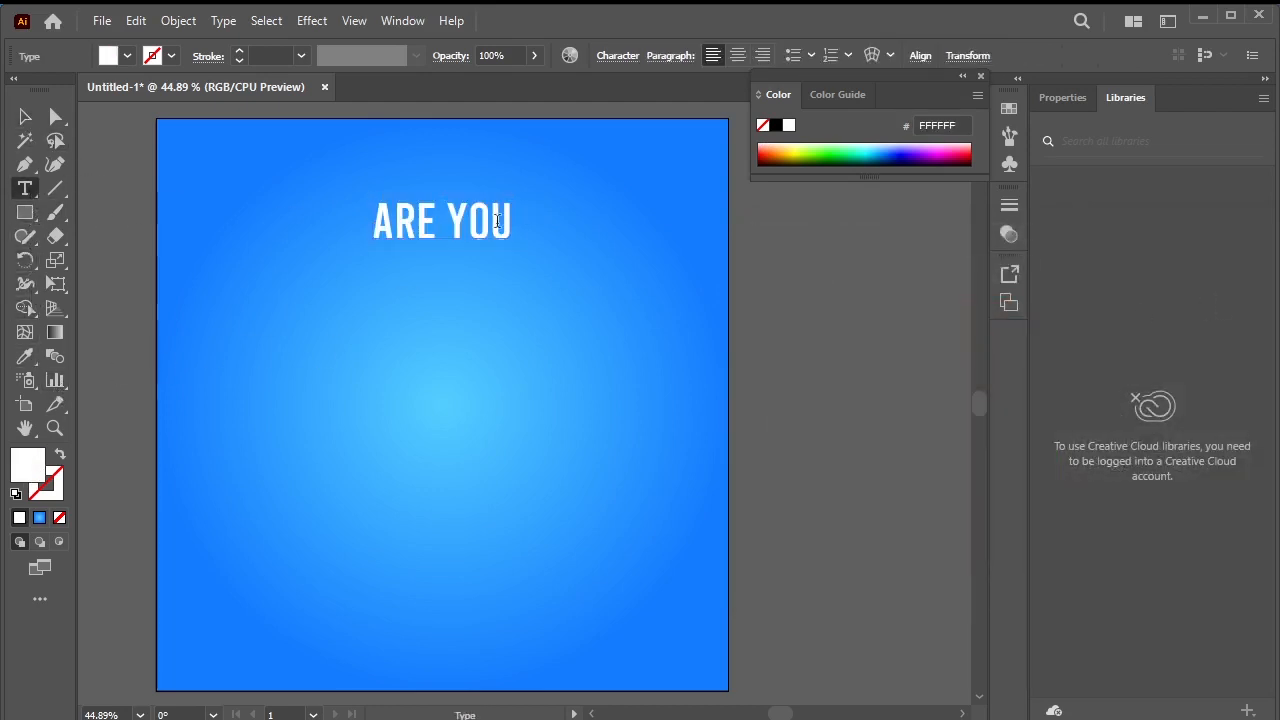
{"action": "left_click", "coordinate": [512, 221]}
{"action": "key", "text": "Return"}
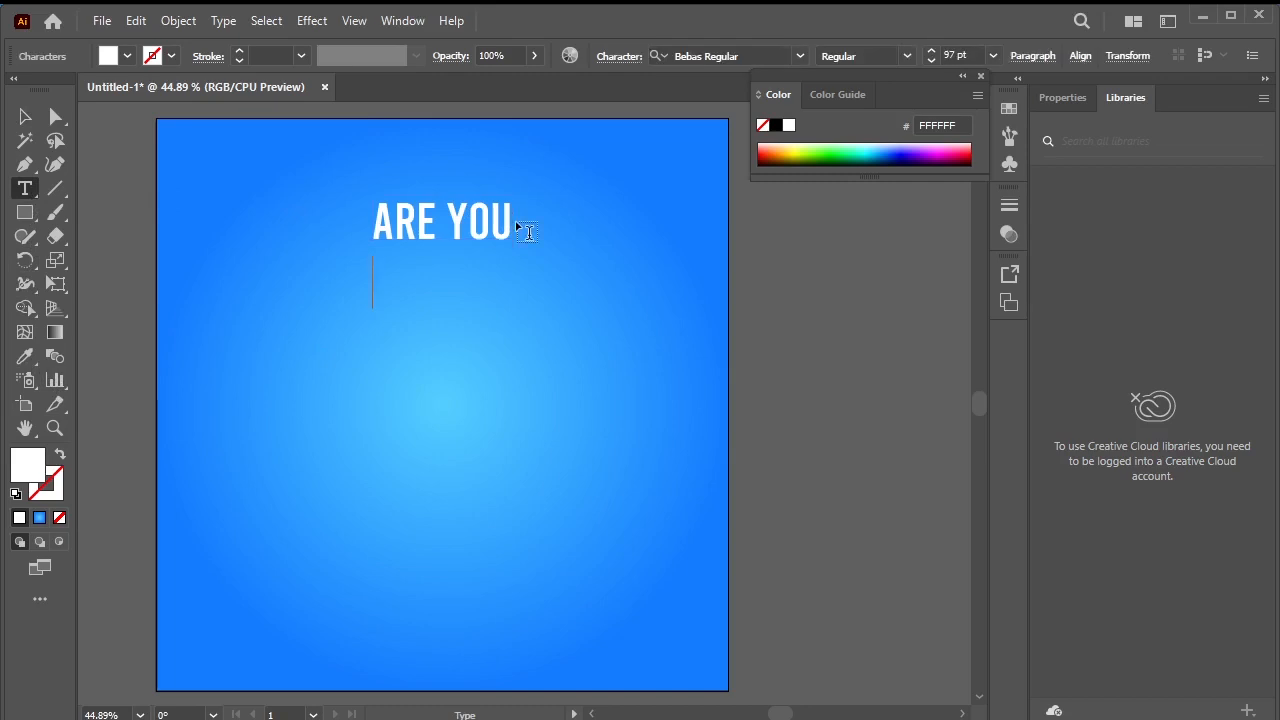
{"action": "type", "text": "LOOKIN"}
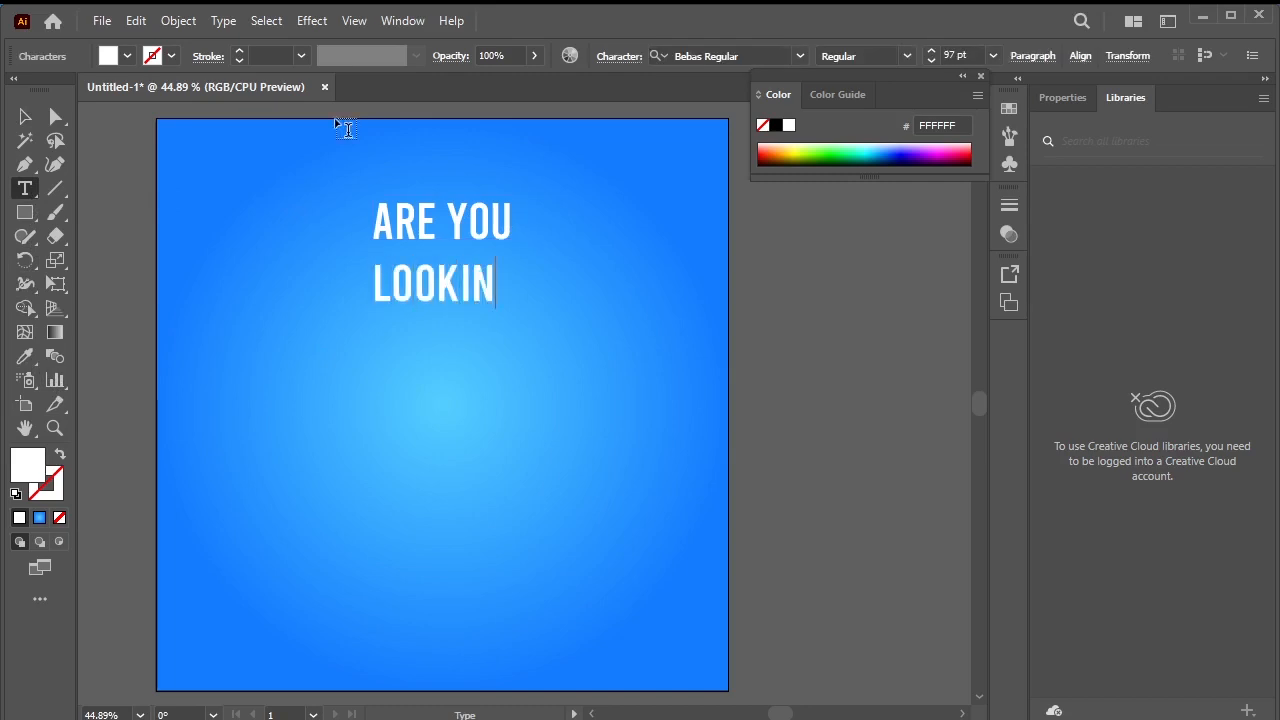
{"action": "type", "text": "G FOR A"}
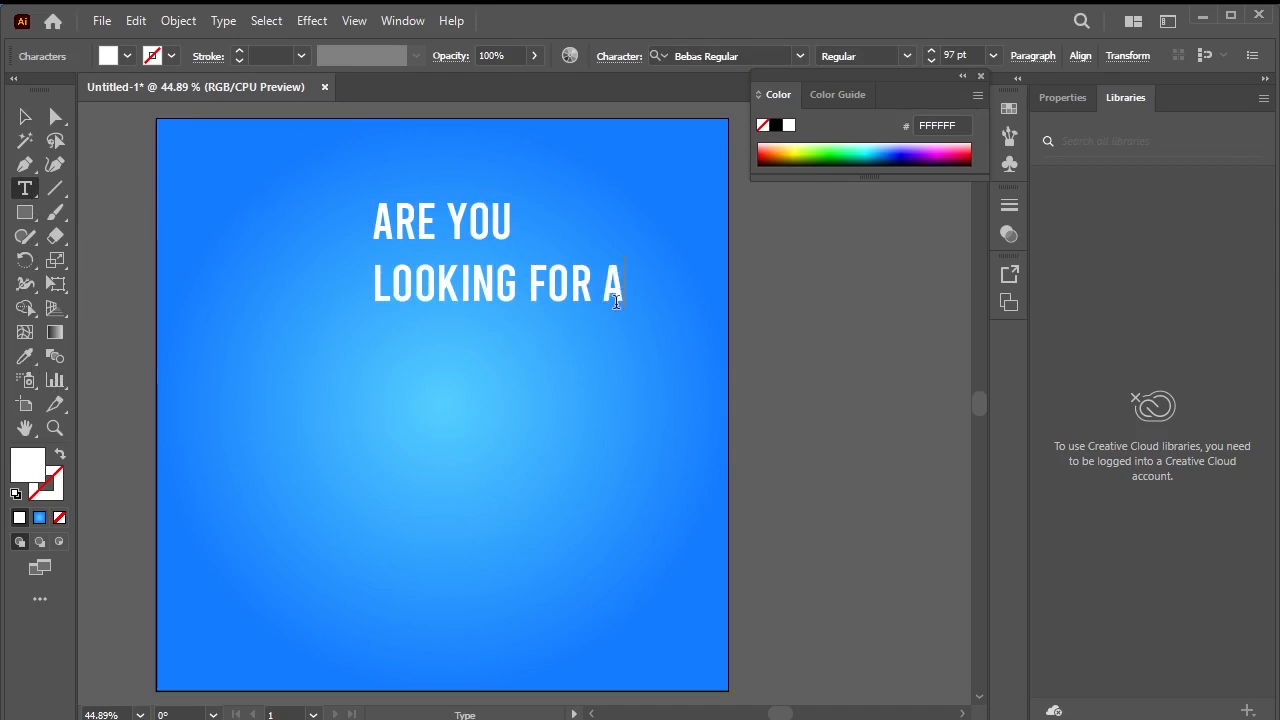
{"action": "type", "text": " PLOT"}
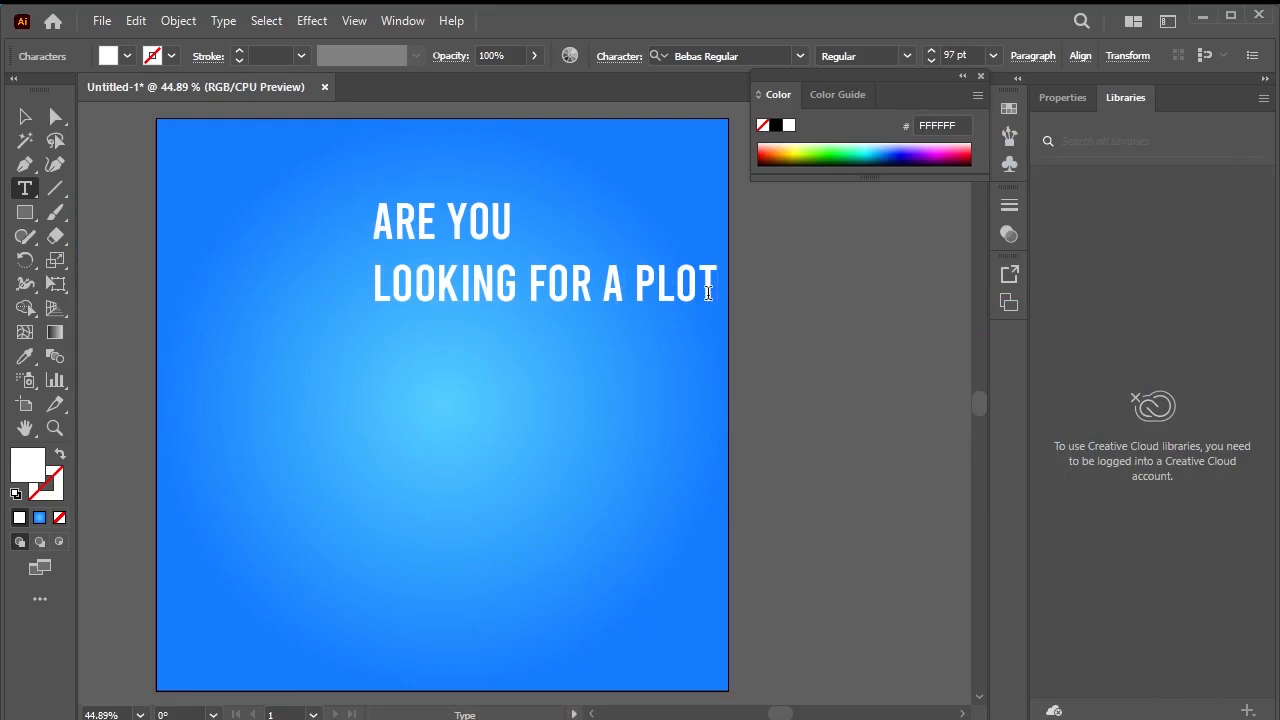
{"action": "type", "text": "?"}
Centre-align both lines of the headline paragraph.
{"action": "left_click_drag", "start_coordinate": [736, 289], "coordinate": [307, 213]}
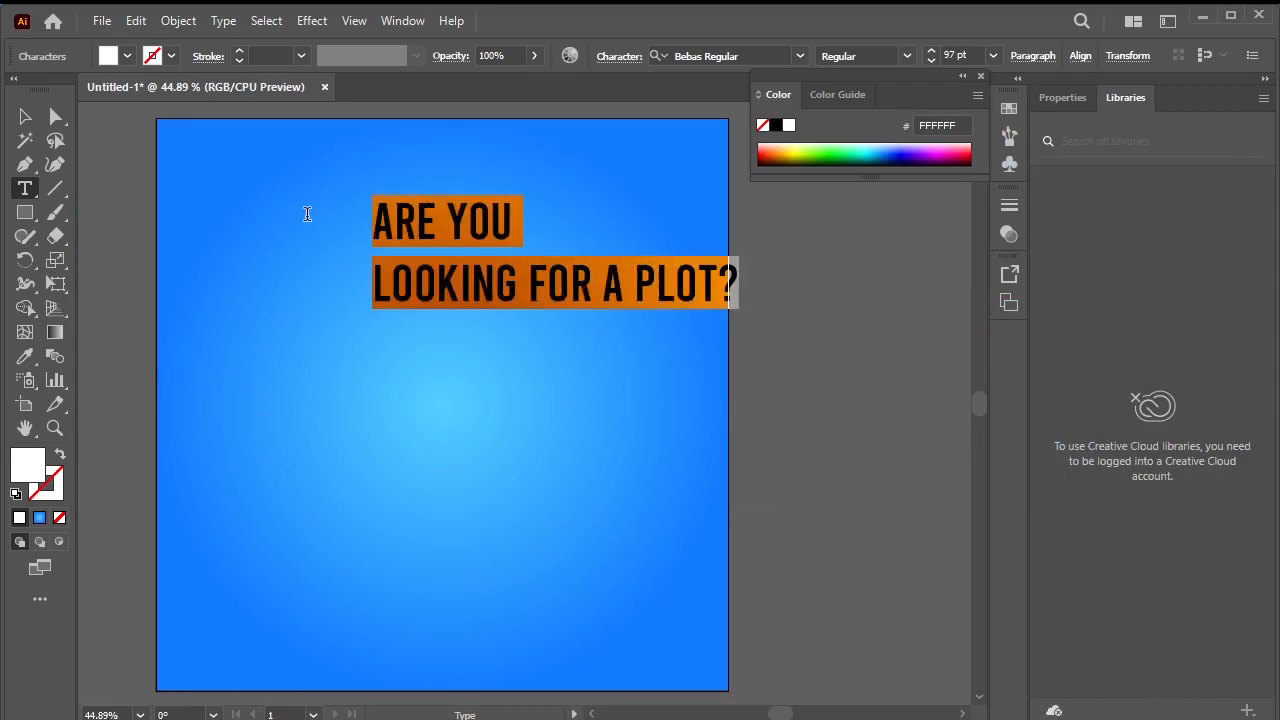
{"action": "left_click", "coordinate": [1033, 56]}
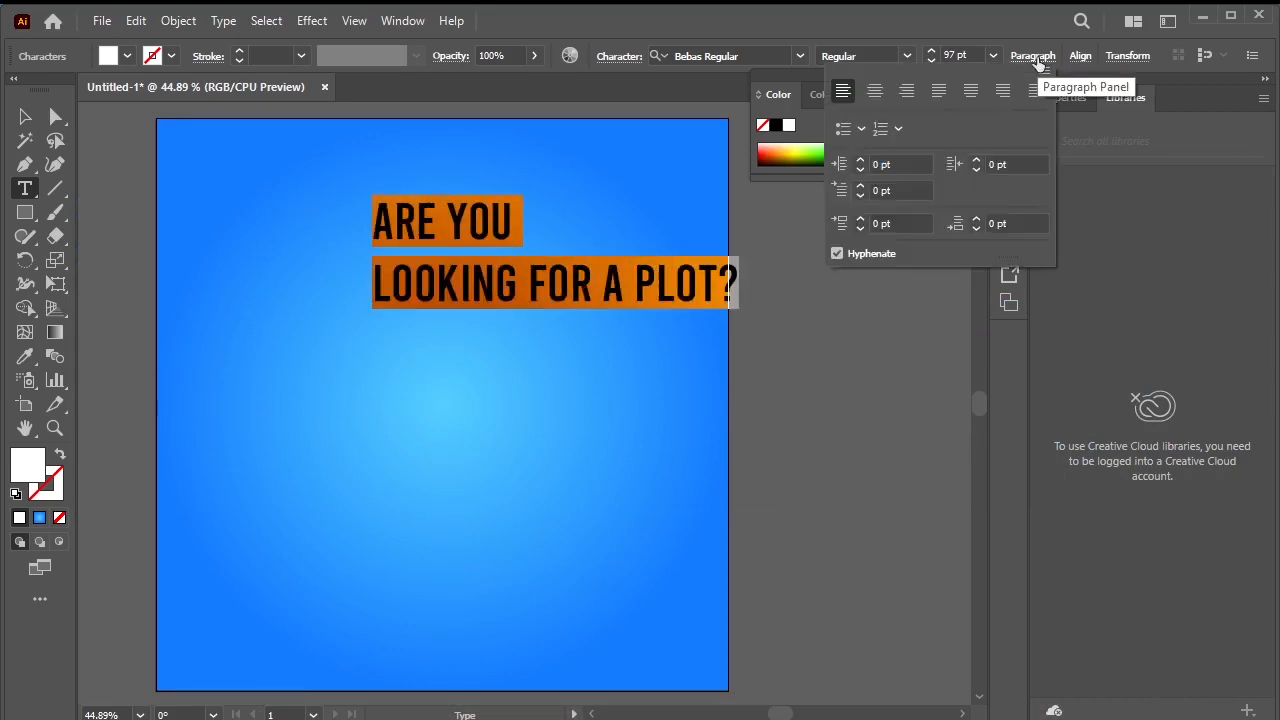
{"action": "left_click", "coordinate": [875, 92]}
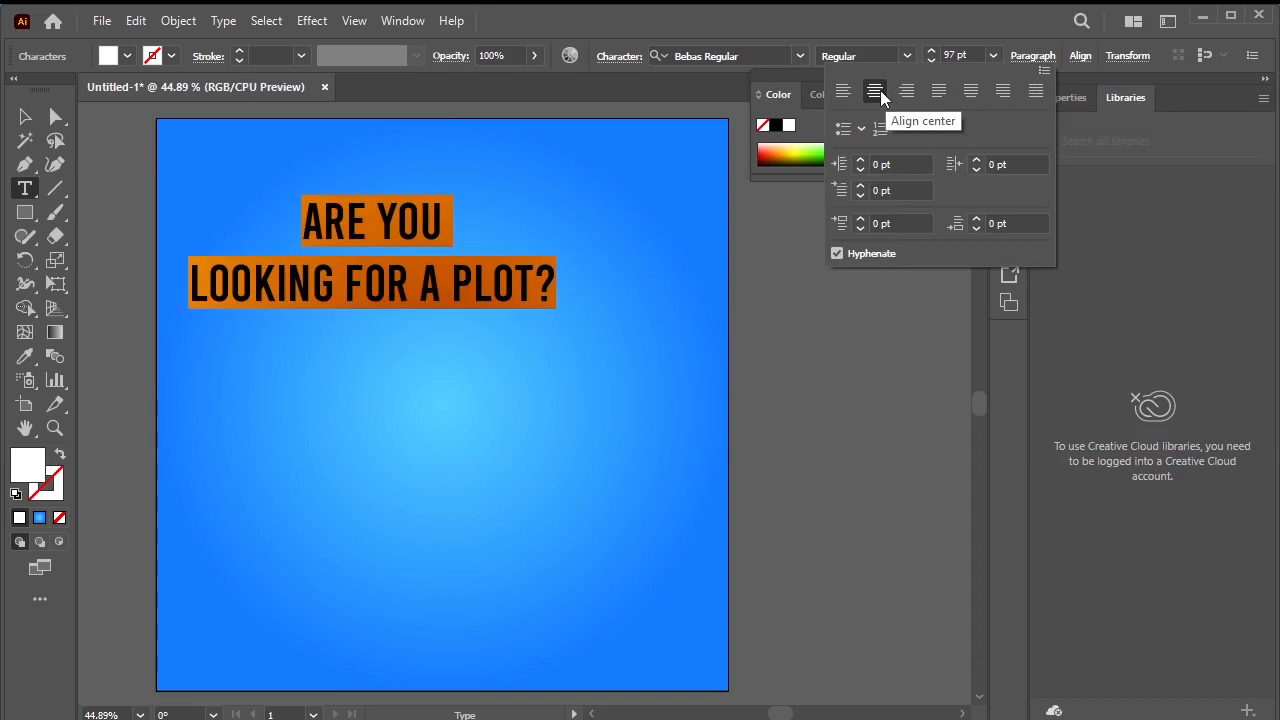
Set the headline's leading to 89 pt and move the text block to the horizontal centre near the artboard's upper edge.
{"action": "left_click", "coordinate": [416, 256]}
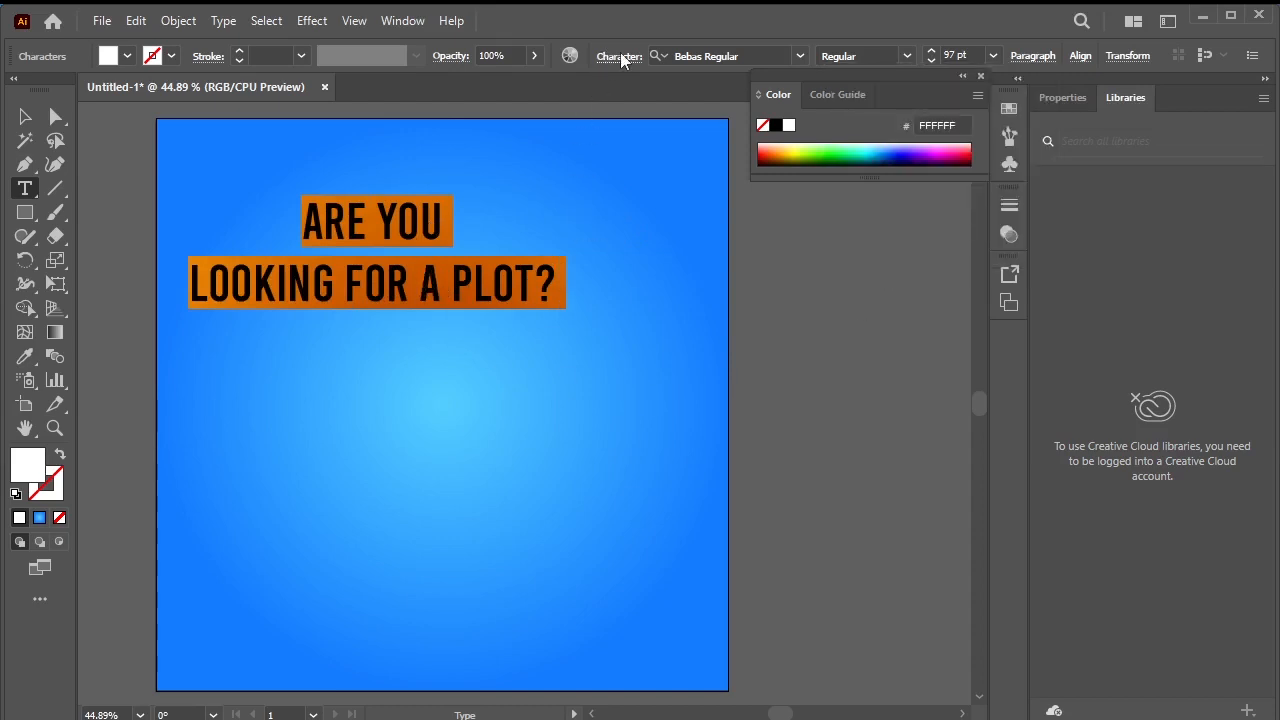
{"action": "left_click", "coordinate": [619, 56]}
{"action": "left_click", "coordinate": [566, 170]}
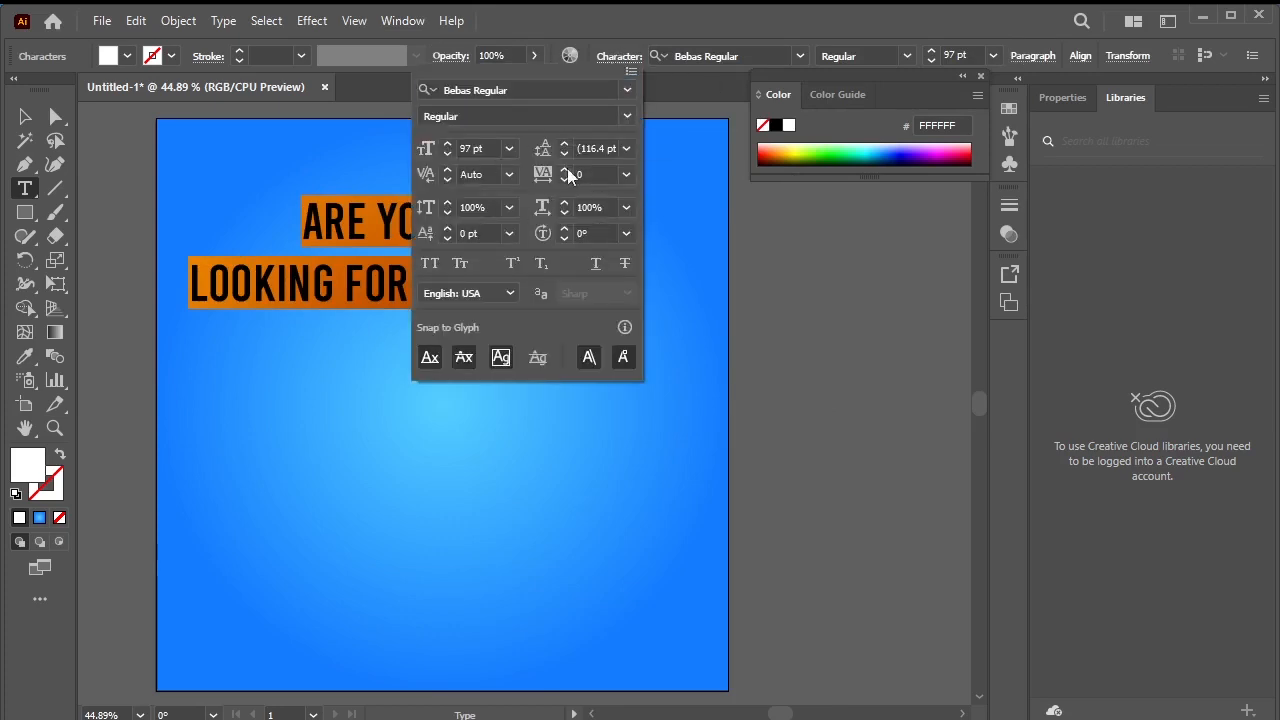
{"action": "left_click", "coordinate": [564, 152]}
{"action": "left_click", "coordinate": [564, 152]}
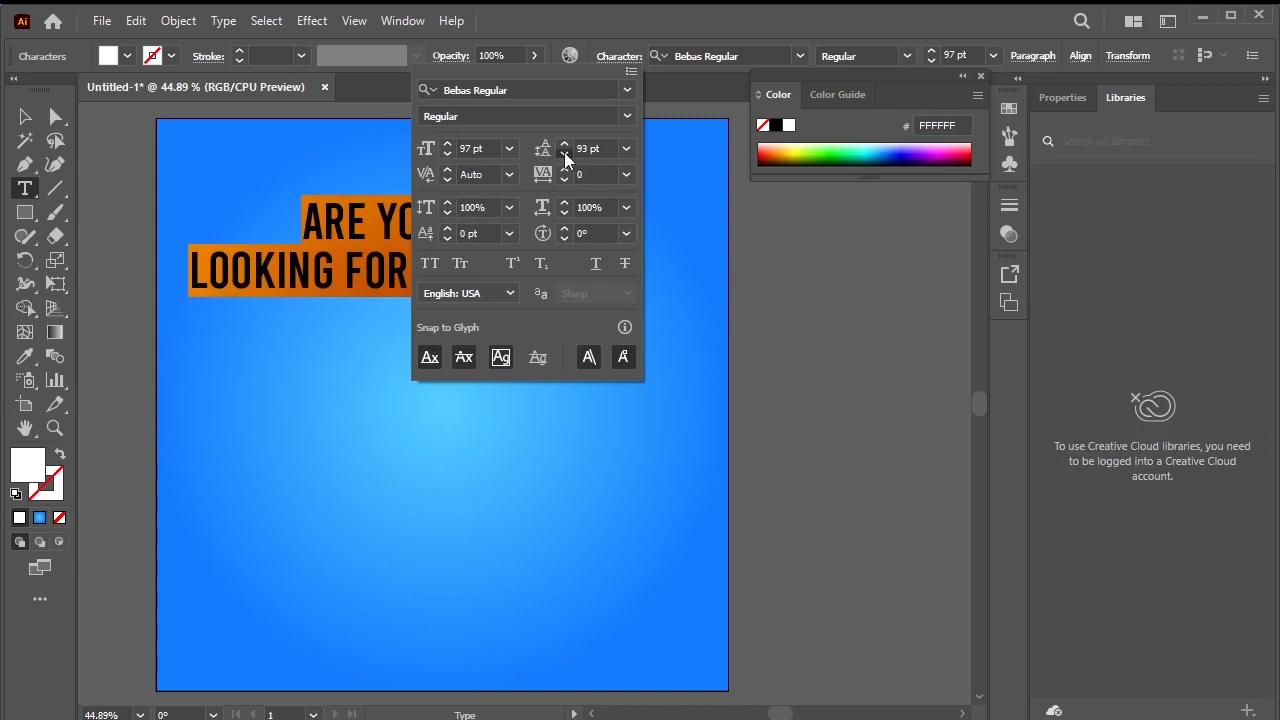
{"action": "left_click", "coordinate": [564, 152]}
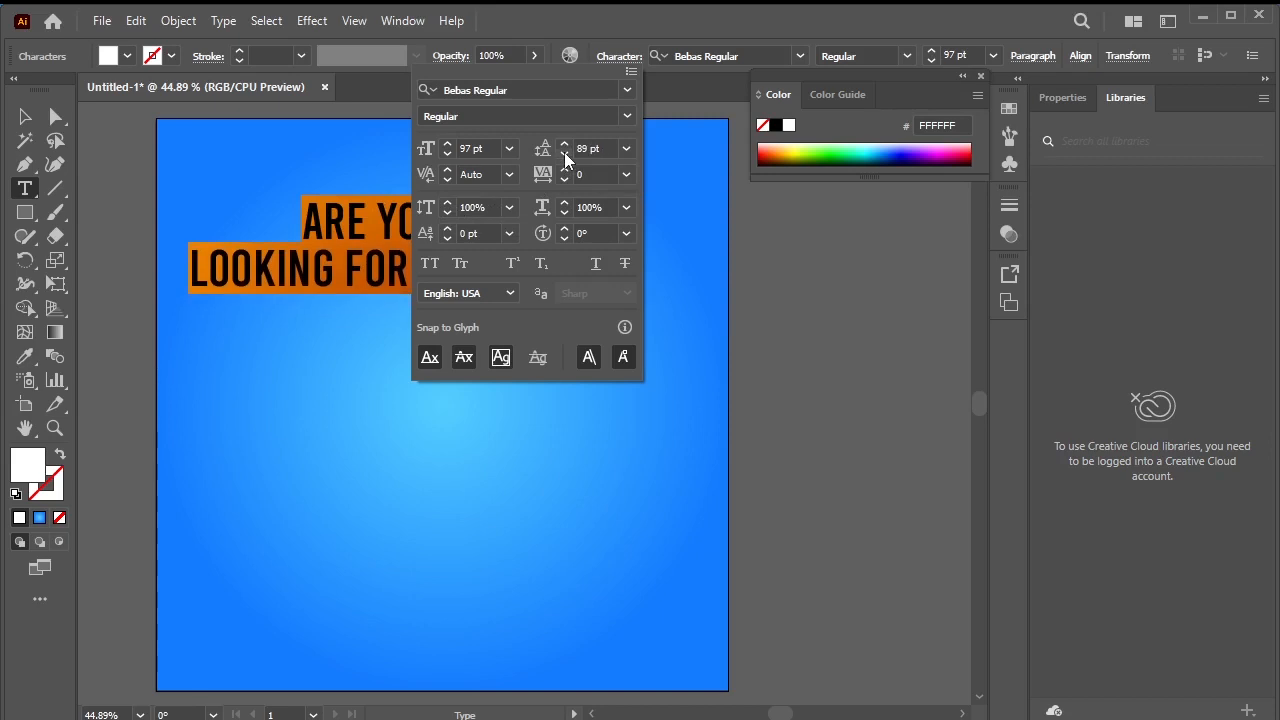
{"action": "left_click", "coordinate": [632, 60]}
{"action": "left_click", "coordinate": [25, 117]}
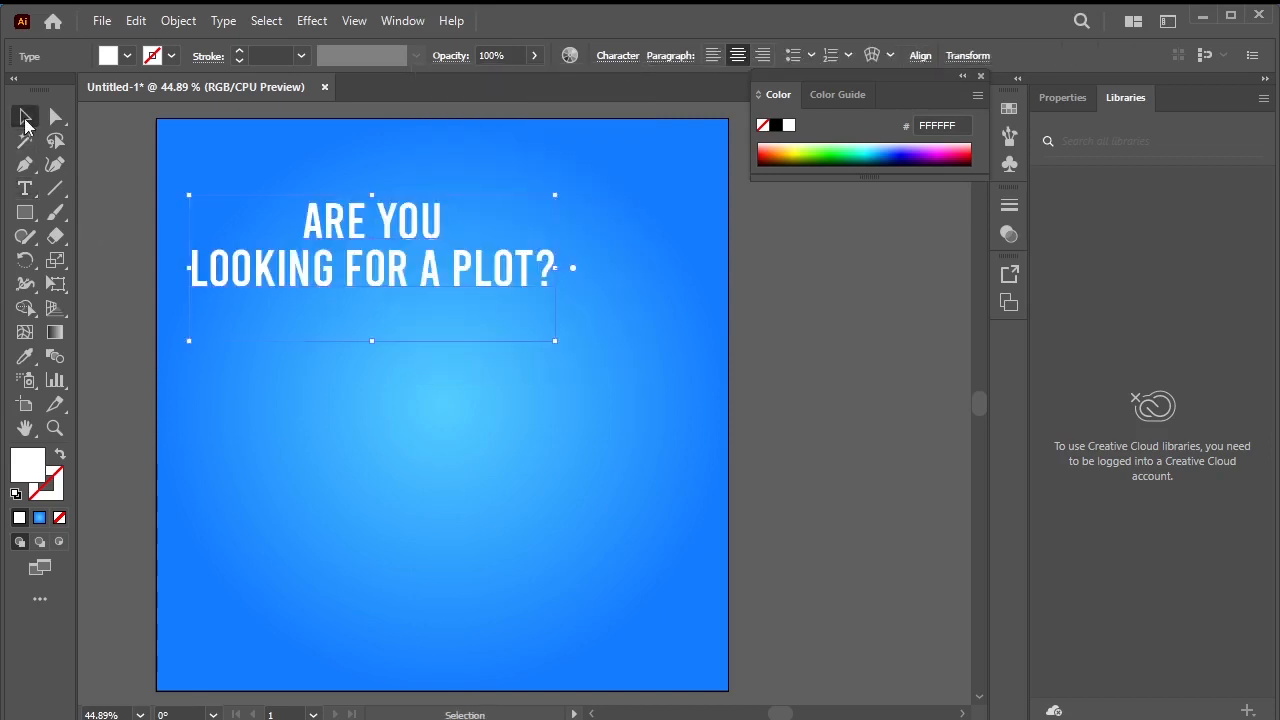
{"action": "left_click_drag", "start_coordinate": [407, 287], "coordinate": [478, 255]}
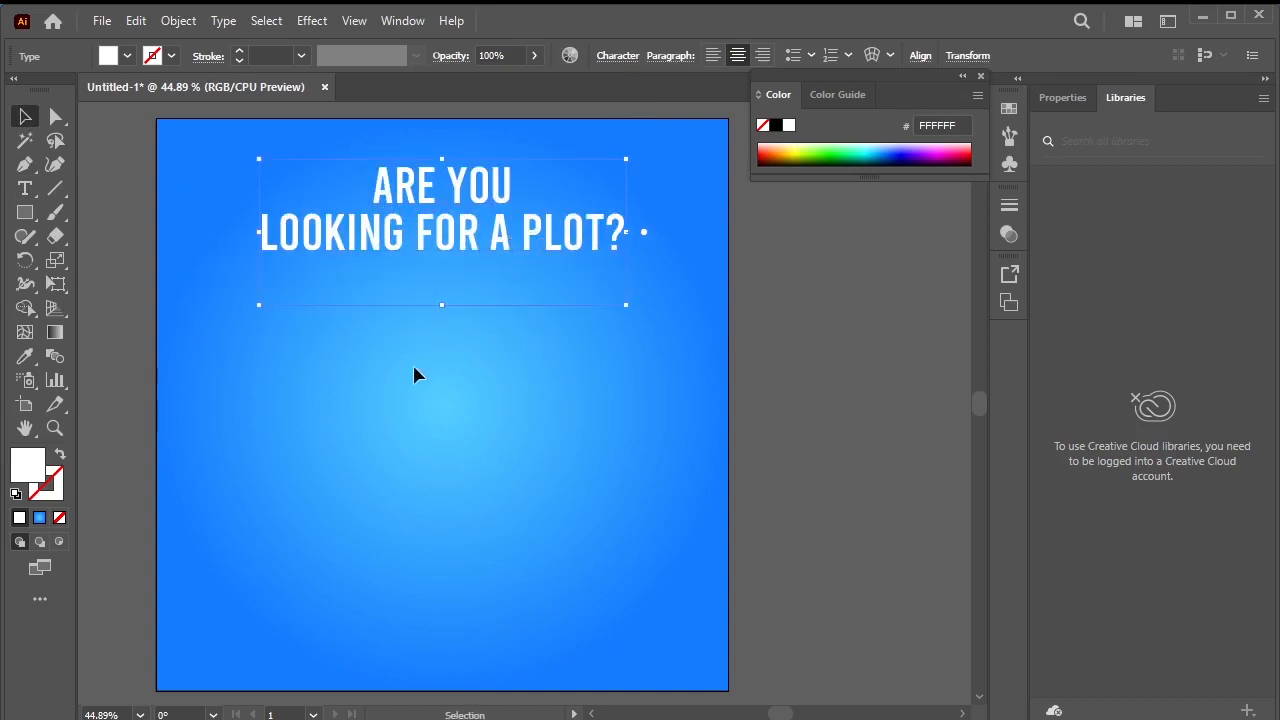
Recolour only the word "PLOT" in the headline to yellow (FFCE00).
{"action": "left_click", "coordinate": [25, 188]}
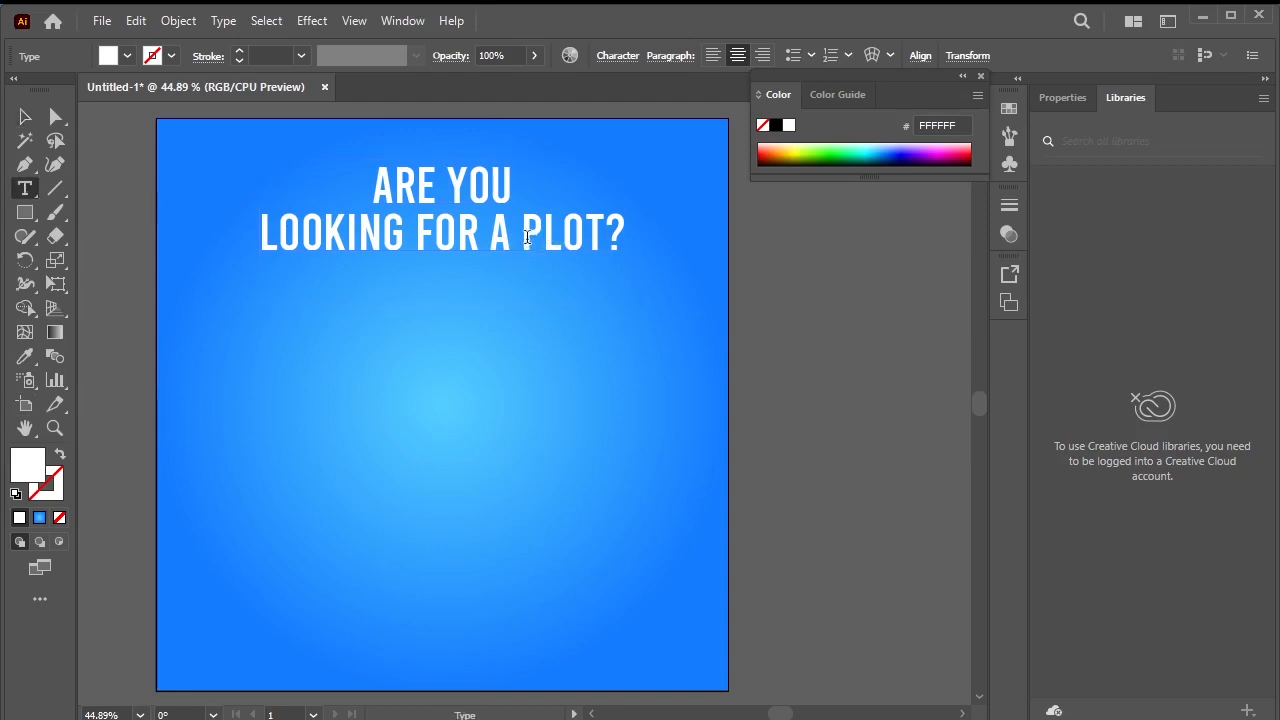
{"action": "left_click_drag", "start_coordinate": [524, 227], "coordinate": [606, 232]}
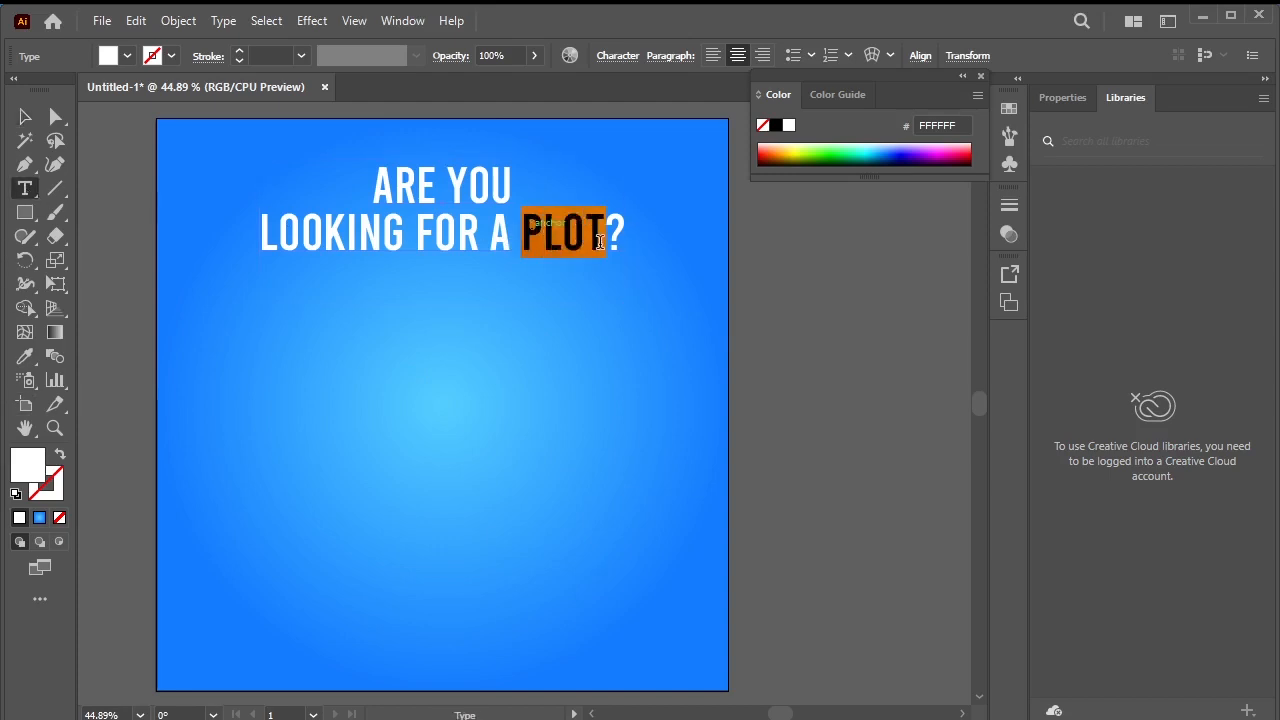
{"action": "double_click", "coordinate": [28, 464]}
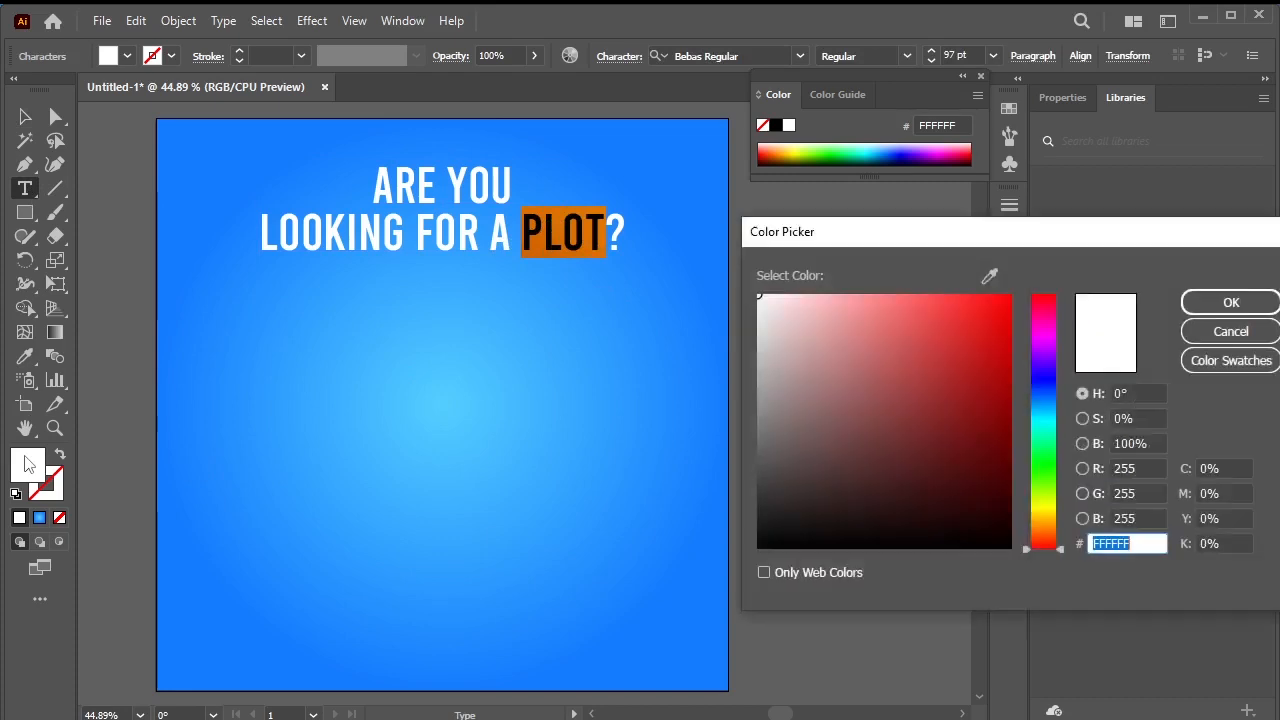
{"action": "left_click_drag", "start_coordinate": [1049, 517], "coordinate": [1049, 514]}
{"action": "left_click_drag", "start_coordinate": [980, 338], "coordinate": [1035, 274]}
{"action": "left_click", "coordinate": [1231, 302]}
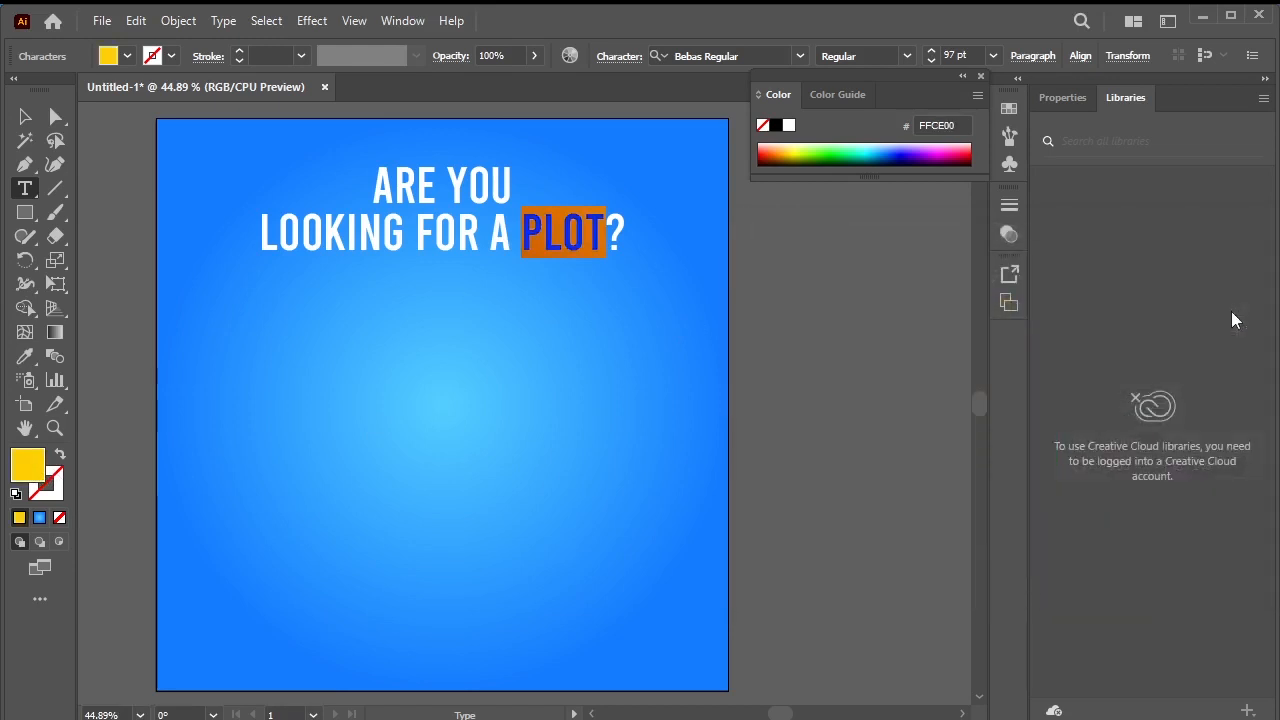
{"action": "left_click", "coordinate": [25, 117]}
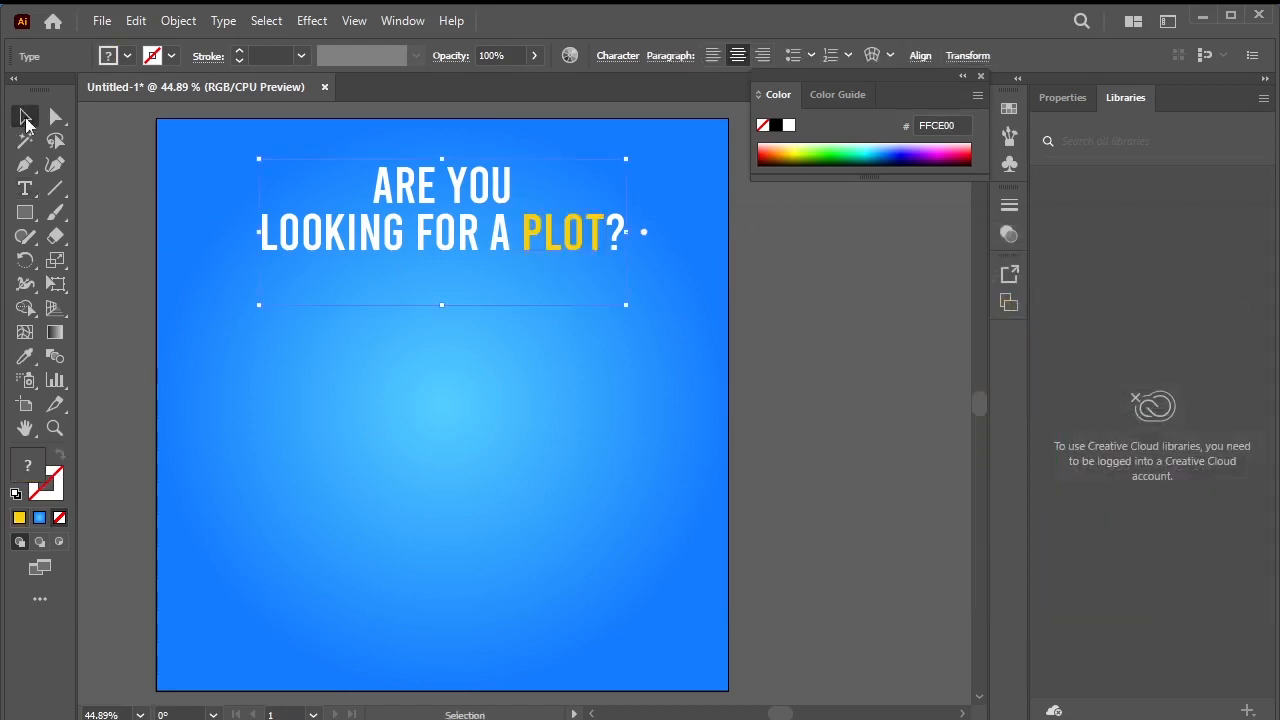
{"action": "left_click", "coordinate": [843, 405]}
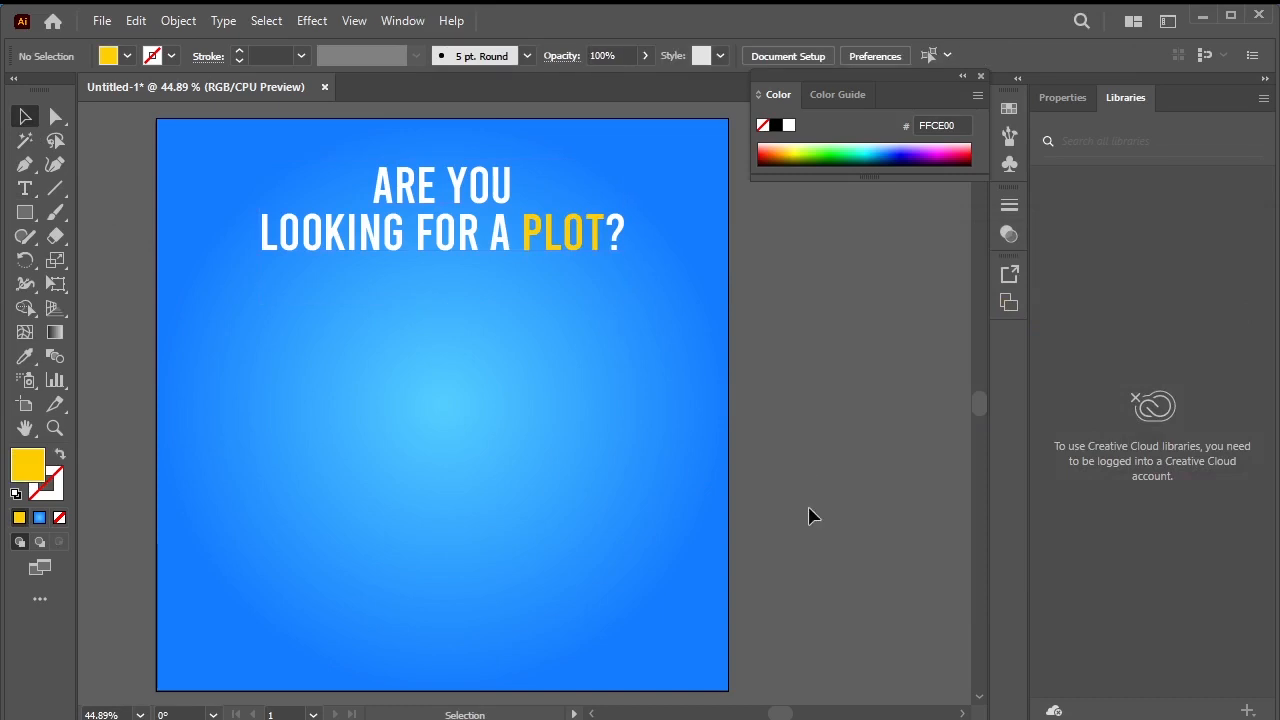
Add a third headline line reading "CALL US NOW!!" after the question mark.
{"action": "left_click", "coordinate": [25, 188]}
{"action": "left_click", "coordinate": [622, 230]}
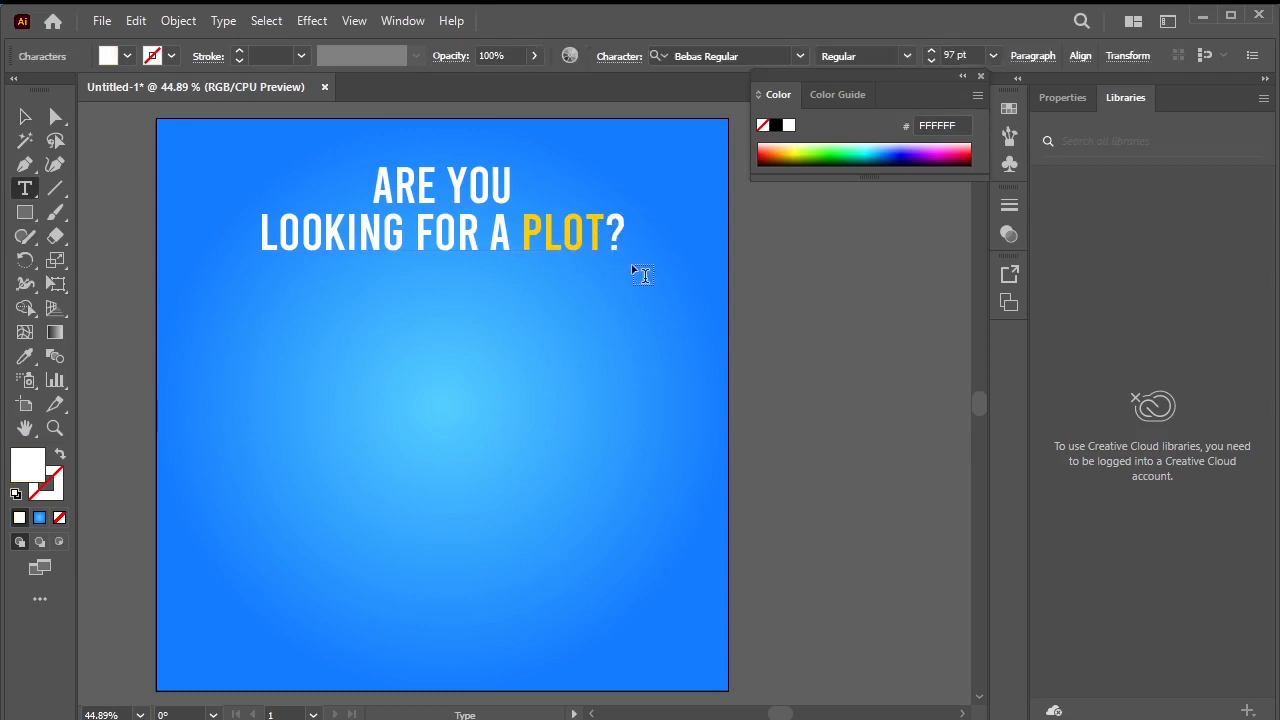
{"action": "key", "text": "Return"}
{"action": "type", "text": "CALL "}
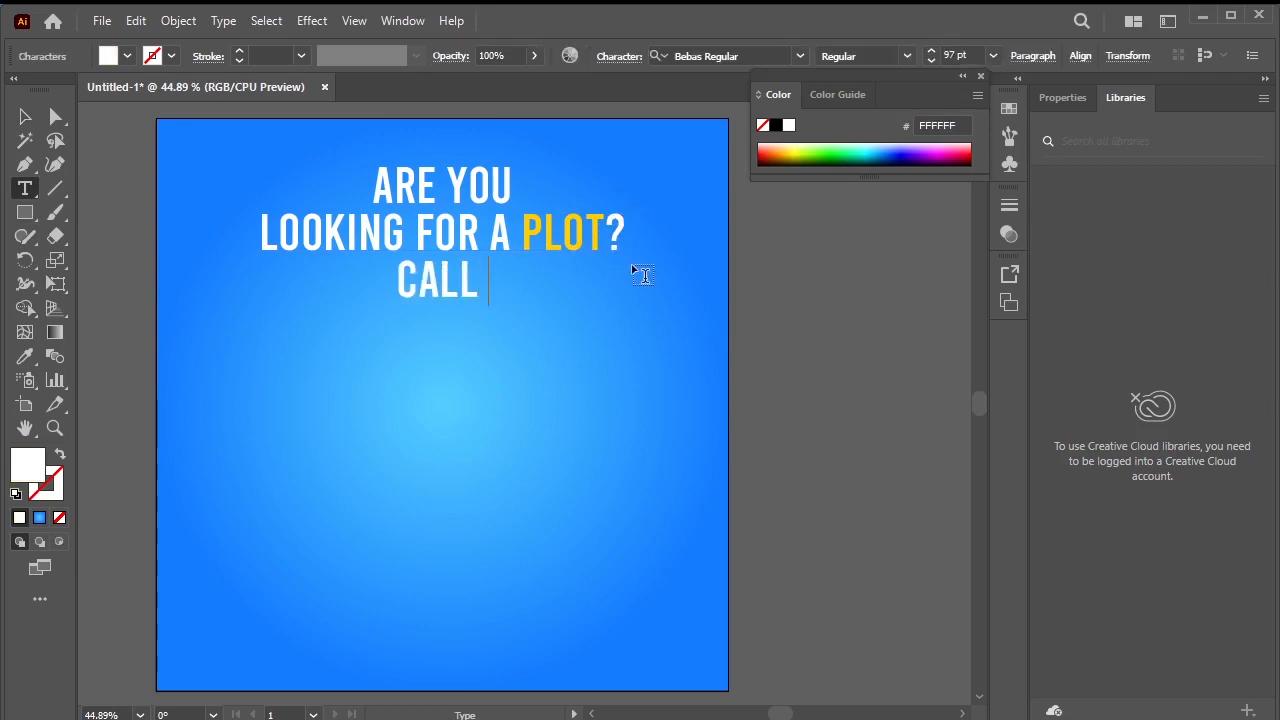
{"action": "type", "text": "US NOW"}
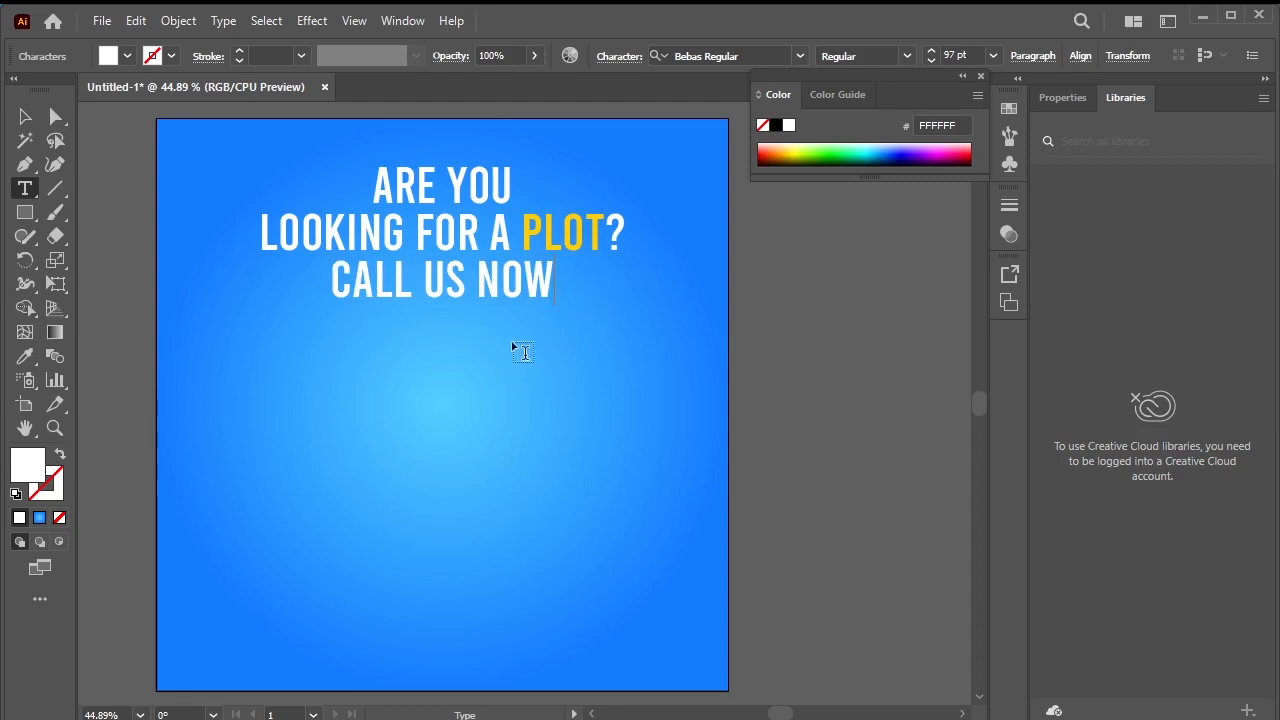
{"action": "type", "text": "!!"}
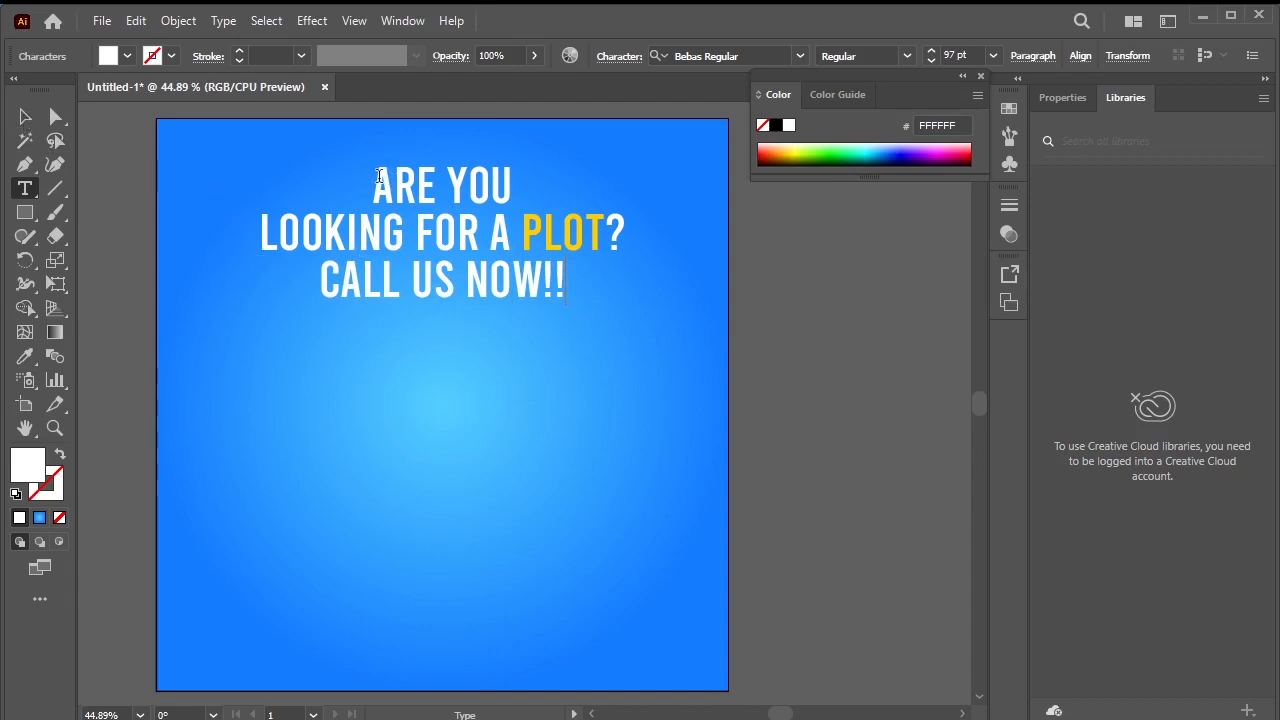
Reduce the font size of the "ARE YOU" line to 78 pt and deselect the text.
{"action": "left_click_drag", "start_coordinate": [374, 180], "coordinate": [523, 171]}
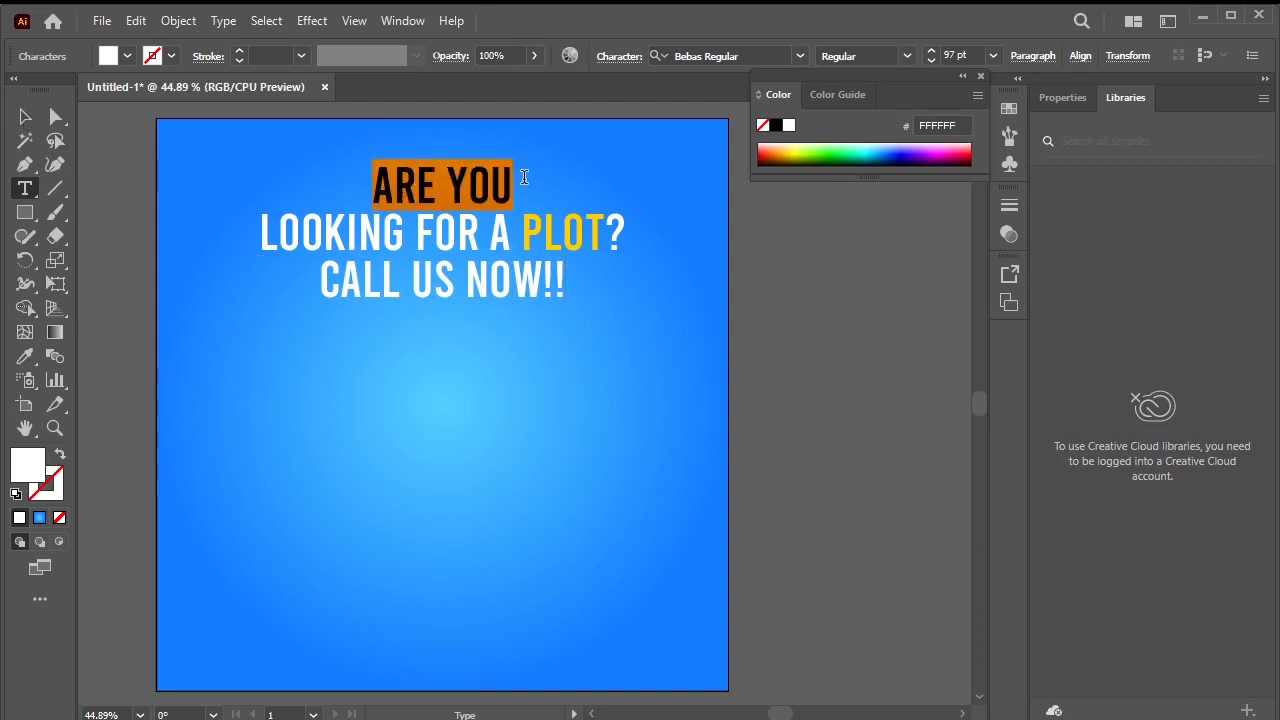
{"action": "left_click", "coordinate": [931, 61]}
{"action": "left_click", "coordinate": [931, 61]}
{"action": "left_click", "coordinate": [931, 61]}
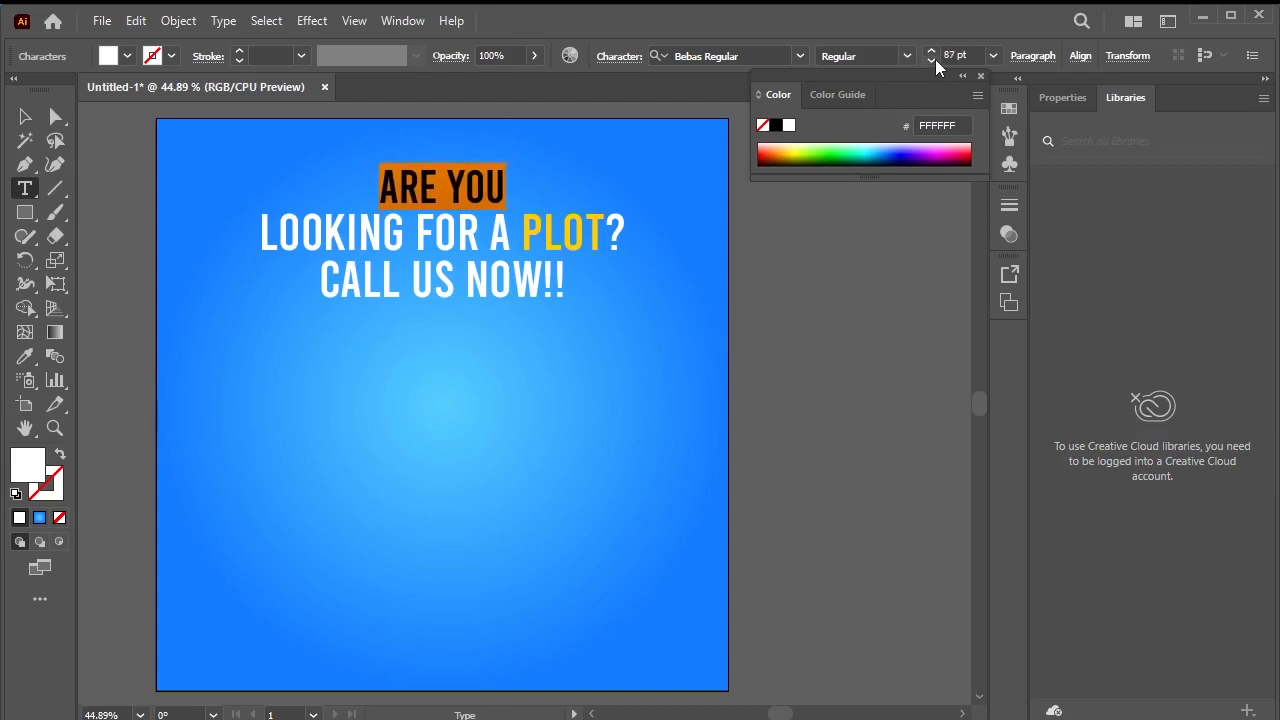
{"action": "left_click", "coordinate": [931, 61]}
{"action": "left_click", "coordinate": [935, 59]}
{"action": "left_click", "coordinate": [935, 59]}
{"action": "left_click", "coordinate": [935, 59]}
{"action": "left_click", "coordinate": [935, 59]}
{"action": "left_click", "coordinate": [935, 59]}
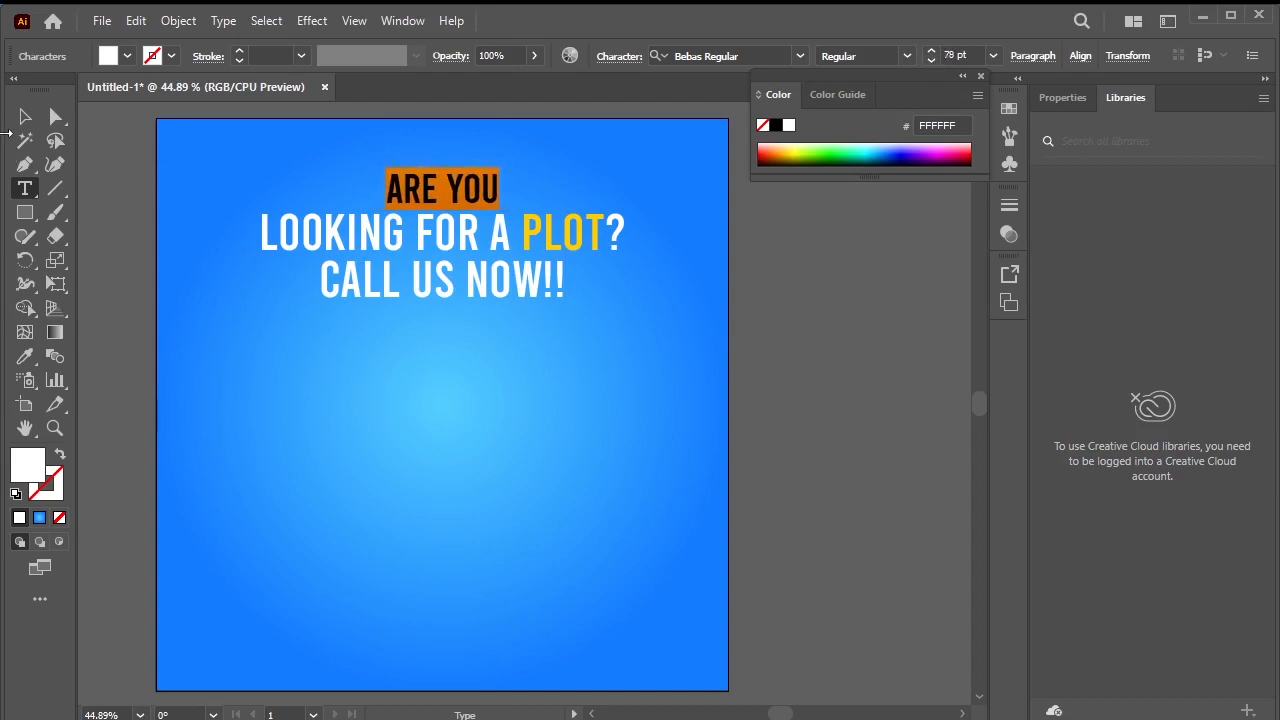
{"action": "left_click", "coordinate": [25, 120]}
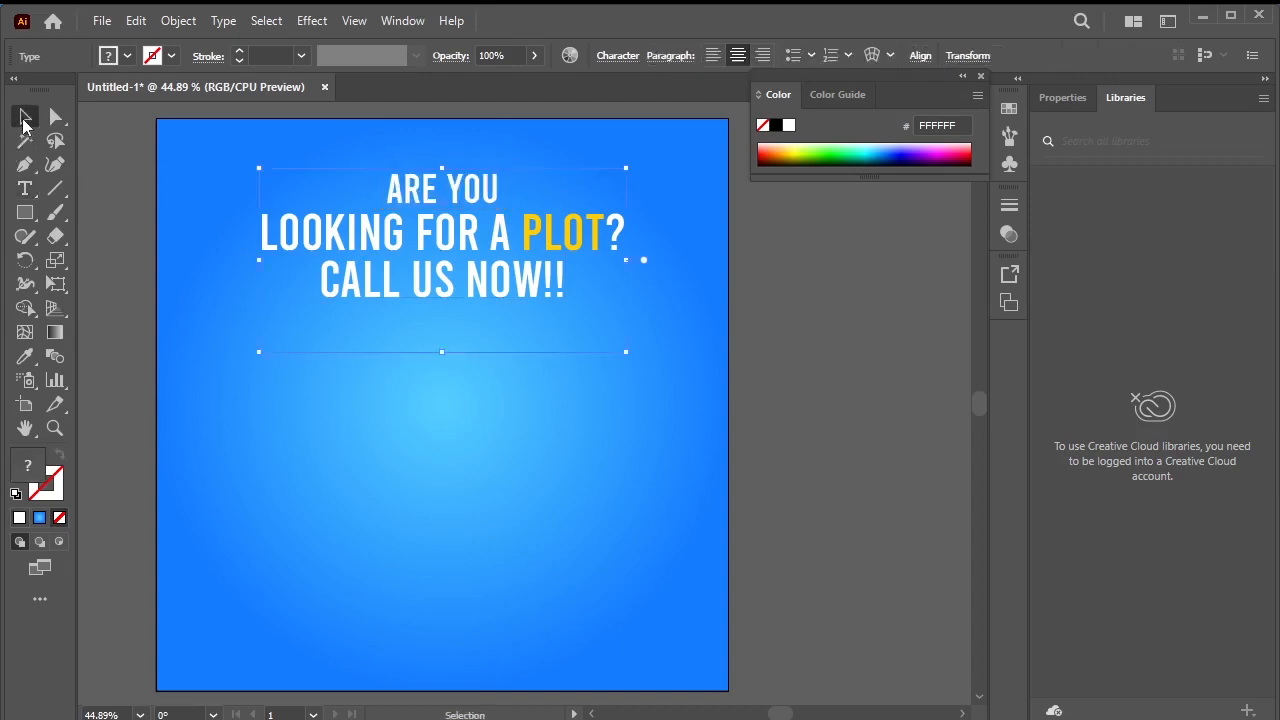
{"action": "left_click", "coordinate": [777, 323]}
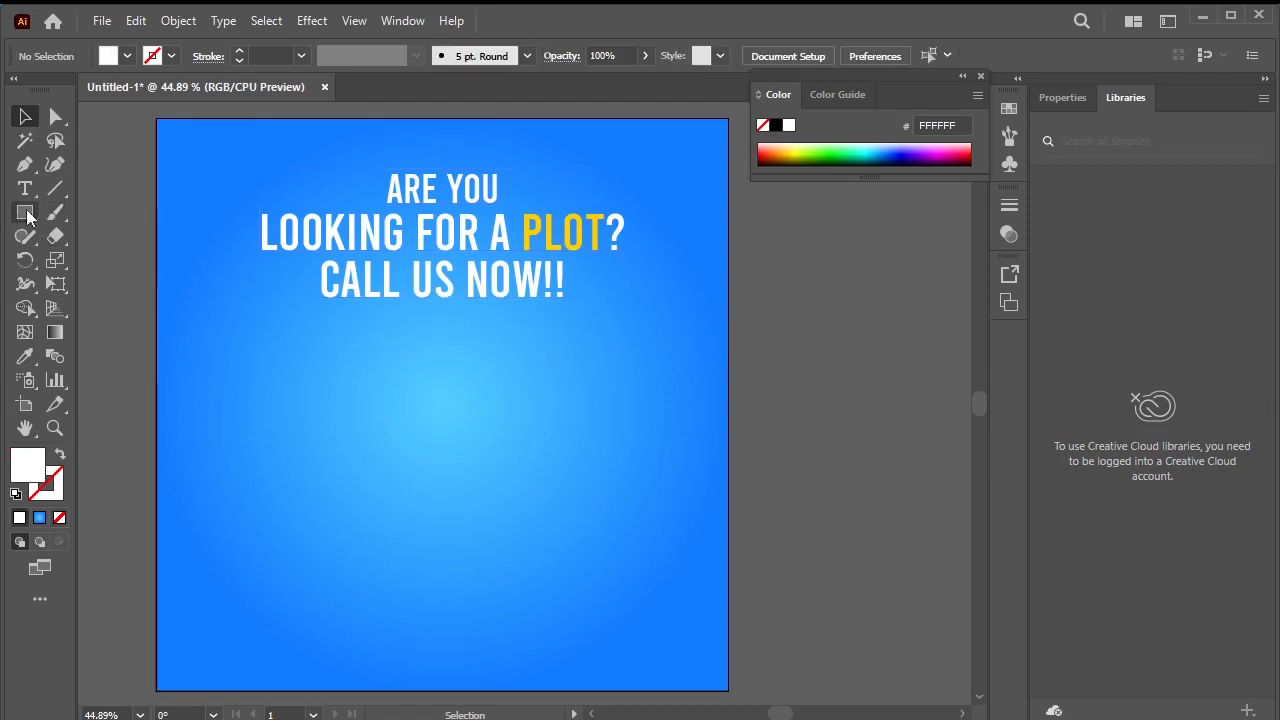
Draw a white circle about half the artboard's width with the Ellipse tool and centre it horizontally just below the headline.
{"action": "left_click_drag", "start_coordinate": [27, 215], "coordinate": [92, 265]}
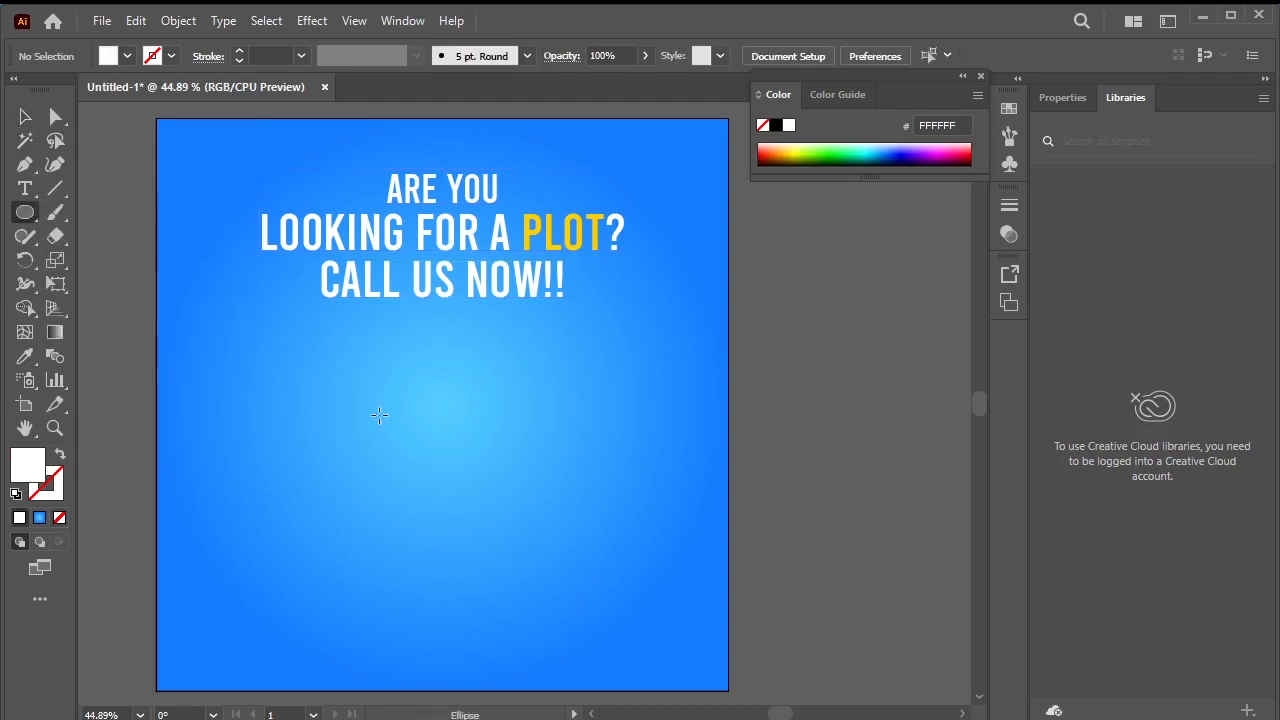
{"action": "left_click_drag", "start_coordinate": [314, 331], "coordinate": [541, 614]}
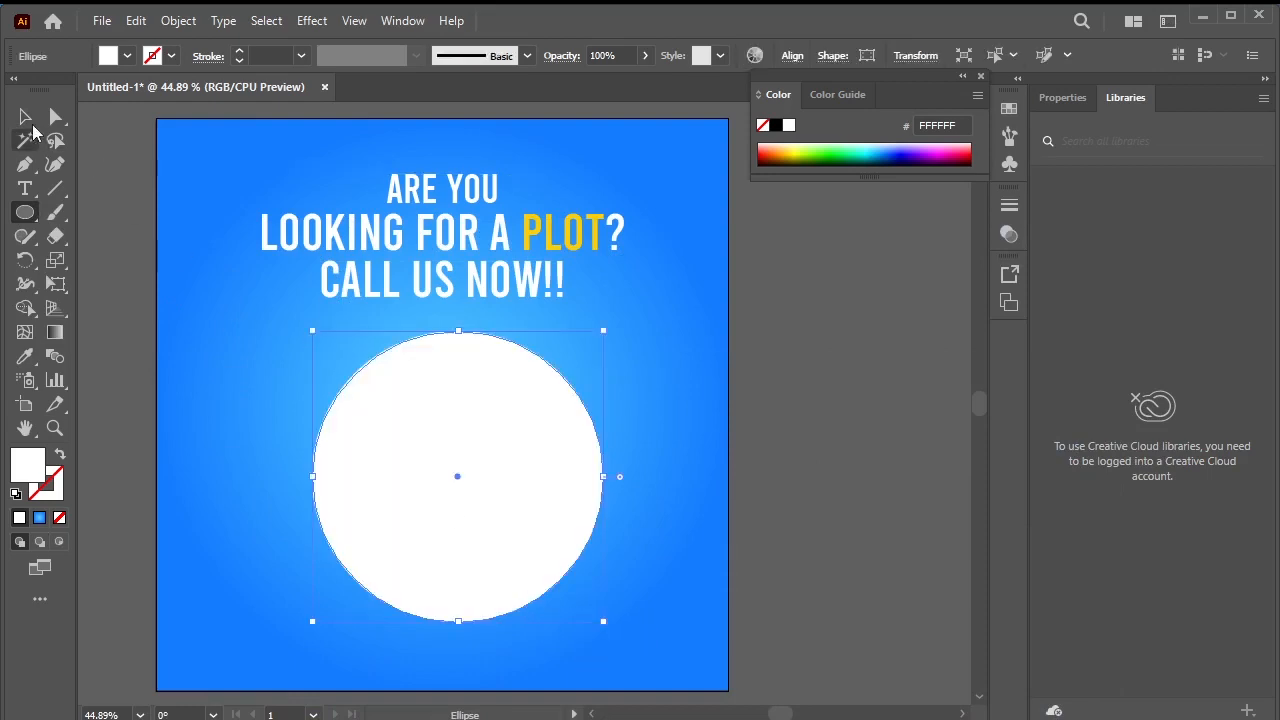
{"action": "left_click", "coordinate": [25, 116]}
{"action": "mouse_move", "coordinate": [513, 483]}
{"action": "left_mouse_down"}
{"action": "mouse_move", "coordinate": [497, 451]}
{"action": "mouse_move", "coordinate": [500, 463]}
{"action": "left_mouse_up"}
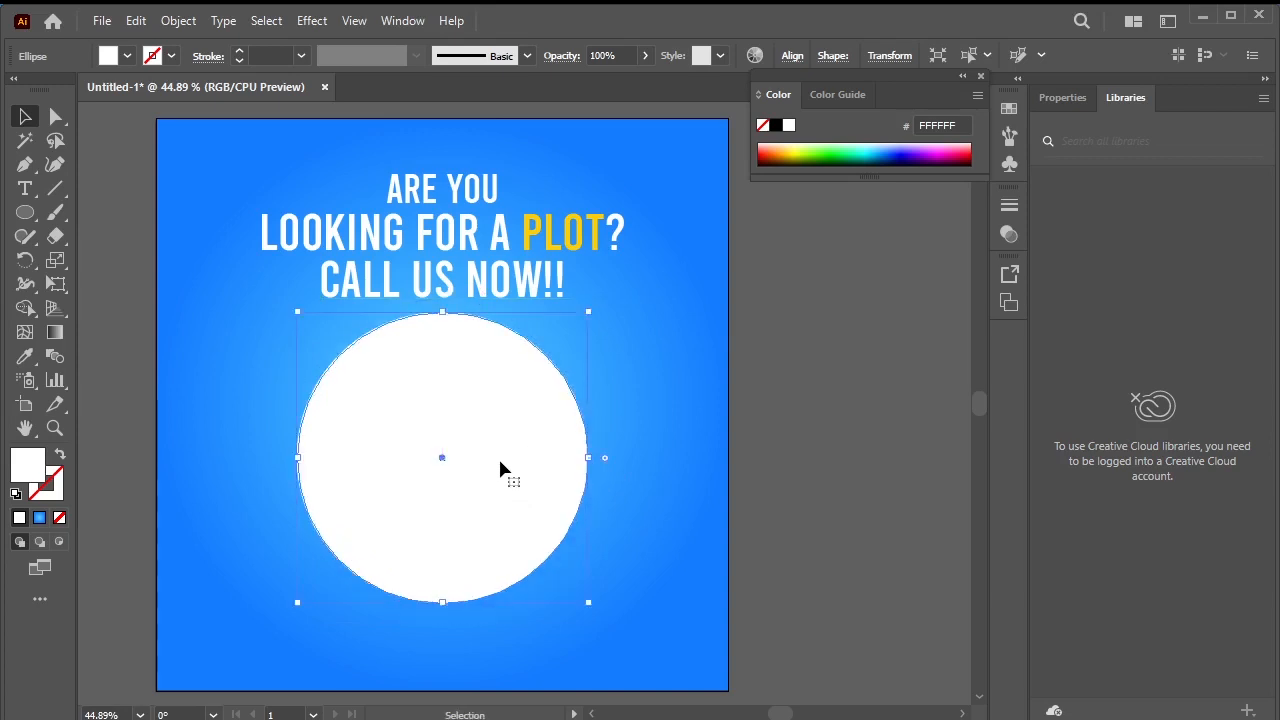
Swap the circle's fill and stroke to leave a white outline without fill, and set the stroke weight to 30 pt.
{"action": "left_click", "coordinate": [61, 455]}
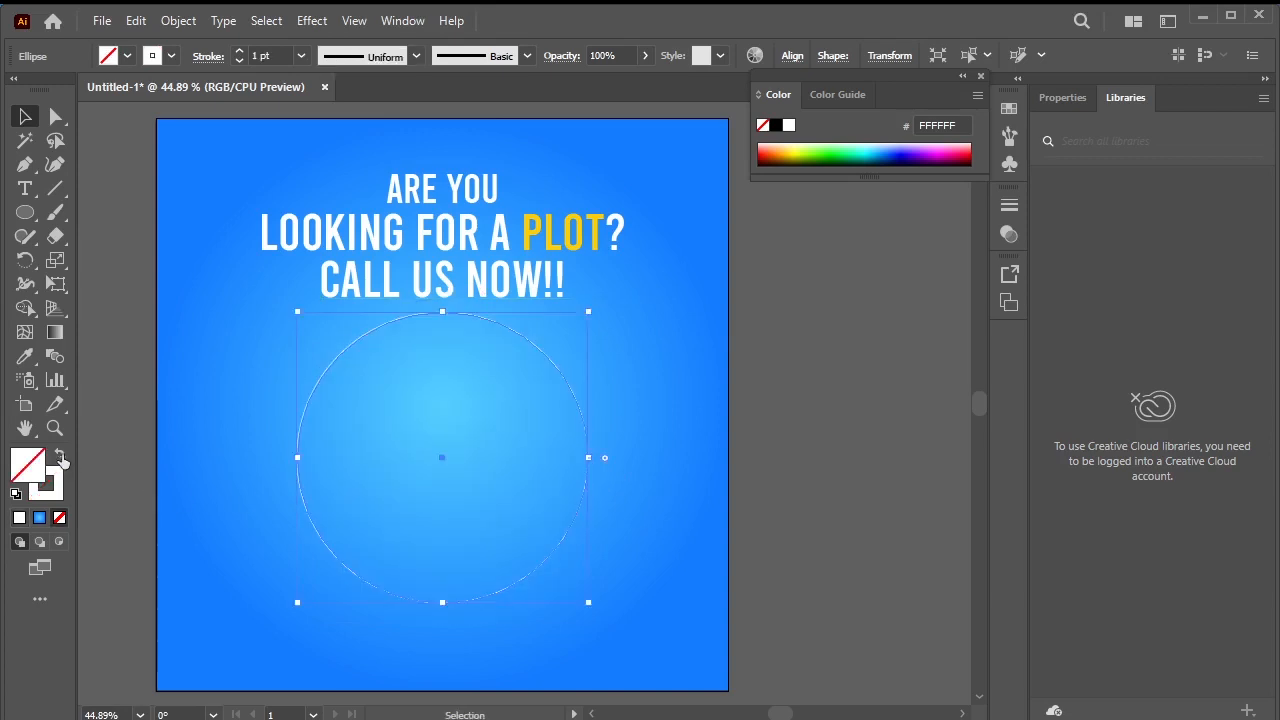
{"action": "left_click", "coordinate": [237, 53]}
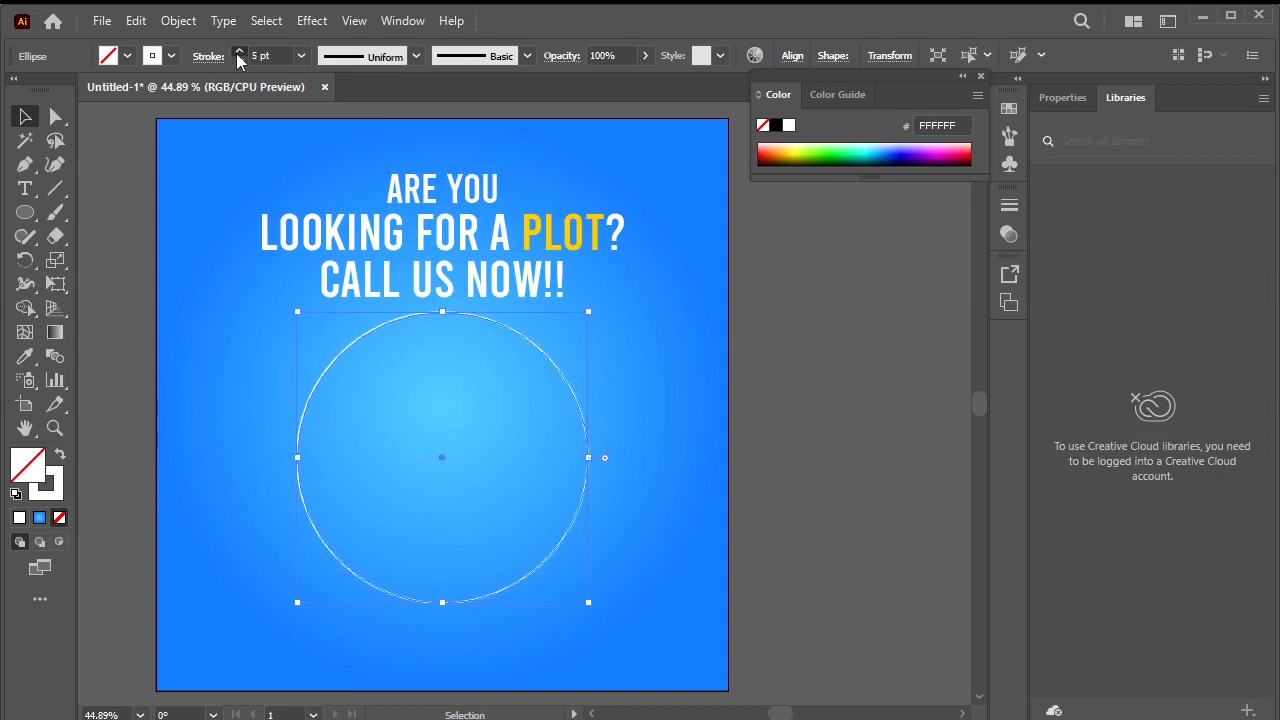
{"action": "left_click", "coordinate": [237, 53]}
{"action": "left_click", "coordinate": [237, 53]}
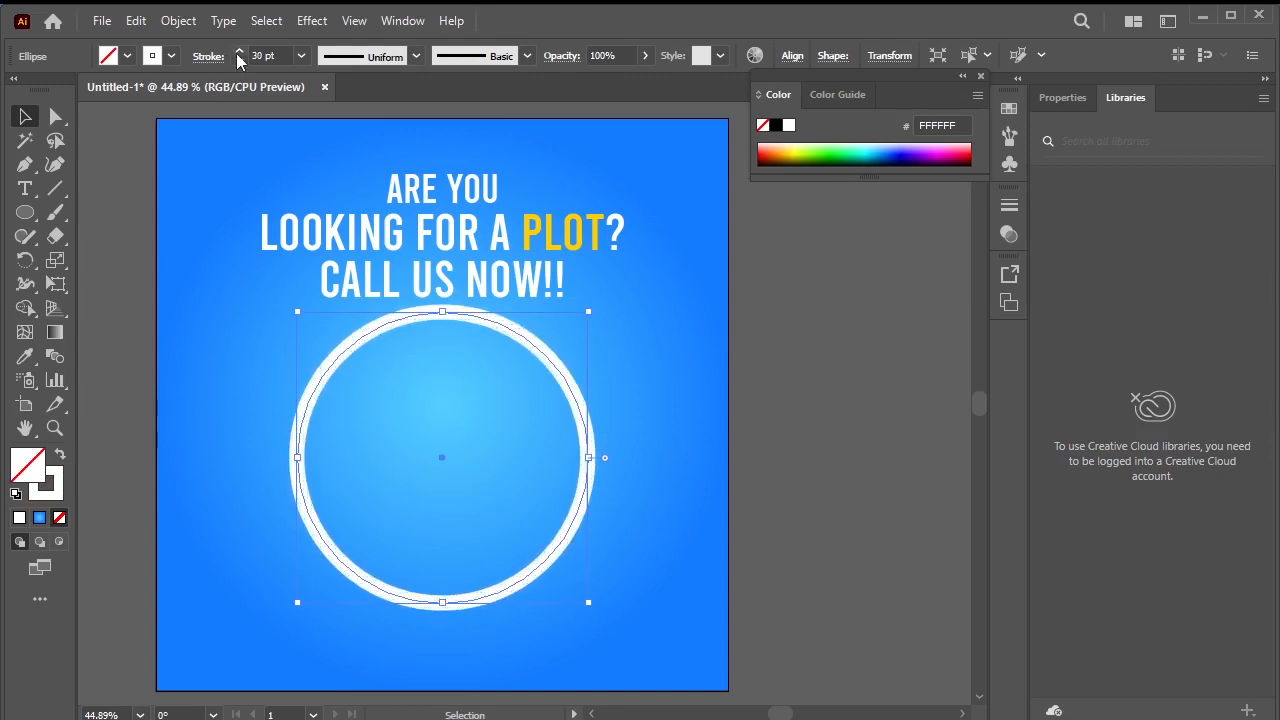
Set the ring's stroke weight to 35 pt and shrink the ring slightly, repositioning it with a small gap below the headline.
{"action": "left_click", "coordinate": [237, 53]}
{"action": "left_click", "coordinate": [237, 53]}
{"action": "left_click", "coordinate": [237, 53]}
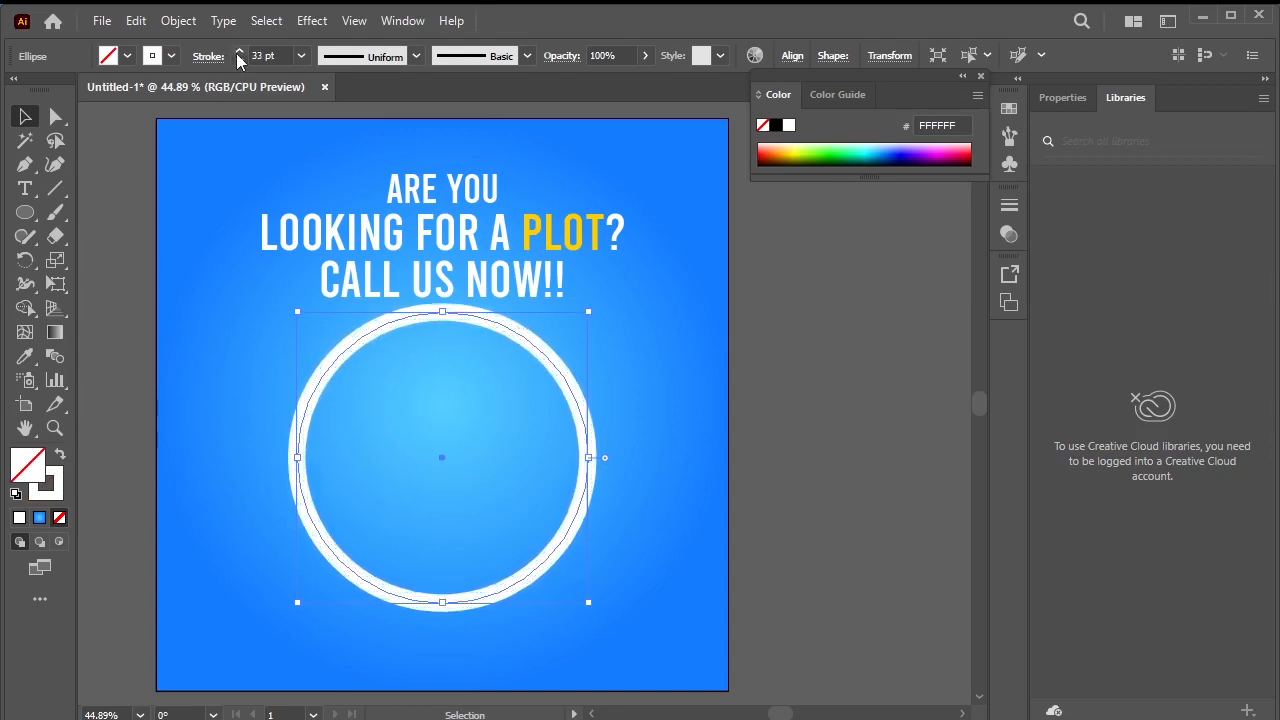
{"action": "left_click", "coordinate": [239, 59]}
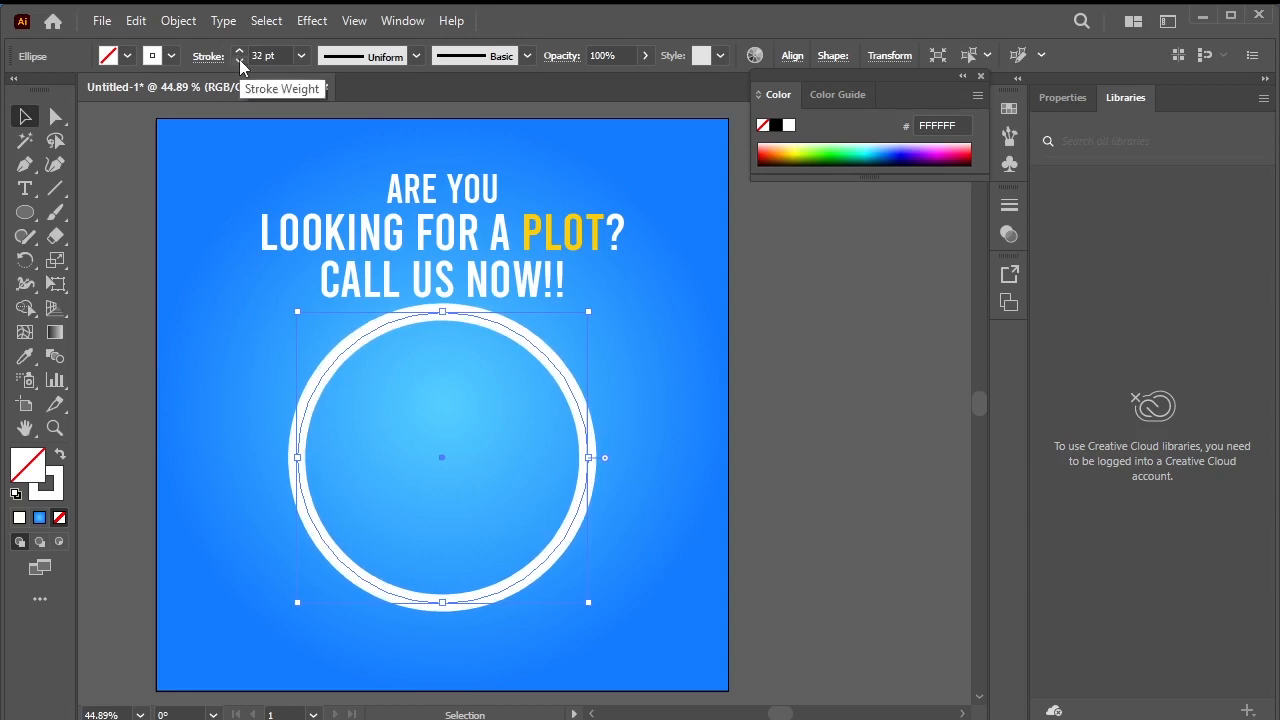
{"action": "left_click", "coordinate": [240, 53]}
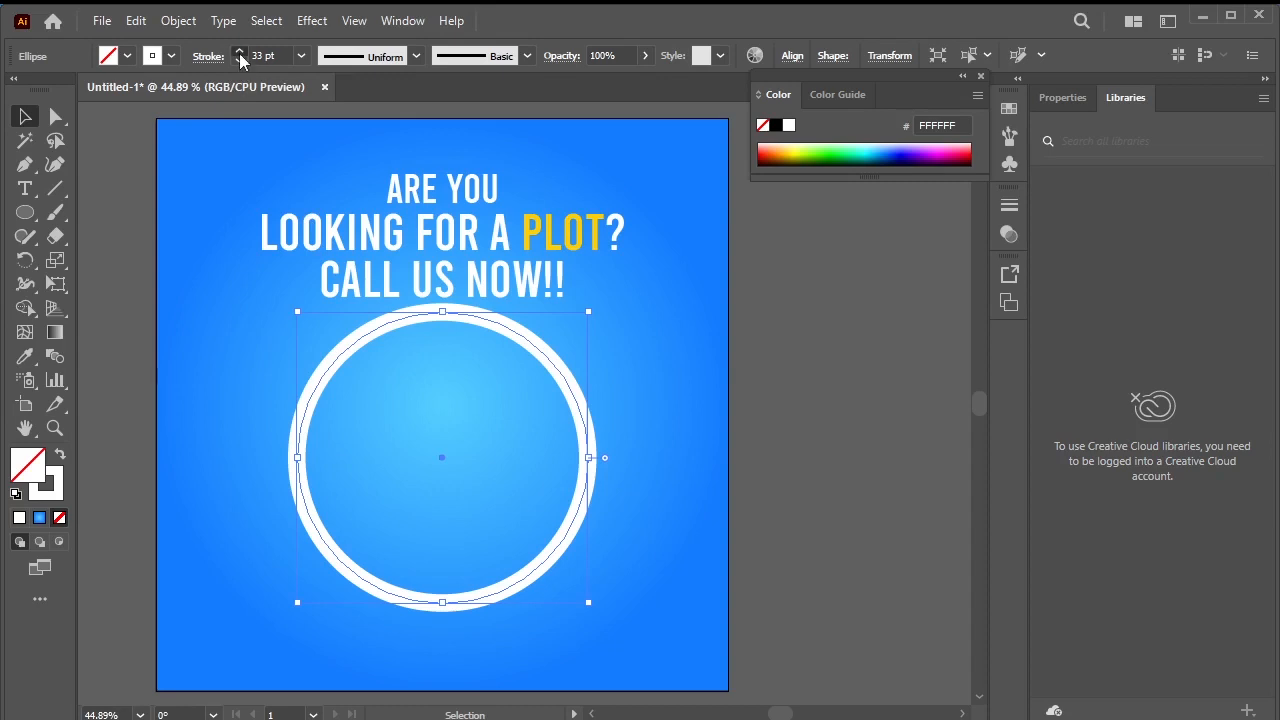
{"action": "left_click", "coordinate": [240, 54]}
{"action": "left_click", "coordinate": [240, 54]}
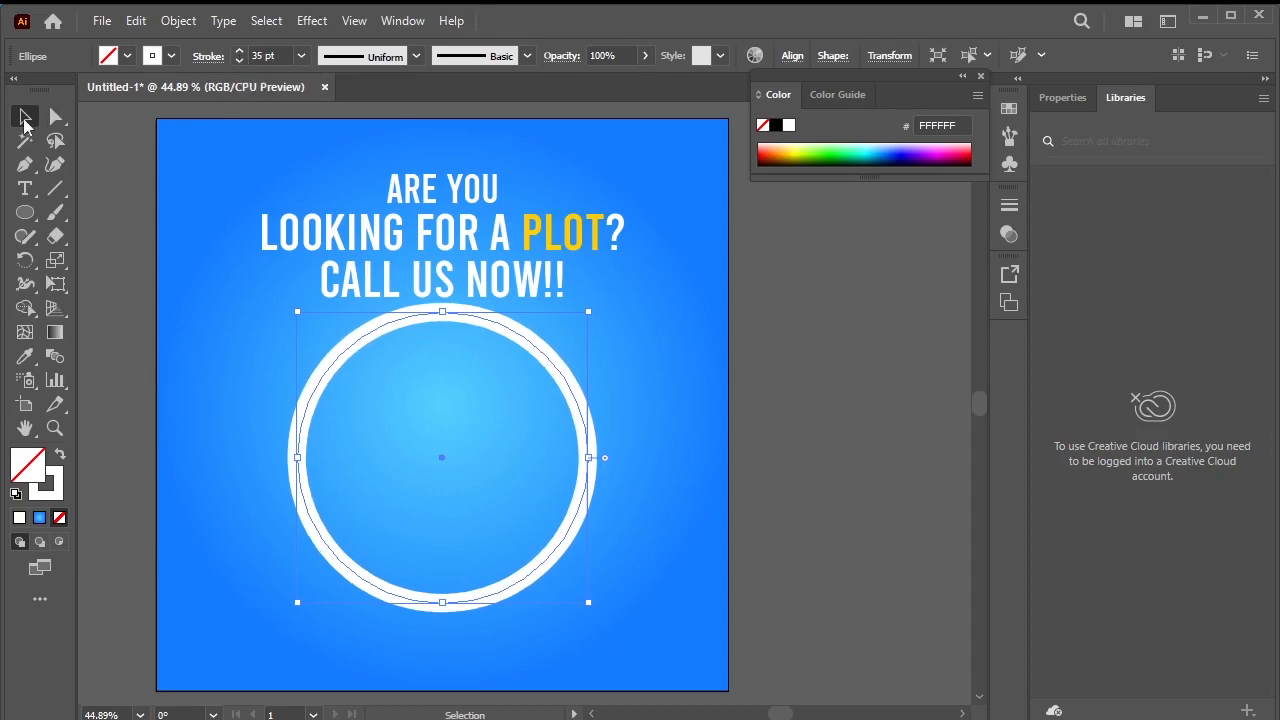
{"action": "left_click_drag", "start_coordinate": [588, 312], "coordinate": [564, 336]}
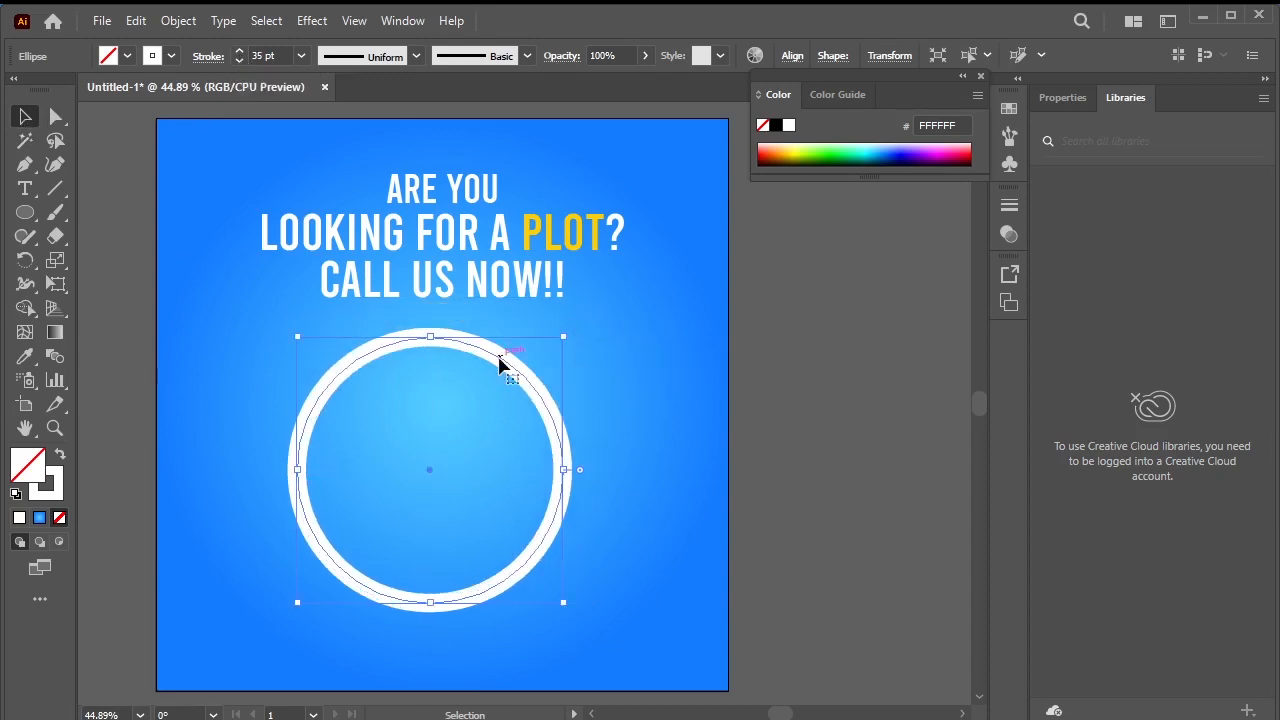
{"action": "left_click_drag", "start_coordinate": [498, 363], "coordinate": [495, 352]}
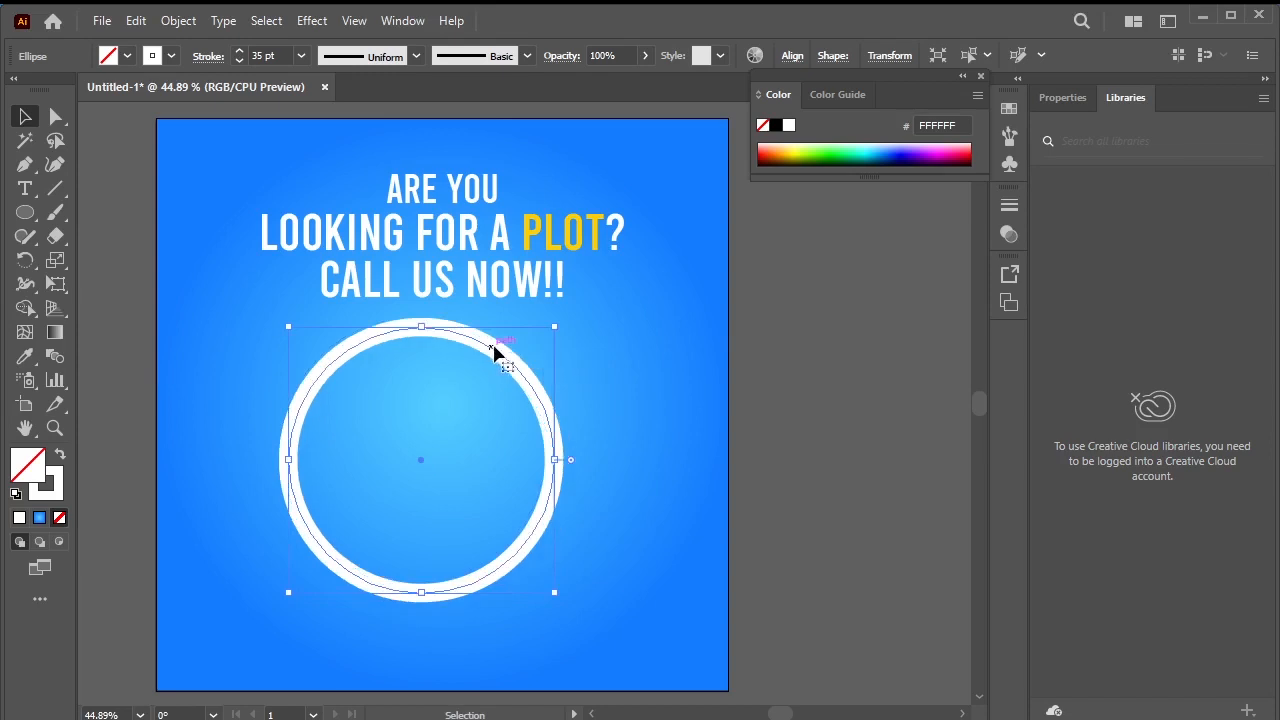
Draw a small upright rectangle to the right of the ring and swap its fill and stroke for a solid white fill.
{"action": "left_click", "coordinate": [27, 222]}
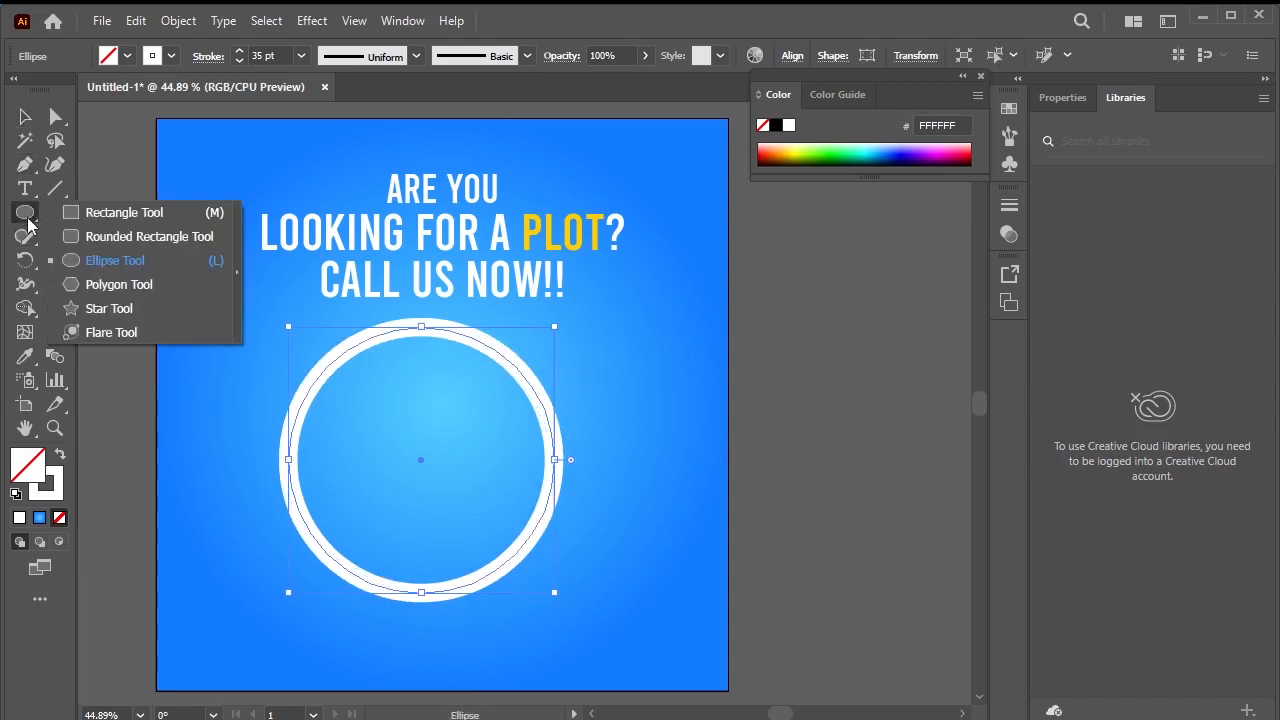
{"action": "left_click", "coordinate": [110, 213]}
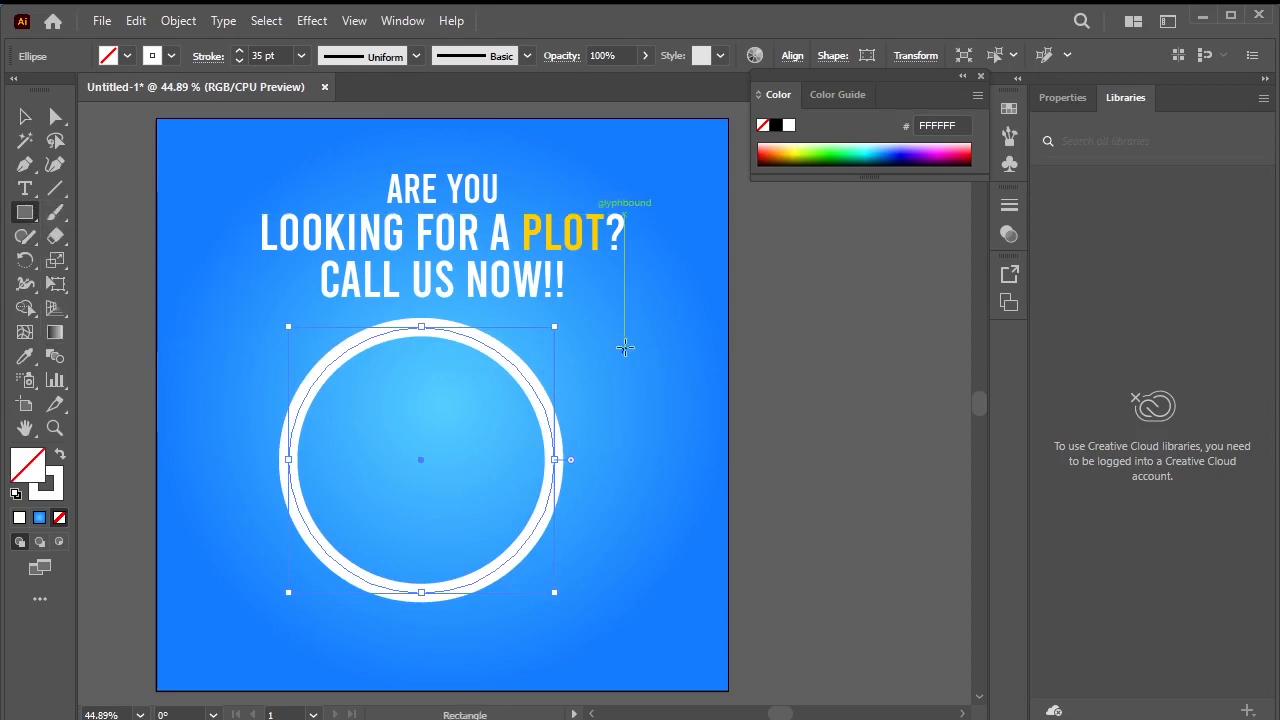
{"action": "left_click_drag", "start_coordinate": [626, 343], "coordinate": [683, 430]}
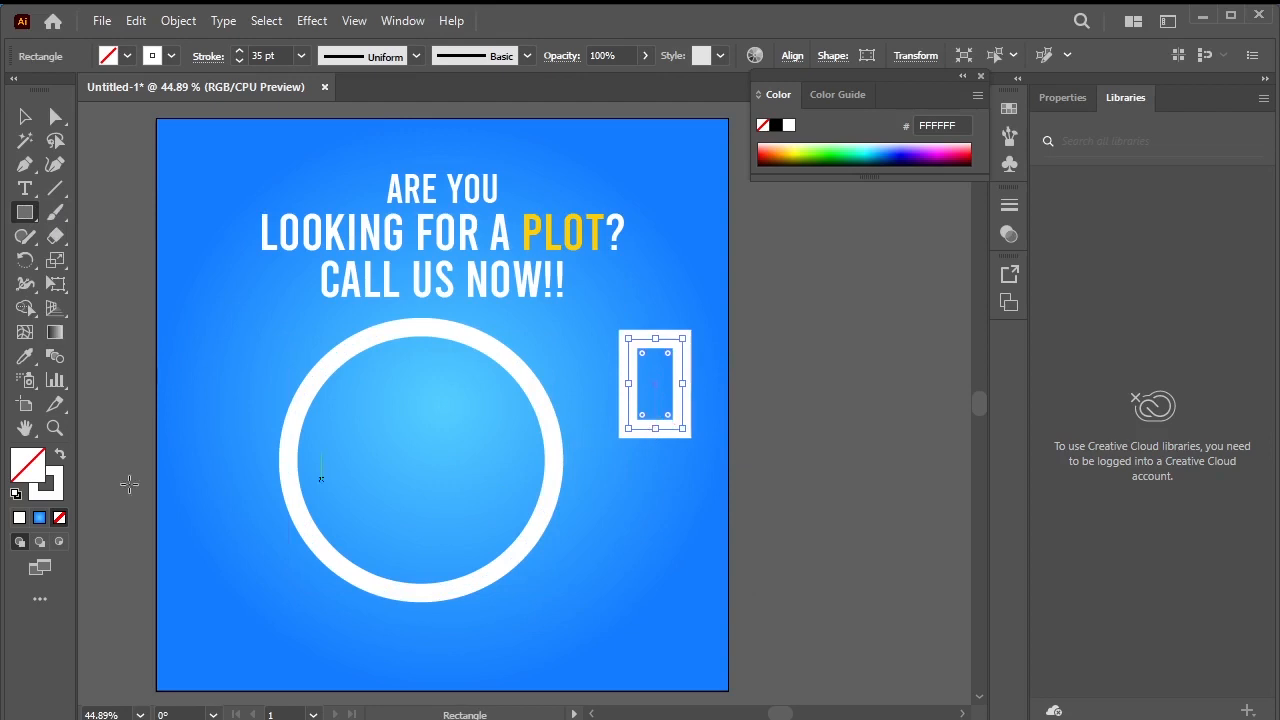
{"action": "left_click", "coordinate": [60, 456]}
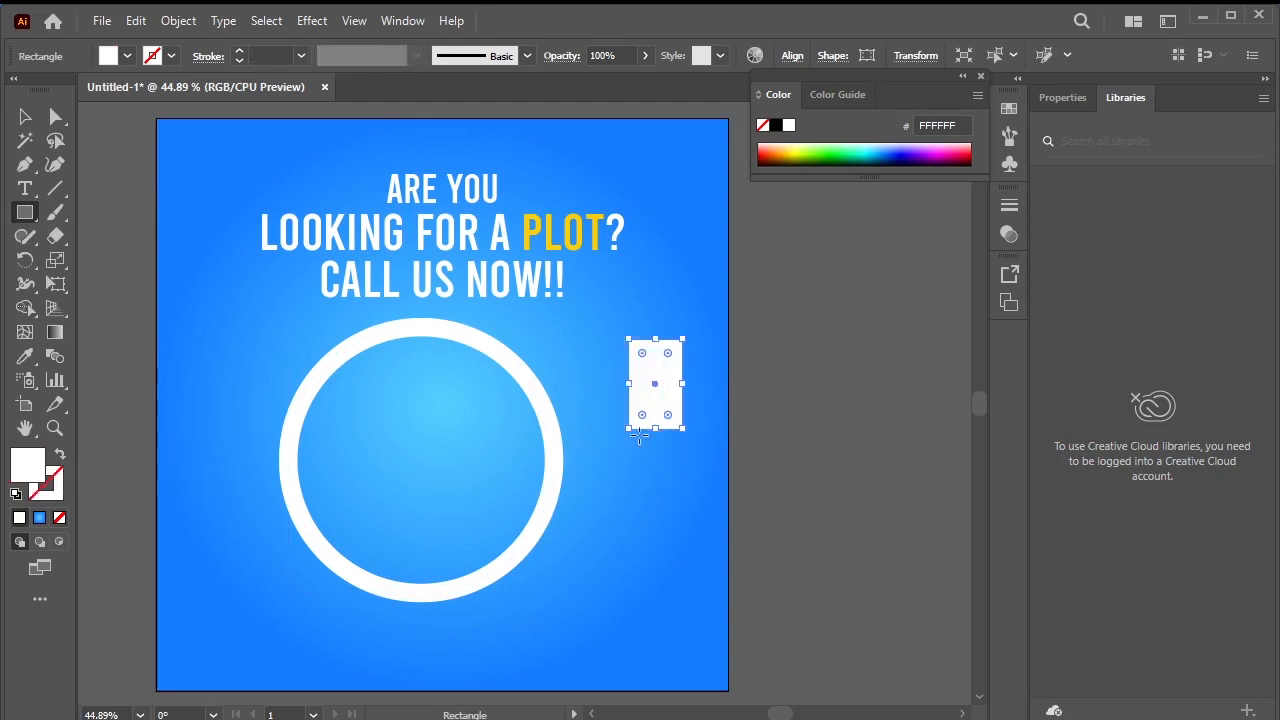
Draw a narrow white rectangle centred beneath the first one, and adjust the wider rectangle to overlap its upper end.
{"action": "left_click_drag", "start_coordinate": [645, 428], "coordinate": [666, 513]}
{"action": "left_click", "coordinate": [26, 117]}
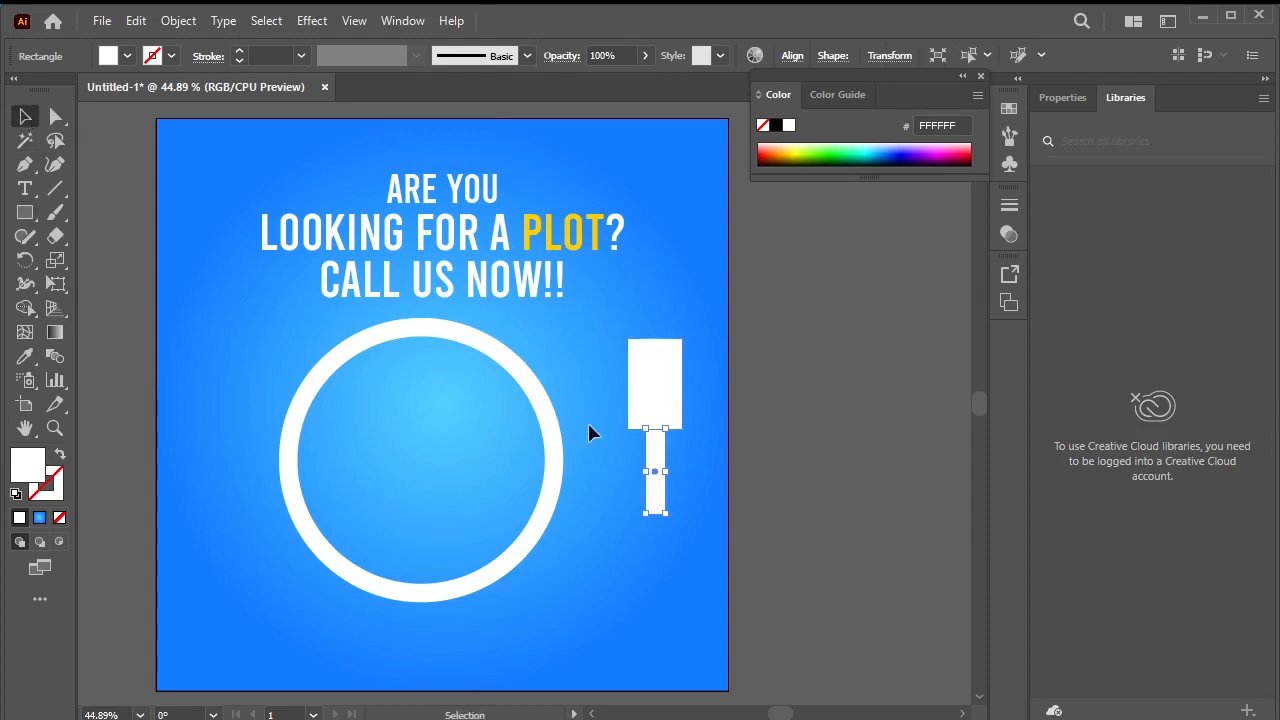
{"action": "left_click_drag", "start_coordinate": [652, 400], "coordinate": [655, 416]}
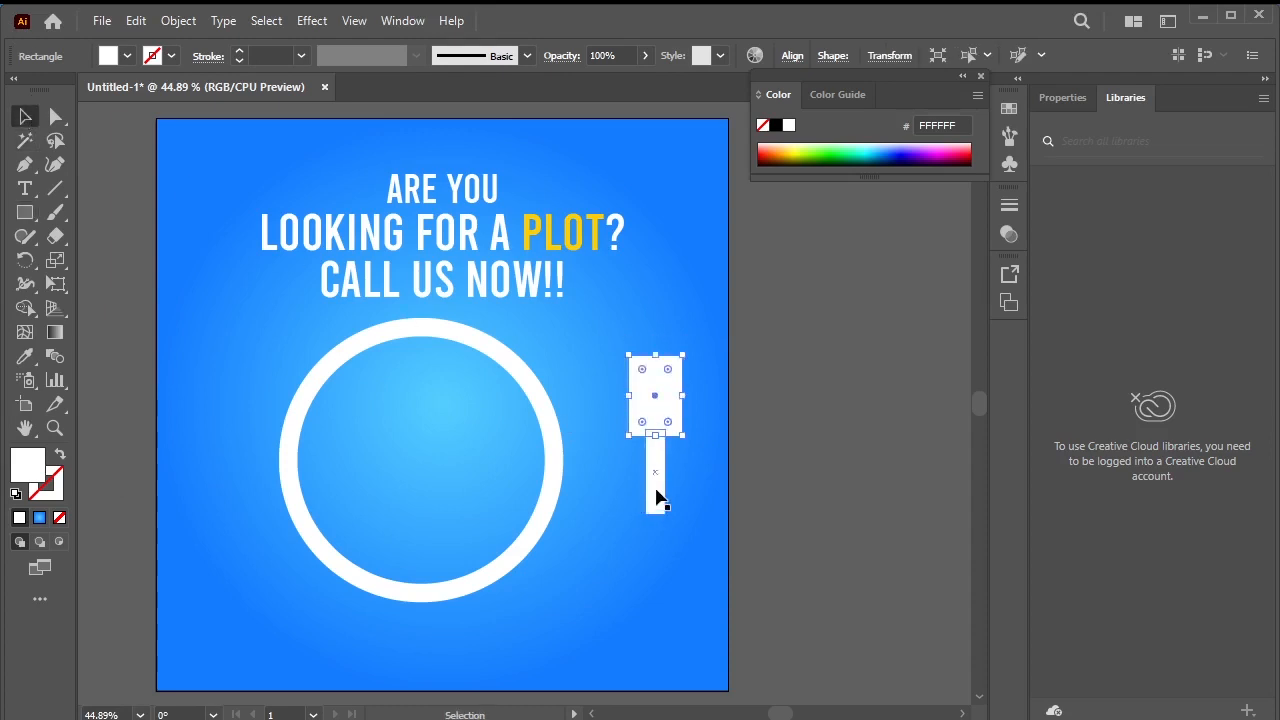
Merge the two overlapping rectangles into one handle shape with the Shape Builder and fill it with sampled grey 606060.
{"action": "left_click", "coordinate": [657, 497], "text": "shift"}
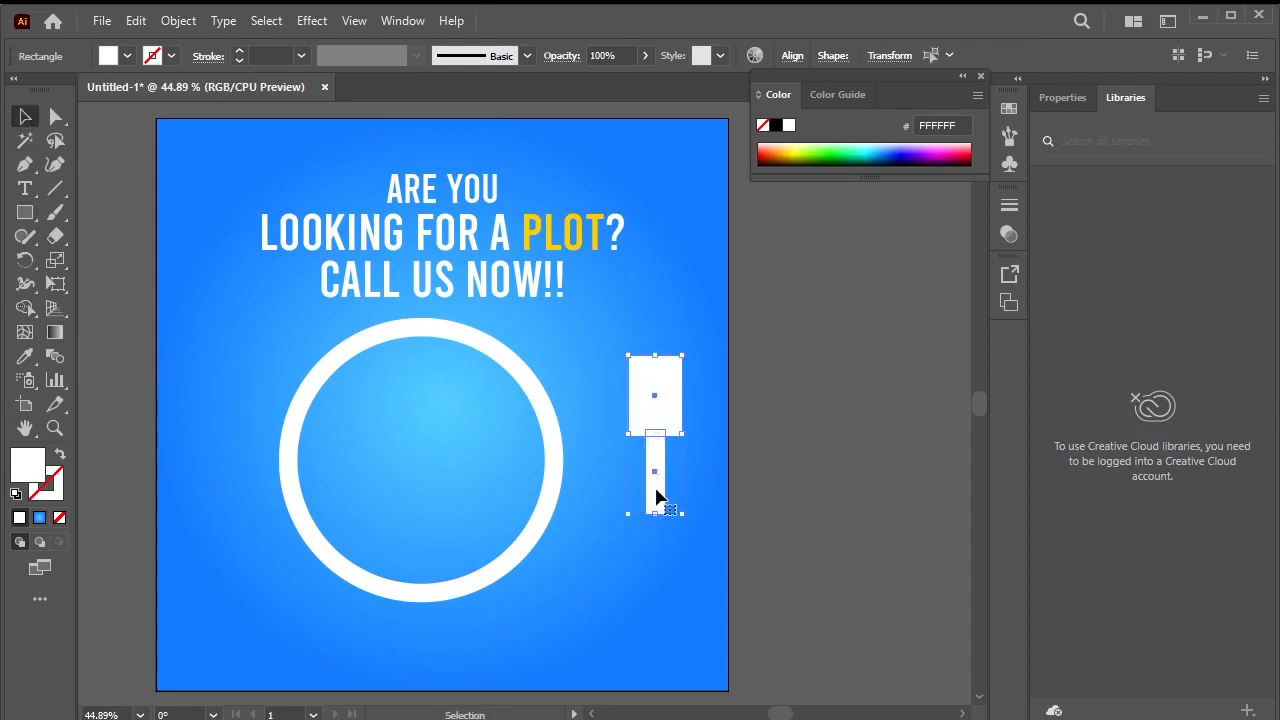
{"action": "left_click", "coordinate": [24, 310]}
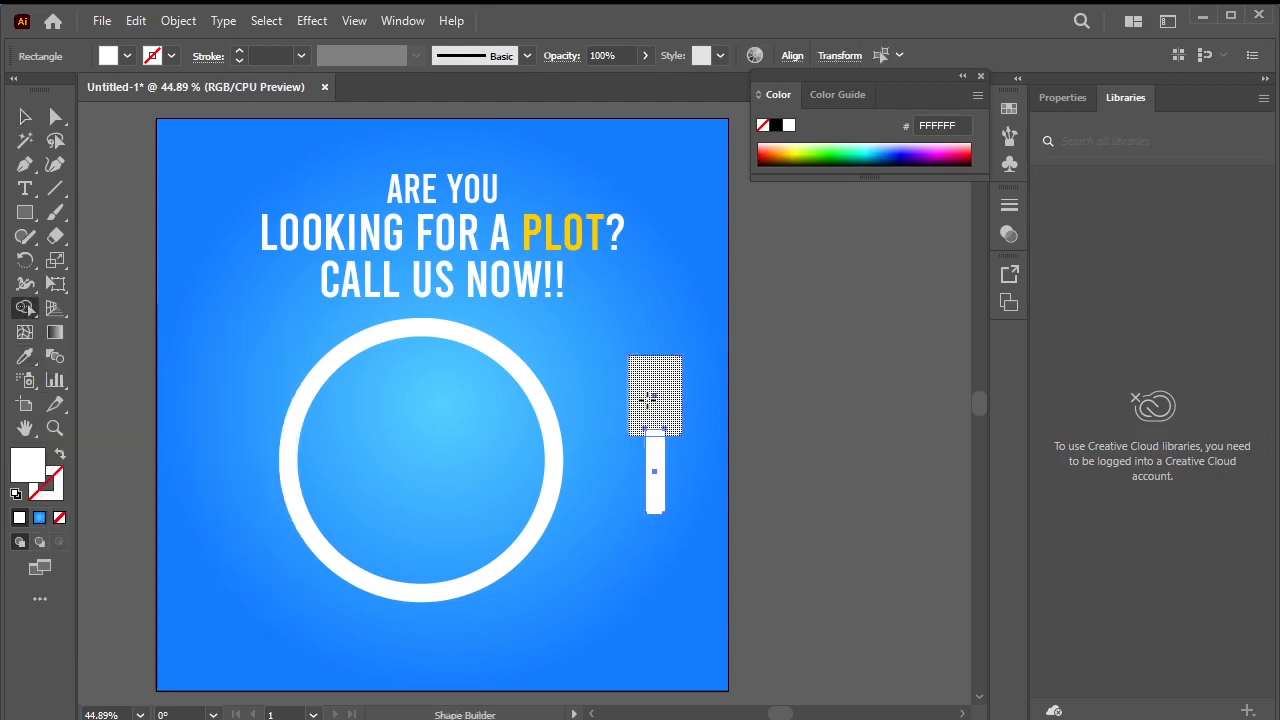
{"action": "left_click_drag", "start_coordinate": [645, 428], "coordinate": [654, 480]}
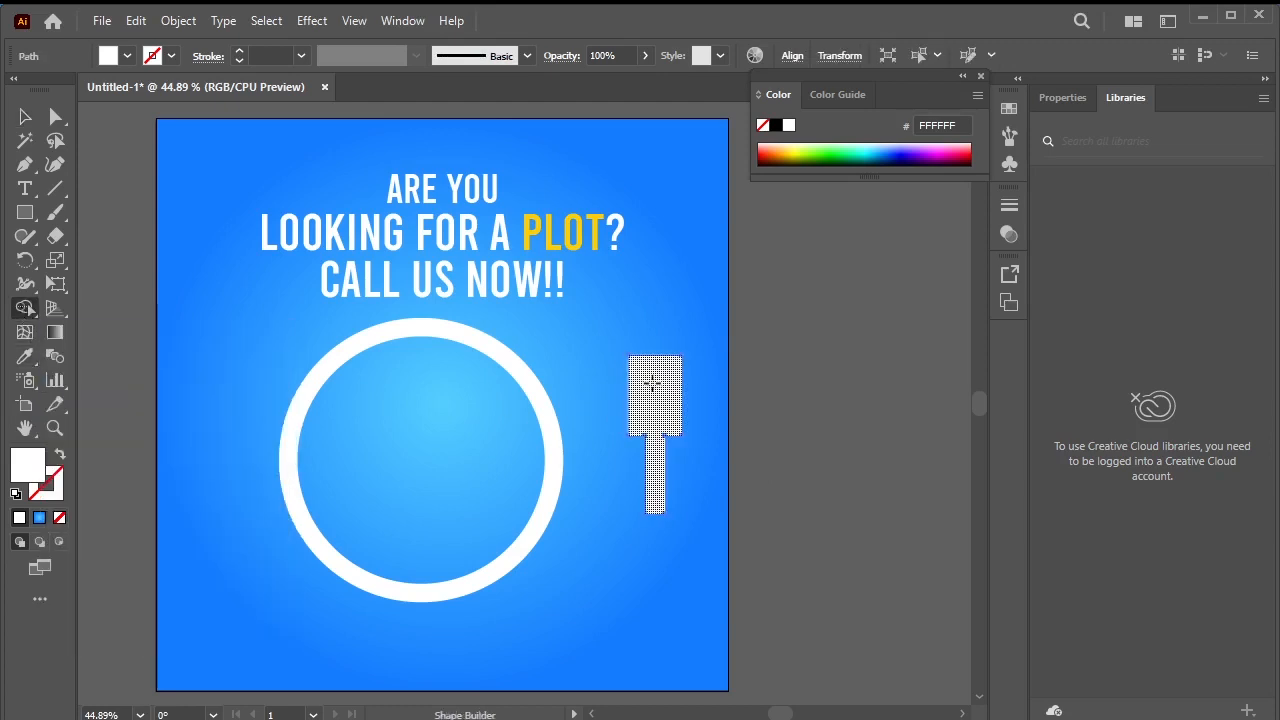
{"action": "left_click", "coordinate": [25, 358]}
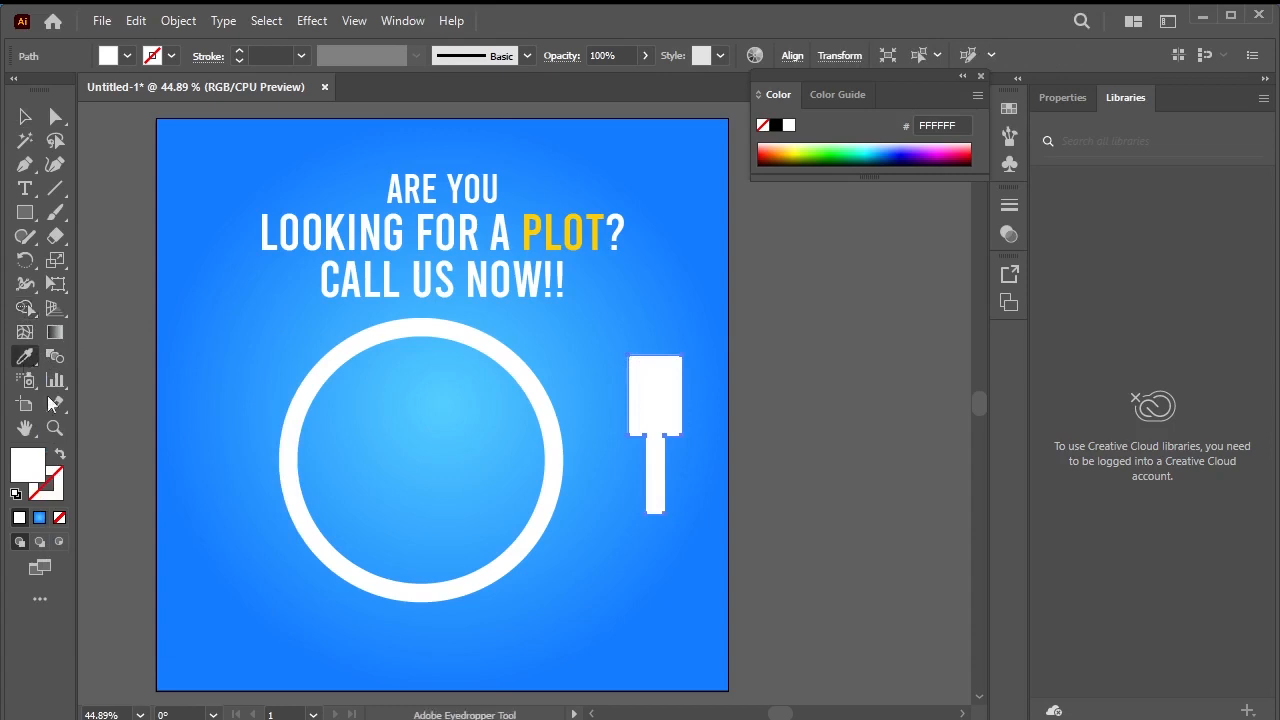
{"action": "left_click", "coordinate": [846, 319]}
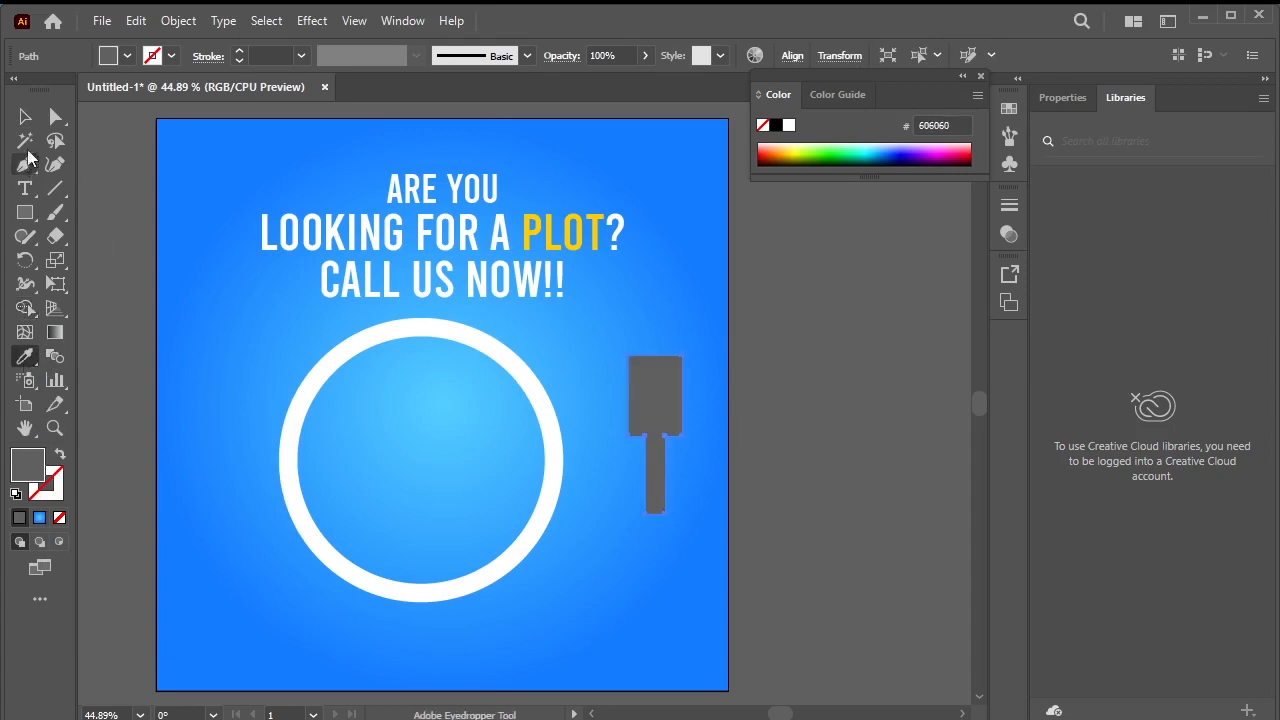
Rotate the grey handle diagonally against the ring's lower-right edge, bring the ring in front of it and deselect.
{"action": "left_click", "coordinate": [26, 118]}
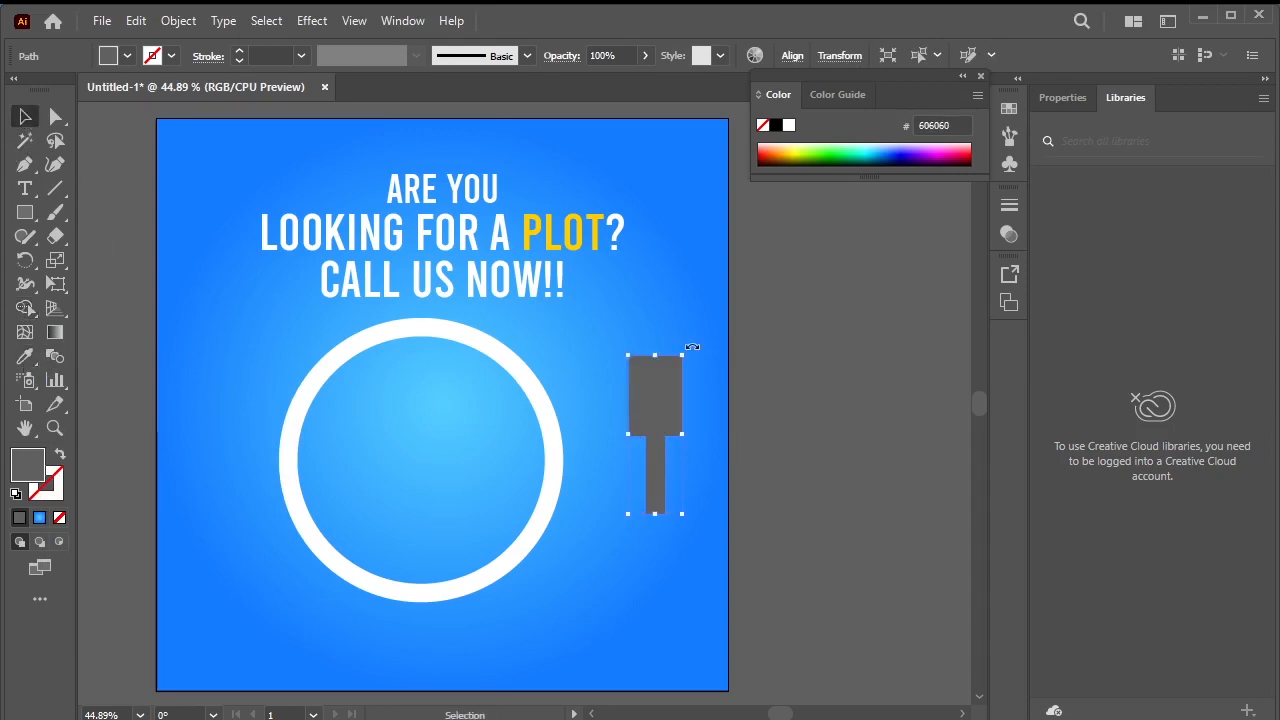
{"action": "left_click_drag", "start_coordinate": [692, 347], "coordinate": [545, 597]}
{"action": "left_click", "coordinate": [539, 521]}
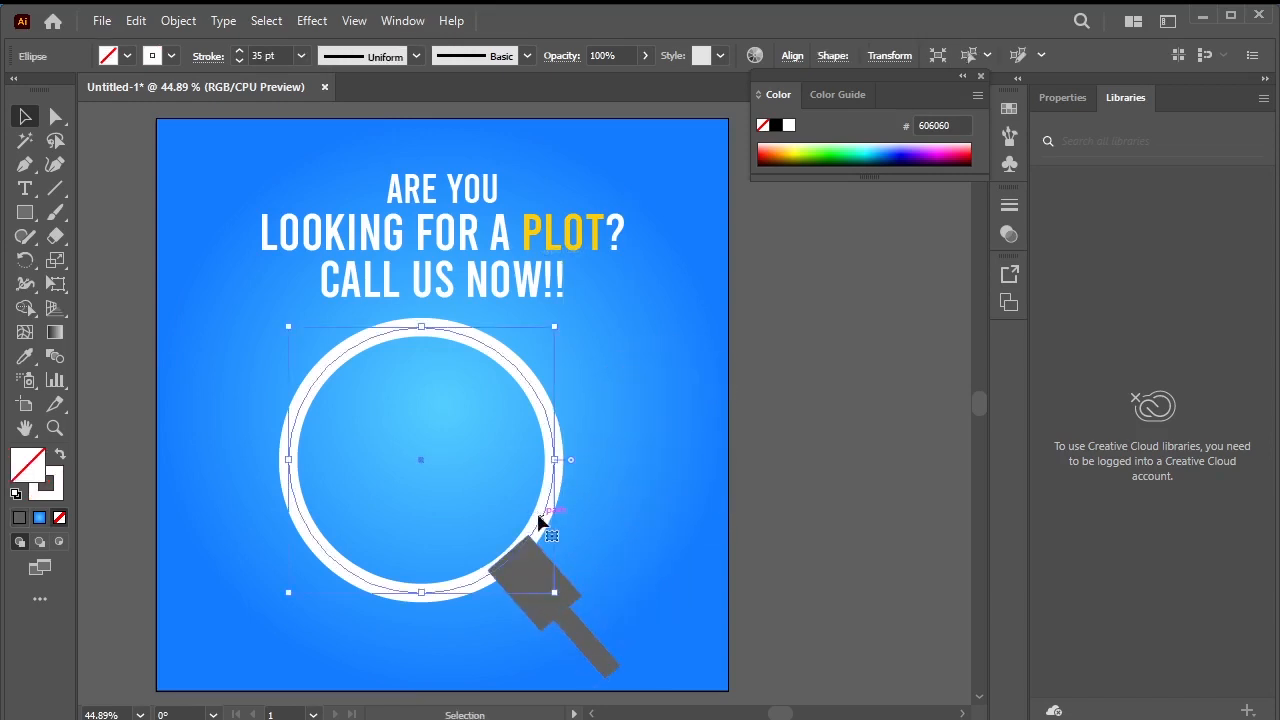
{"action": "key", "text": "ctrl+shift+bracketright"}
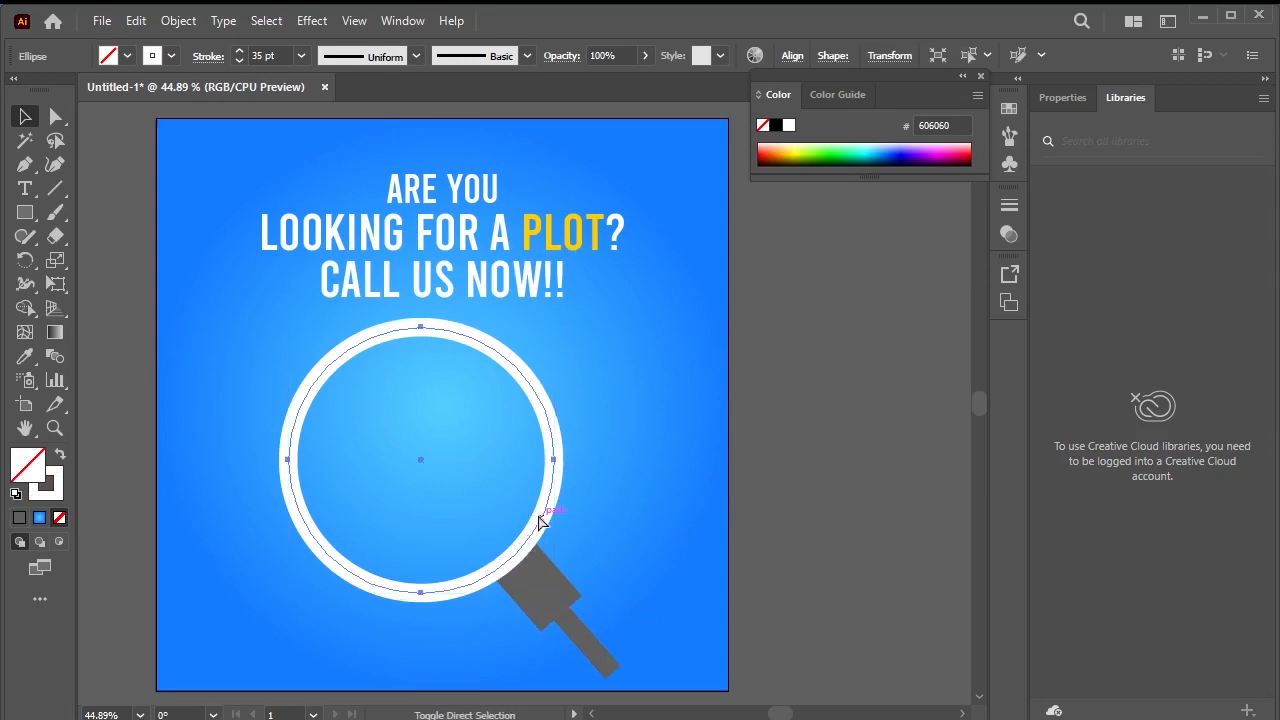
{"action": "left_click", "coordinate": [831, 529]}
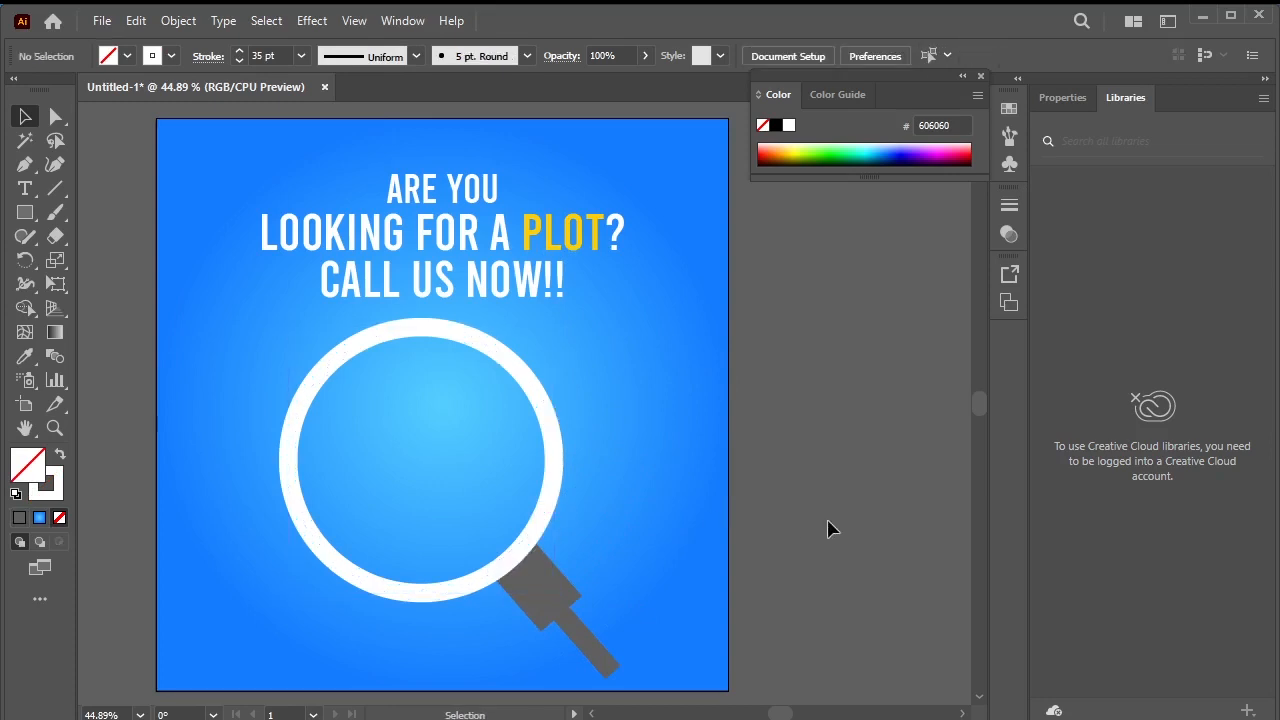
Group the grey handle and the white ring into one magnifying glass.
{"action": "left_click", "coordinate": [556, 625]}
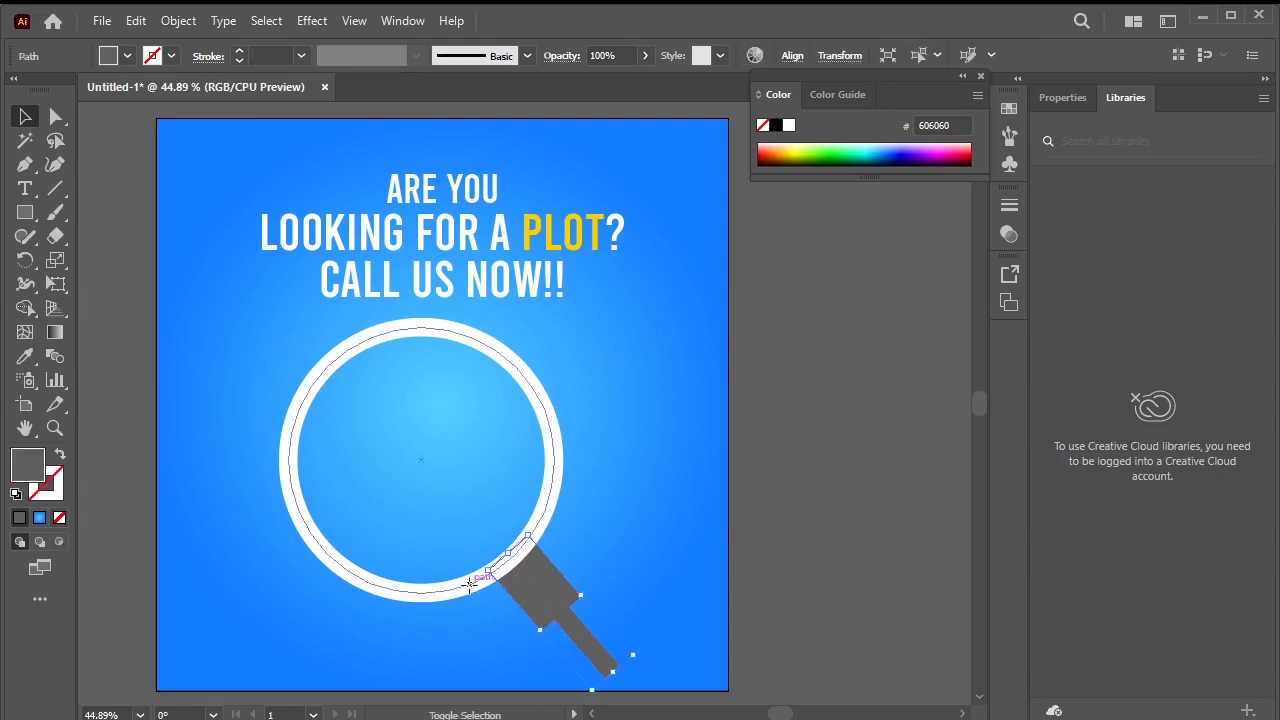
{"action": "left_click", "coordinate": [470, 594], "text": "shift"}
{"action": "key", "text": "ctrl+g"}
{"action": "key", "text": "v"}
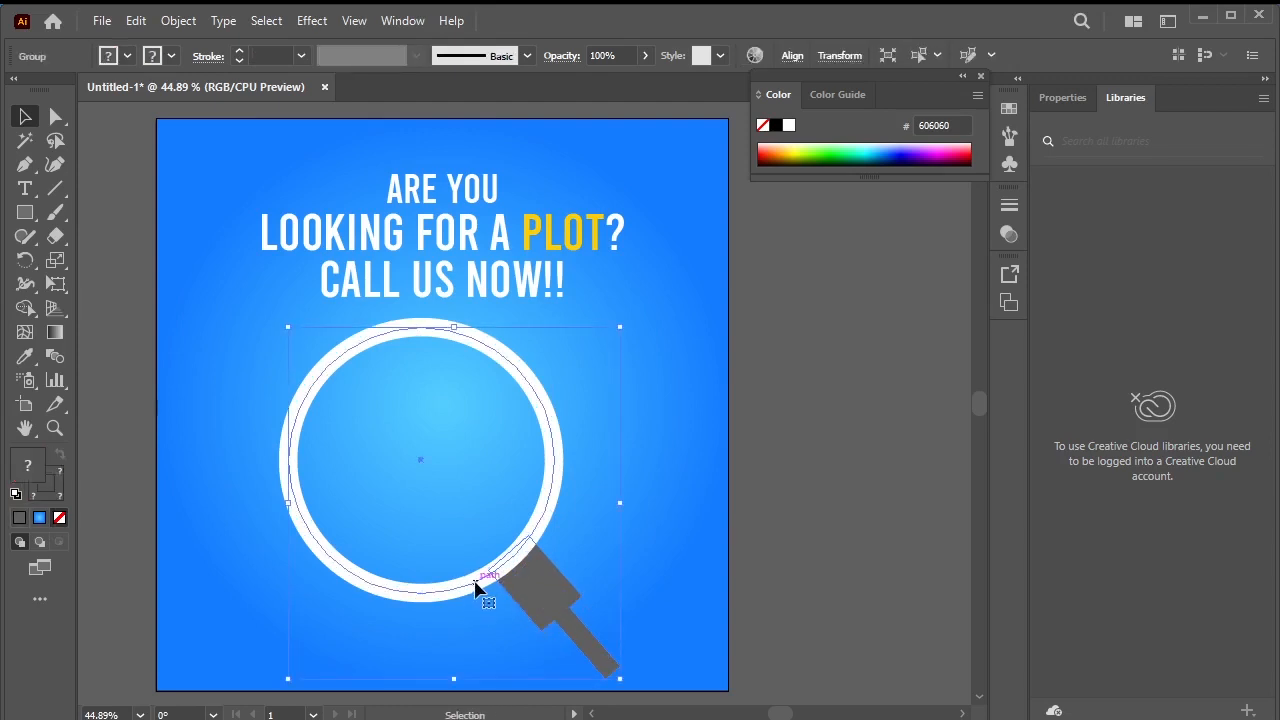
Move the magnifying glass slightly down and right, and enlarge it proportionally until the ring nearly reaches the headline.
{"action": "left_click_drag", "start_coordinate": [477, 588], "coordinate": [493, 618]}
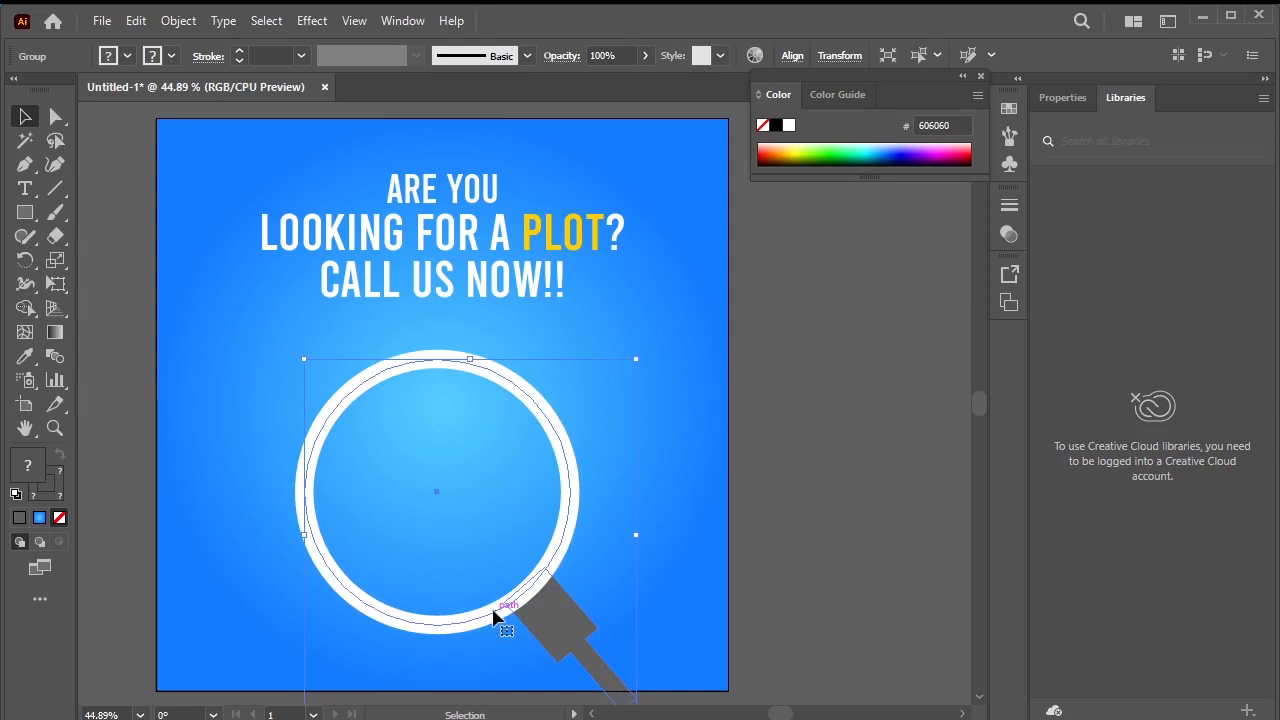
{"action": "left_click", "coordinate": [809, 380]}
{"action": "key", "text": "ctrl+z"}
{"action": "left_click_drag", "start_coordinate": [637, 359], "coordinate": [681, 303]}
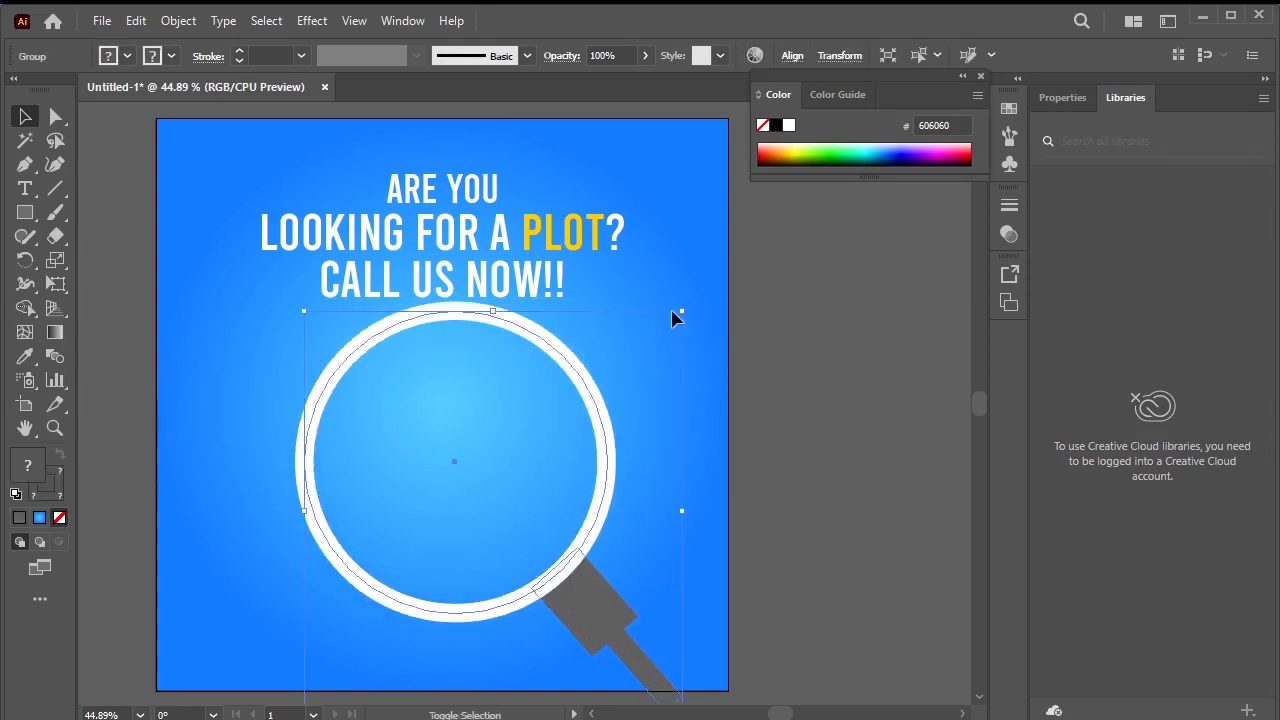
Nudge the magnifying glass left and down to centre the ring with a gap below the headline, and deselect it.
{"action": "key", "text": "Left"}
{"action": "key", "text": "Left"}
{"action": "key", "text": "Left"}
{"action": "key", "text": "Left"}
{"action": "key", "text": "Left"}
{"action": "key", "text": "Left"}
{"action": "key", "text": "Left"}
{"action": "key", "text": "Left"}
{"action": "key", "text": "Left"}
{"action": "key", "text": "Left"}
{"action": "key", "text": "Left"}
{"action": "key", "text": "Left"}
{"action": "key", "text": "Left"}
{"action": "key", "text": "Left"}
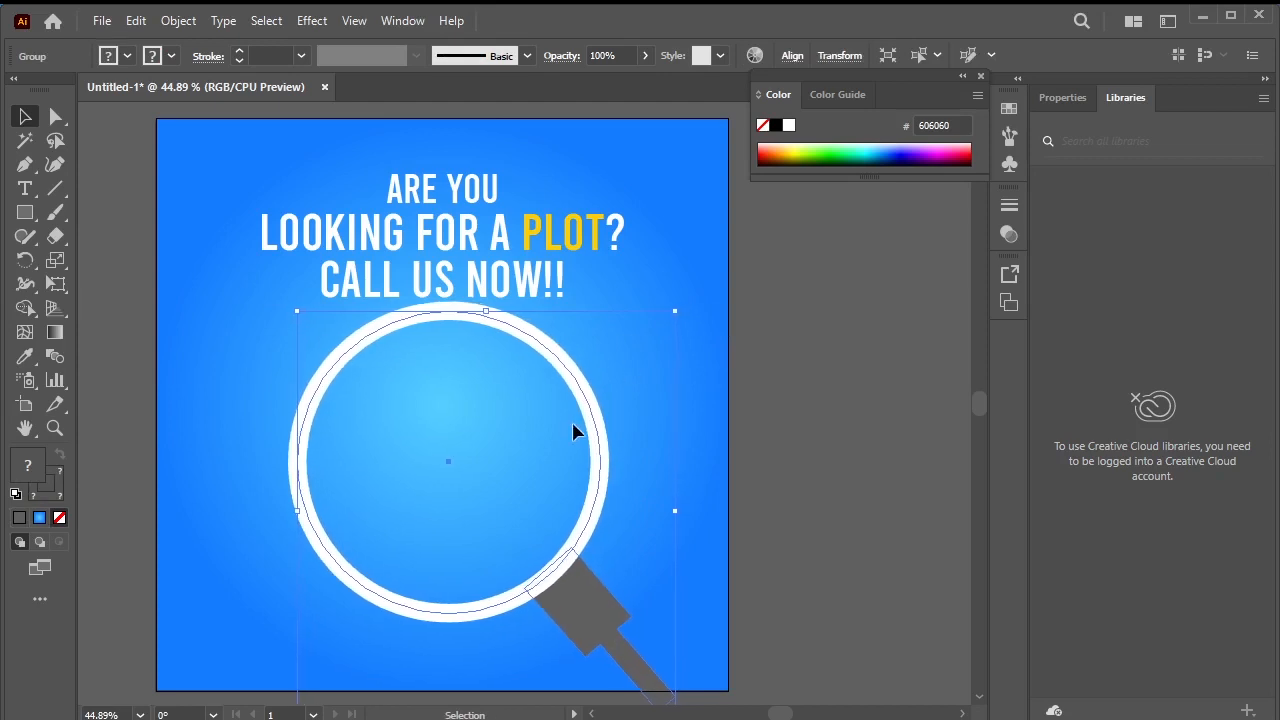
{"action": "key", "text": "Down"}
{"action": "key", "text": "Down"}
{"action": "key", "text": "Down"}
{"action": "key", "text": "Down"}
{"action": "key", "text": "Down"}
{"action": "key", "text": "Down"}
{"action": "key", "text": "Down"}
{"action": "key", "text": "Down"}
{"action": "key", "text": "Down"}
{"action": "key", "text": "Down"}
{"action": "key", "text": "Down"}
{"action": "key", "text": "Down"}
{"action": "key", "text": "Down"}
{"action": "key", "text": "Down"}
{"action": "key", "text": "Down"}
{"action": "key", "text": "Down"}
{"action": "key", "text": "Down"}
{"action": "key", "text": "Down"}
{"action": "key", "text": "Down"}
{"action": "key", "text": "Down"}
{"action": "key", "text": "Down"}
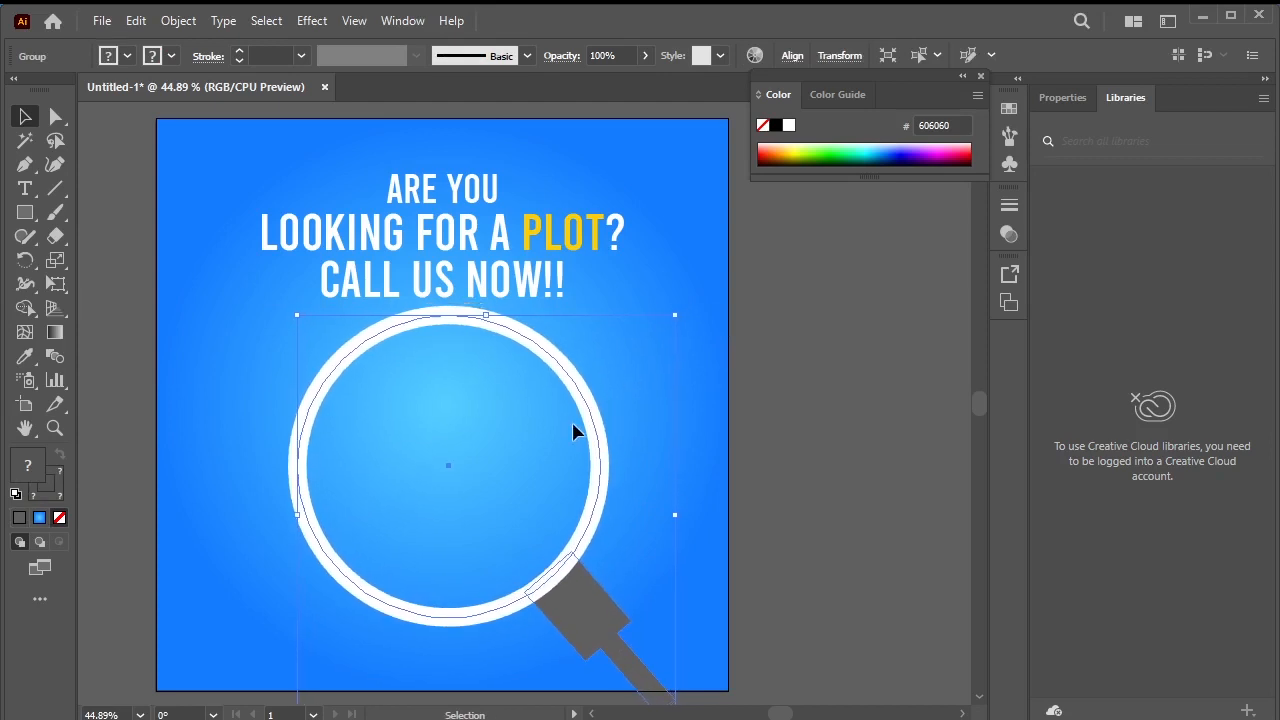
{"action": "key", "text": "Down"}
{"action": "key", "text": "Down"}
{"action": "key", "text": "Down"}
{"action": "key", "text": "Down"}
{"action": "key", "text": "Down"}
{"action": "key", "text": "Down"}
{"action": "key", "text": "Down"}
{"action": "key", "text": "Down"}
{"action": "key", "text": "Down"}
{"action": "key", "text": "Down"}
{"action": "key", "text": "Down"}
{"action": "key", "text": "Down"}
{"action": "key", "text": "Down"}
{"action": "key", "text": "Down"}
{"action": "key", "text": "Down"}
{"action": "key", "text": "Down"}
{"action": "key", "text": "Down"}
{"action": "key", "text": "Down"}
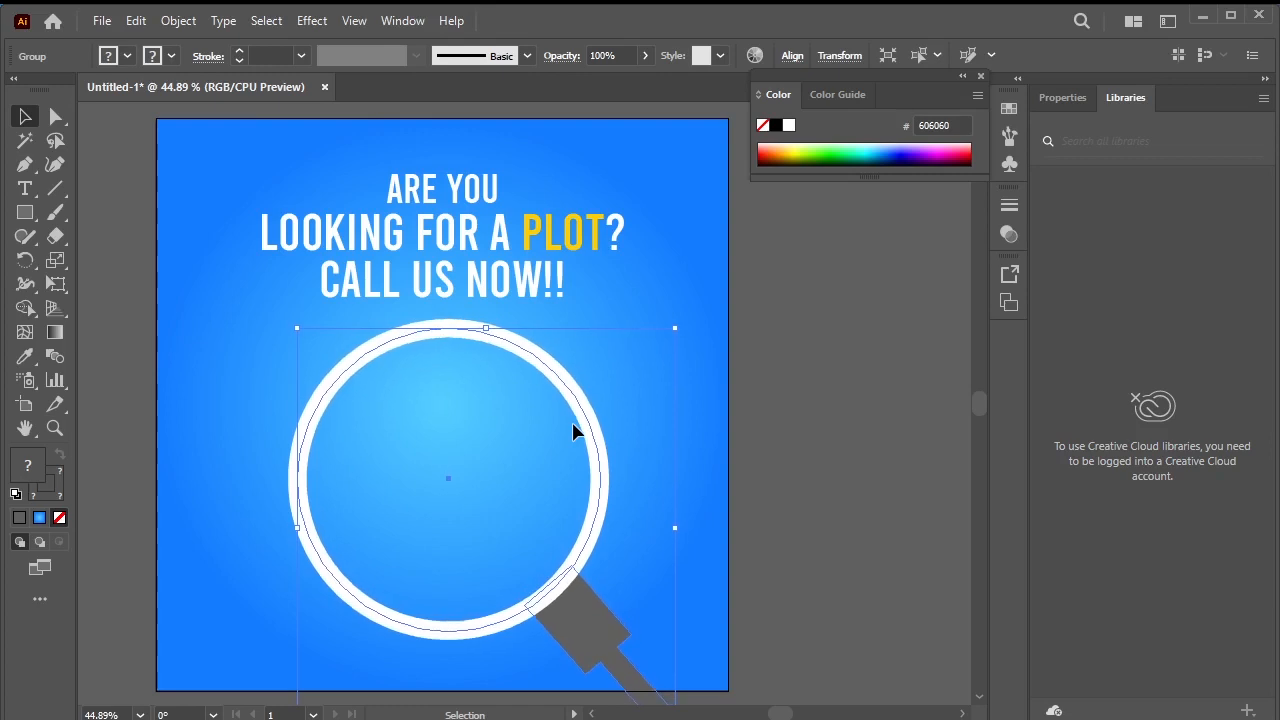
{"action": "left_click", "coordinate": [795, 431]}
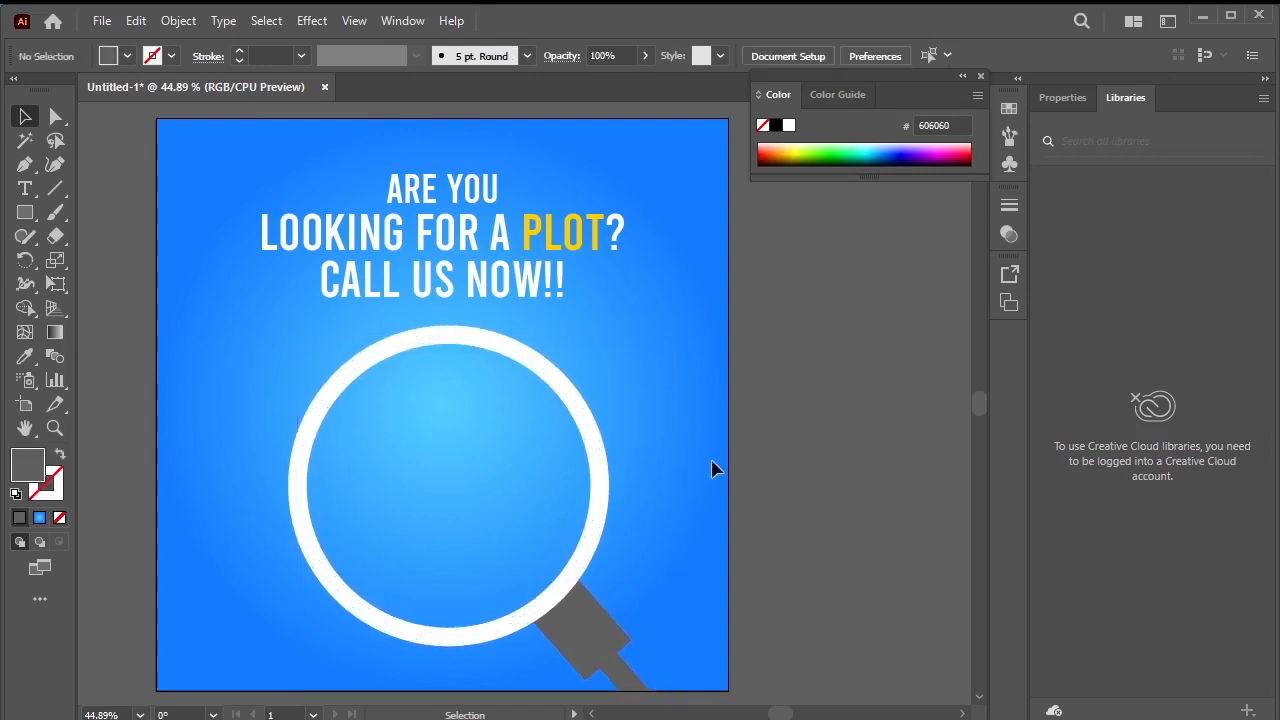
Place the green plot image from the Downloads folder (Banner-Image-6_-Adarsh-Premia) as a linked file on the artboard.
{"action": "left_click", "coordinate": [104, 21]}
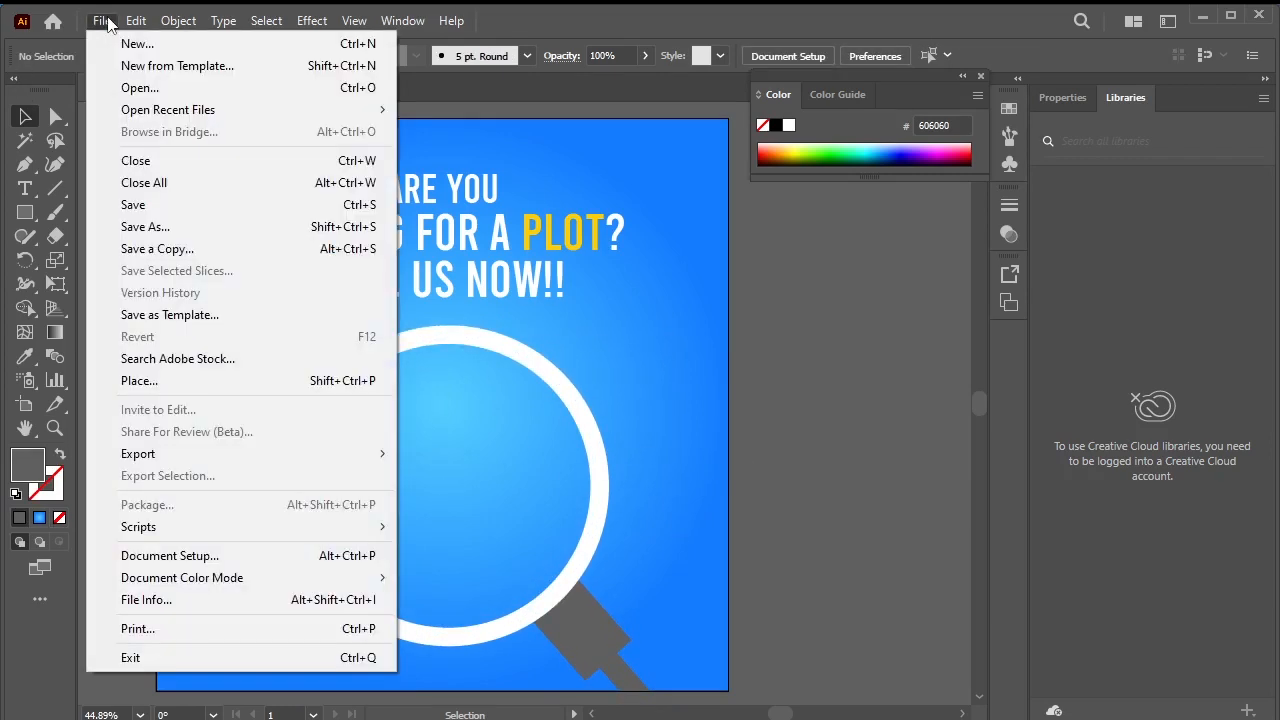
{"action": "left_click", "coordinate": [155, 380]}
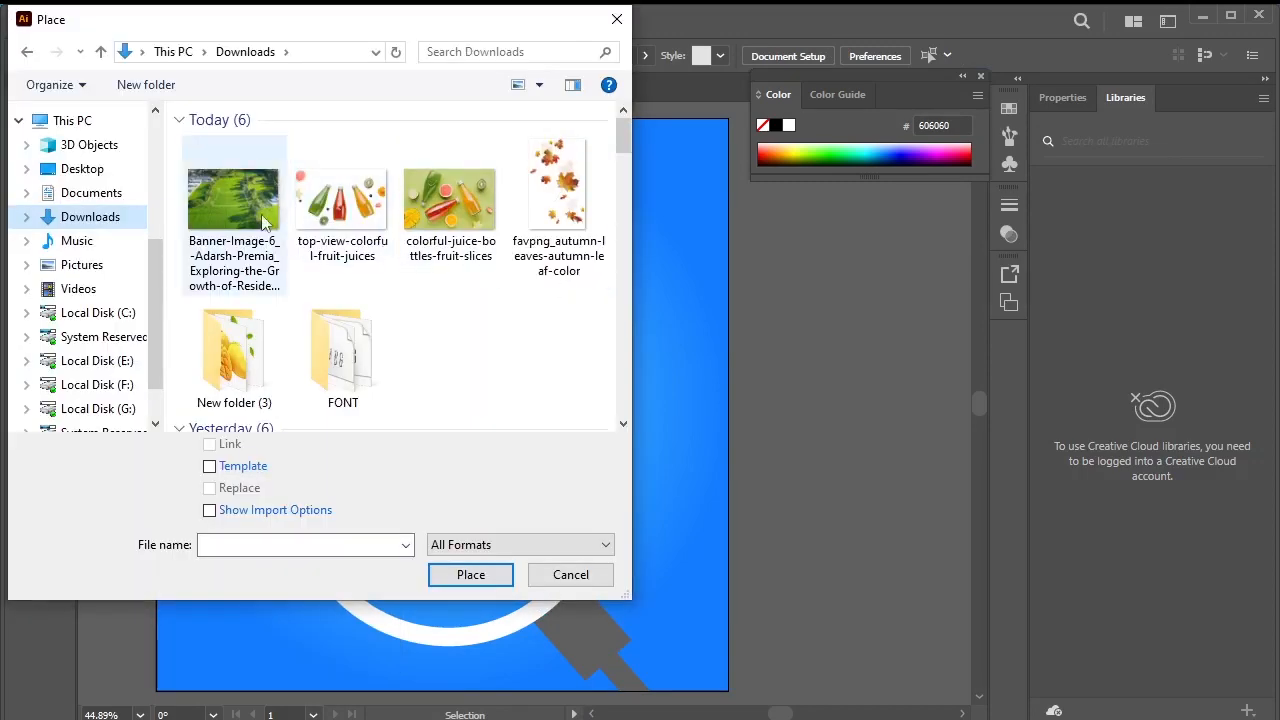
{"action": "left_click", "coordinate": [251, 214]}
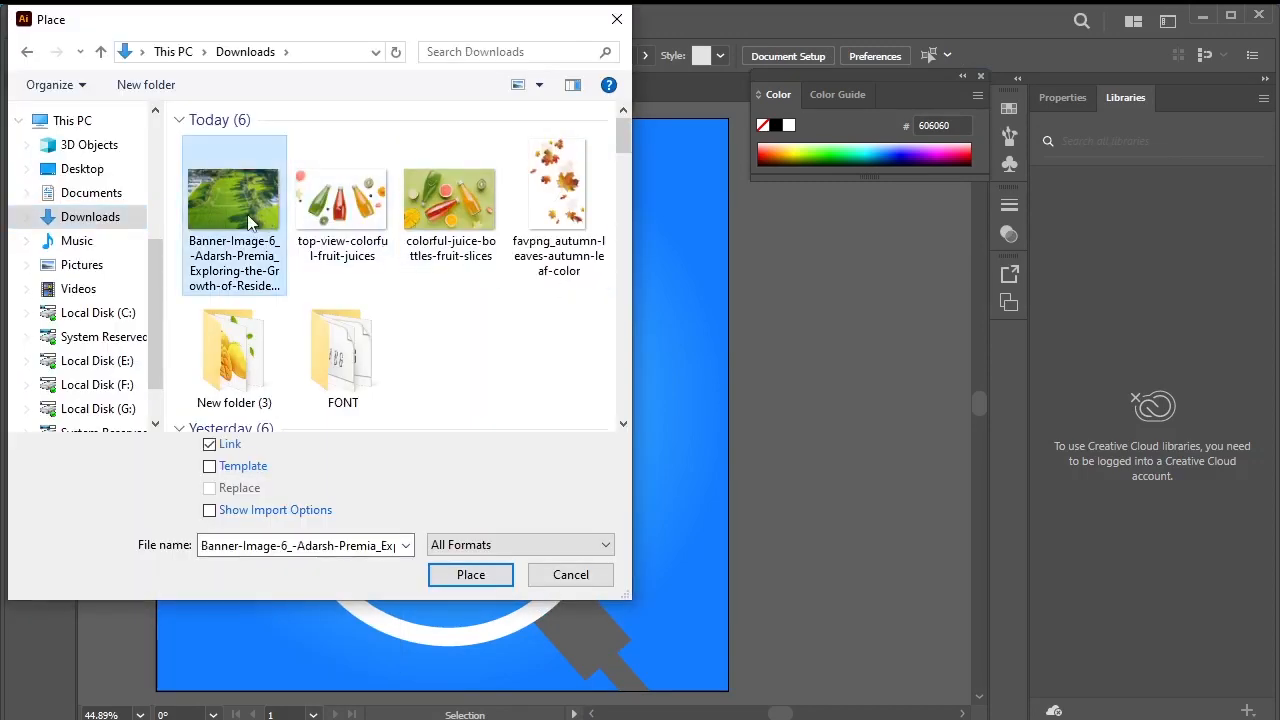
{"action": "left_click", "coordinate": [482, 576]}
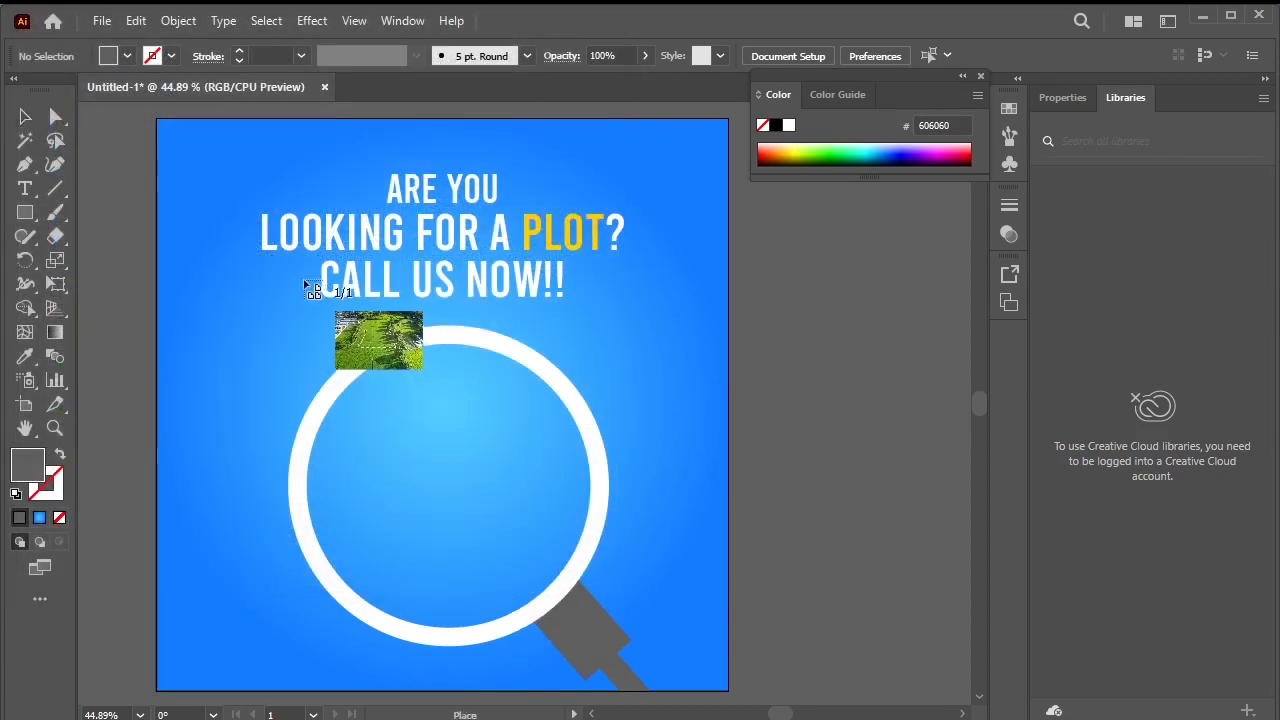
{"action": "left_click", "coordinate": [281, 276]}
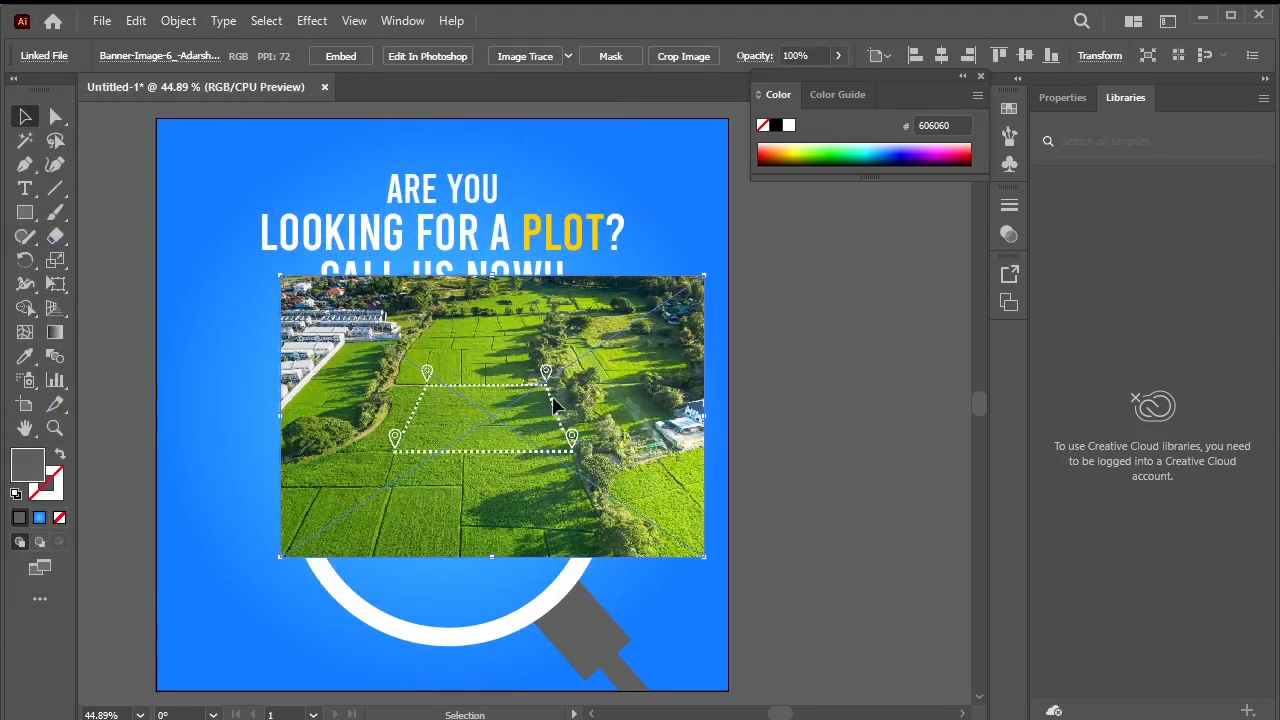
Enlarge the plot image slightly and move it to the right, partly beyond the artboard's right edge.
{"action": "left_click_drag", "start_coordinate": [545, 420], "coordinate": [527, 471]}
{"action": "left_click_drag", "start_coordinate": [688, 354], "coordinate": [722, 330]}
{"action": "left_click_drag", "start_coordinate": [552, 491], "coordinate": [735, 364]}
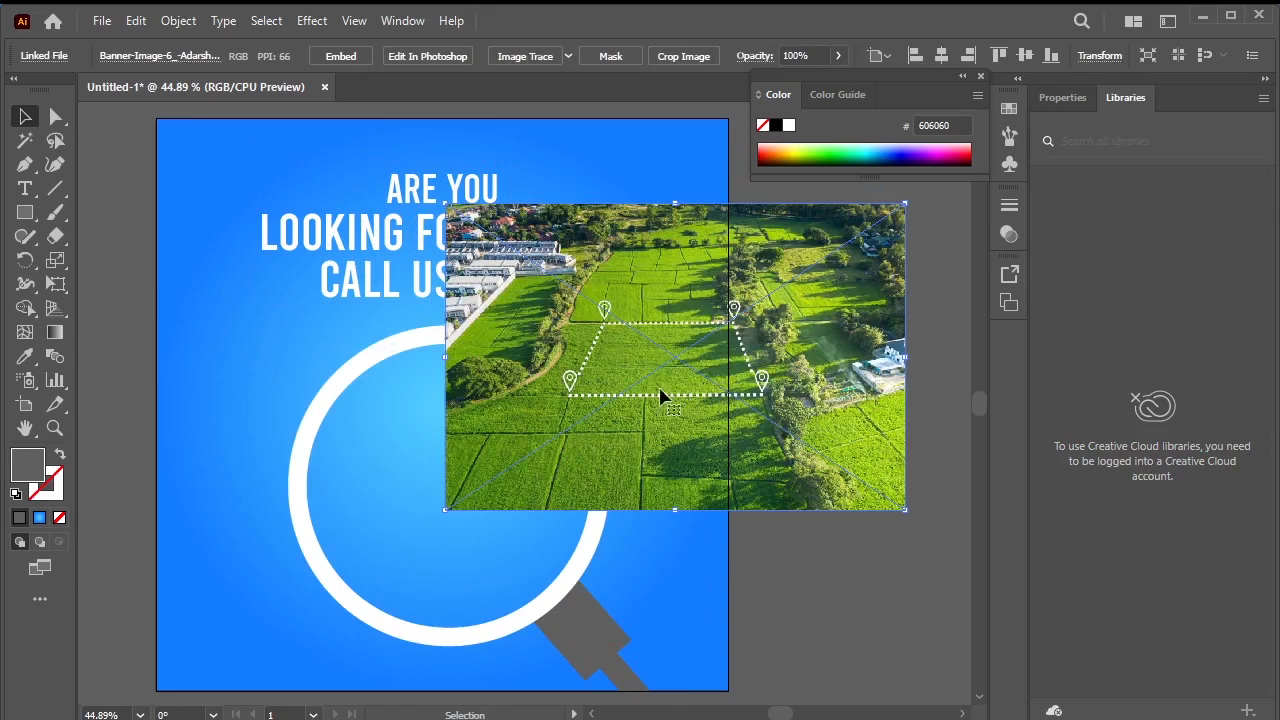
Ungroup the magnifying glass so its ring and handle are separate objects, and deselect them.
{"action": "left_click", "coordinate": [309, 446]}
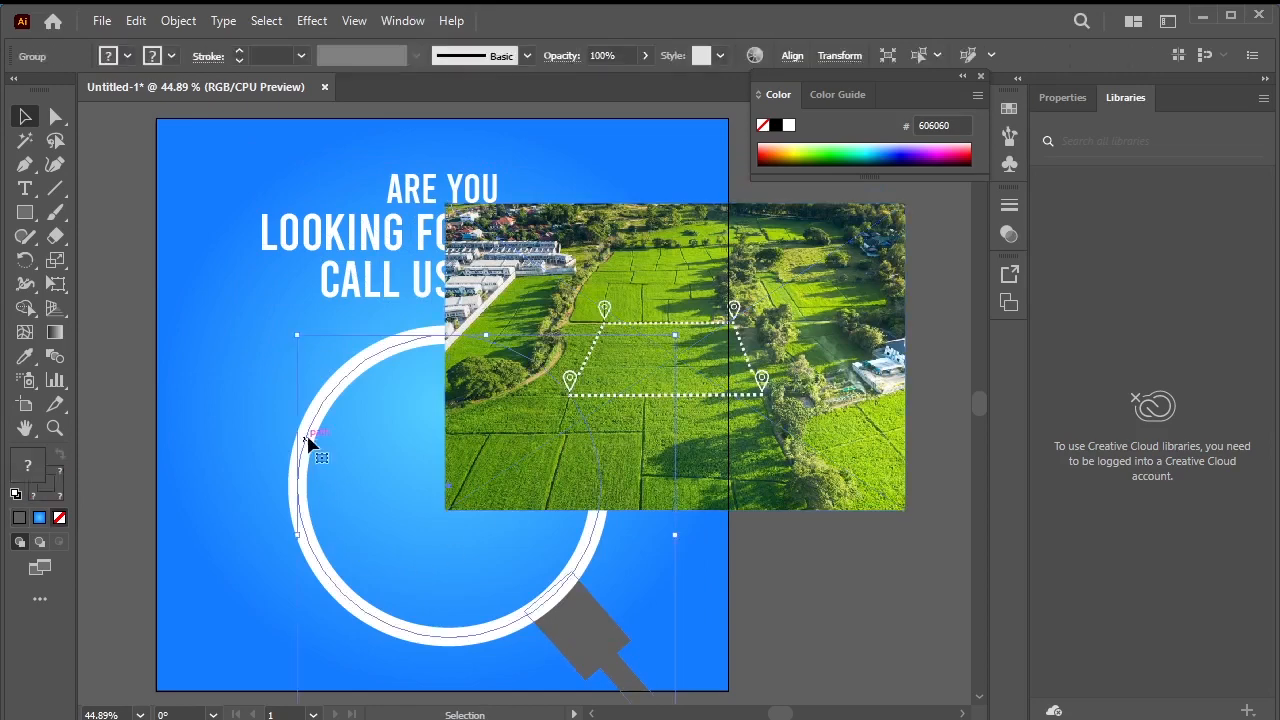
{"action": "right_click", "coordinate": [342, 381]}
{"action": "left_click", "coordinate": [480, 671]}
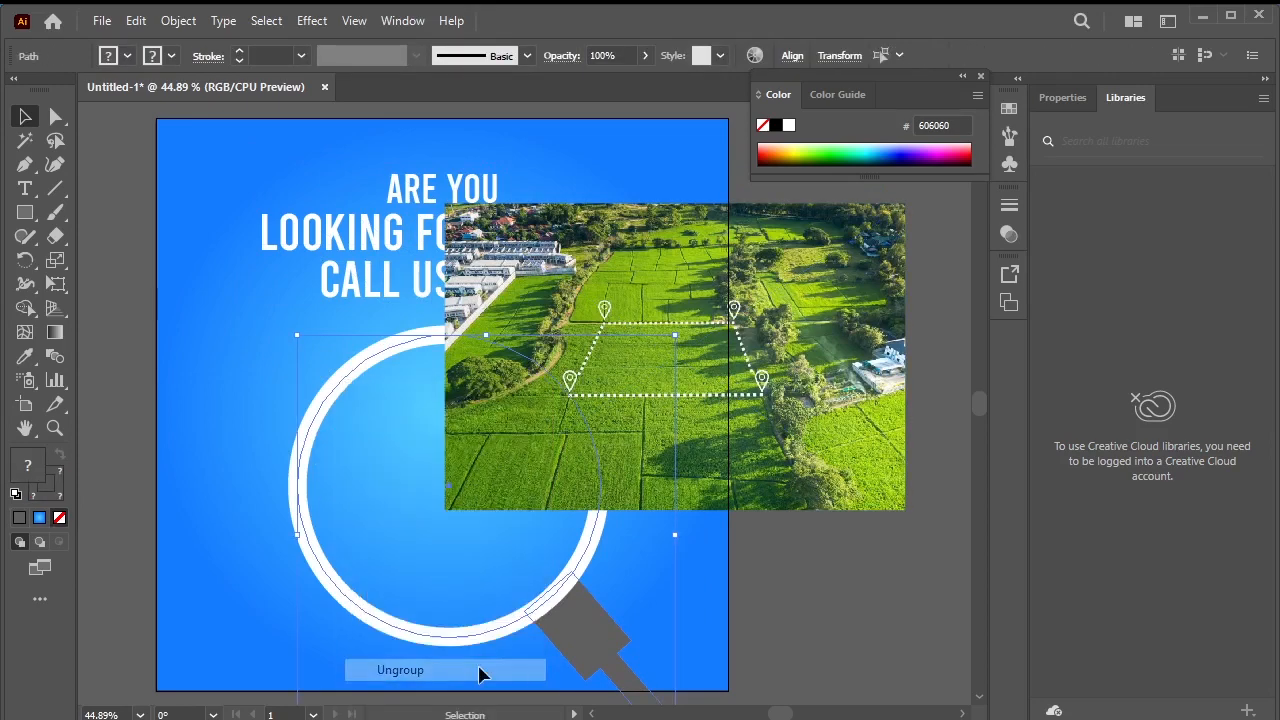
{"action": "left_click", "coordinate": [814, 600]}
Duplicate the magnifying glass's white ring up and to the right over the plot photo, and bring the copy to the front.
{"action": "left_click", "coordinate": [330, 402]}
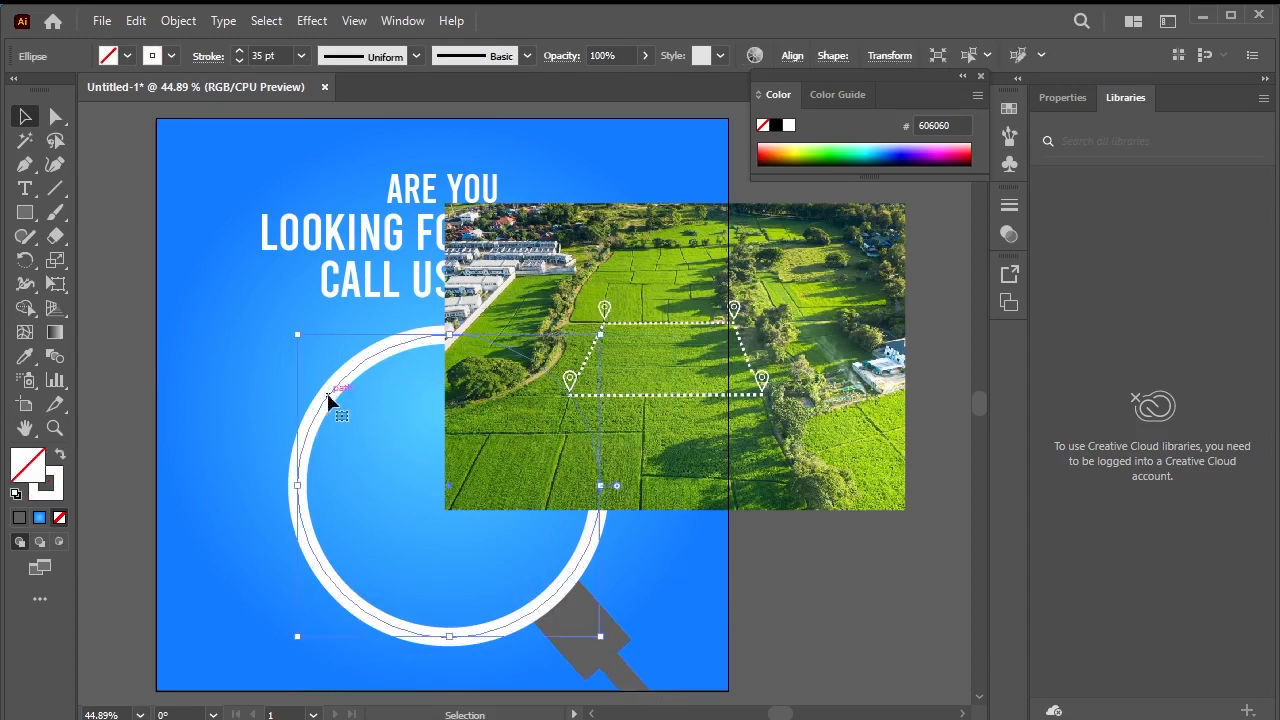
{"action": "left_click_drag", "start_coordinate": [366, 363], "coordinate": [475, 328]}
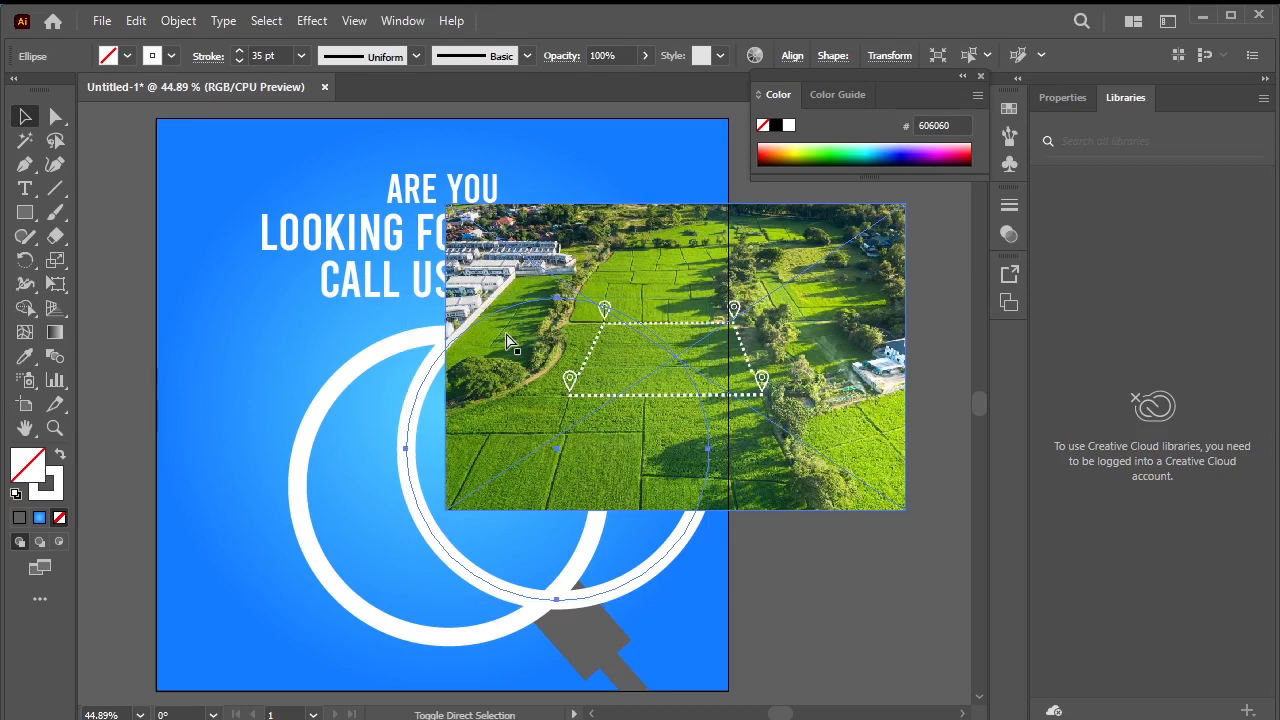
{"action": "key", "text": "ctrl+shift+bracketright"}
{"action": "key", "text": "ctrl+shift+a"}
Centre the ring copy on the plot photo and clip the photo to it with a clipping mask.
{"action": "left_click", "coordinate": [529, 296]}
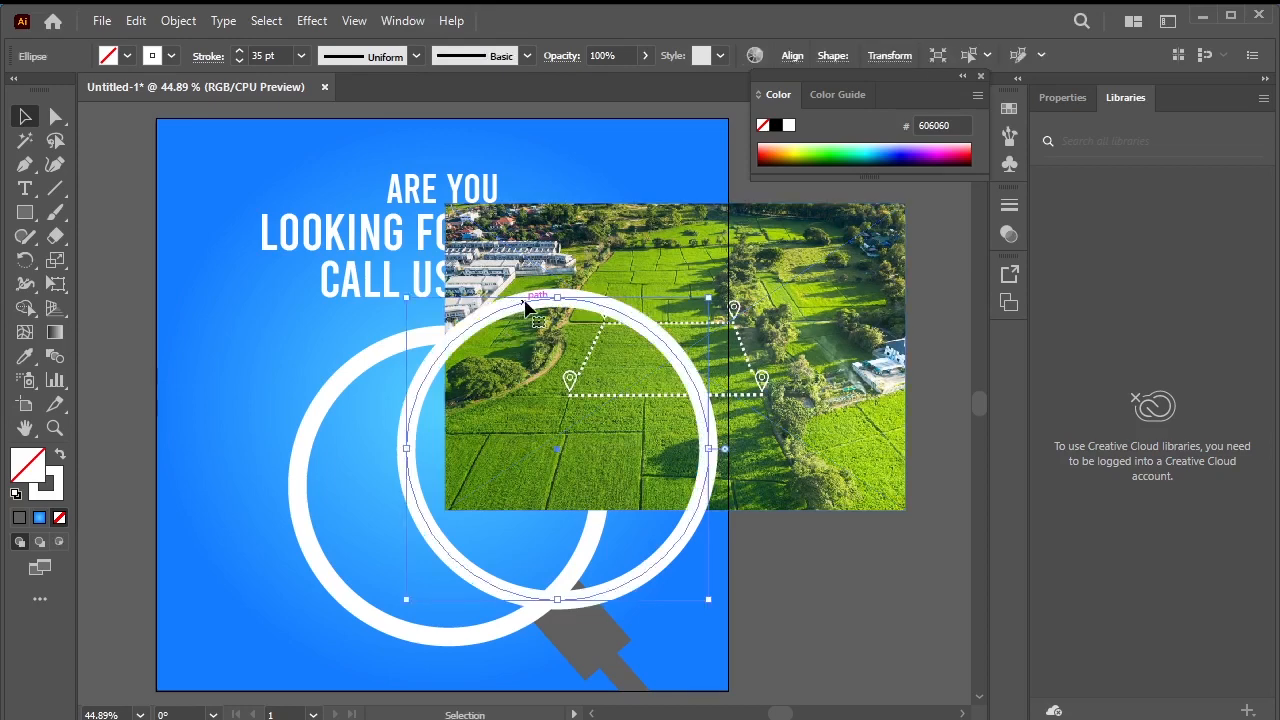
{"action": "left_click_drag", "start_coordinate": [529, 296], "coordinate": [634, 219]}
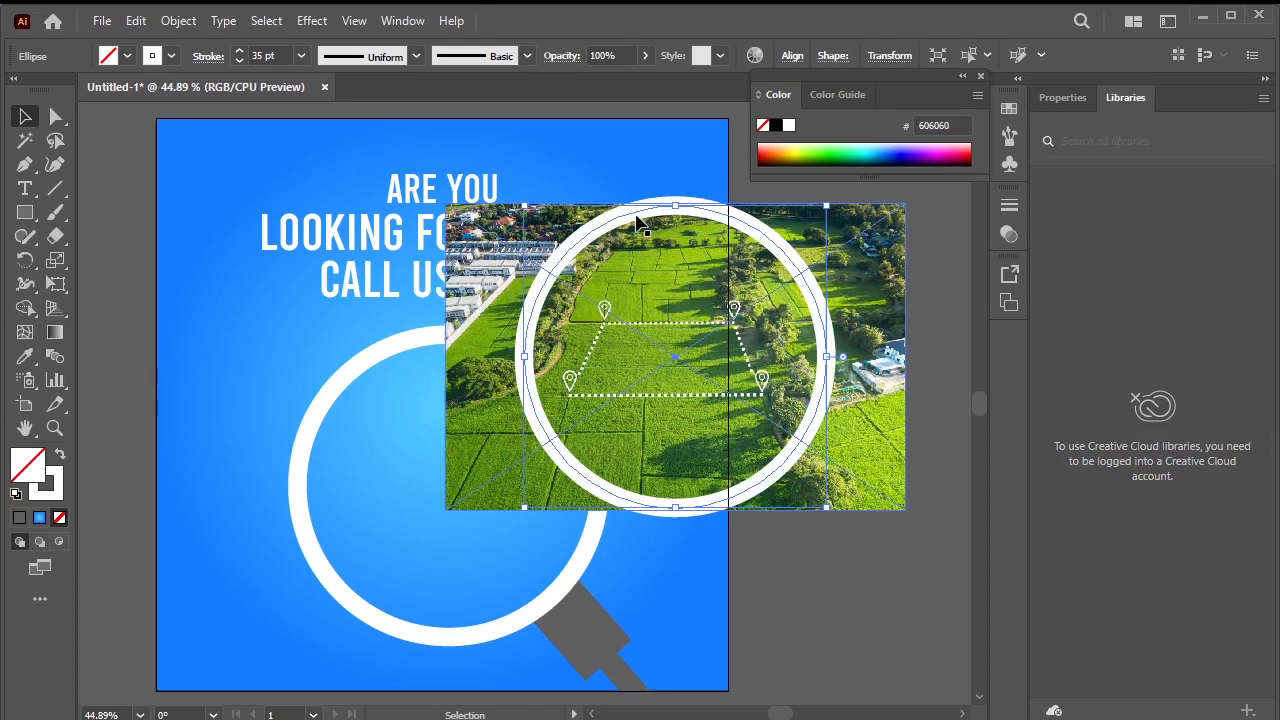
{"action": "left_click", "coordinate": [896, 262], "text": "shift"}
{"action": "right_click", "coordinate": [665, 204]}
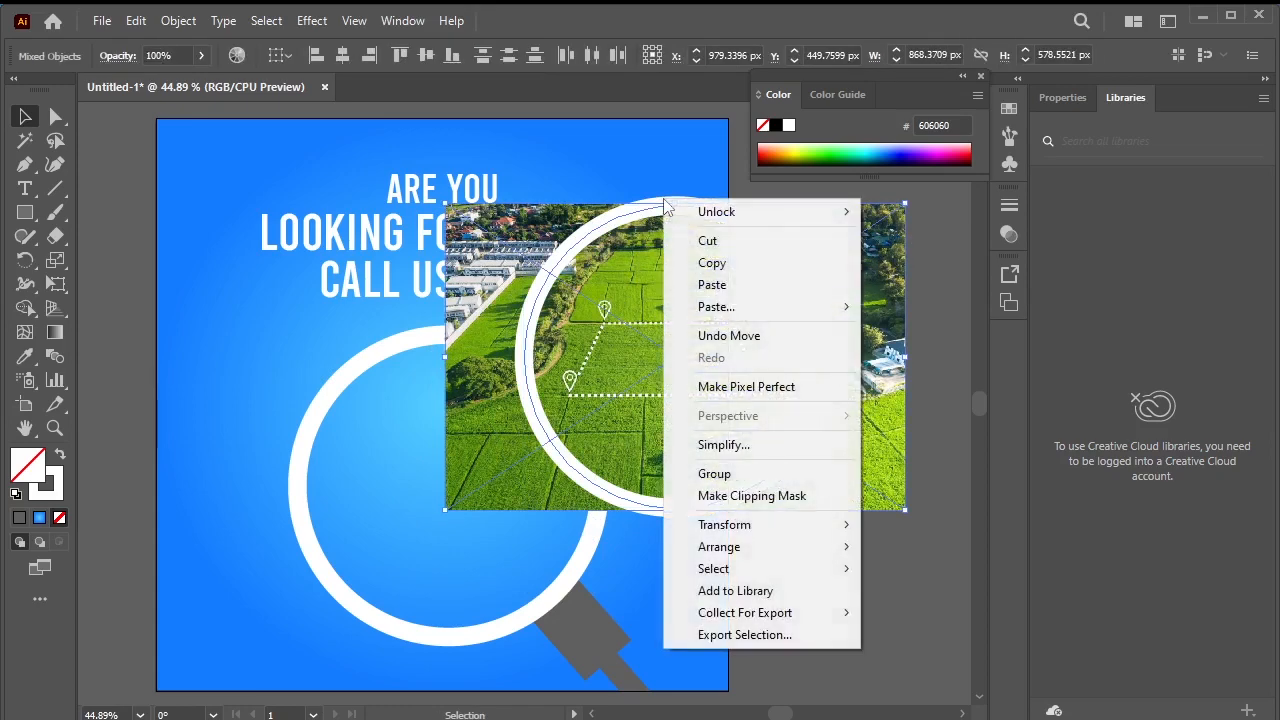
{"action": "left_click", "coordinate": [794, 505]}
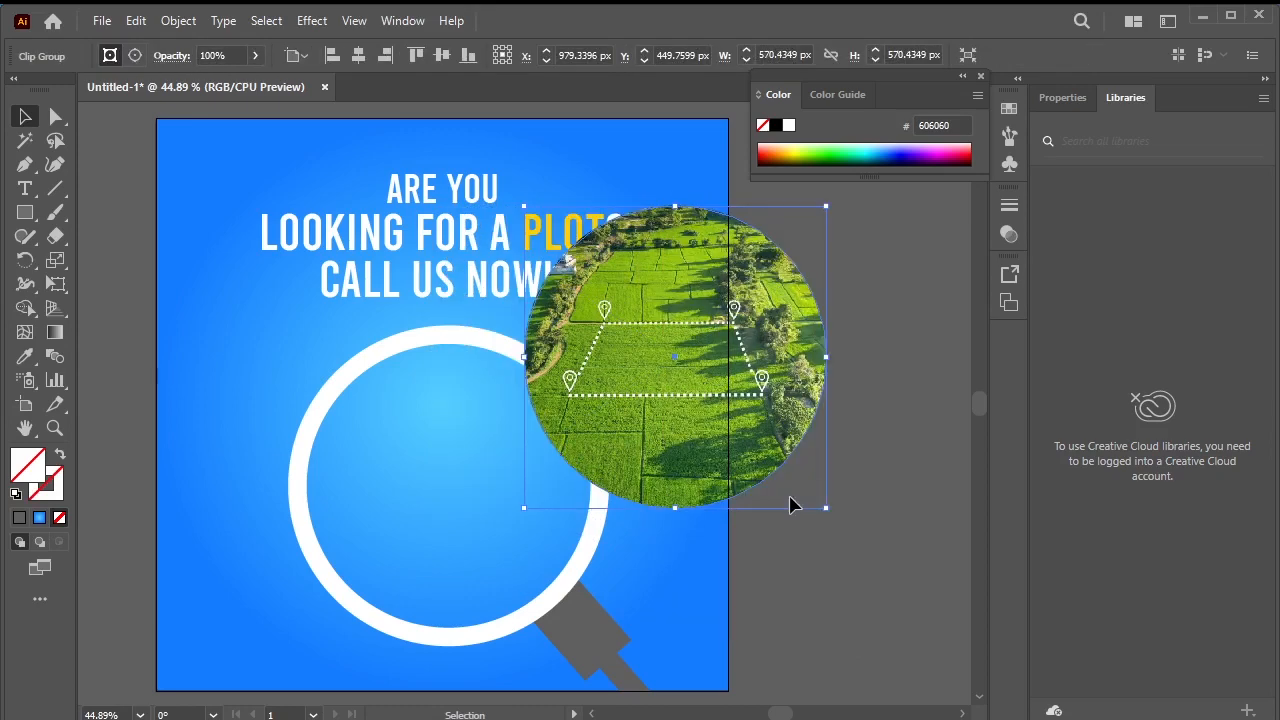
Move the circular plot photo into the magnifying glass's ring and nudge it right and down to fit.
{"action": "left_click", "coordinate": [357, 367]}
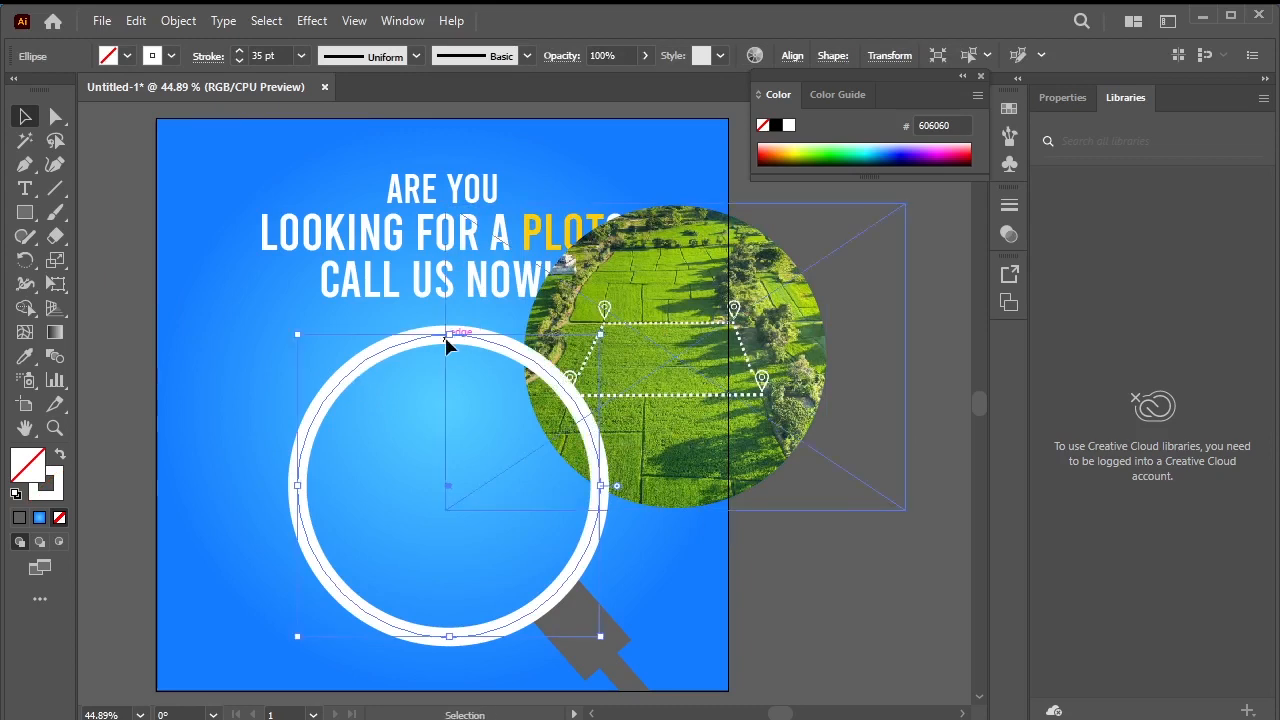
{"action": "left_click", "coordinate": [622, 312]}
{"action": "left_click_drag", "start_coordinate": [733, 295], "coordinate": [502, 422]}
{"action": "key", "text": "Right"}
{"action": "key", "text": "Right"}
{"action": "key", "text": "Right"}
{"action": "key", "text": "Right"}
{"action": "key", "text": "Right"}
{"action": "key", "text": "Right"}
{"action": "key", "text": "Right"}
{"action": "key", "text": "Right"}
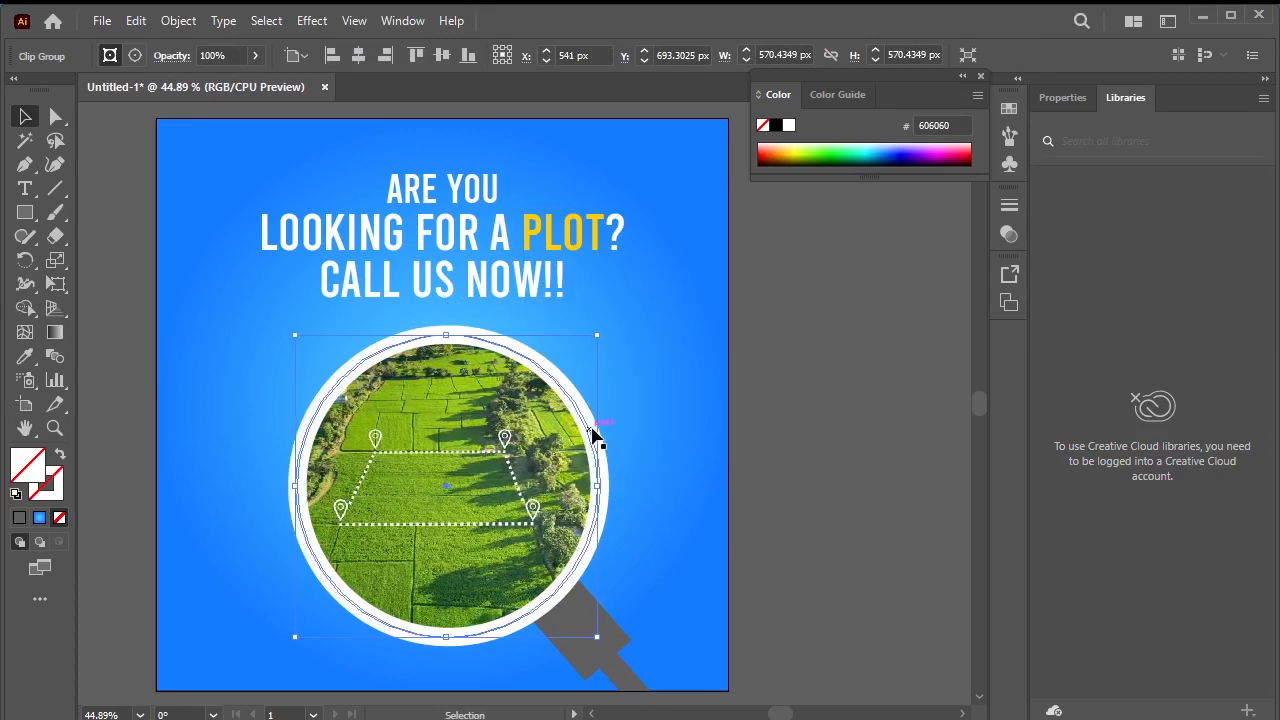
{"action": "key", "text": "Down"}
{"action": "key", "text": "Down"}
{"action": "key", "text": "Down"}
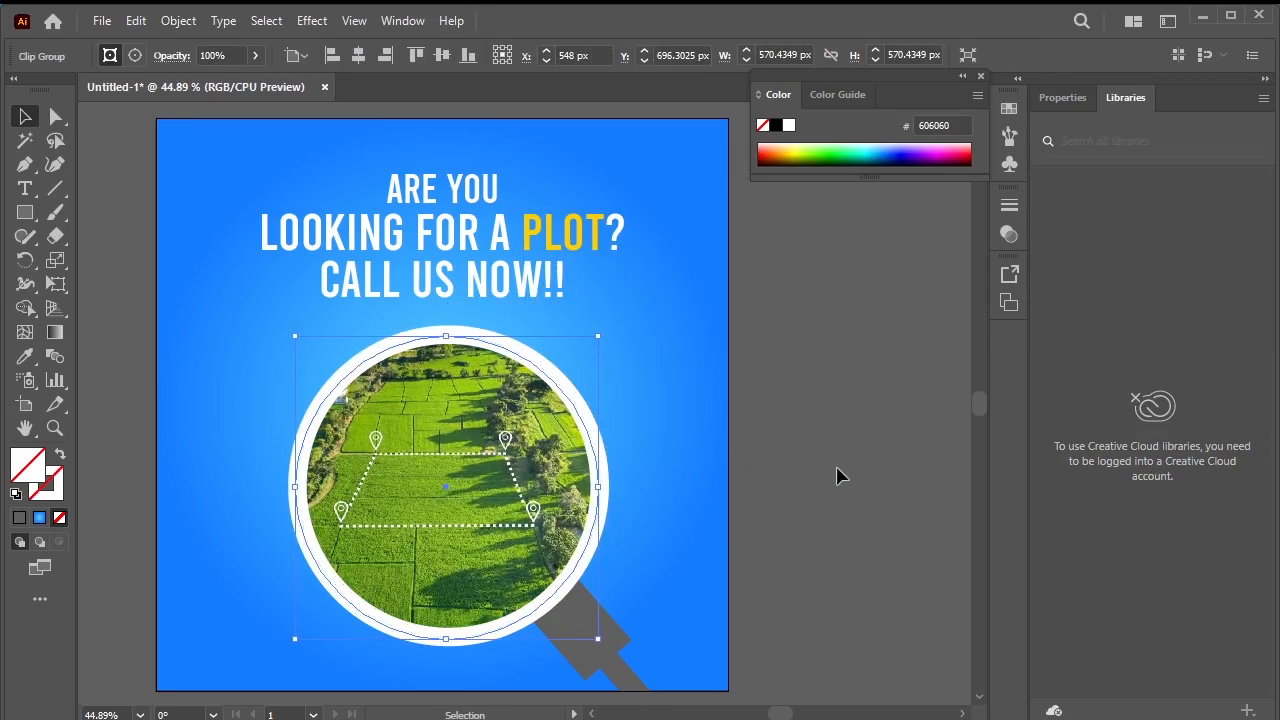
{"action": "left_click", "coordinate": [838, 476]}
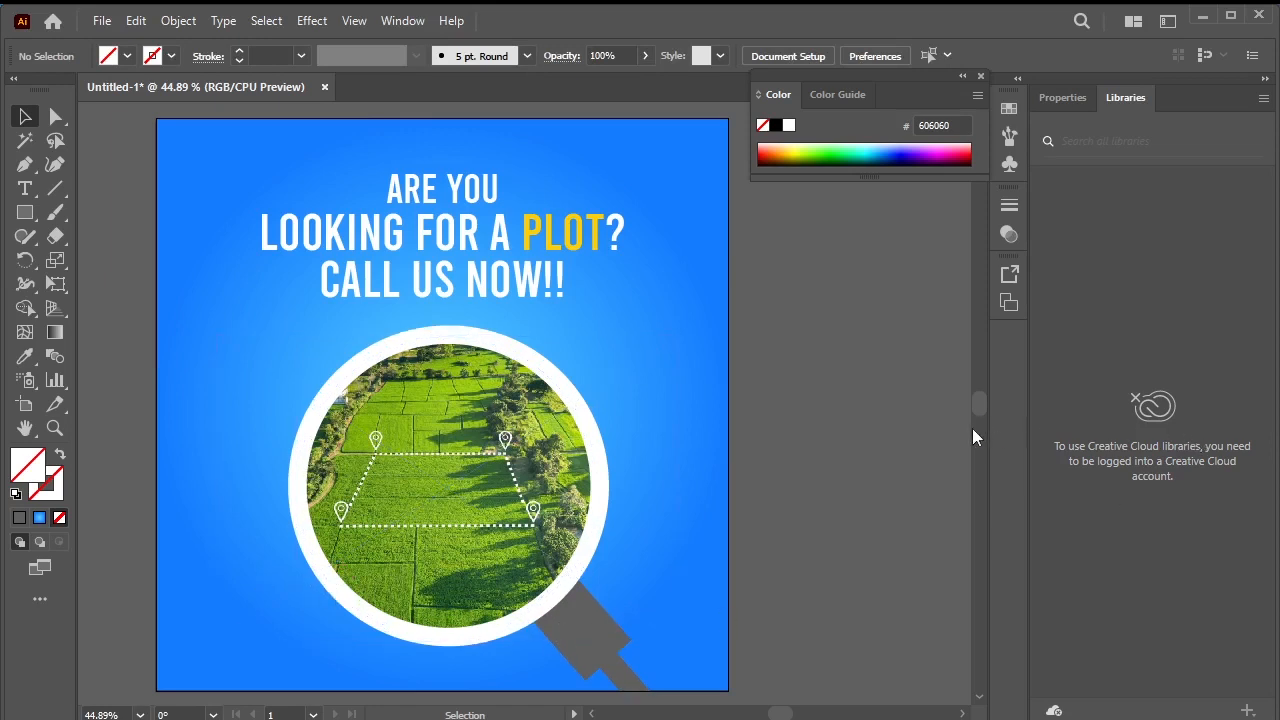
Select the ring, handle and clipped plot photo together and group them.
{"action": "left_click", "coordinate": [457, 608]}
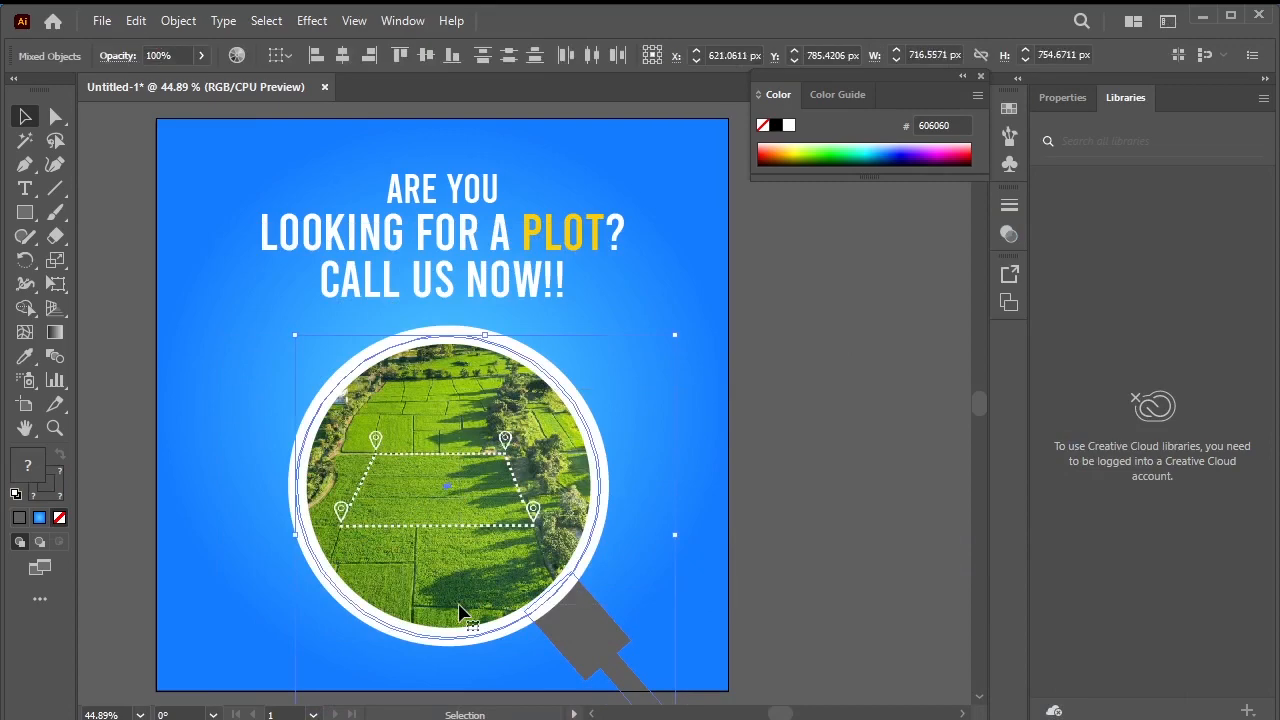
{"action": "key", "text": "a"}
{"action": "key", "text": "ctrl+g"}
Nudge the magnifying glass group up until its ring sits just below the headline, and deselect it.
{"action": "key", "text": "Up"}
{"action": "key", "text": "Up"}
{"action": "key", "text": "Up"}
{"action": "key", "text": "Up"}
{"action": "key", "text": "Up"}
{"action": "key", "text": "Up"}
{"action": "key", "text": "Up"}
{"action": "key", "text": "Up"}
{"action": "key", "text": "Up"}
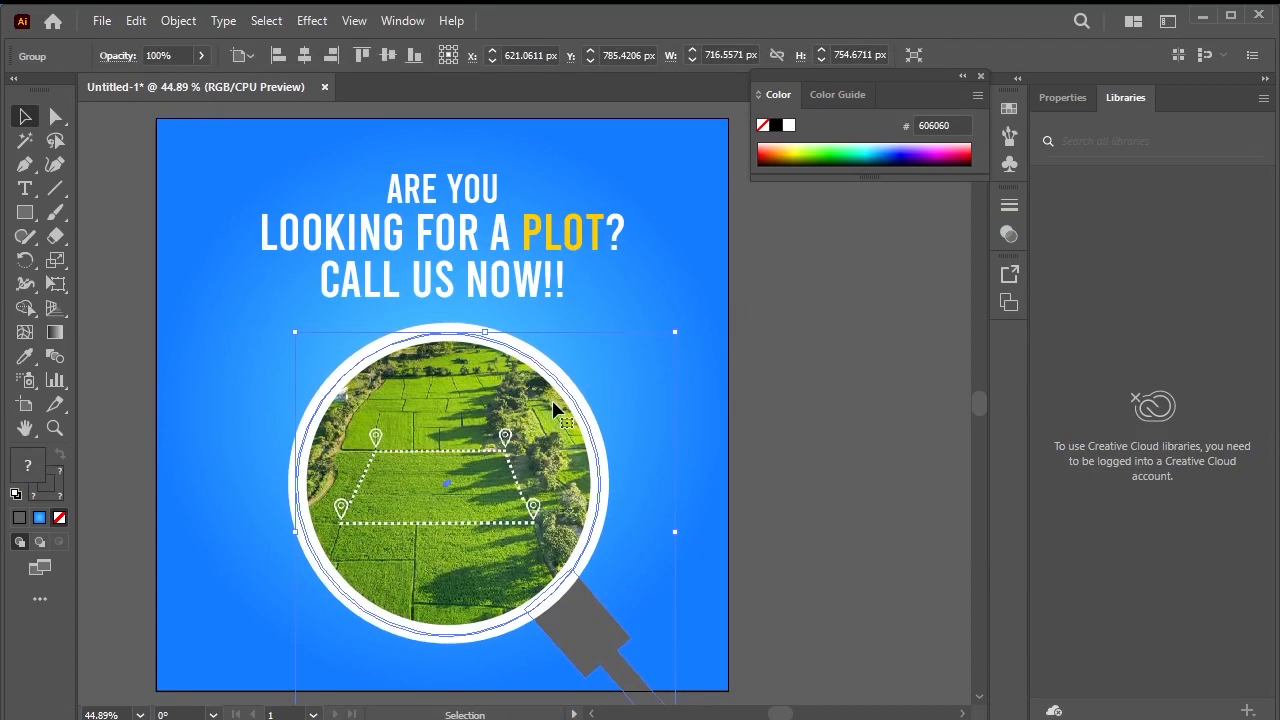
{"action": "key", "text": "Up"}
{"action": "key", "text": "Up"}
{"action": "key", "text": "Up"}
{"action": "key", "text": "Up"}
{"action": "key", "text": "Up"}
{"action": "key", "text": "Up"}
{"action": "key", "text": "Up"}
{"action": "key", "text": "Up"}
{"action": "key", "text": "Up"}
{"action": "key", "text": "Up"}
{"action": "key", "text": "Up"}
{"action": "key", "text": "Up"}
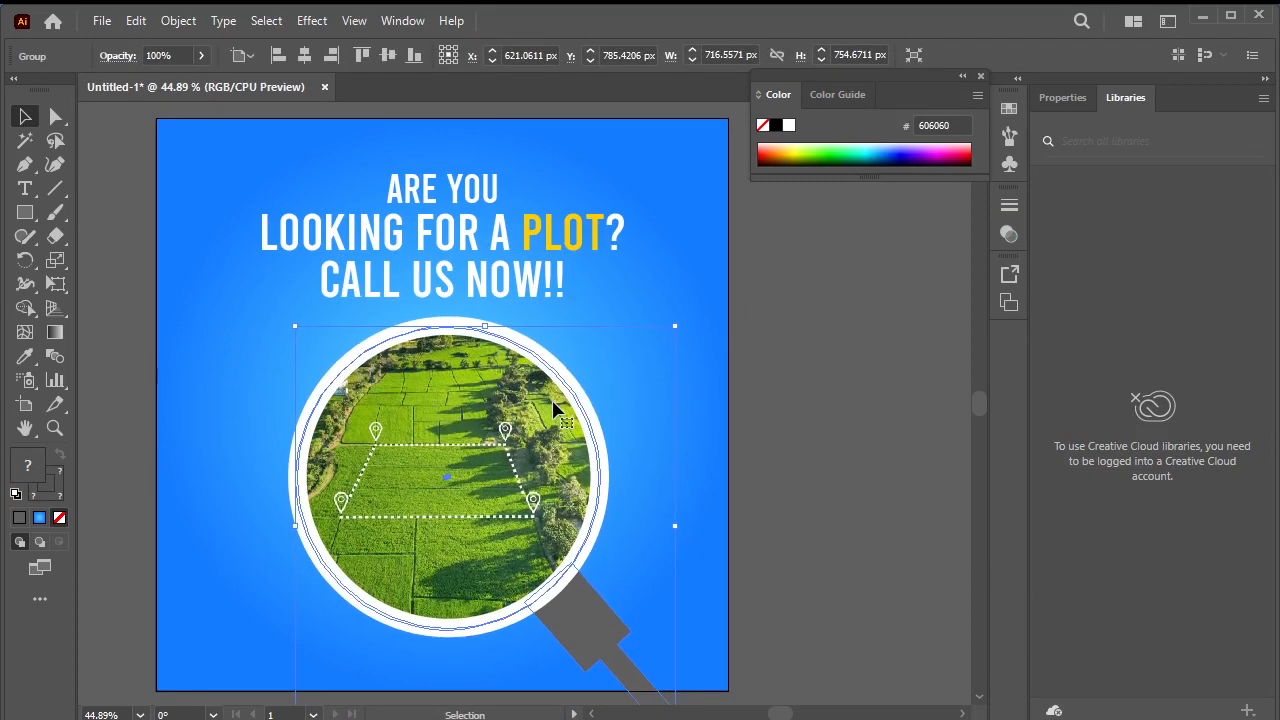
{"action": "key", "text": "Up"}
{"action": "key", "text": "Up"}
{"action": "key", "text": "Up"}
{"action": "key", "text": "Up"}
{"action": "key", "text": "Up"}
{"action": "left_click", "coordinate": [834, 400]}
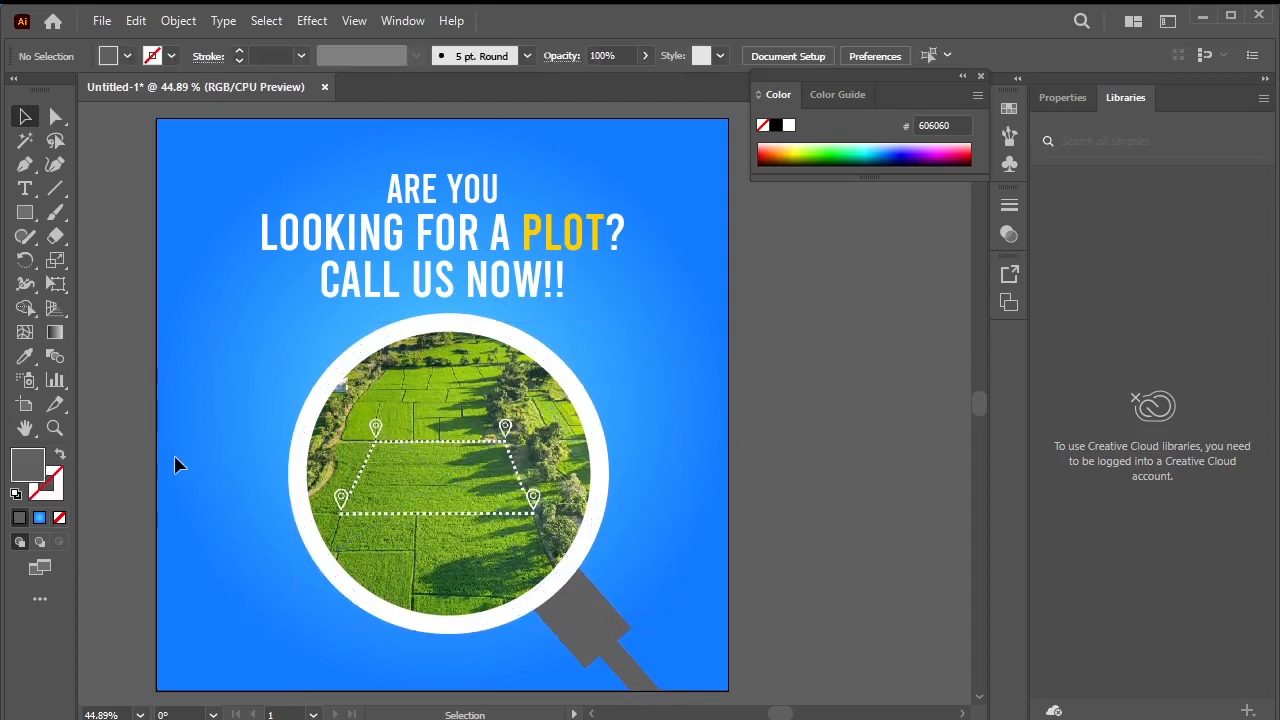
Add the contact phone number as a text line in the artboard's lower-left corner.
{"action": "left_click", "coordinate": [25, 188]}
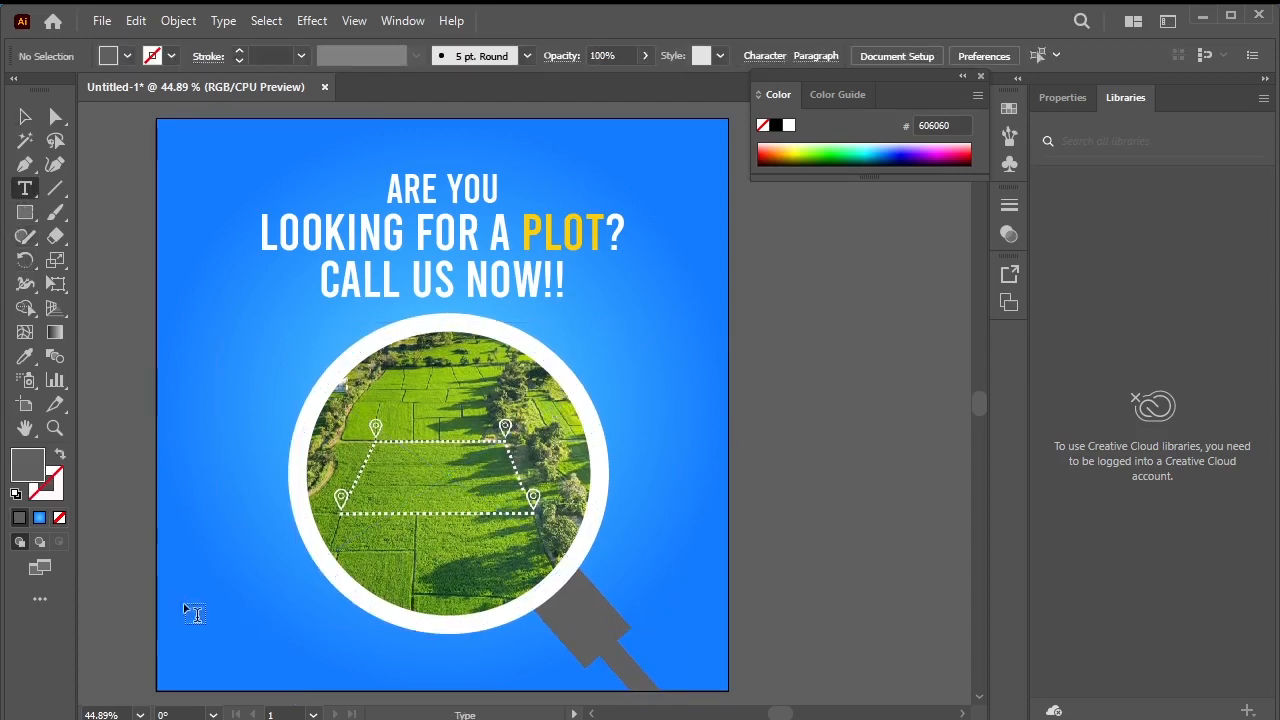
{"action": "left_click", "coordinate": [194, 650]}
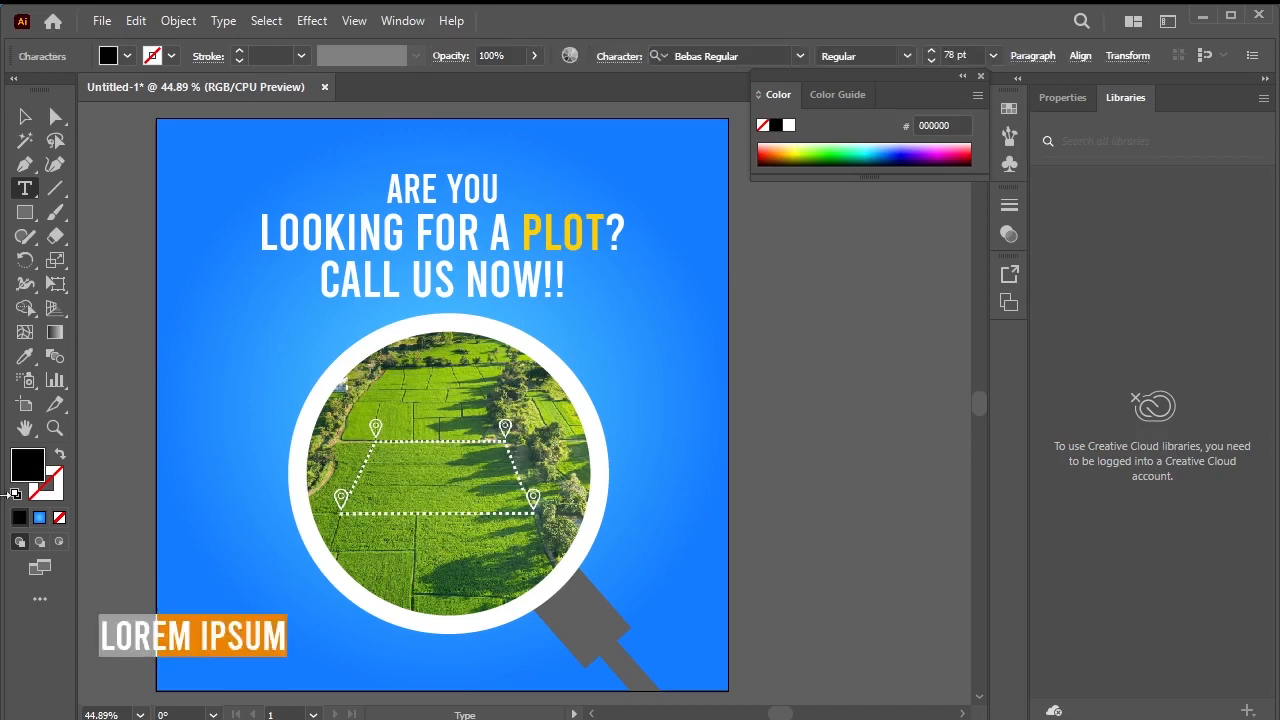
{"action": "type", "text": "878834898"}
{"action": "left_click", "coordinate": [25, 116]}
{"action": "left_click_drag", "start_coordinate": [240, 641], "coordinate": [300, 662]}
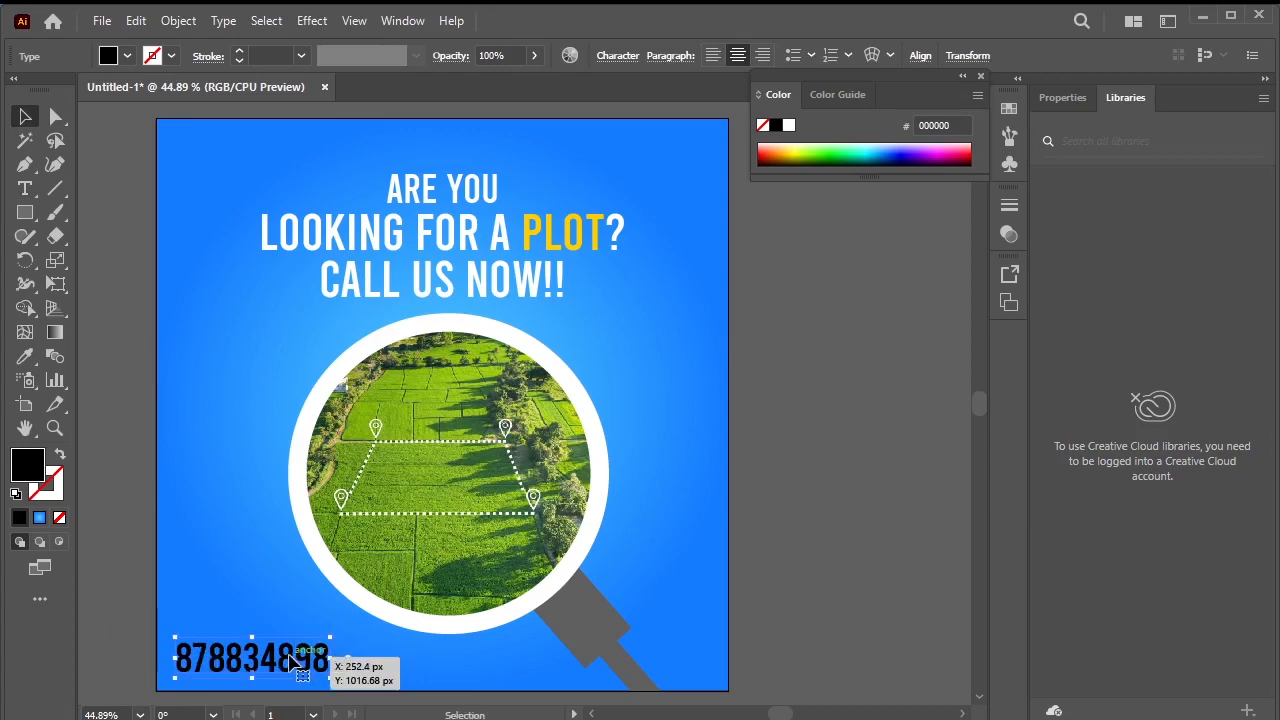
Fill the phone number text with white (FFFFFF) and move it up slightly to leave room underneath.
{"action": "double_click", "coordinate": [30, 465]}
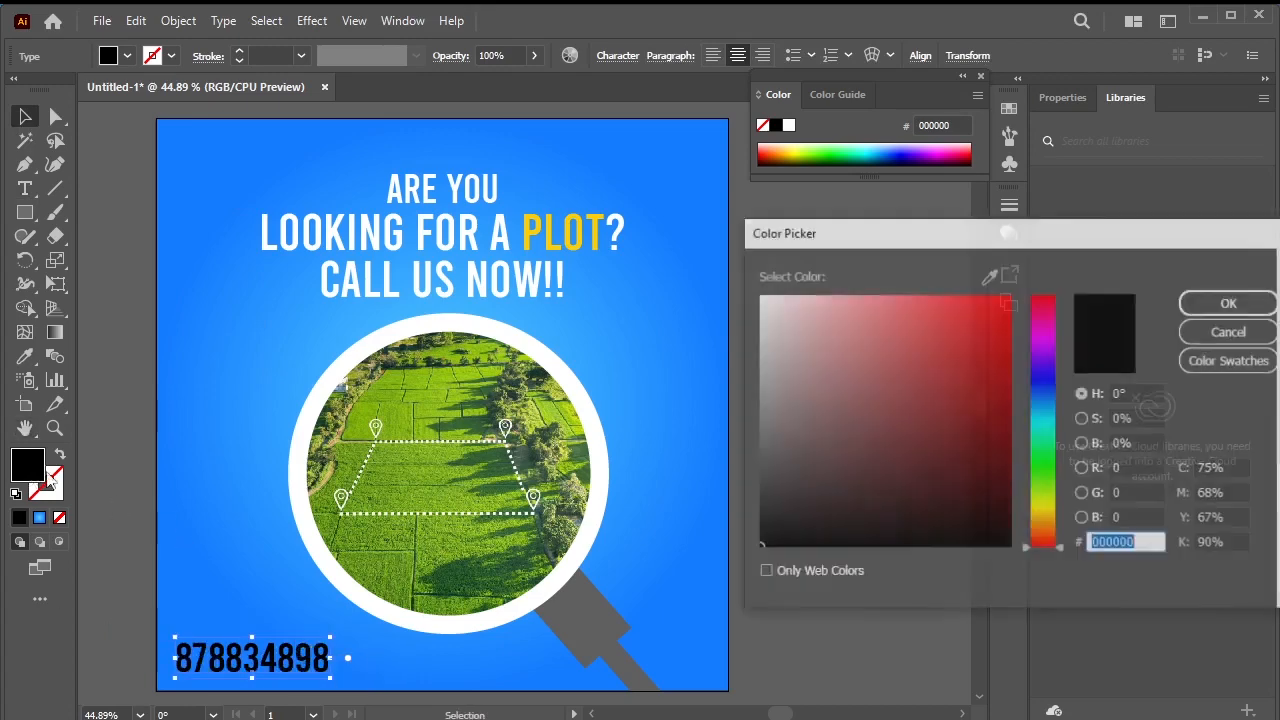
{"action": "type", "text": "ffffff"}
{"action": "left_click", "coordinate": [1212, 303]}
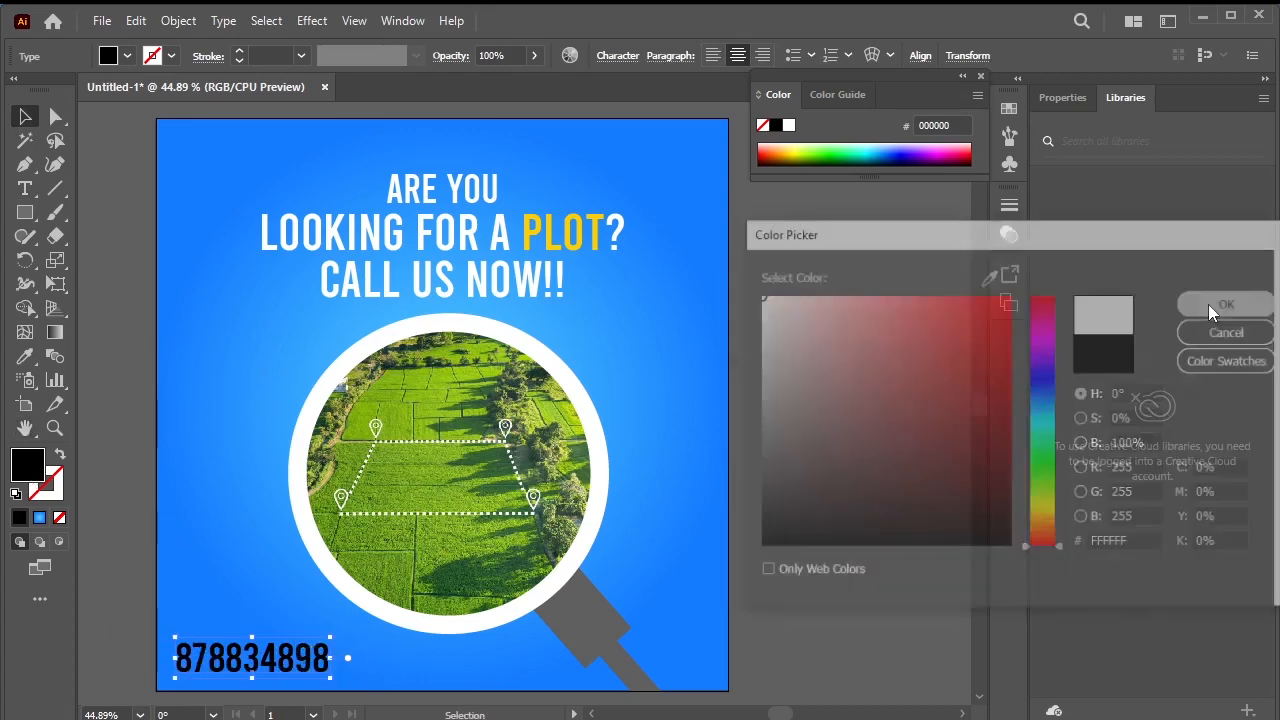
{"action": "left_click", "coordinate": [835, 543]}
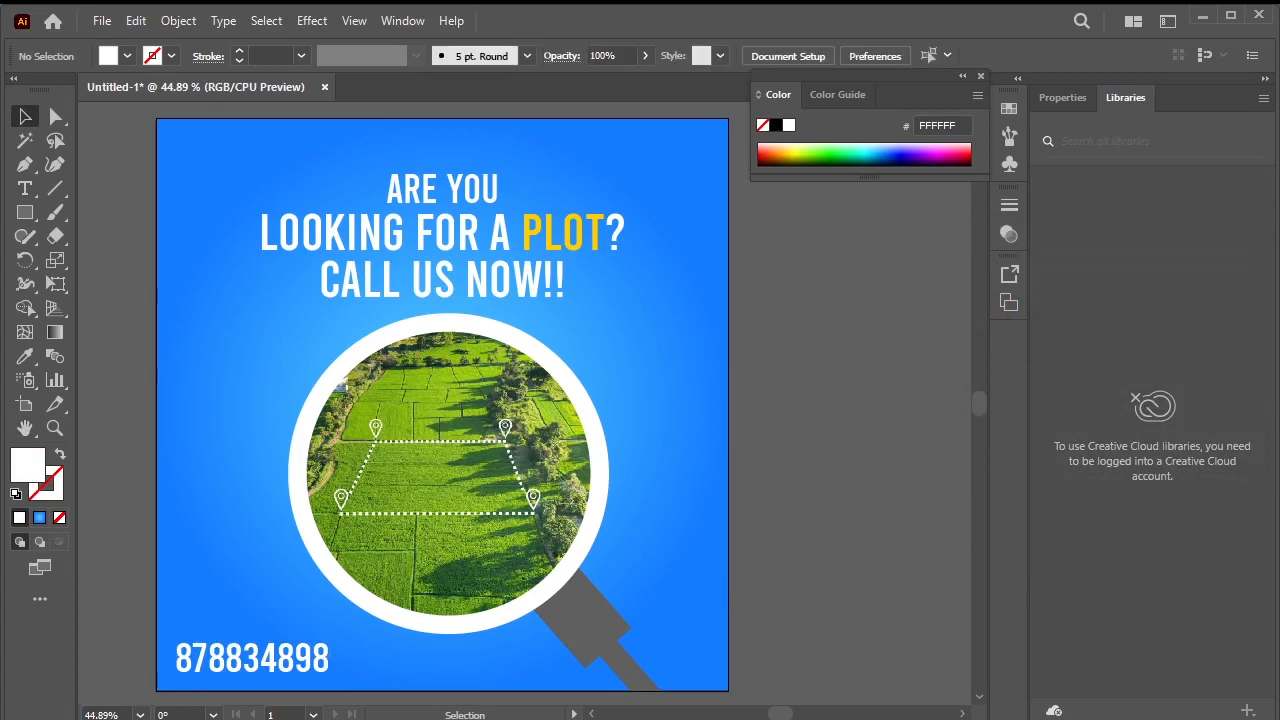
{"action": "left_click_drag", "start_coordinate": [283, 667], "coordinate": [285, 652]}
{"action": "key", "text": "t"}
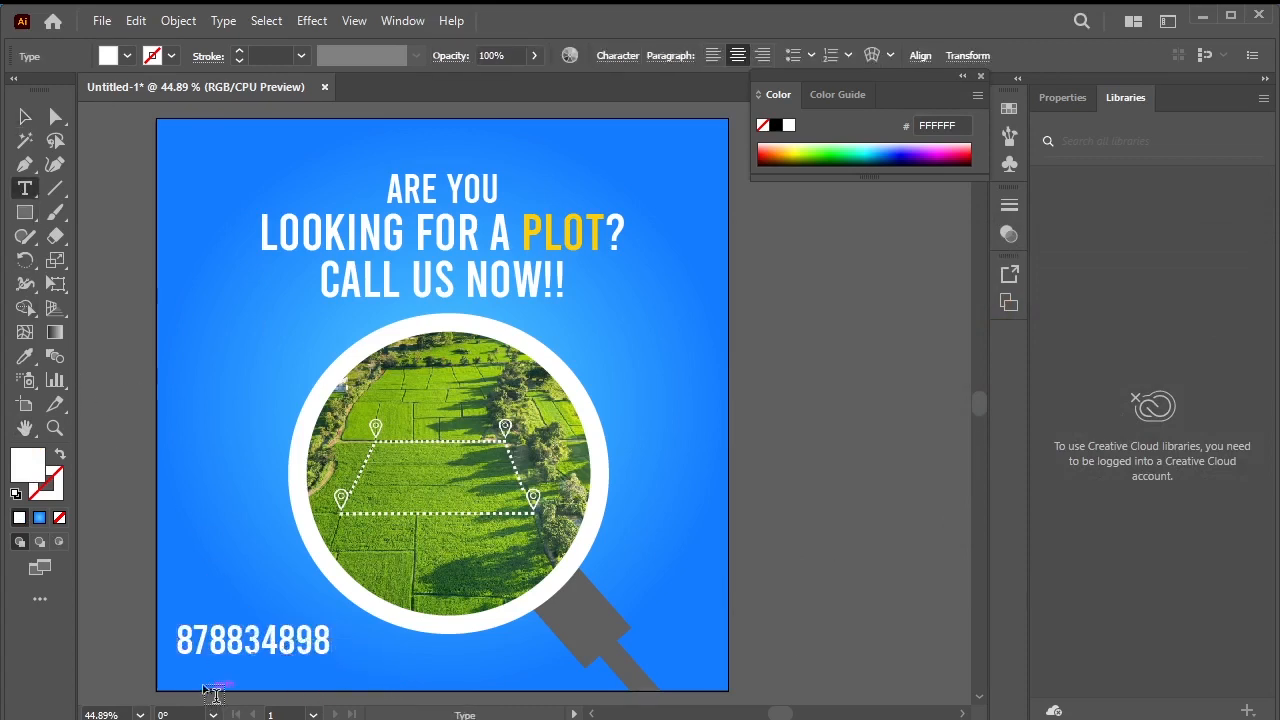
{"action": "left_click", "coordinate": [181, 673]}
{"action": "type", "text": "www."}
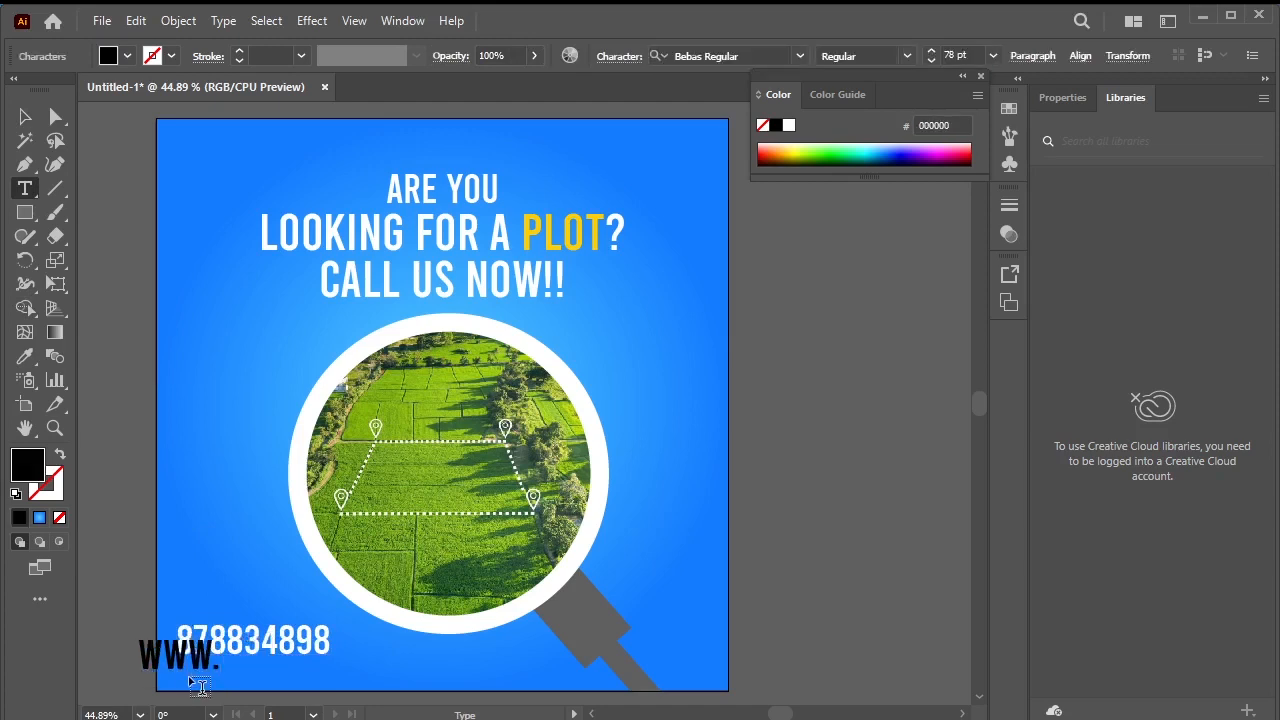
{"action": "type", "text": "plot.c"}
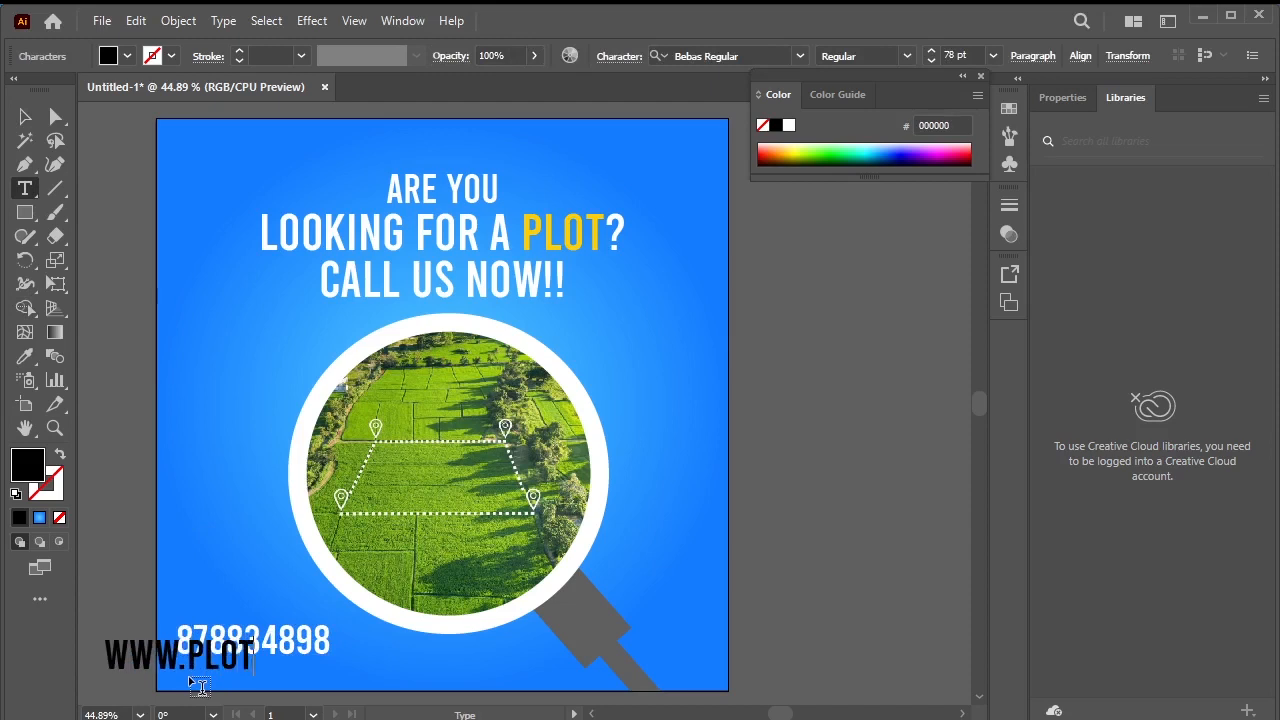
{"action": "type", "text": "om"}
{"action": "key", "text": "Escape"}
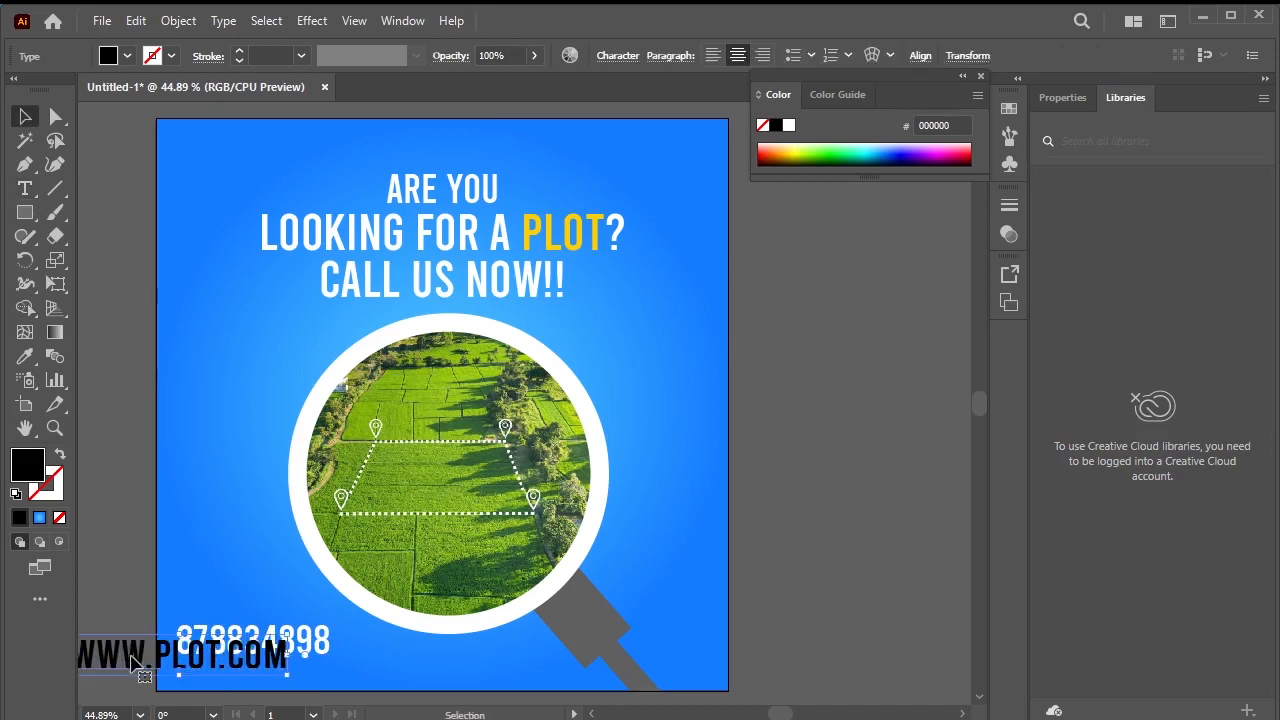
{"action": "left_click_drag", "start_coordinate": [153, 662], "coordinate": [204, 662]}
Reduce the website text's font size to 54 pt.
{"action": "left_click", "coordinate": [25, 196]}
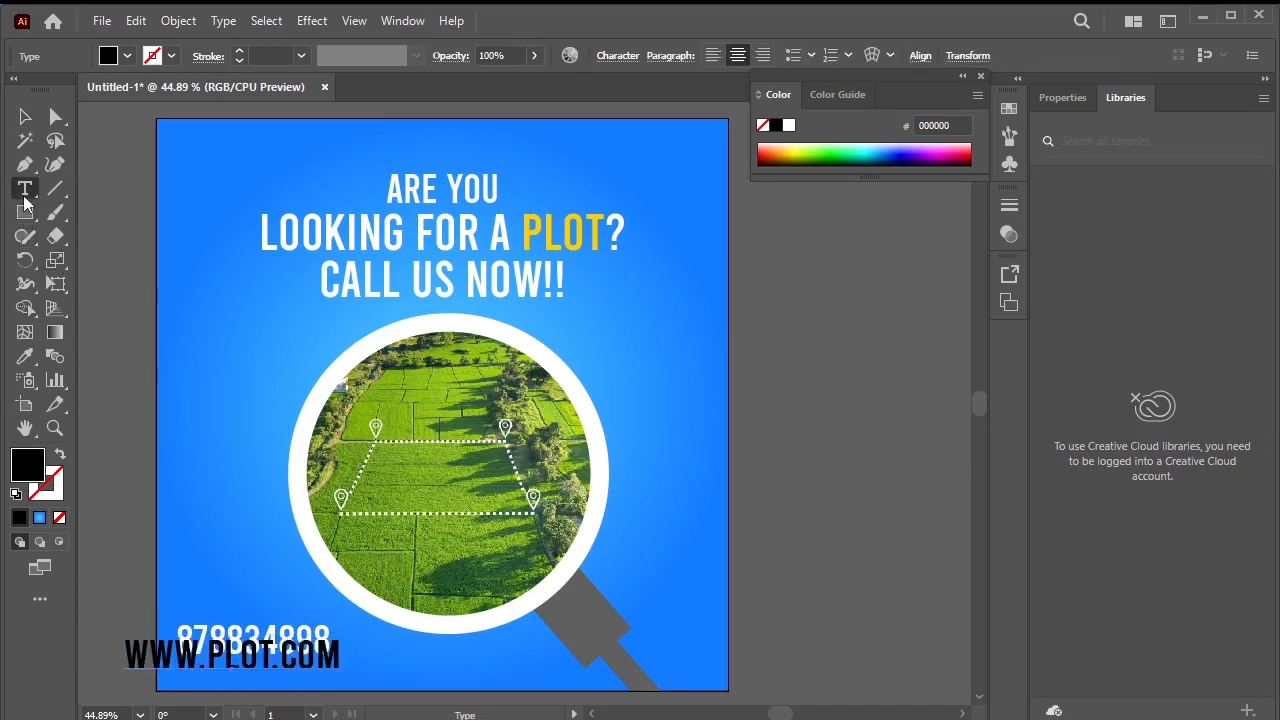
{"action": "left_click_drag", "start_coordinate": [128, 652], "coordinate": [450, 658]}
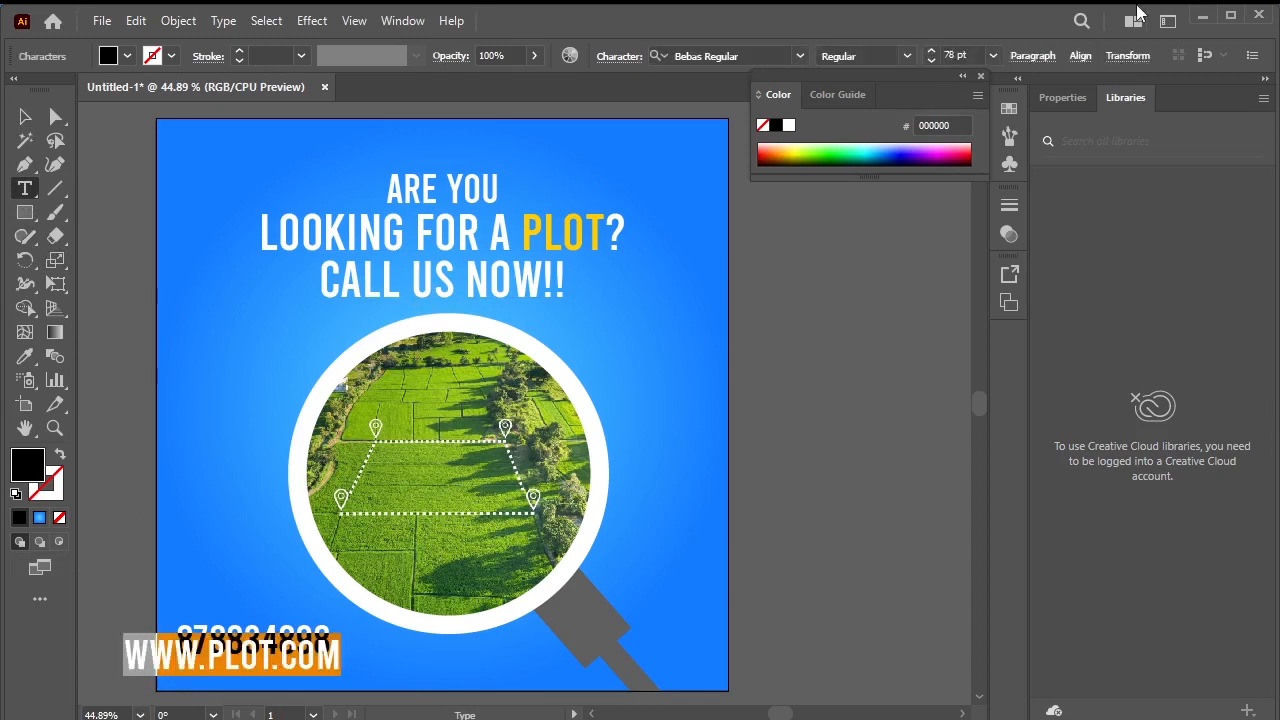
{"action": "left_click", "coordinate": [933, 60]}
{"action": "left_click", "coordinate": [933, 60]}
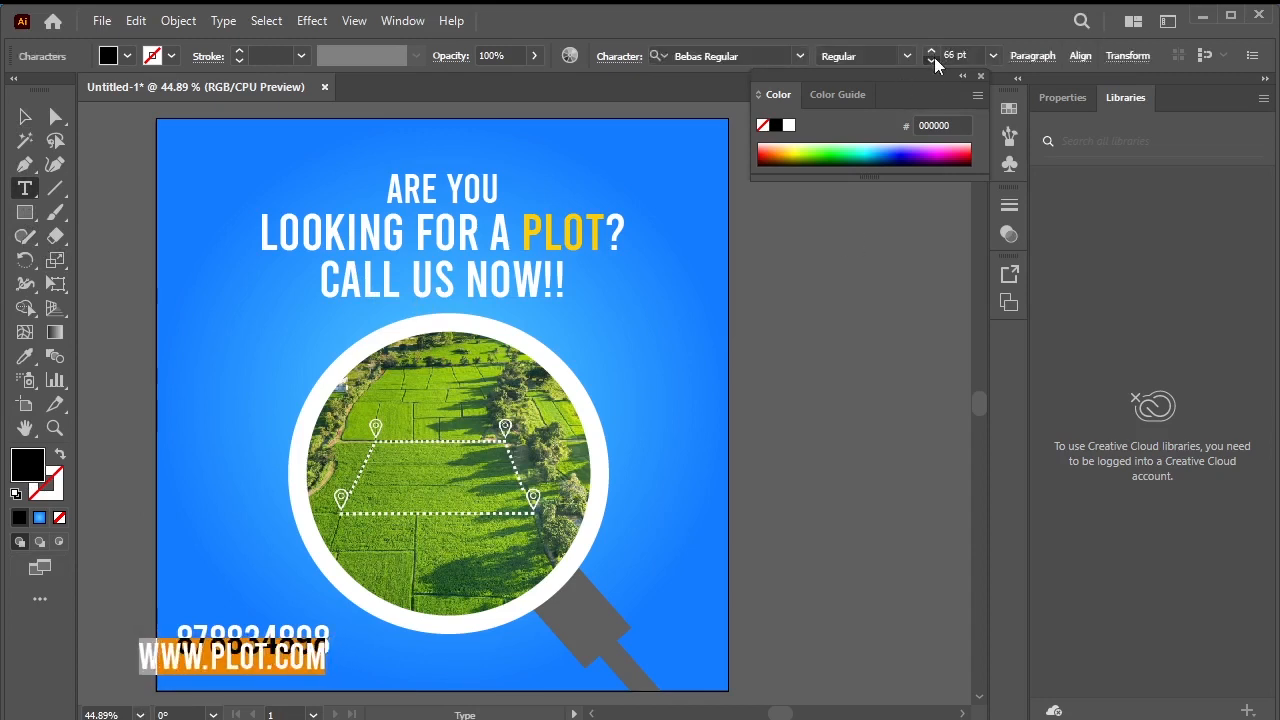
{"action": "left_click", "coordinate": [932, 60]}
{"action": "left_click", "coordinate": [932, 60]}
{"action": "left_click", "coordinate": [932, 60]}
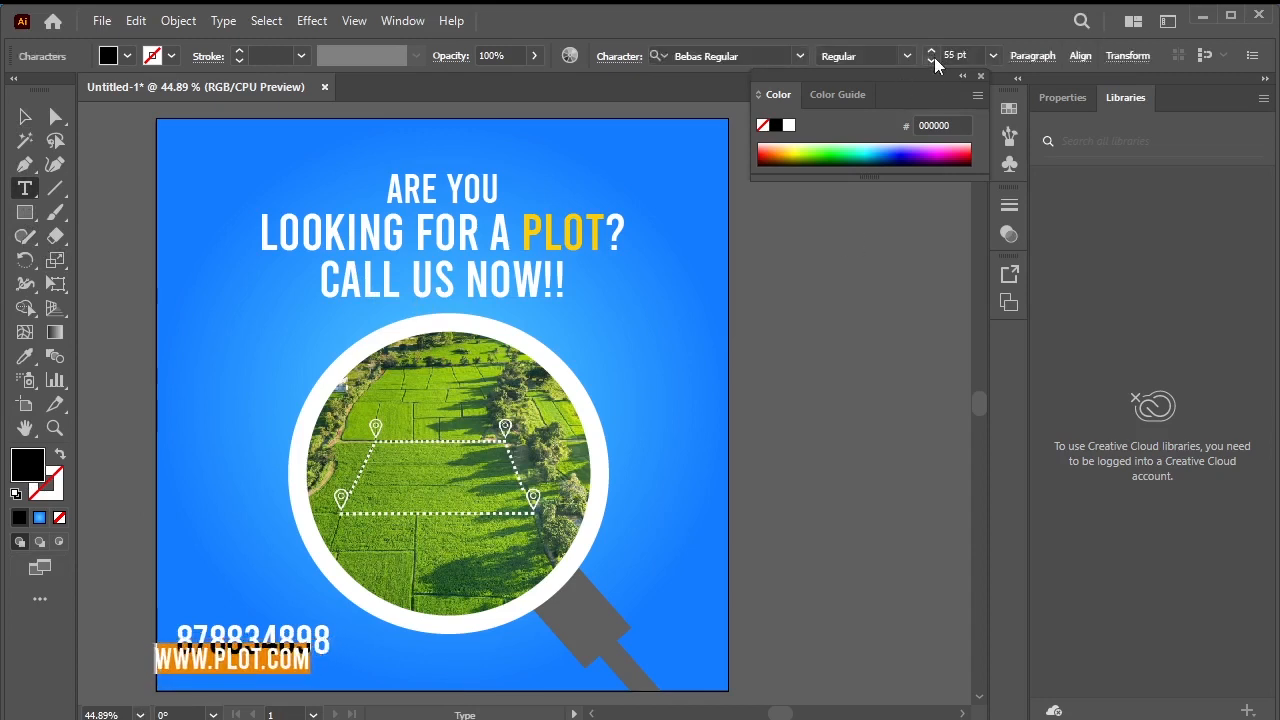
{"action": "left_click", "coordinate": [932, 60]}
Fill the website text with white (FFFFFF) and place it directly below the phone number, aligned to its left edge.
{"action": "double_click", "coordinate": [28, 470]}
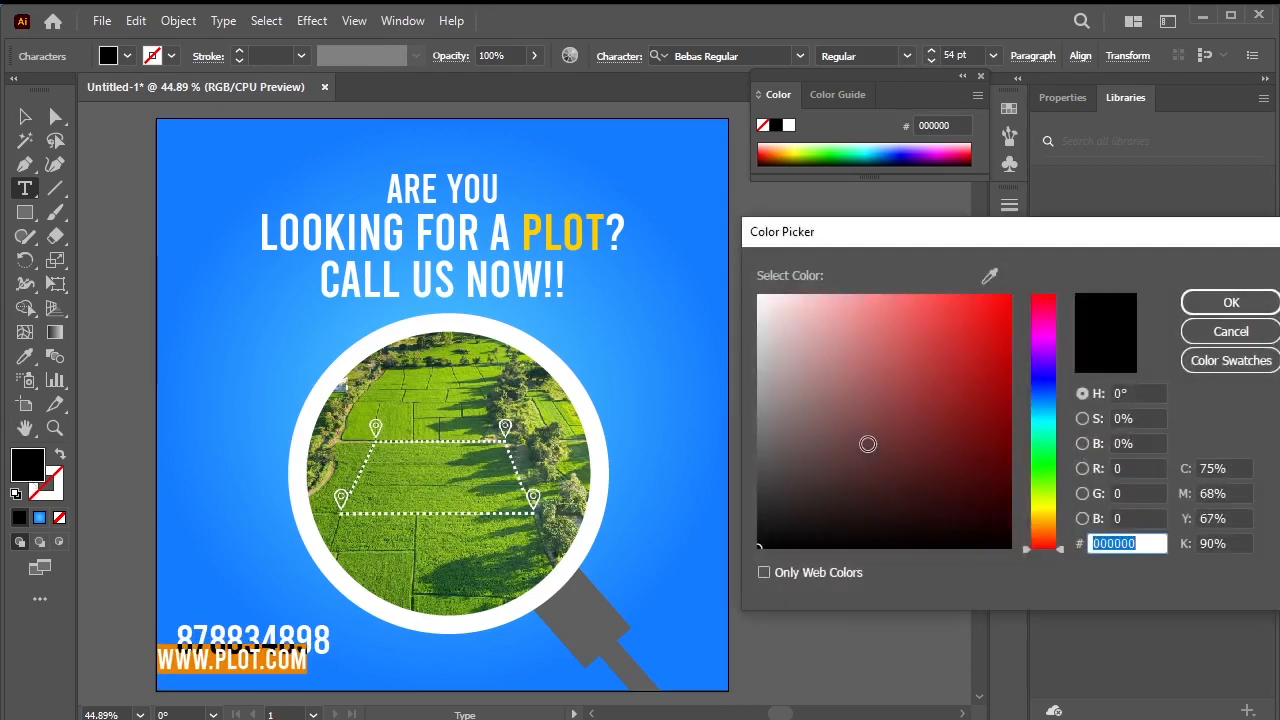
{"action": "type", "text": "ffffff"}
{"action": "left_click", "coordinate": [1222, 302]}
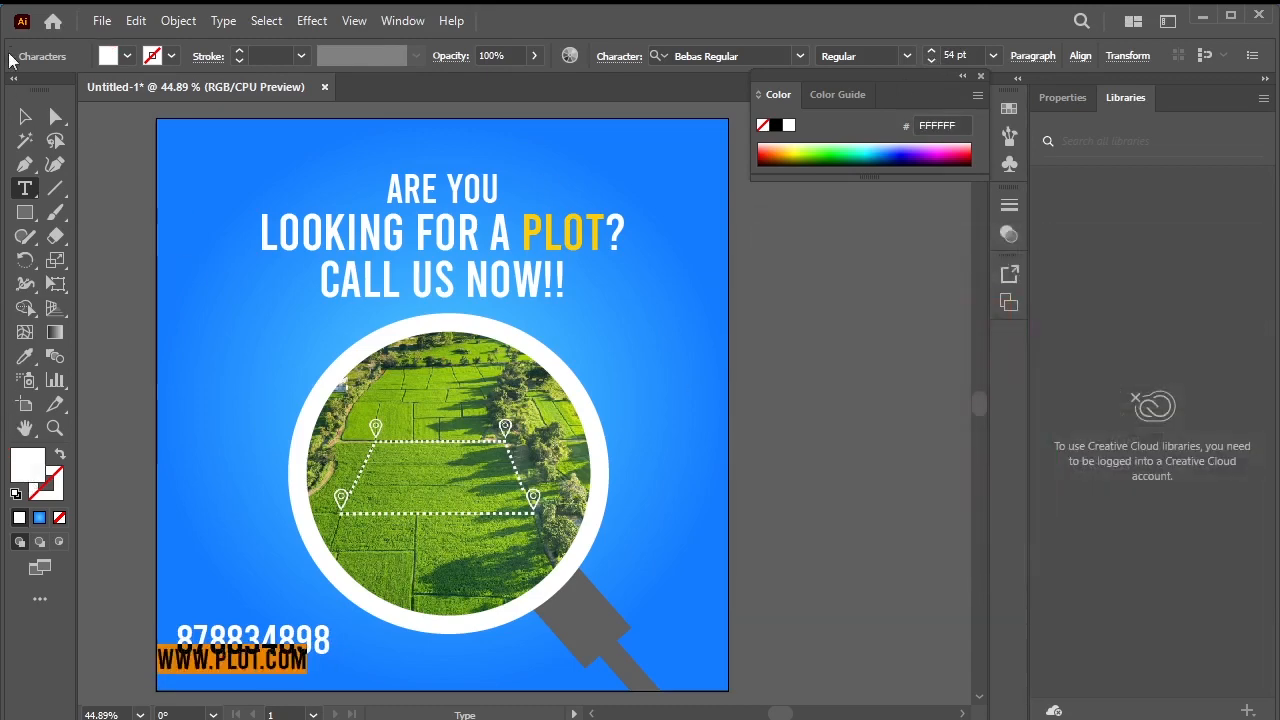
{"action": "left_click", "coordinate": [25, 116]}
{"action": "left_click_drag", "start_coordinate": [258, 657], "coordinate": [281, 679]}
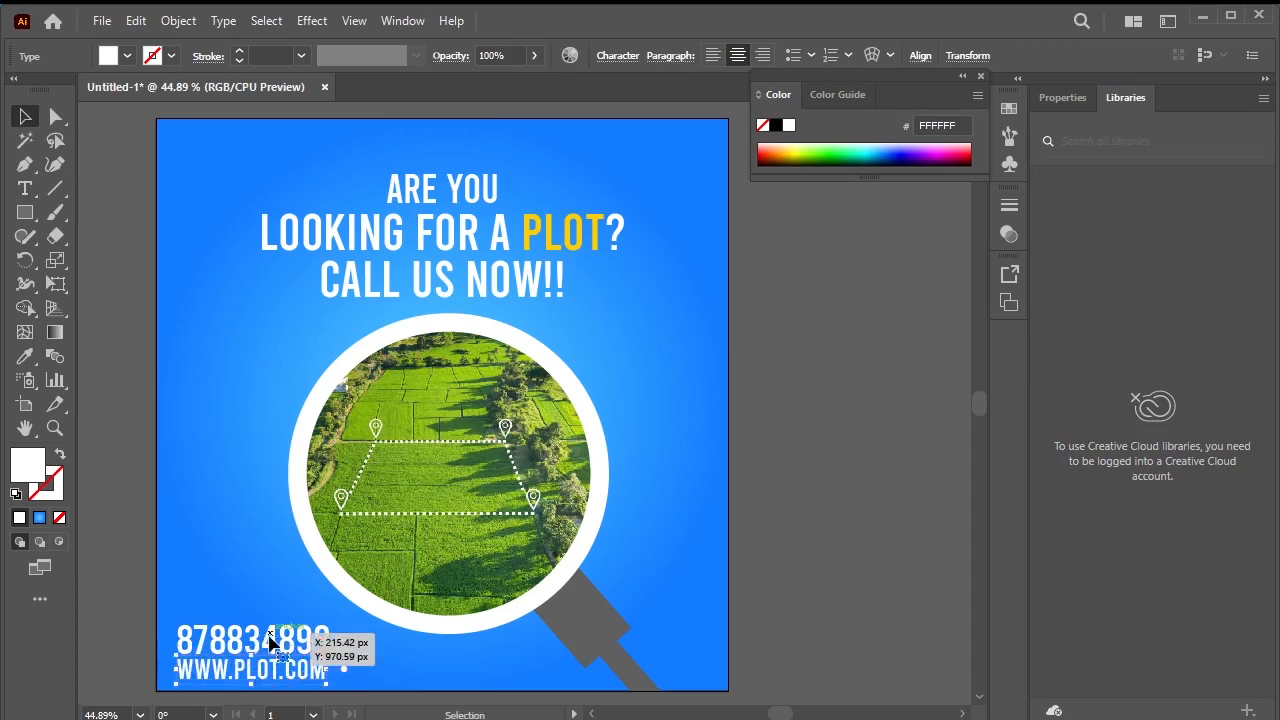
Nudge the phone number up to open a small gap above the website text.
{"action": "key", "text": "Up"}
{"action": "key", "text": "Up"}
{"action": "key", "text": "Up"}
{"action": "key", "text": "Up"}
{"action": "key", "text": "Up"}
{"action": "key", "text": "Up"}
{"action": "key", "text": "Up"}
{"action": "key", "text": "Up"}
{"action": "key", "text": "Up"}
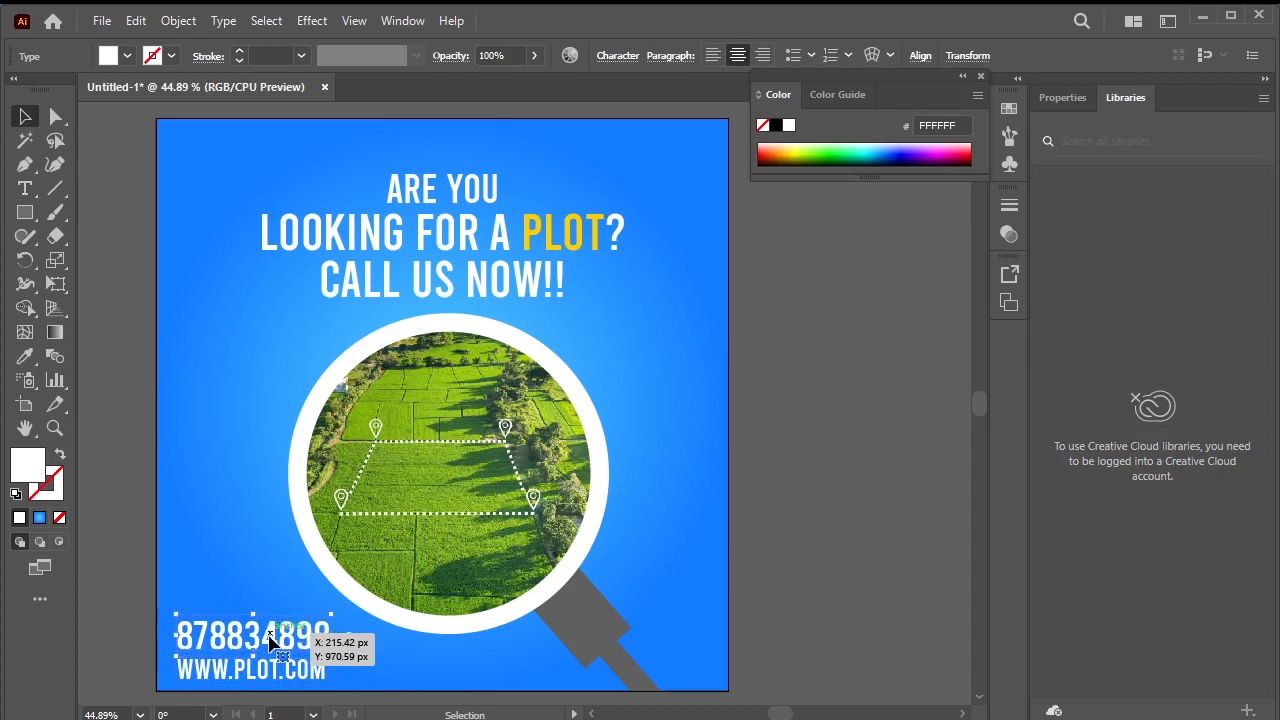
{"action": "key", "text": "Up"}
{"action": "key", "text": "Up"}
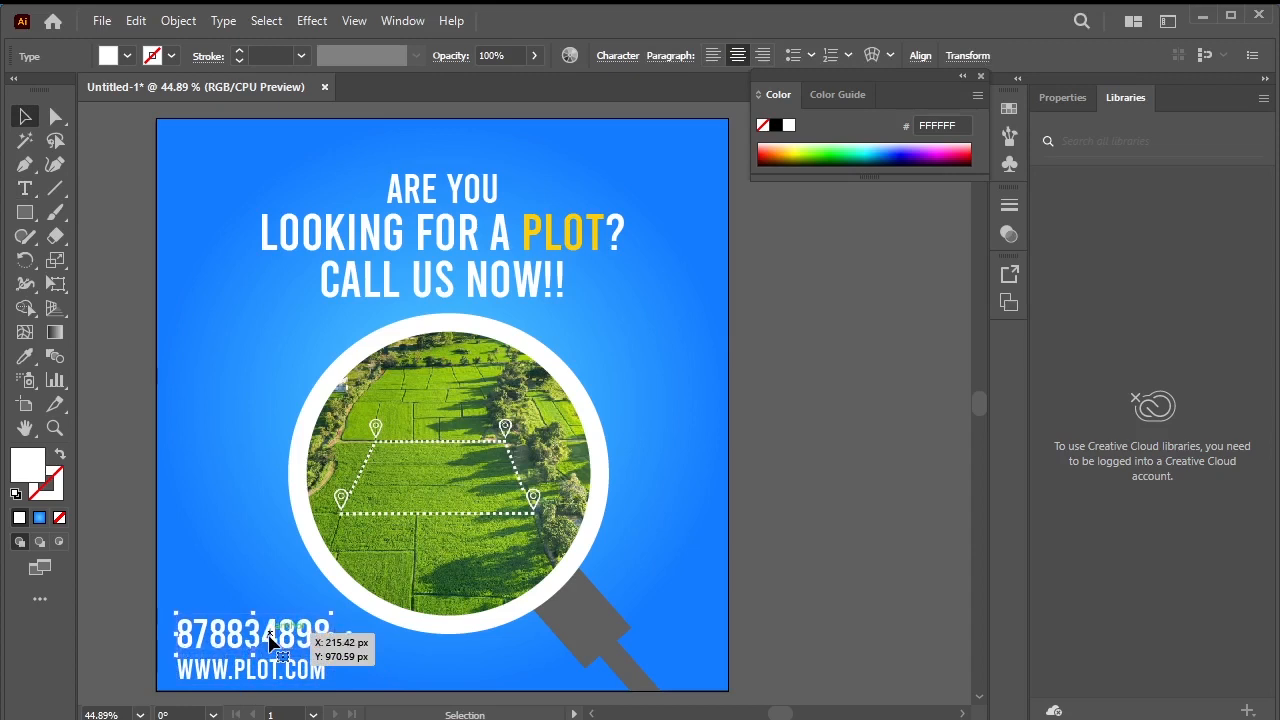
Select the phone number and website text together and scale them down slightly.
{"action": "left_click", "coordinate": [855, 575]}
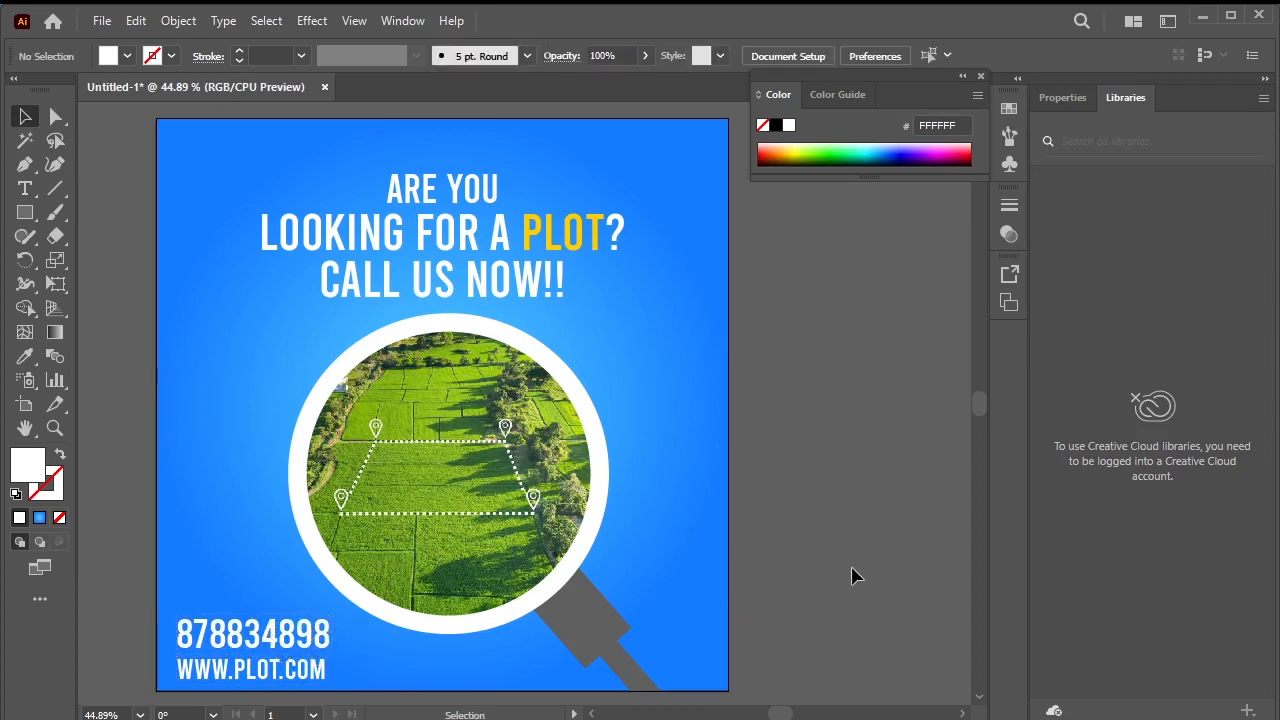
{"action": "left_click", "coordinate": [292, 680]}
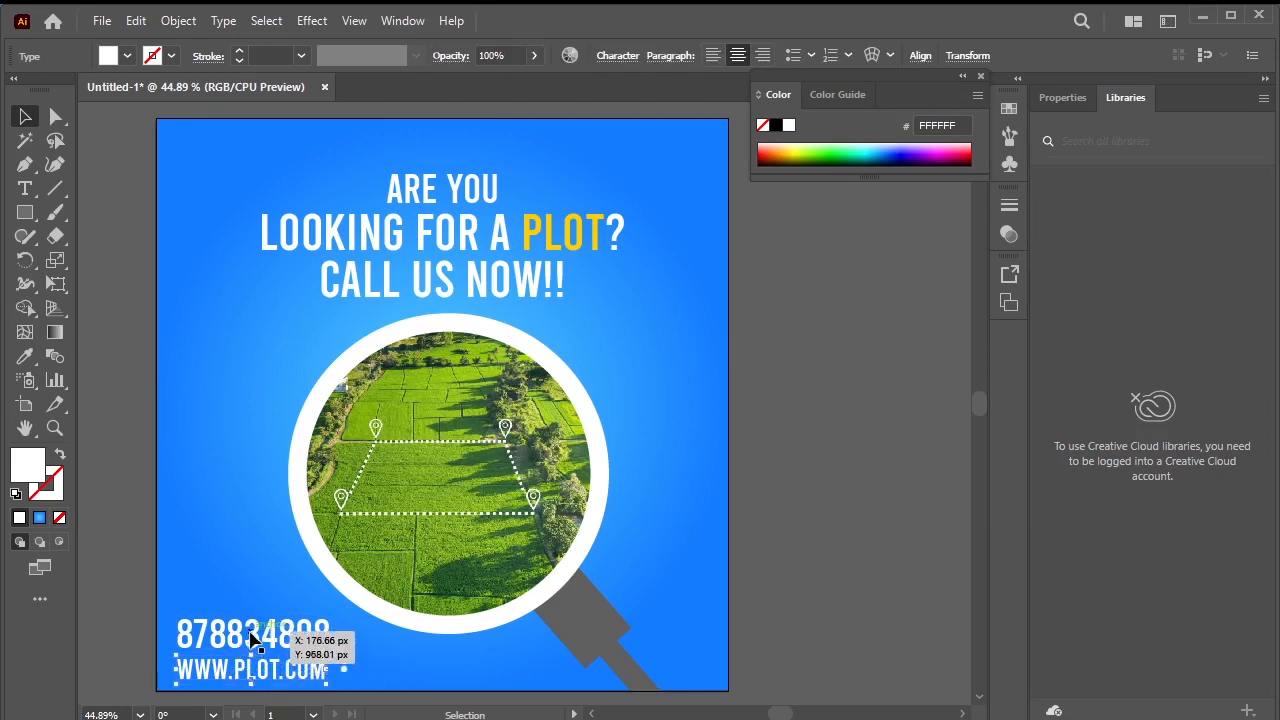
{"action": "left_click", "coordinate": [250, 638]}
{"action": "left_click", "coordinate": [320, 680], "text": "shift"}
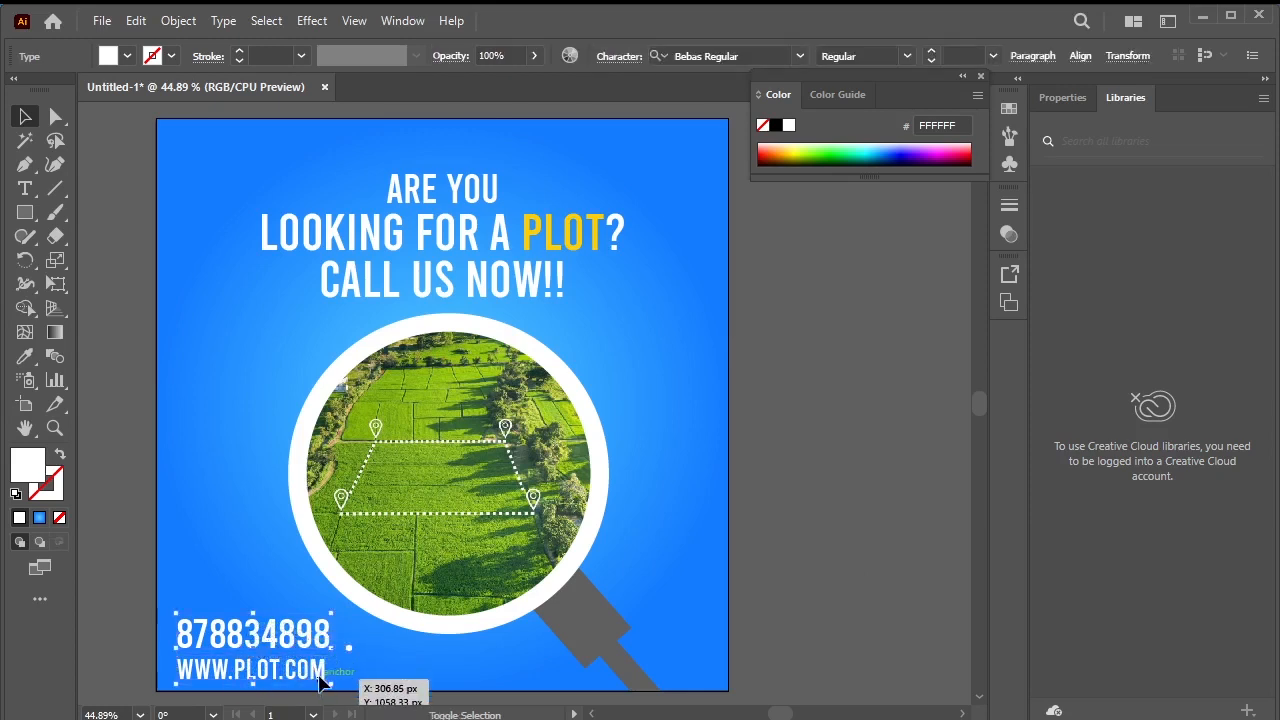
{"action": "left_click_drag", "start_coordinate": [330, 683], "coordinate": [322, 680]}
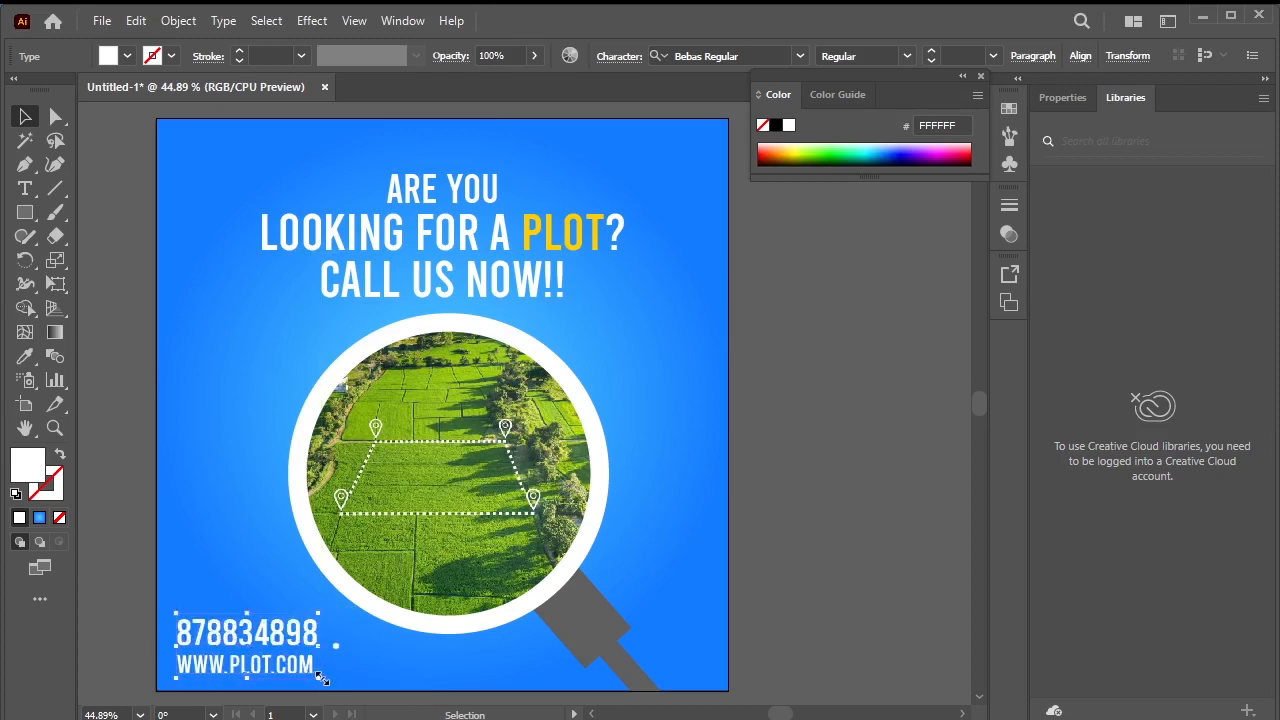
Nudge the phone number and website text together slightly down and to the right.
{"action": "key", "text": "Down"}
{"action": "key", "text": "Down"}
{"action": "key", "text": "Down"}
{"action": "key", "text": "Down"}
{"action": "key", "text": "Down"}
{"action": "key", "text": "Down"}
{"action": "key", "text": "Down"}
{"action": "key", "text": "Down"}
{"action": "key", "text": "Down"}
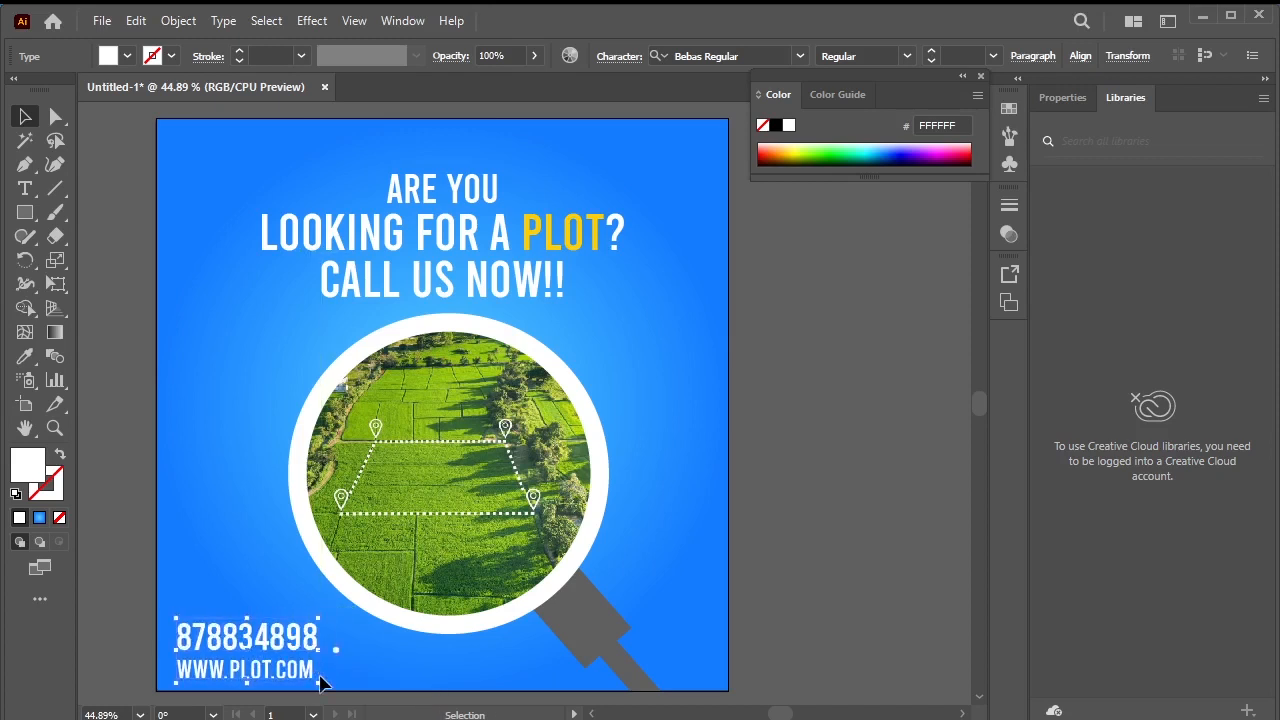
{"action": "key", "text": "Up"}
{"action": "key", "text": "Right"}
{"action": "key", "text": "Right"}
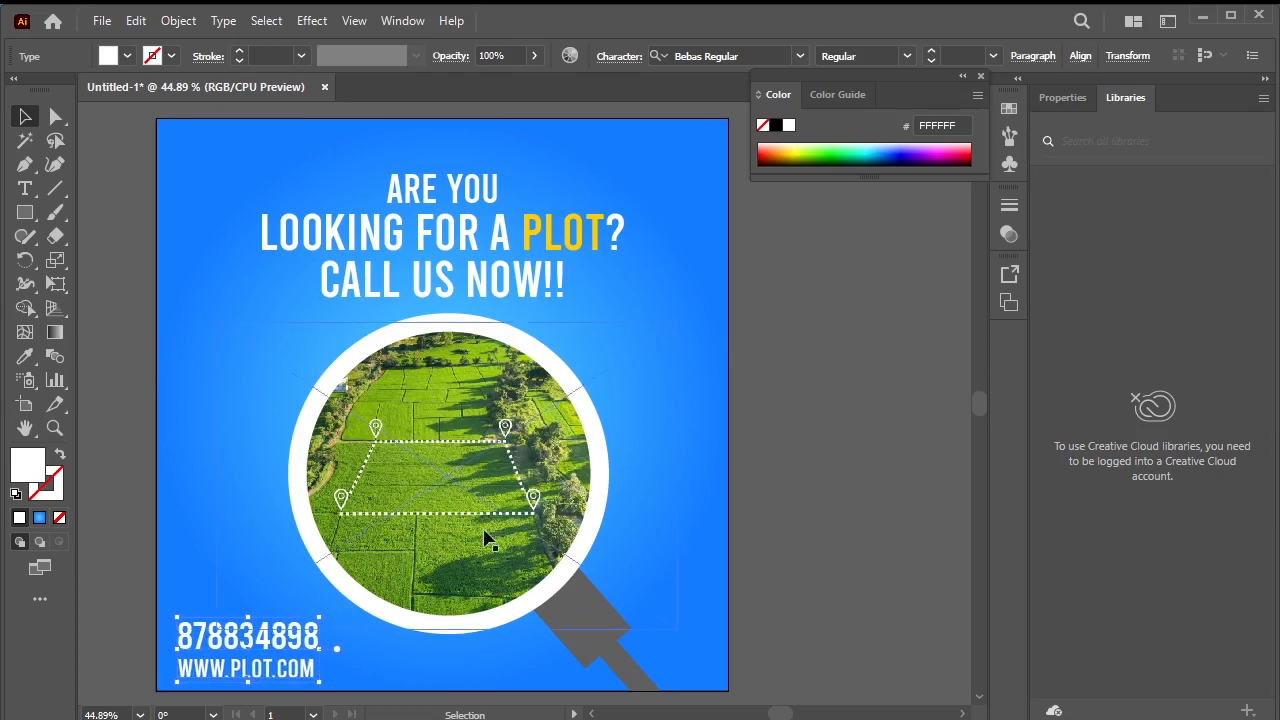
{"action": "left_click", "coordinate": [838, 450]}
Draw a curved Pen path along the upper-left inside edge of the magnifier lens, with a white stroke and no fill.
{"action": "left_click", "coordinate": [25, 165]}
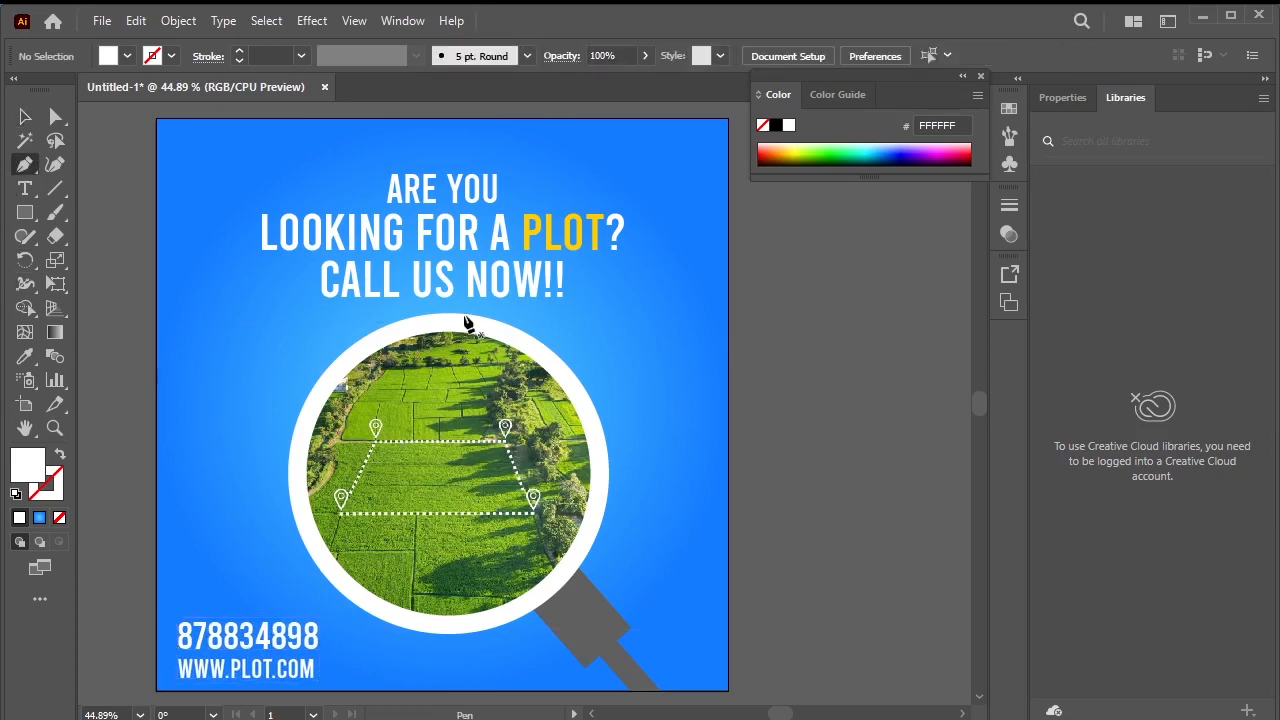
{"action": "left_click", "coordinate": [442, 346]}
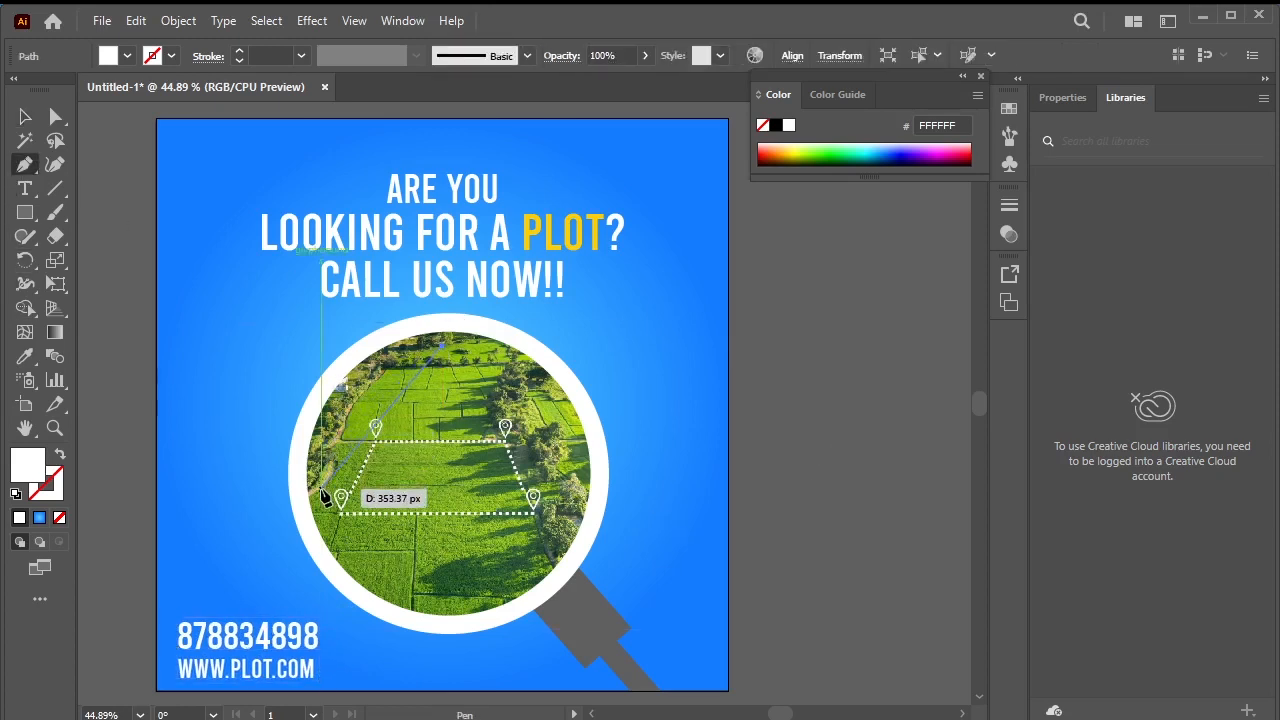
{"action": "left_click_drag", "start_coordinate": [322, 490], "coordinate": [320, 611]}
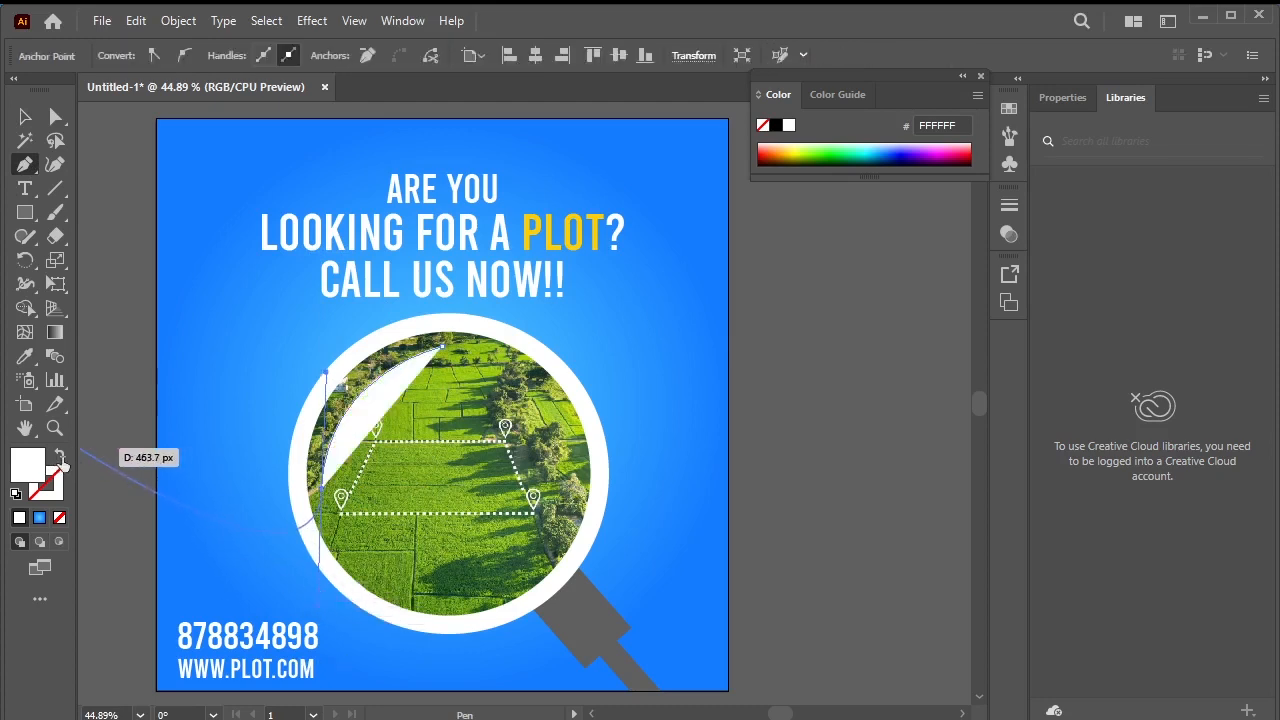
{"action": "left_click", "coordinate": [60, 457]}
{"action": "left_click", "coordinate": [25, 116]}
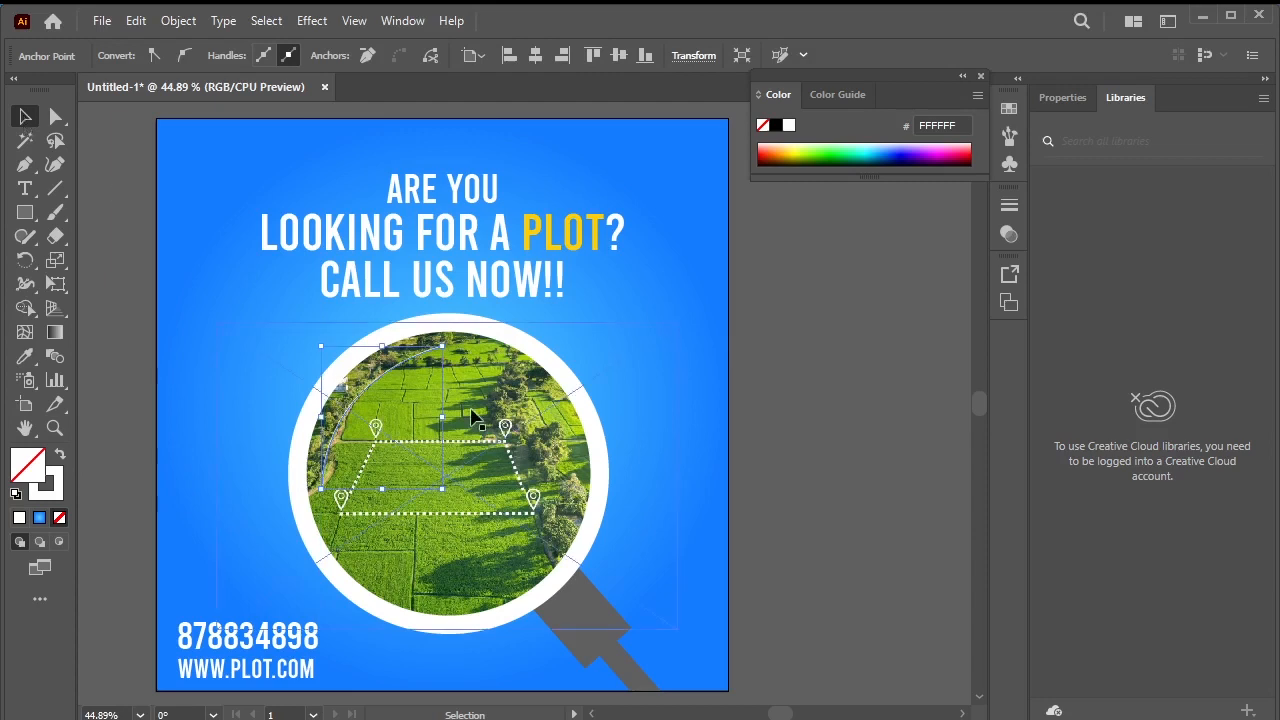
Give the curved lens highlight a 25 pt stroke with the elliptical width profile that tapers at both ends.
{"action": "left_click", "coordinate": [407, 366]}
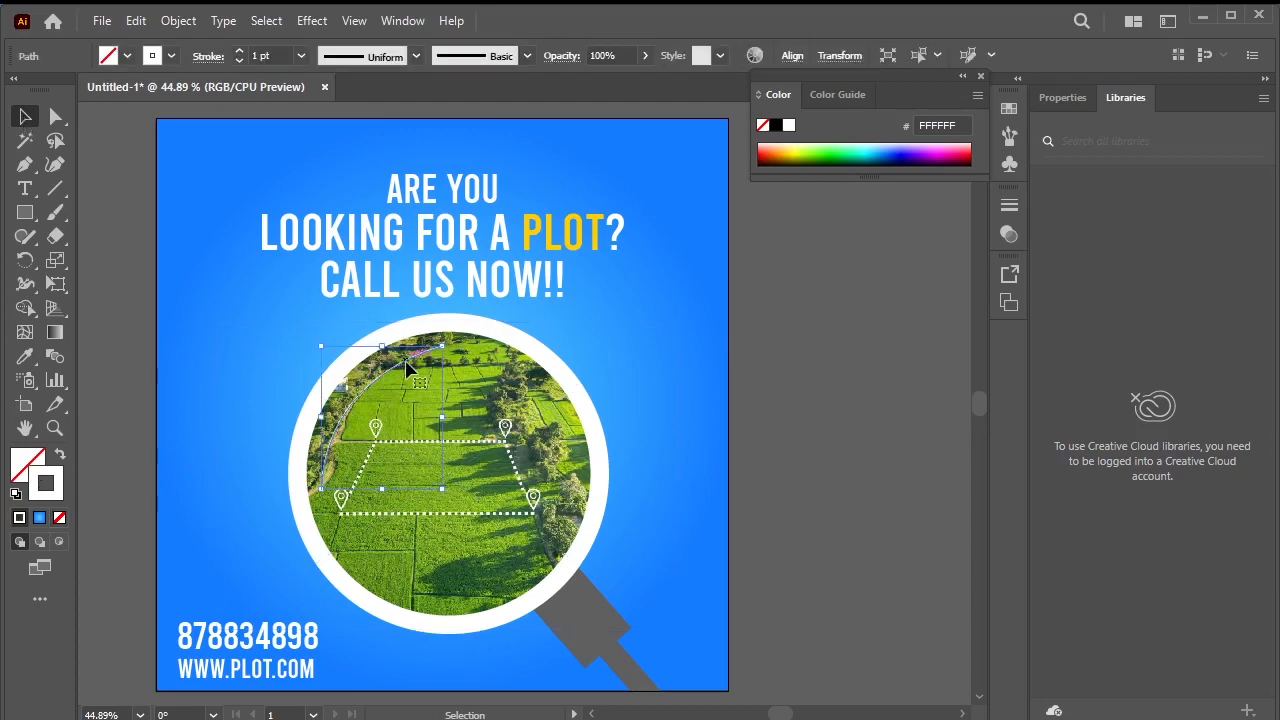
{"action": "left_click", "coordinate": [240, 51]}
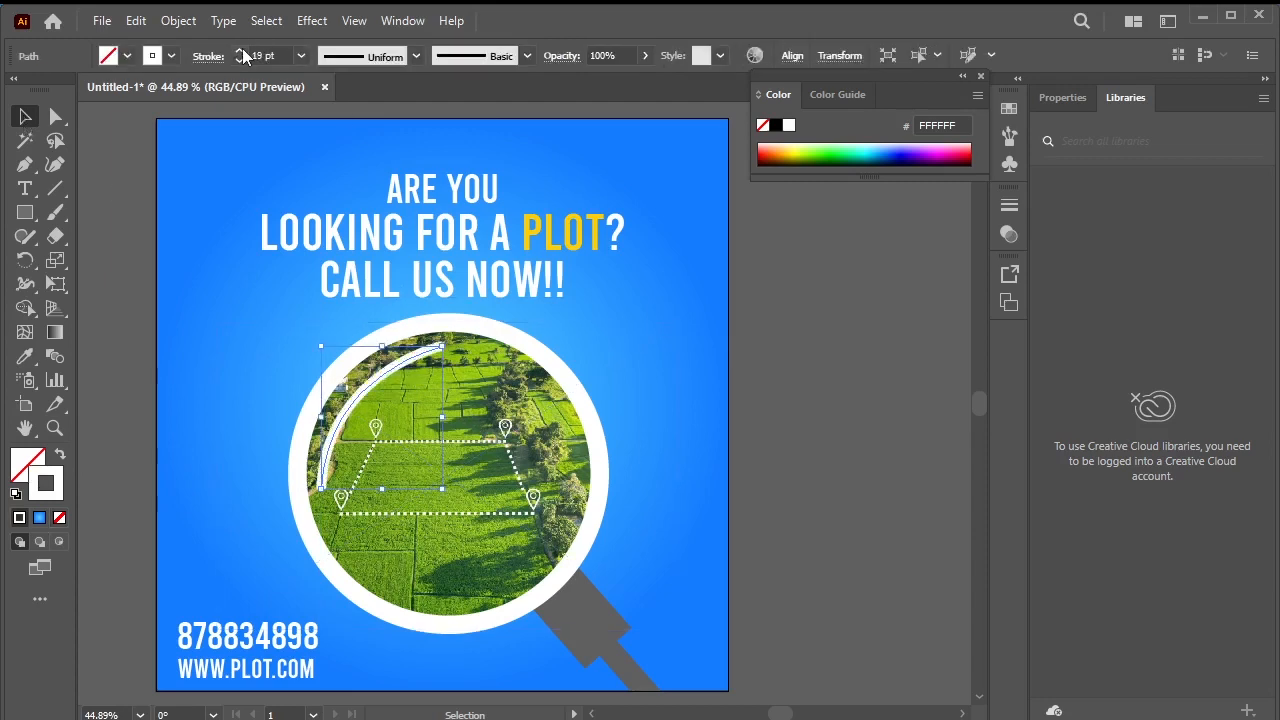
{"action": "left_click", "coordinate": [416, 55]}
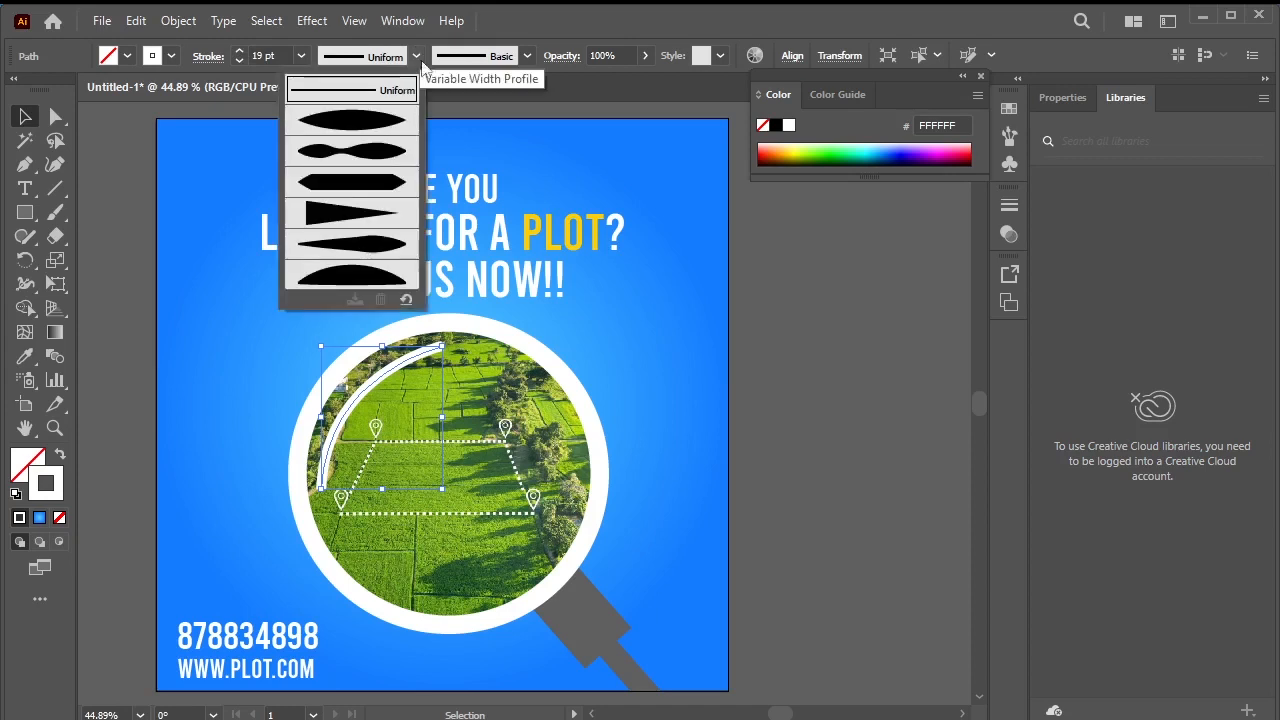
{"action": "left_click", "coordinate": [355, 125]}
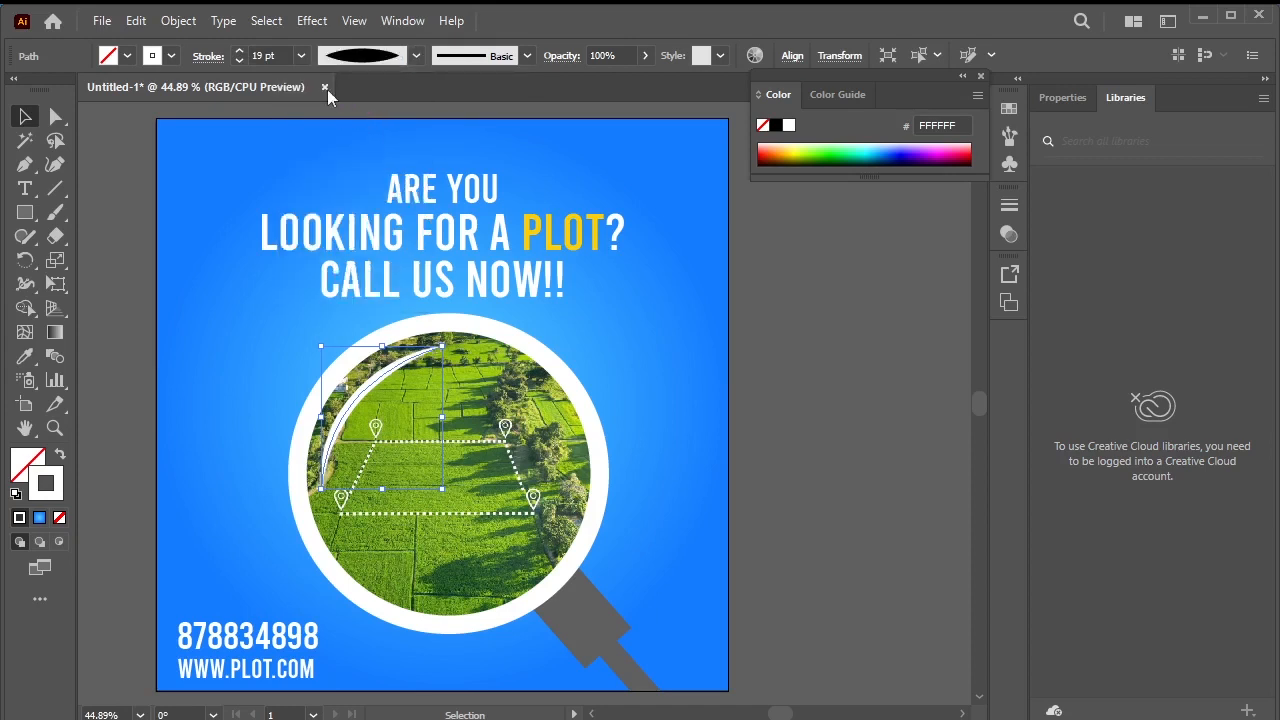
{"action": "left_click", "coordinate": [238, 51]}
{"action": "left_click", "coordinate": [238, 51]}
{"action": "left_click", "coordinate": [238, 51]}
{"action": "left_click", "coordinate": [238, 51]}
Lower the curved lens highlight's opacity to 56%.
{"action": "left_click", "coordinate": [644, 56]}
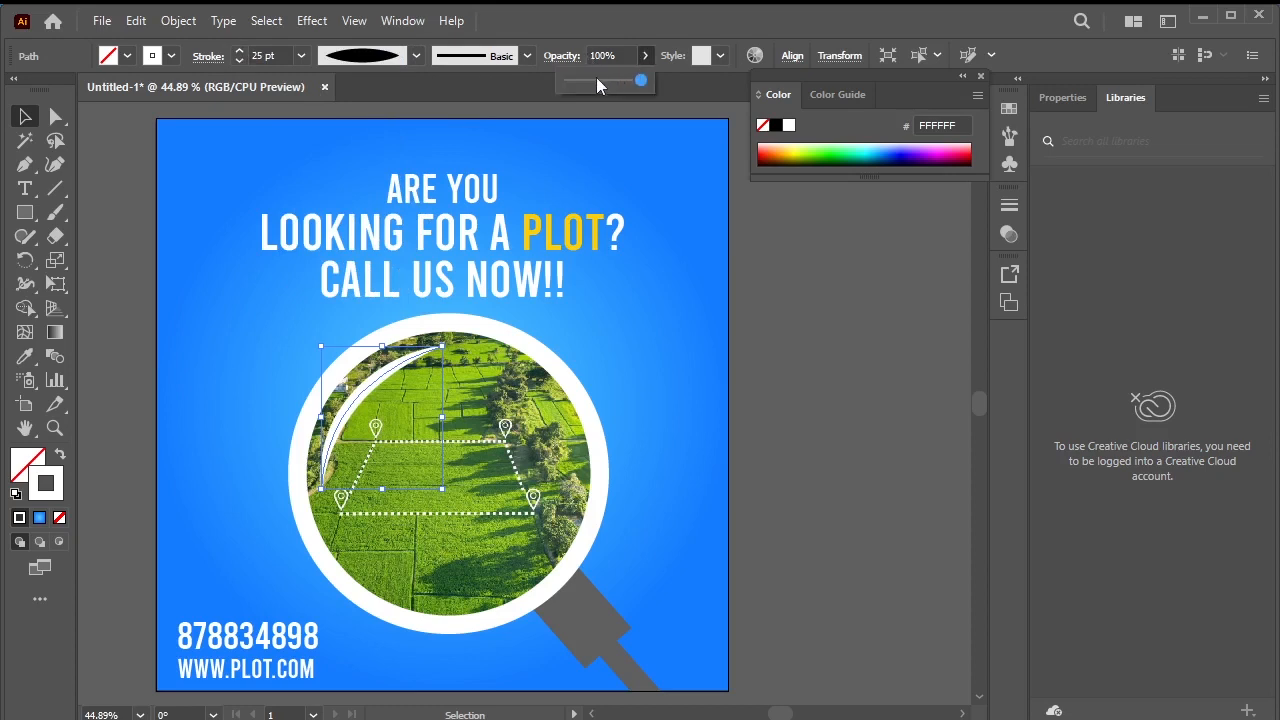
{"action": "left_click", "coordinate": [594, 80]}
{"action": "mouse_move", "coordinate": [602, 88]}
{"action": "left_mouse_down"}
{"action": "mouse_move", "coordinate": [622, 87]}
{"action": "mouse_move", "coordinate": [611, 87]}
{"action": "left_mouse_up"}
{"action": "left_click", "coordinate": [821, 327]}
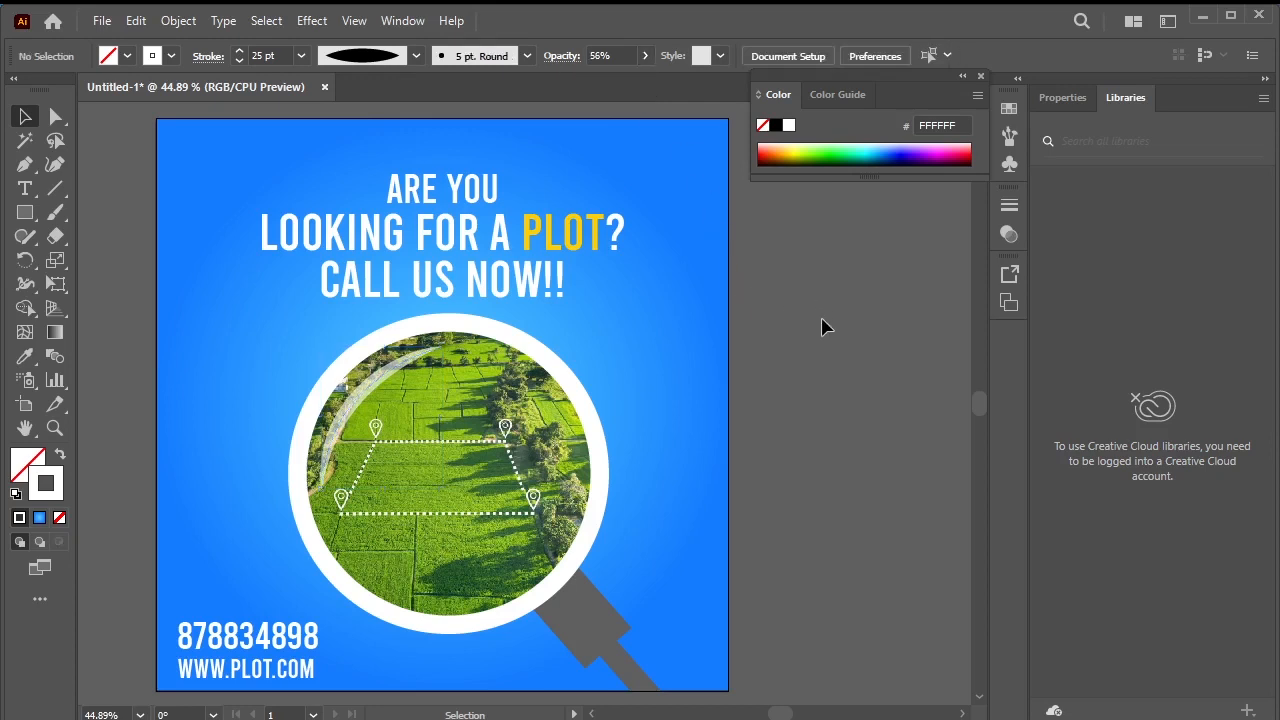
Duplicate the curved highlight and rotate the copy to follow the lower-right inside edge of the lens.
{"action": "left_click", "coordinate": [398, 378]}
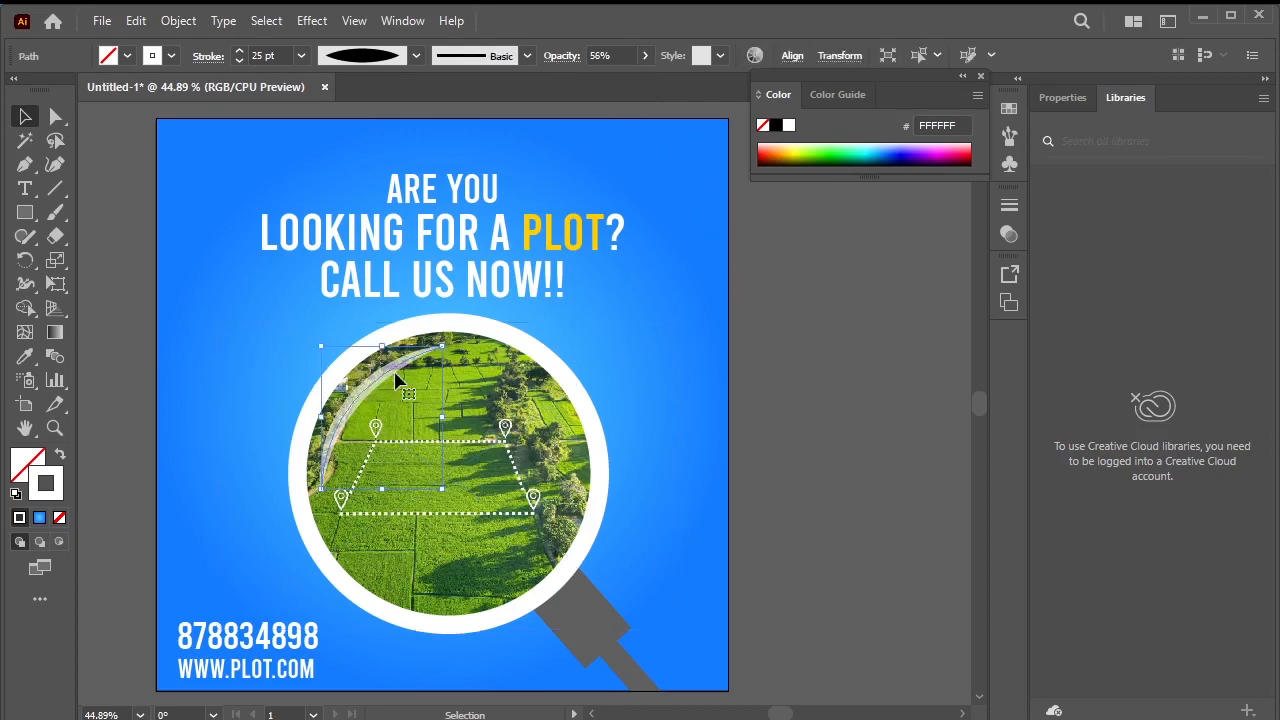
{"action": "left_click_drag", "start_coordinate": [398, 378], "coordinate": [398, 528]}
{"action": "left_click_drag", "start_coordinate": [505, 528], "coordinate": [504, 592]}
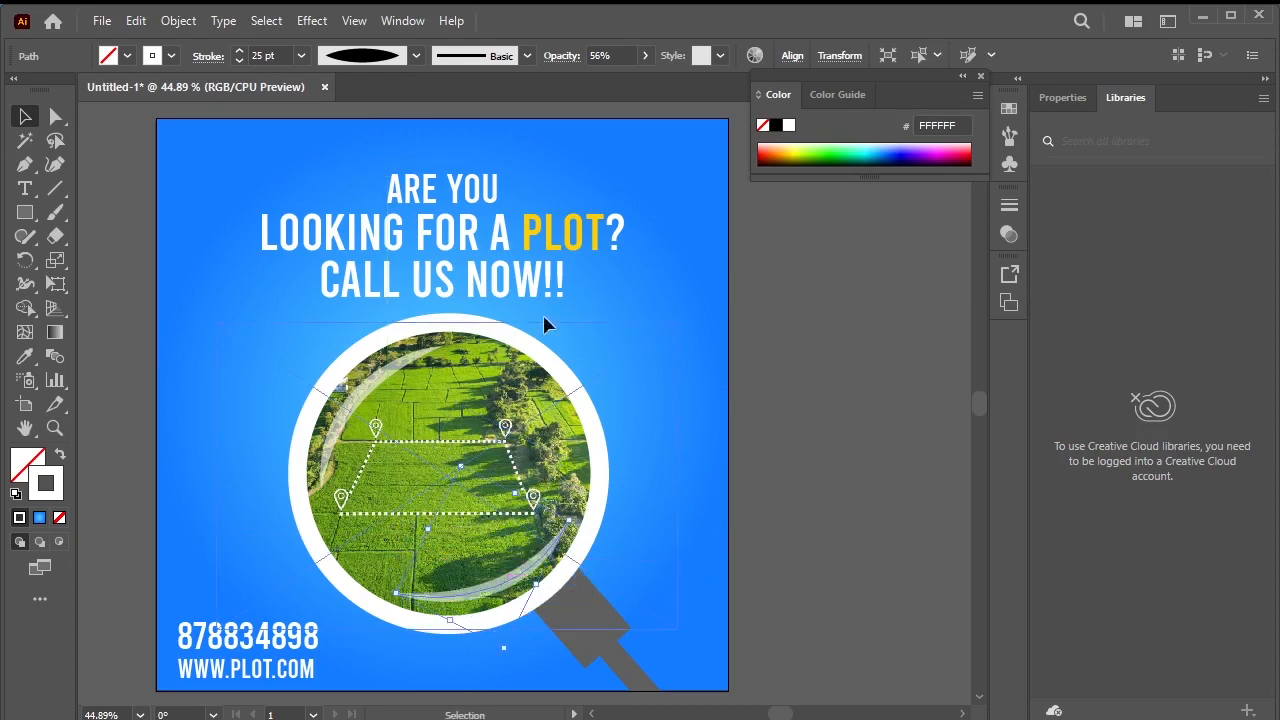
Reduce the lower-right highlight's stroke to 20 pt and nudge it slightly down.
{"action": "left_click", "coordinate": [245, 60]}
{"action": "left_click", "coordinate": [245, 60]}
{"action": "key", "text": "Down"}
{"action": "key", "text": "Down"}
{"action": "key", "text": "Down"}
{"action": "key", "text": "Down"}
{"action": "key", "text": "Down"}
{"action": "key", "text": "Down"}
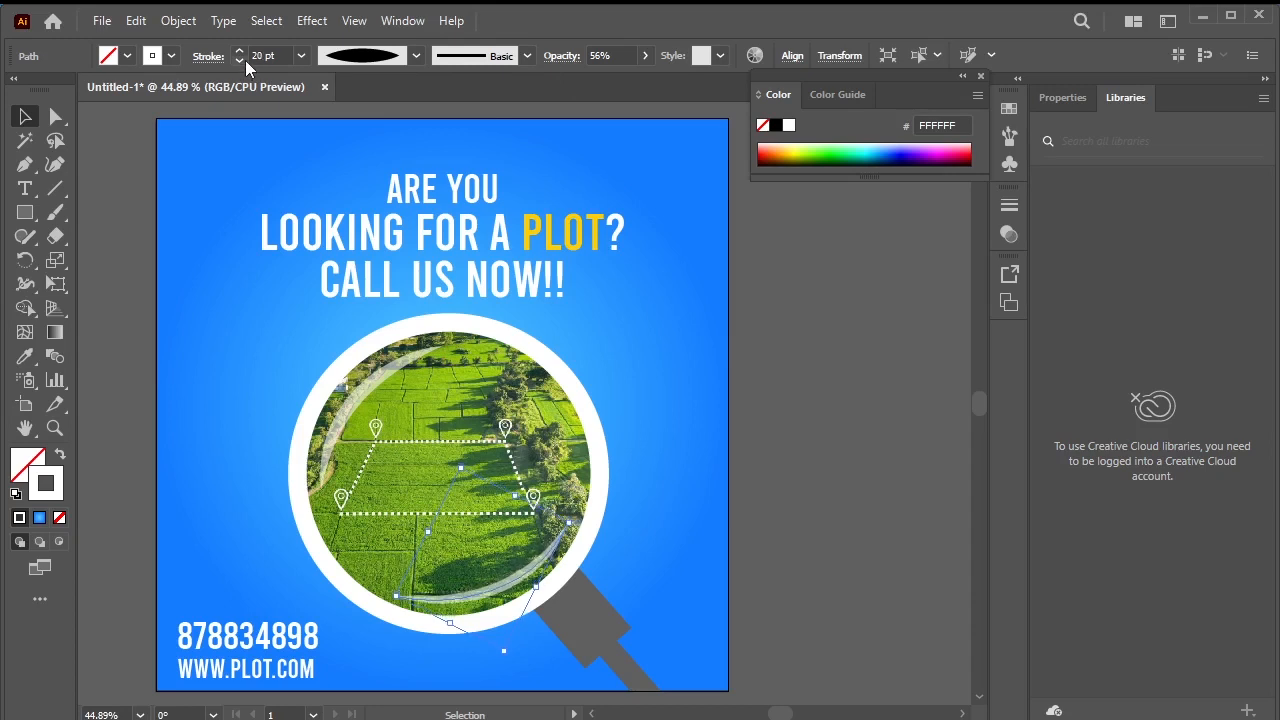
{"action": "left_click", "coordinate": [693, 400]}
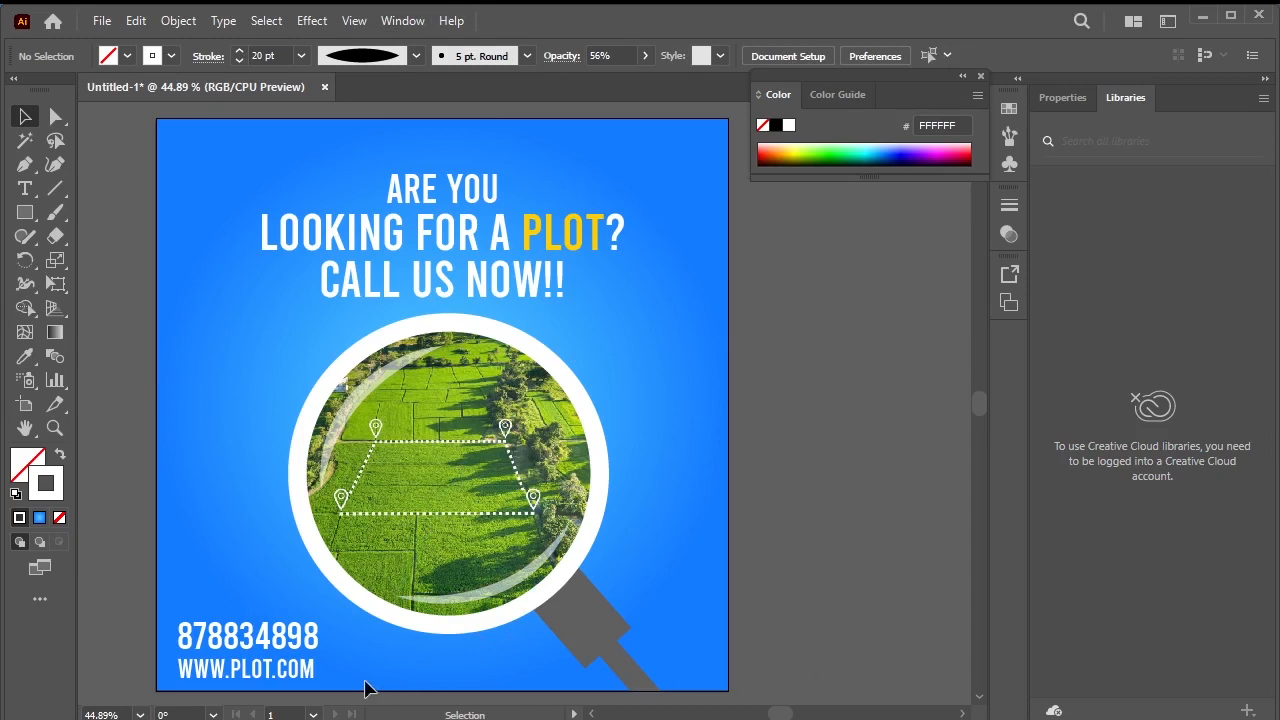
Add the text "LOGO" in the upper-left corner of the artboard.
{"action": "left_click", "coordinate": [25, 188]}
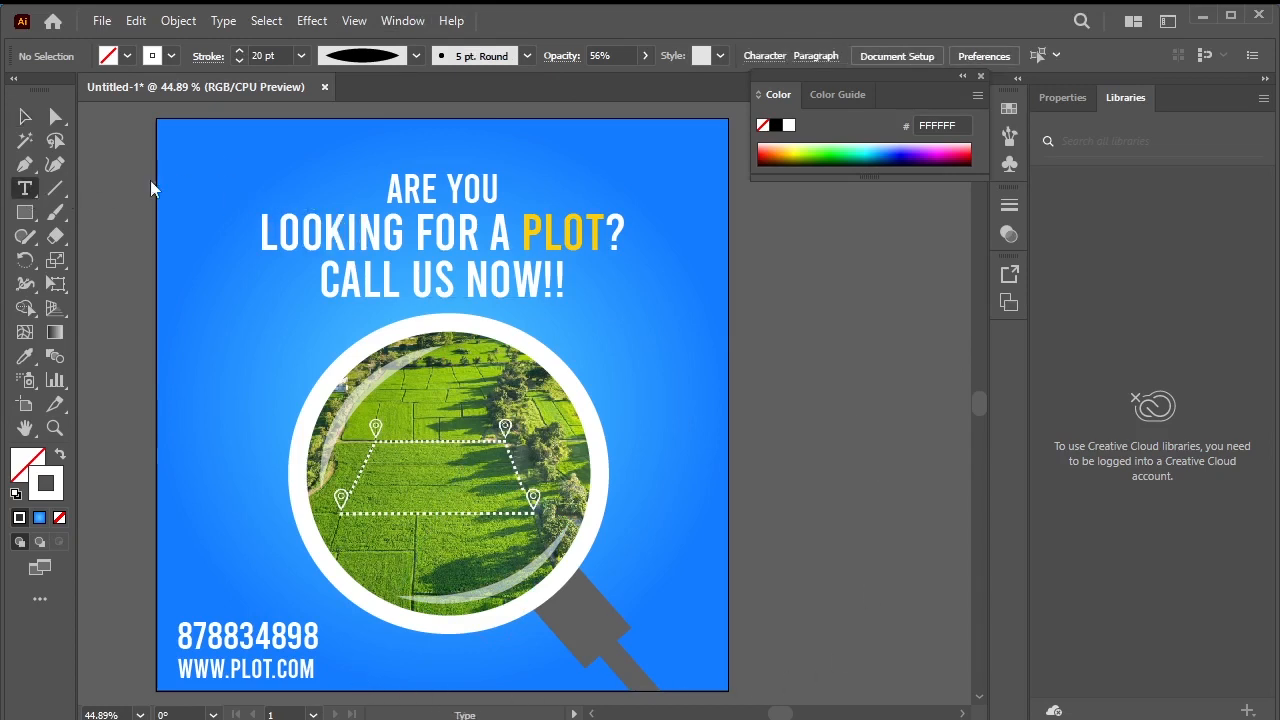
{"action": "left_click", "coordinate": [184, 158]}
{"action": "type", "text": "LOGO"}
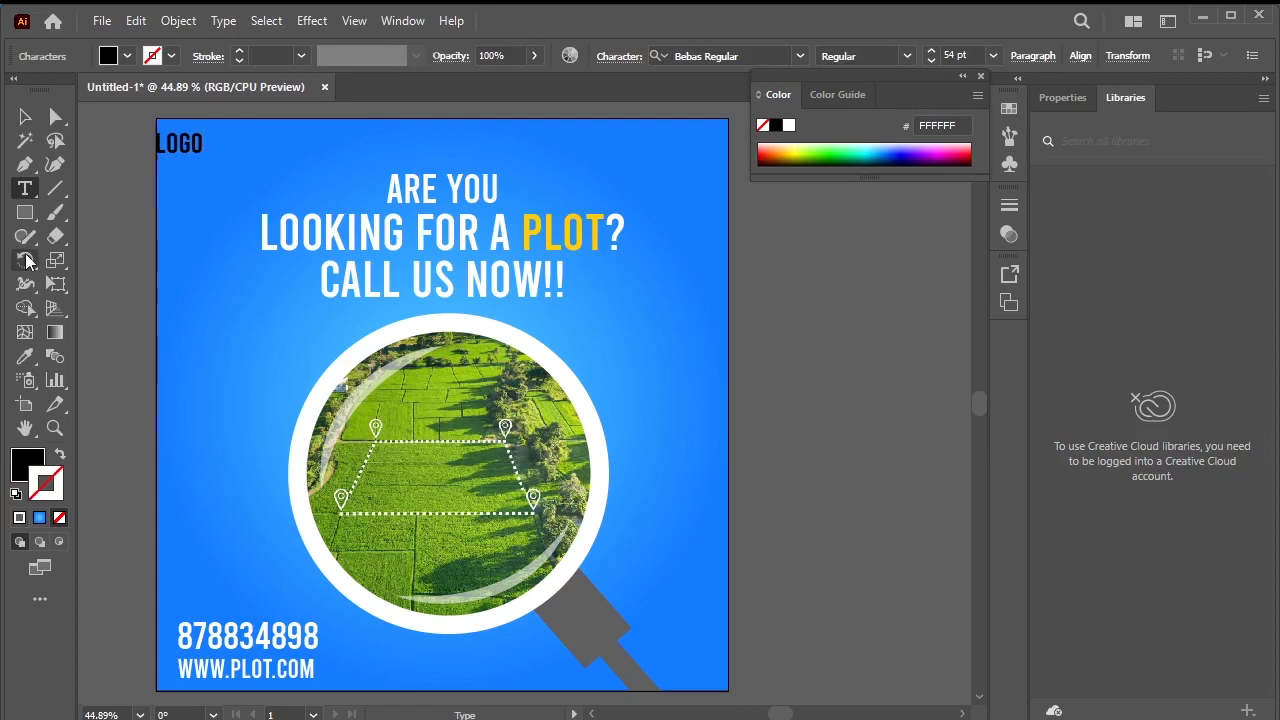
{"action": "left_click", "coordinate": [25, 117]}
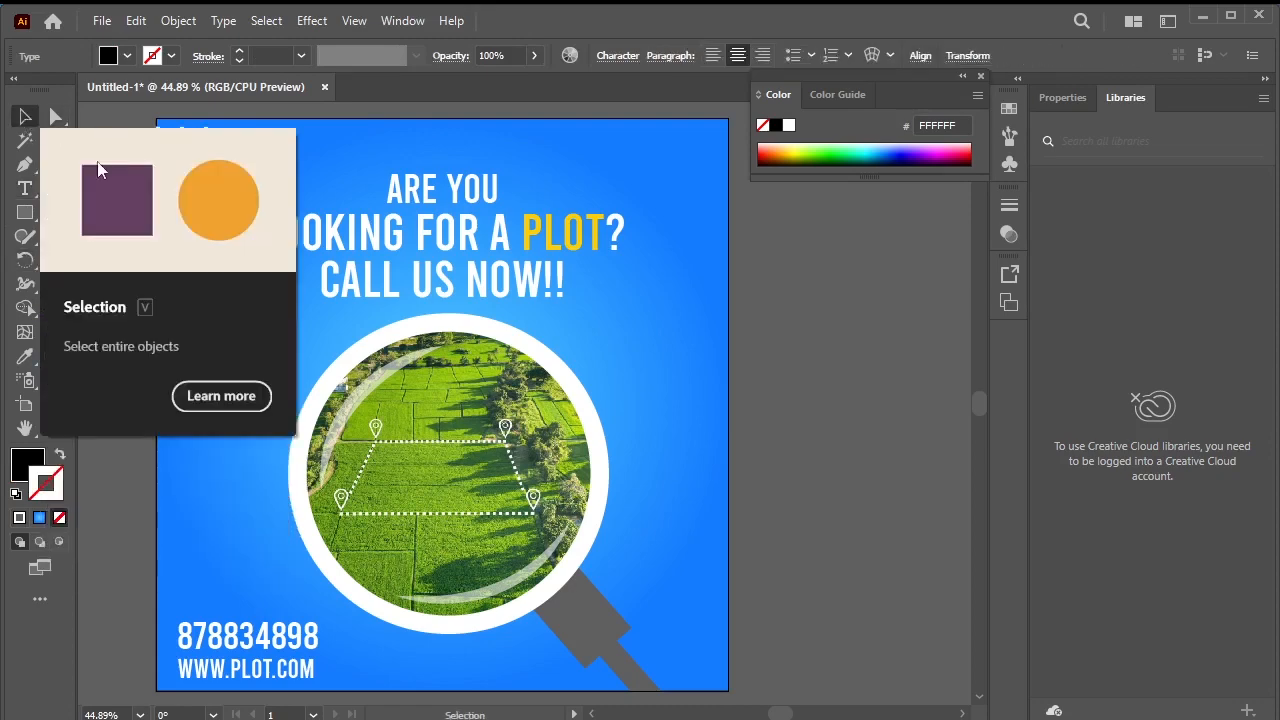
Fill the LOGO text with white (FFFFFF) and move it slightly inward from the artboard's corner.
{"action": "double_click", "coordinate": [30, 468]}
{"action": "type", "text": "FFFFFF"}
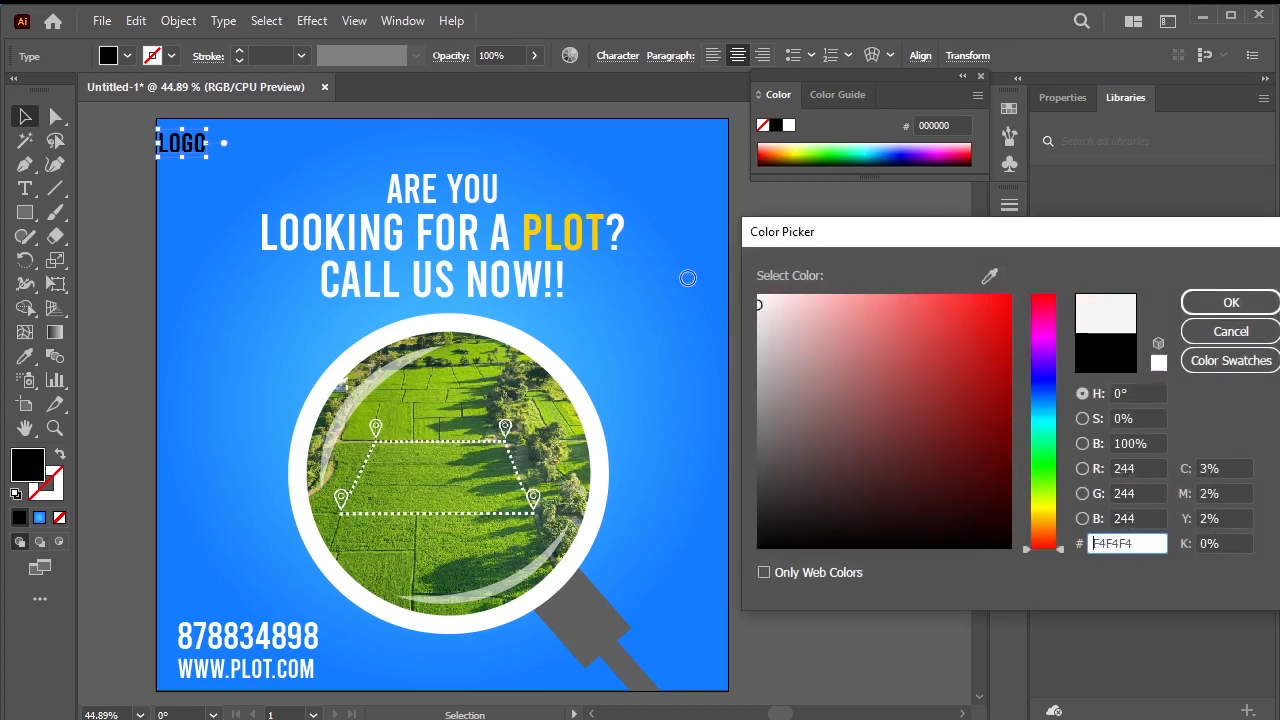
{"action": "left_click", "coordinate": [1250, 302]}
{"action": "mouse_move", "coordinate": [176, 144]}
{"action": "left_mouse_down"}
{"action": "mouse_move", "coordinate": [215, 160]}
{"action": "mouse_move", "coordinate": [196, 150]}
{"action": "left_mouse_up"}
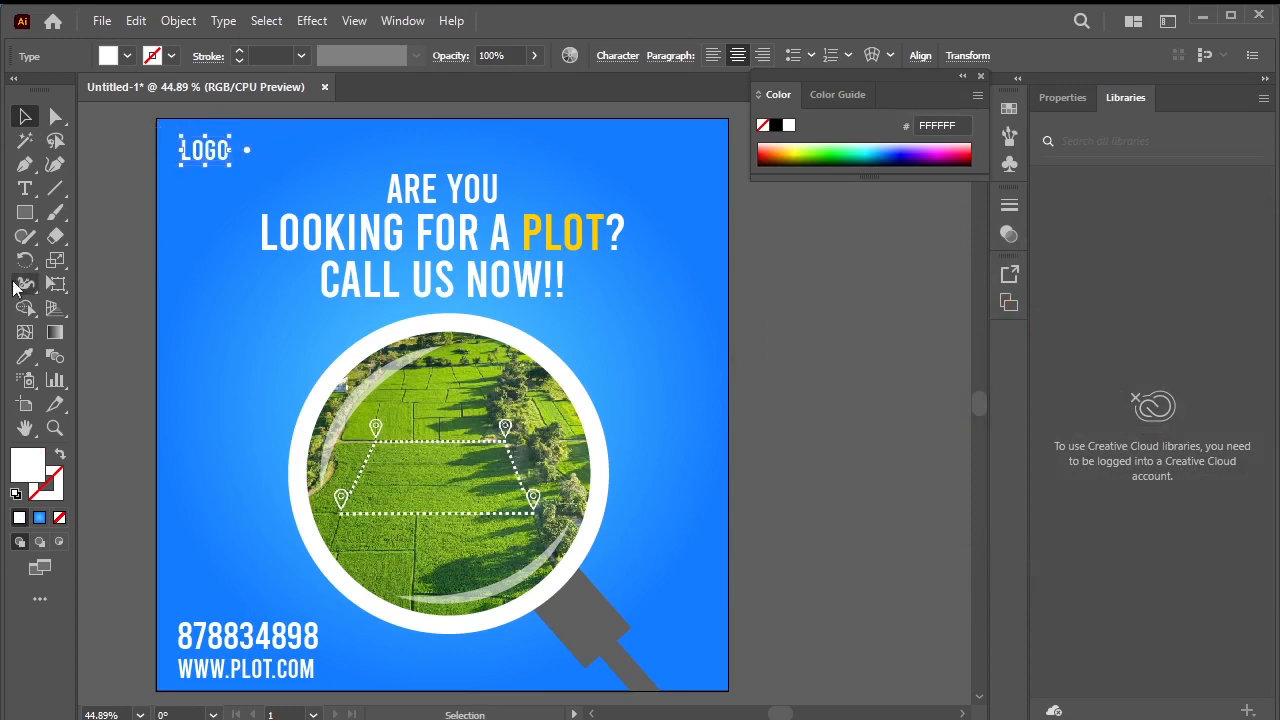
Draw a rectangle about 124 px wide around the LOGO text, with no fill and a 9 pt white stroke.
{"action": "left_click", "coordinate": [25, 212]}
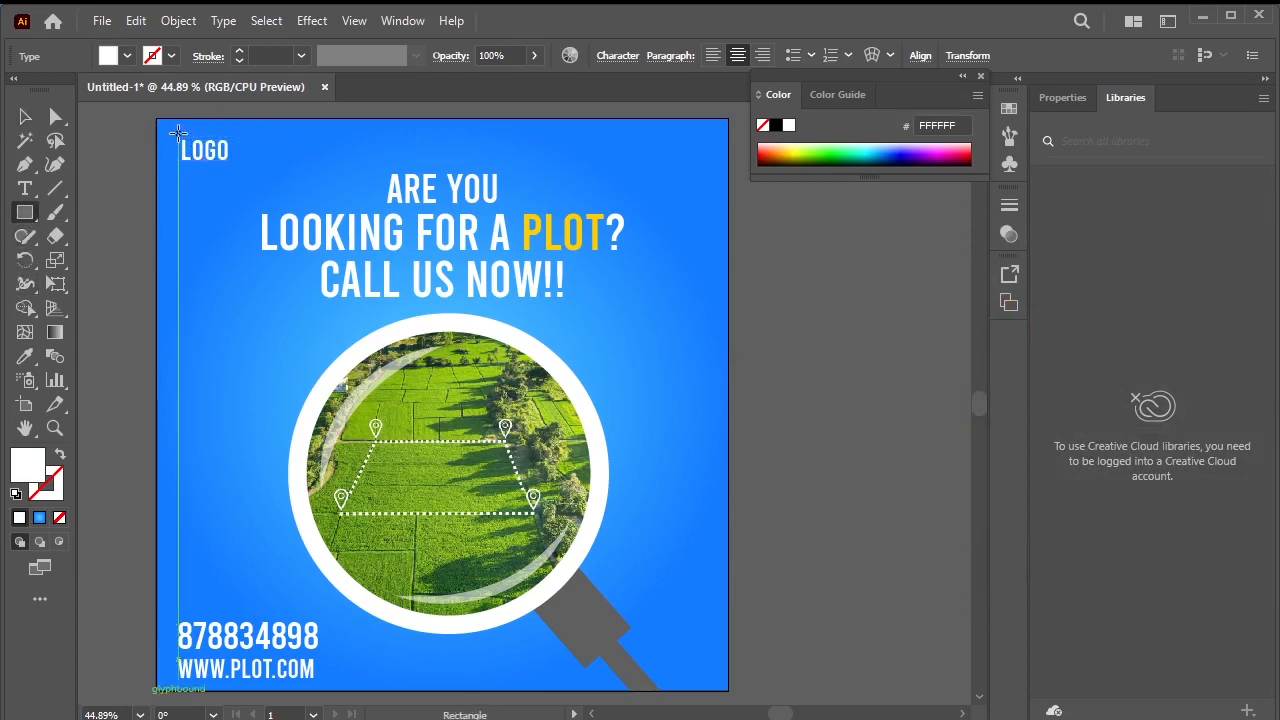
{"action": "left_click_drag", "start_coordinate": [188, 142], "coordinate": [246, 172]}
{"action": "left_click", "coordinate": [60, 455]}
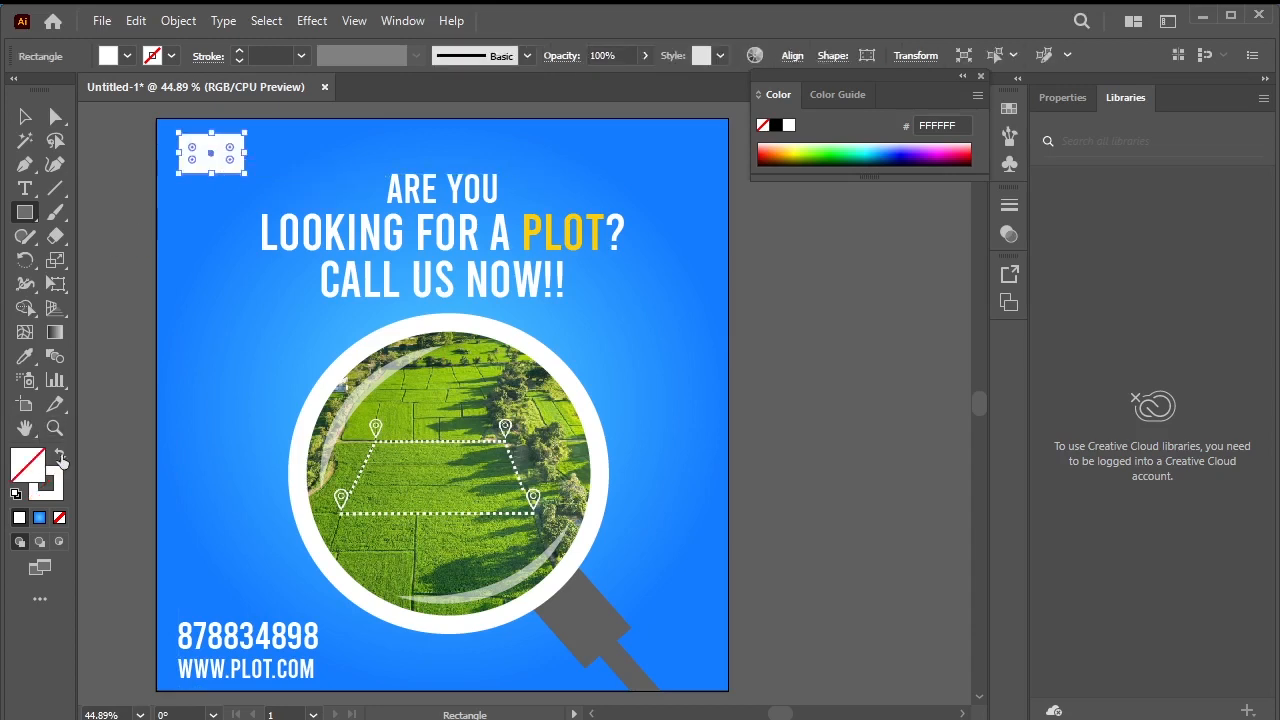
{"action": "left_click", "coordinate": [238, 51]}
{"action": "left_click", "coordinate": [238, 51]}
{"action": "left_click", "coordinate": [238, 51]}
{"action": "left_click", "coordinate": [238, 51]}
{"action": "left_click", "coordinate": [238, 51]}
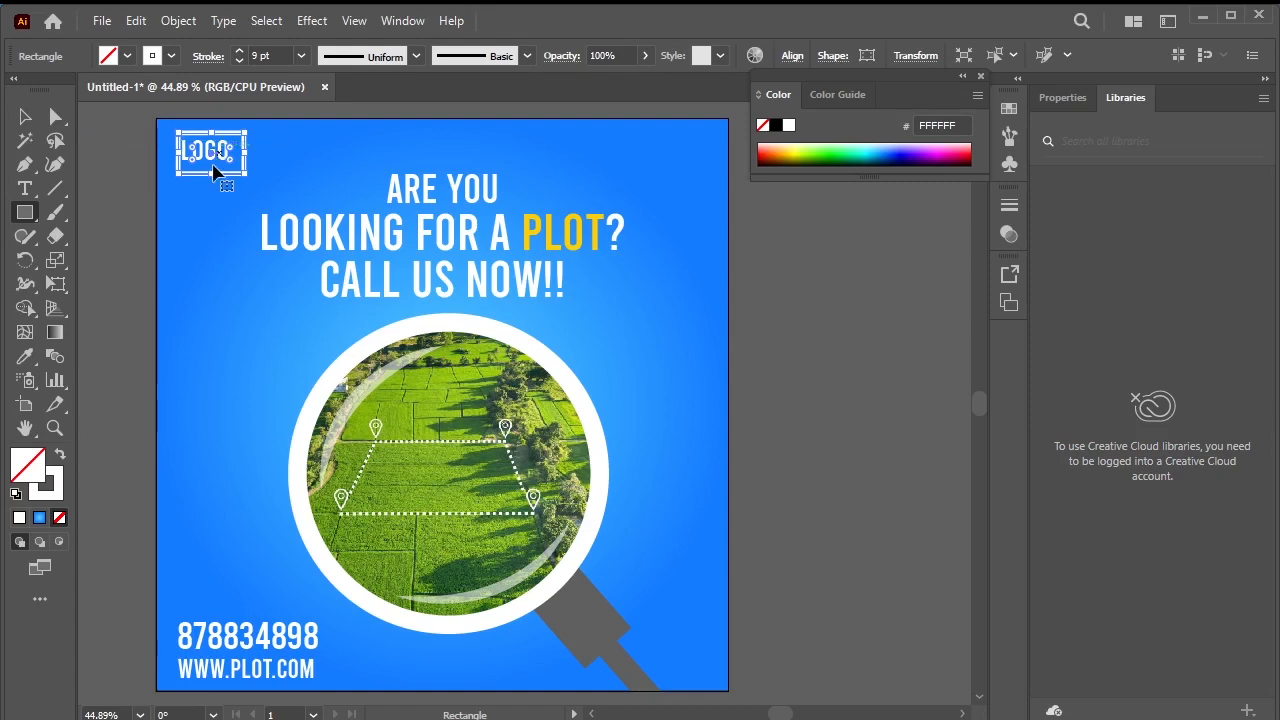
Bend the logo frame's top edge upward into an arch with the Anchor Point tool and move the LOGO text toward the frame's centre.
{"action": "scroll", "coordinate": [212, 167], "scroll_direction": "up", "scroll_amount": 4}
{"action": "left_click_drag", "start_coordinate": [211, 166], "coordinate": [279, 329]}
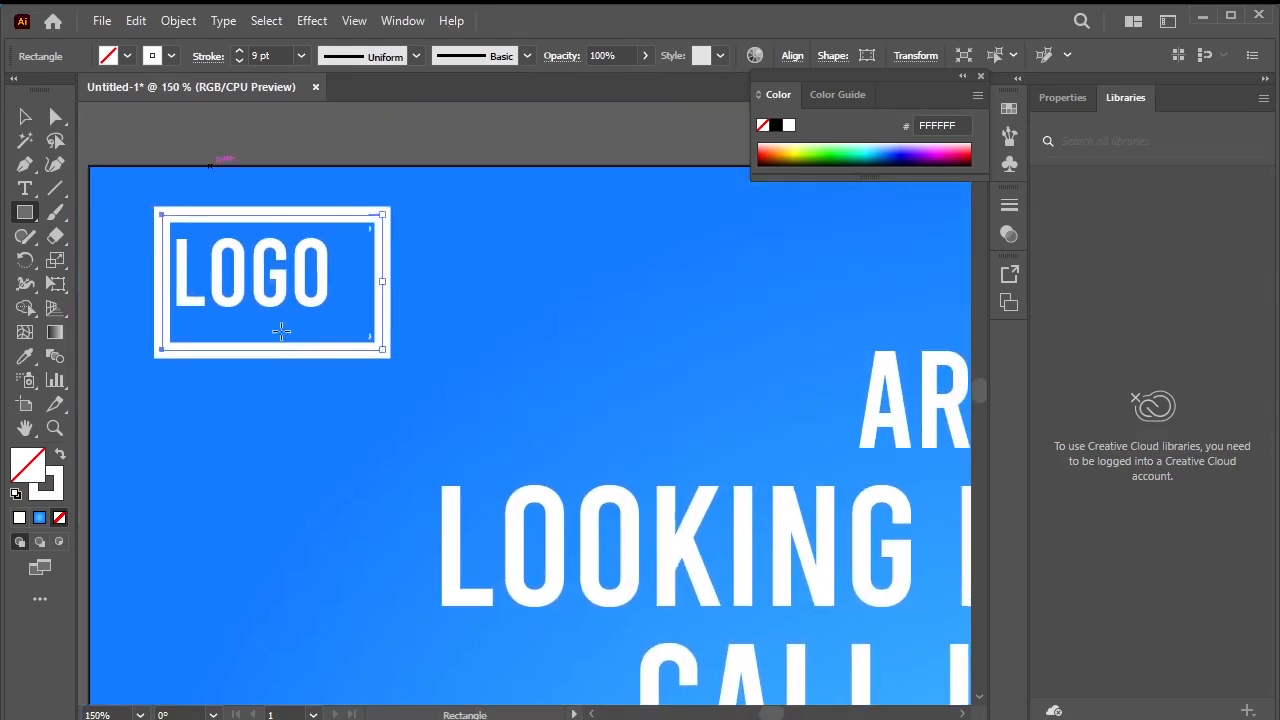
{"action": "left_click", "coordinate": [25, 170]}
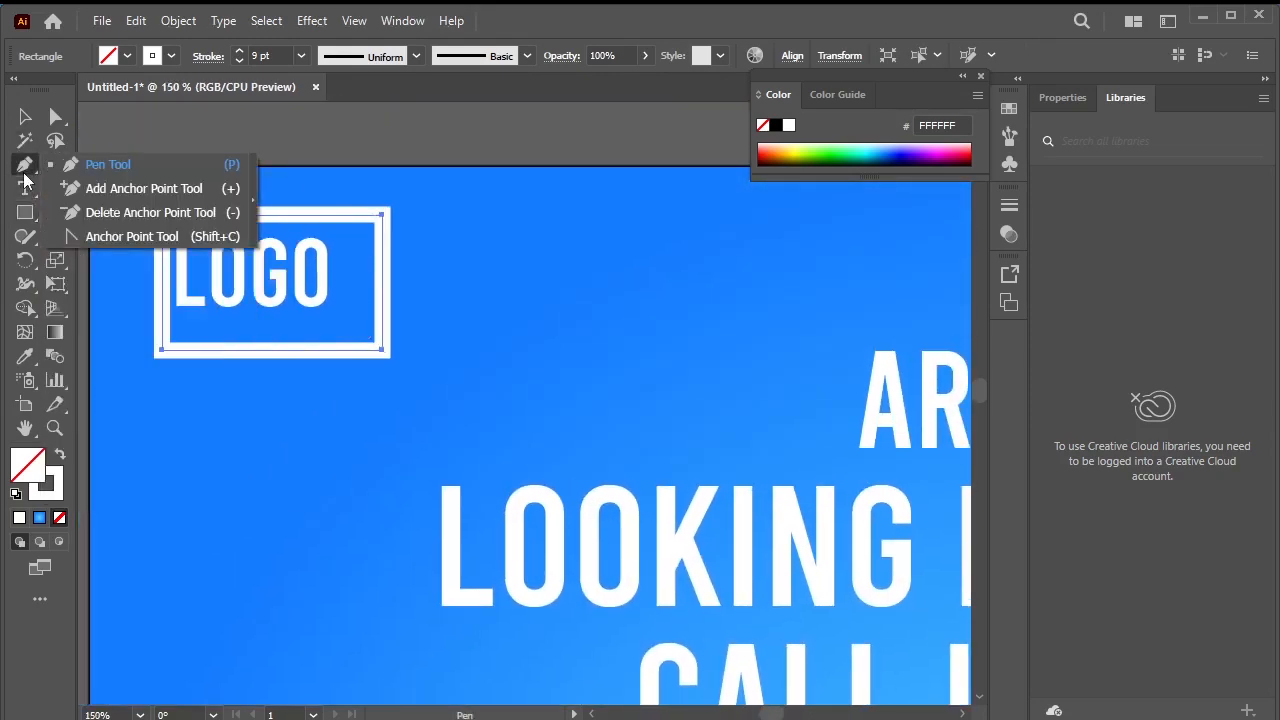
{"action": "left_click", "coordinate": [126, 237]}
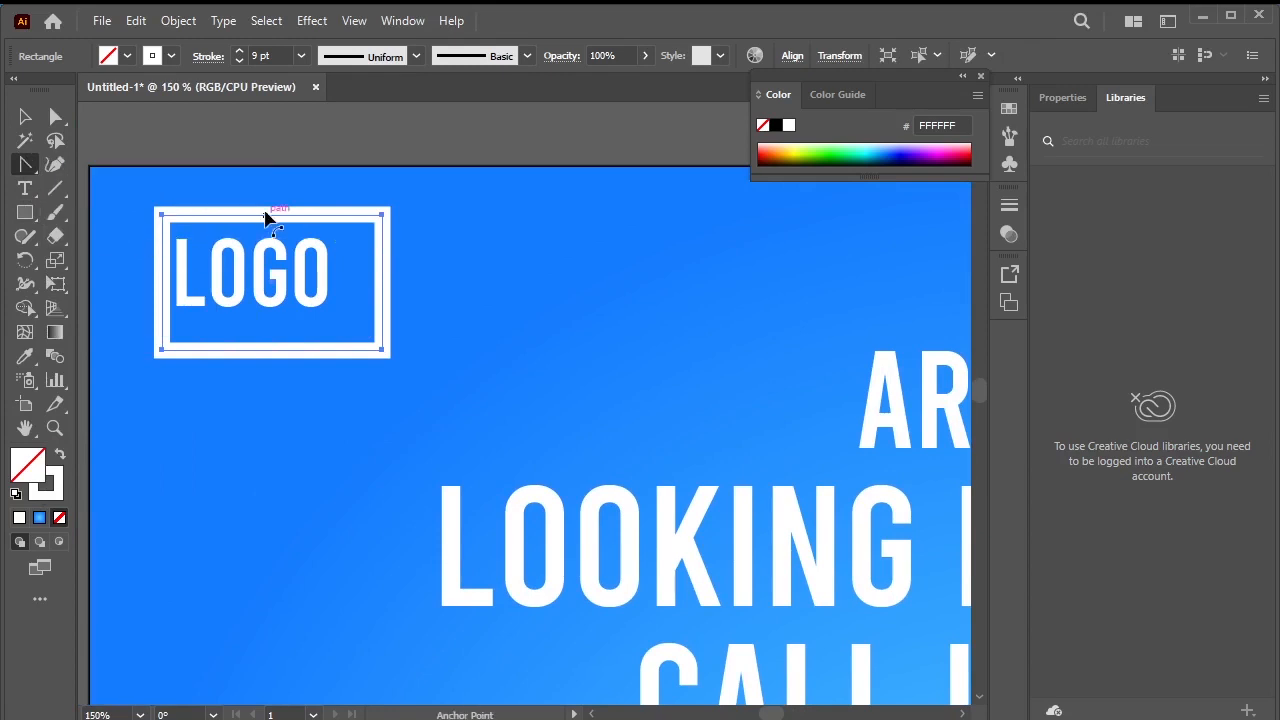
{"action": "left_click_drag", "start_coordinate": [264, 212], "coordinate": [273, 177]}
{"action": "key", "text": "v"}
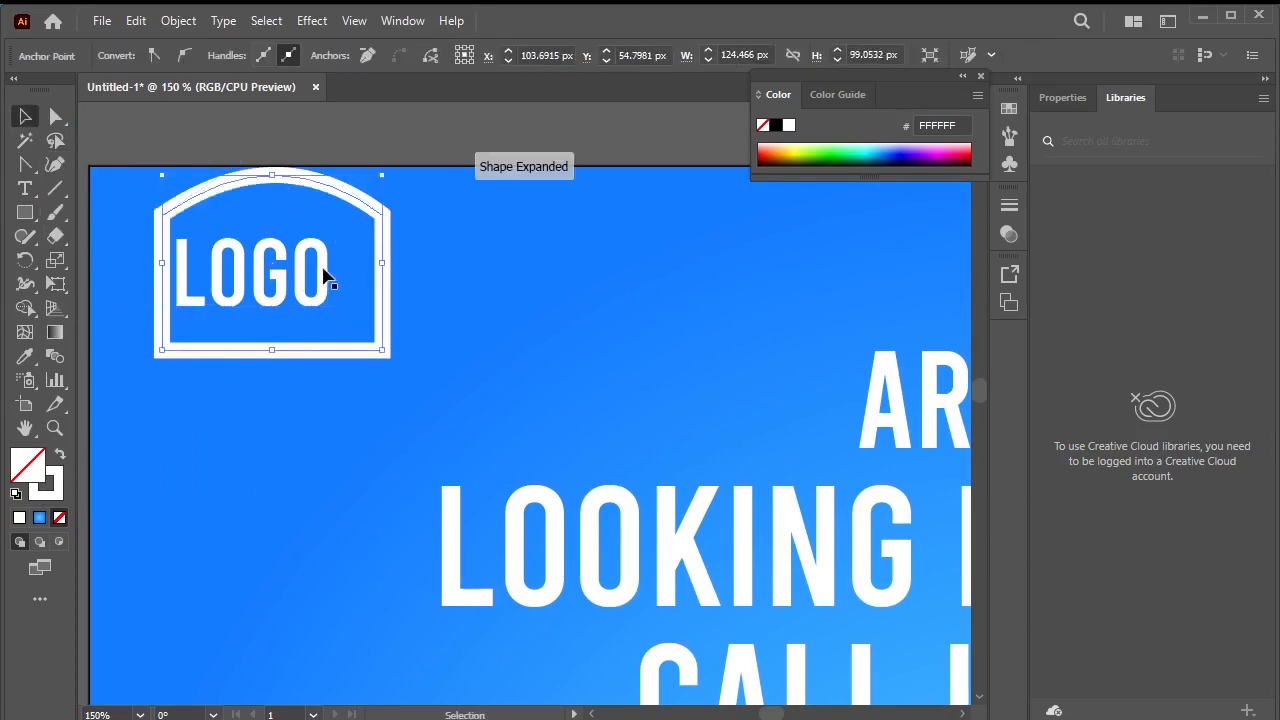
{"action": "left_click_drag", "start_coordinate": [270, 290], "coordinate": [288, 310]}
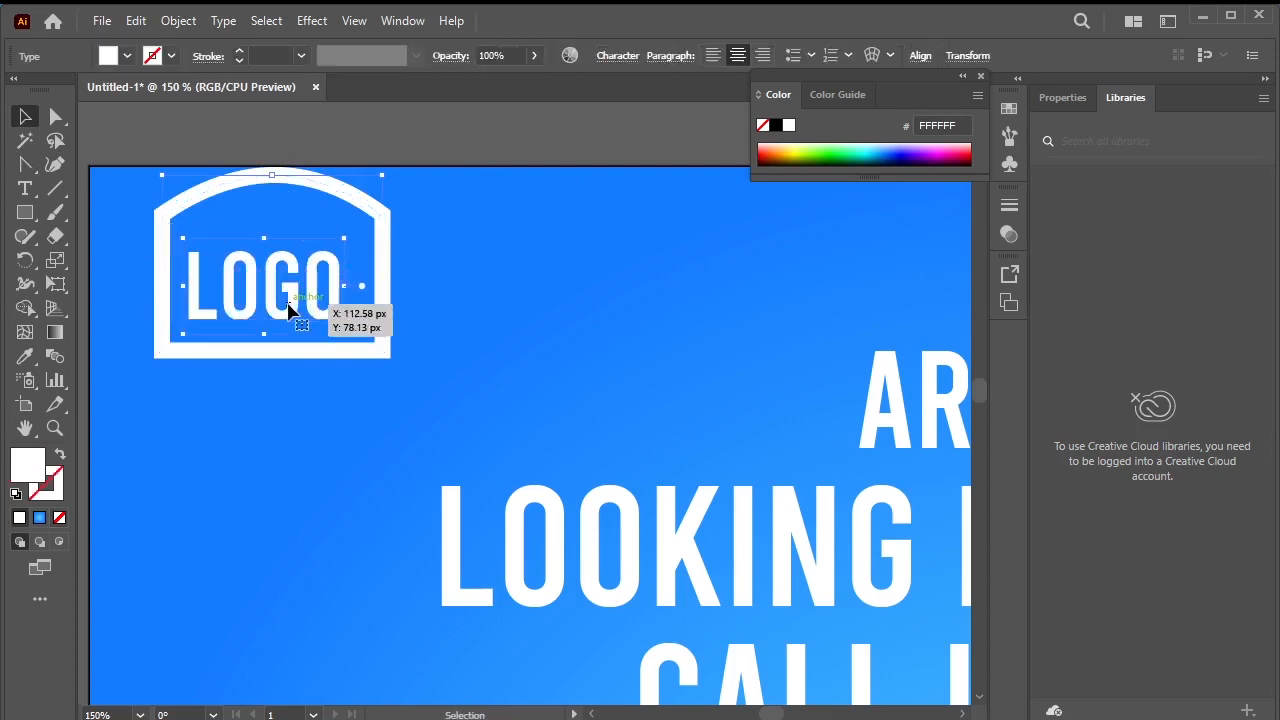
Draw a horizontal line just above the LOGO text with the Pen tool, using a white stroke and no fill.
{"action": "left_click_drag", "start_coordinate": [25, 164], "coordinate": [90, 163]}
{"action": "left_click", "coordinate": [202, 228]}
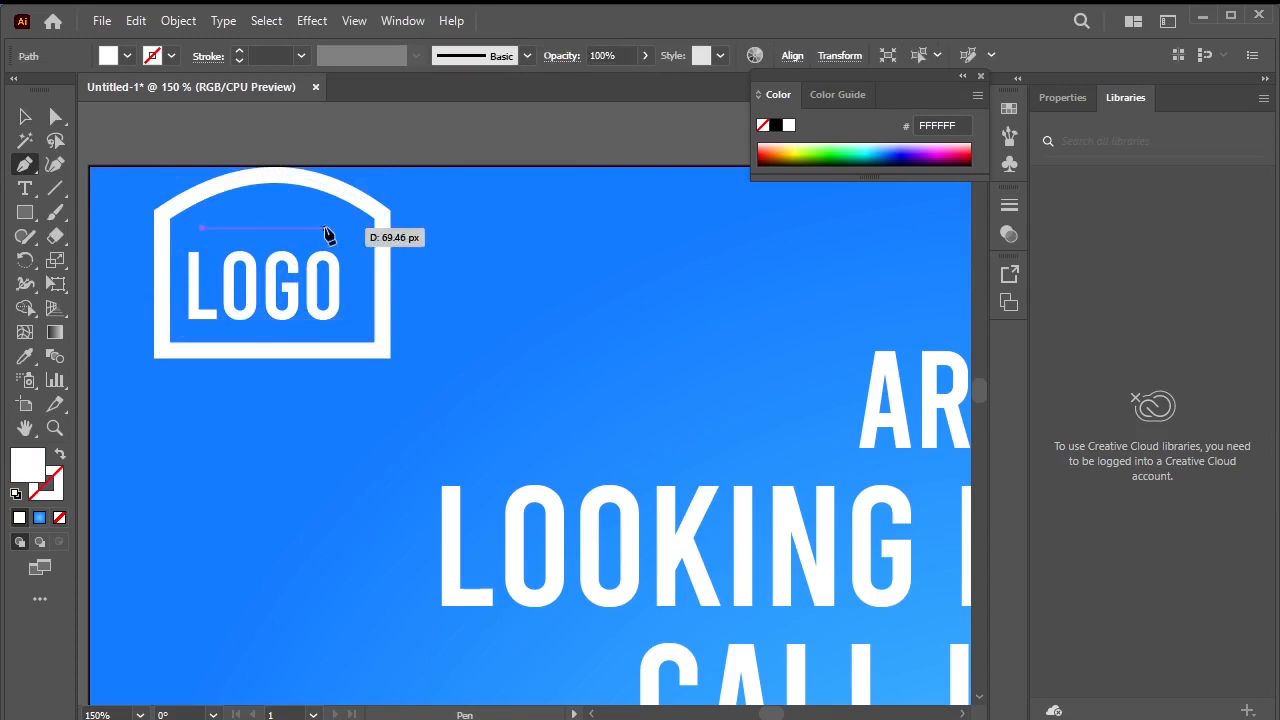
{"action": "left_click", "coordinate": [347, 229]}
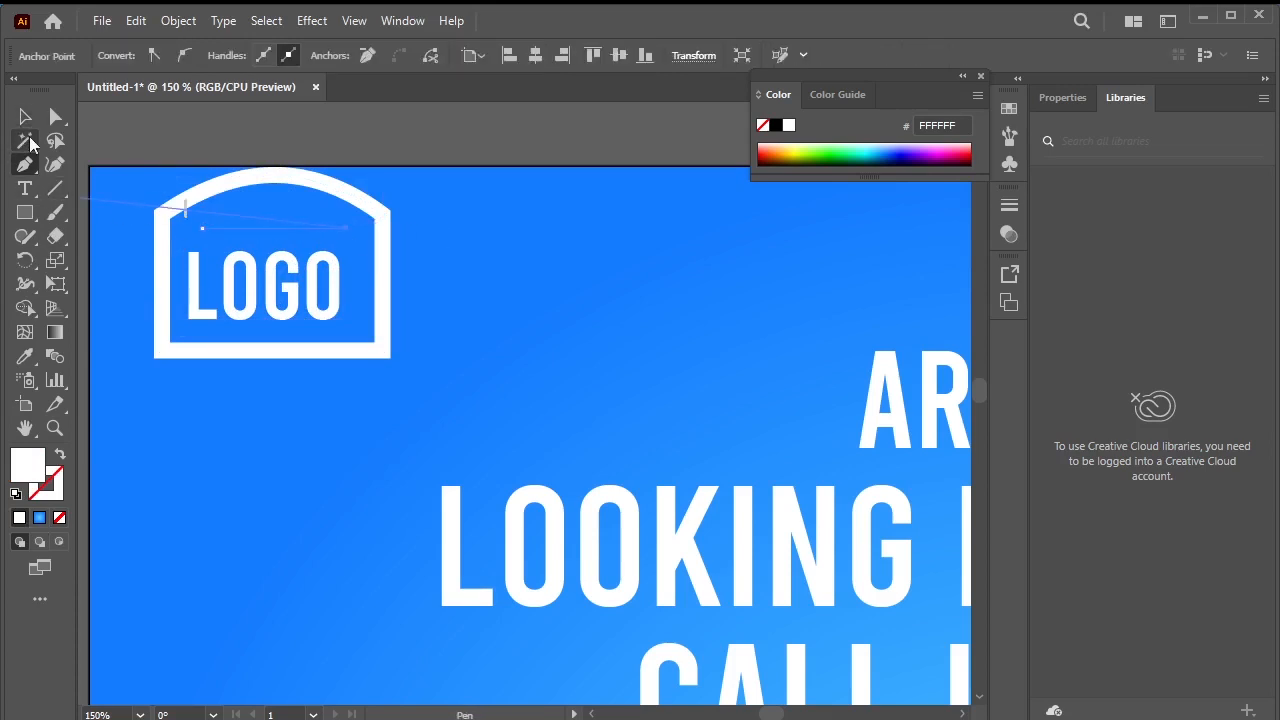
{"action": "left_click", "coordinate": [60, 455]}
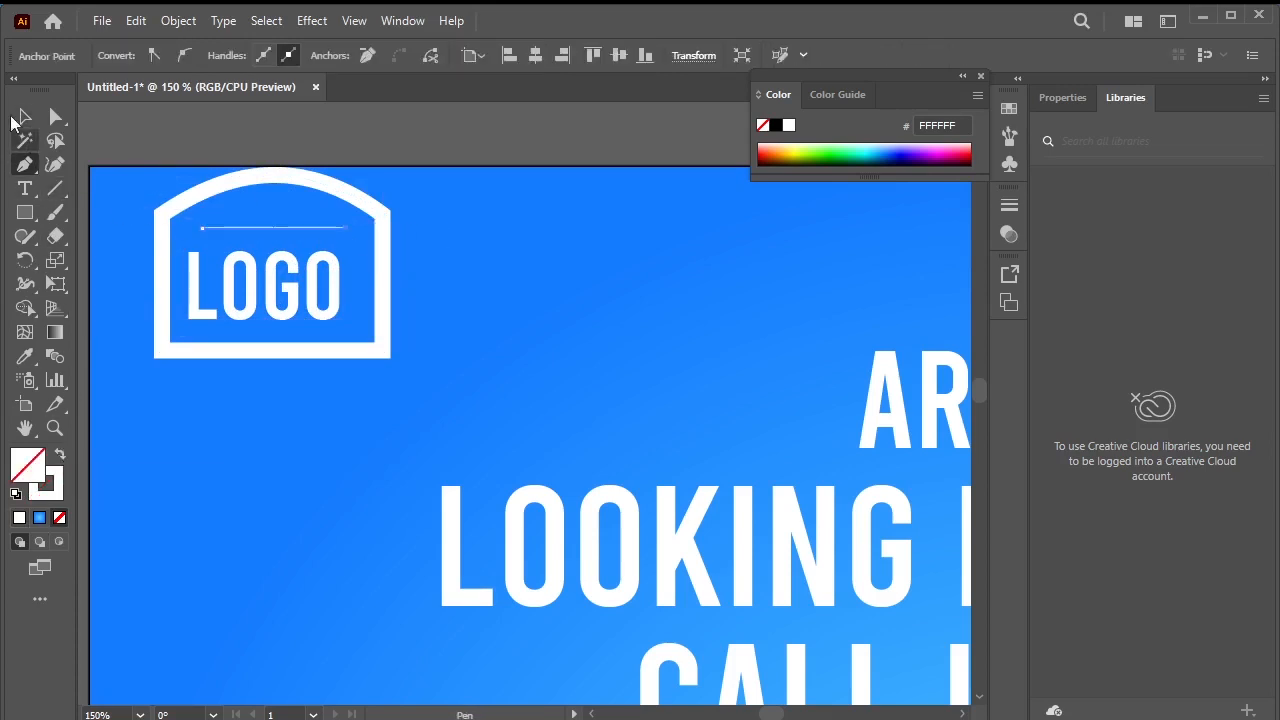
{"action": "left_click", "coordinate": [25, 116]}
{"action": "left_click", "coordinate": [349, 161]}
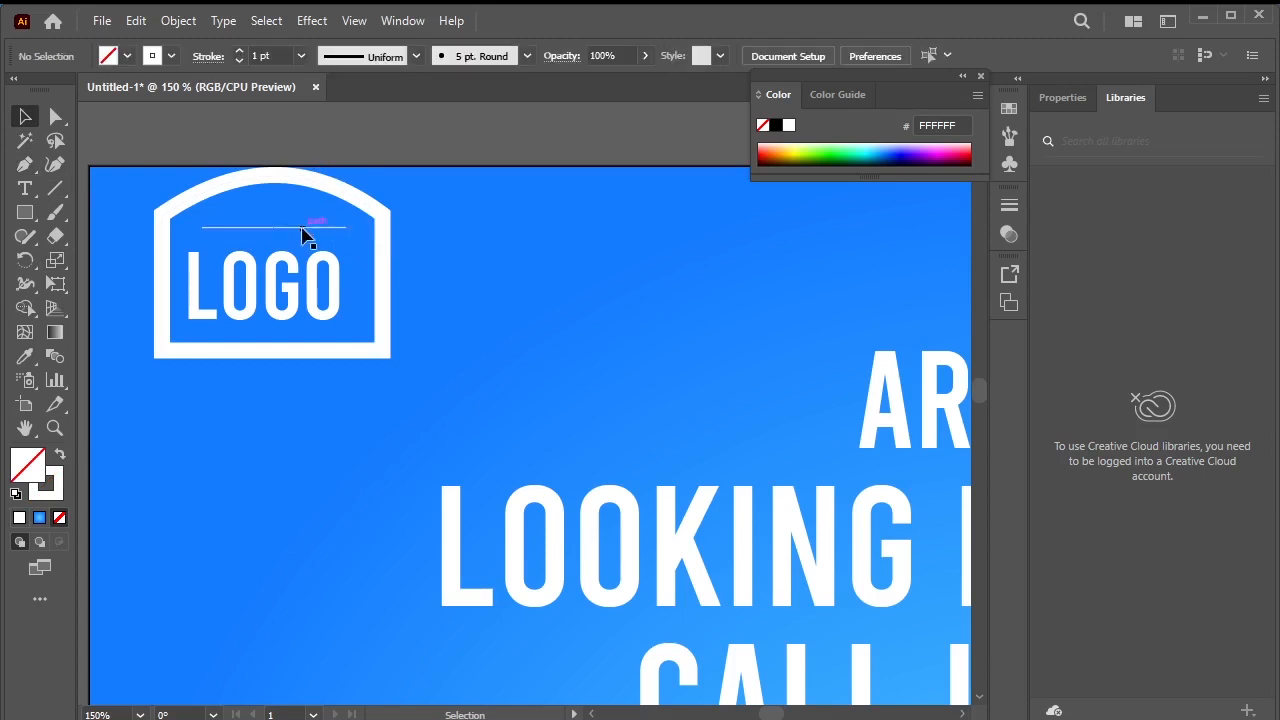
Increase the stroke weight of the line above the LOGO text to 10 pt.
{"action": "left_click", "coordinate": [303, 230]}
{"action": "left_click", "coordinate": [236, 50]}
{"action": "left_click", "coordinate": [236, 50]}
{"action": "left_click", "coordinate": [236, 50]}
{"action": "left_click", "coordinate": [236, 50]}
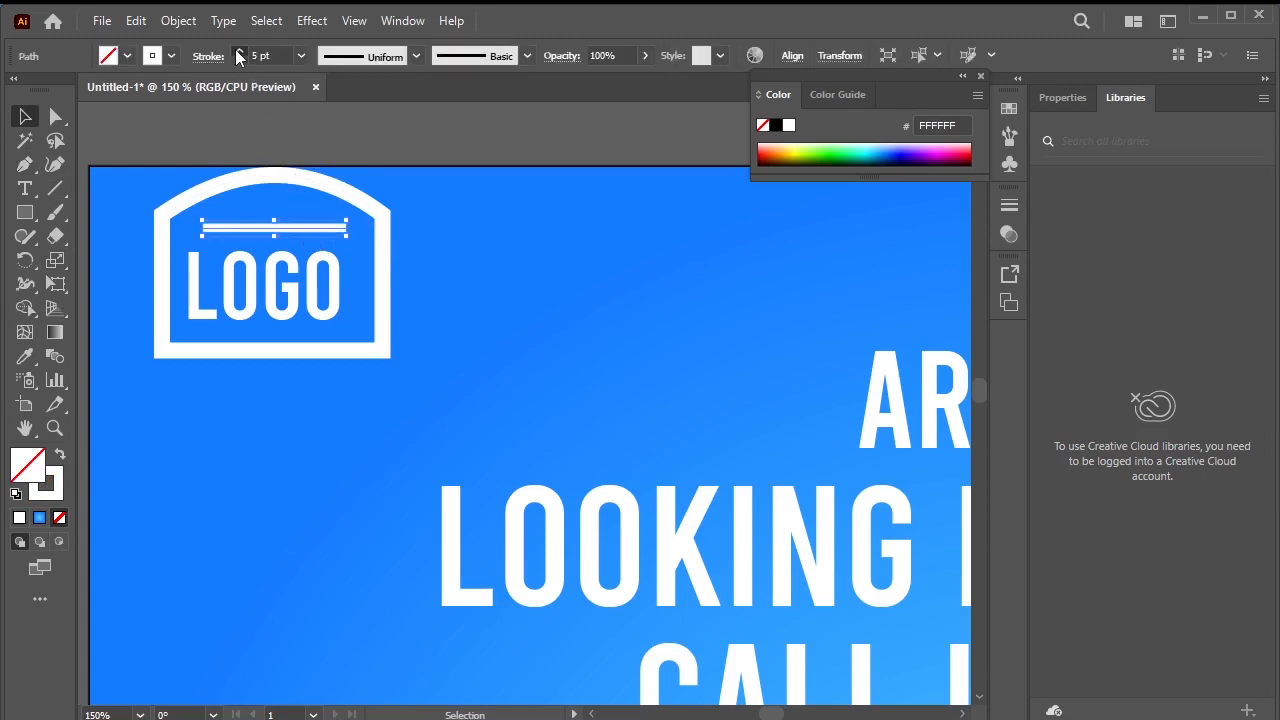
{"action": "left_click", "coordinate": [236, 50]}
{"action": "left_click", "coordinate": [236, 50]}
{"action": "left_click", "coordinate": [236, 50]}
Shrink the LOGO text to fit beneath the white bar and place a copy of the bar below the text.
{"action": "left_click_drag", "start_coordinate": [283, 310], "coordinate": [299, 287]}
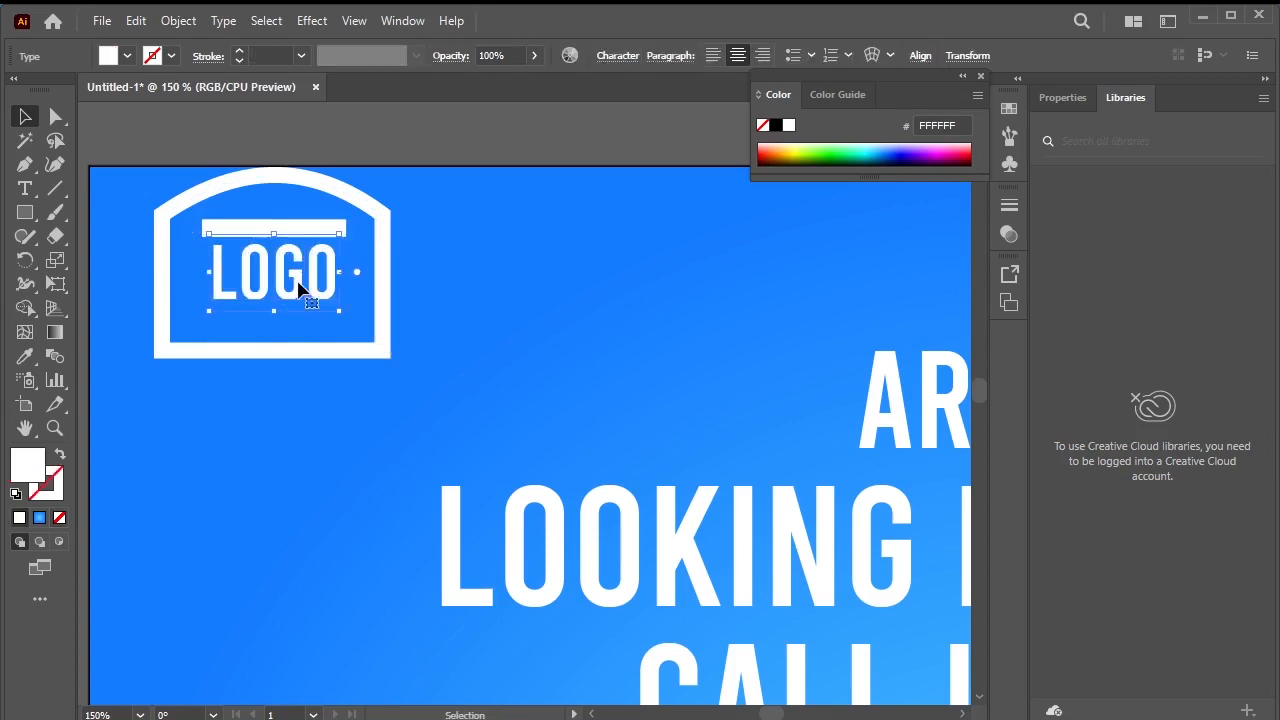
{"action": "left_click_drag", "start_coordinate": [298, 232], "coordinate": [298, 325]}
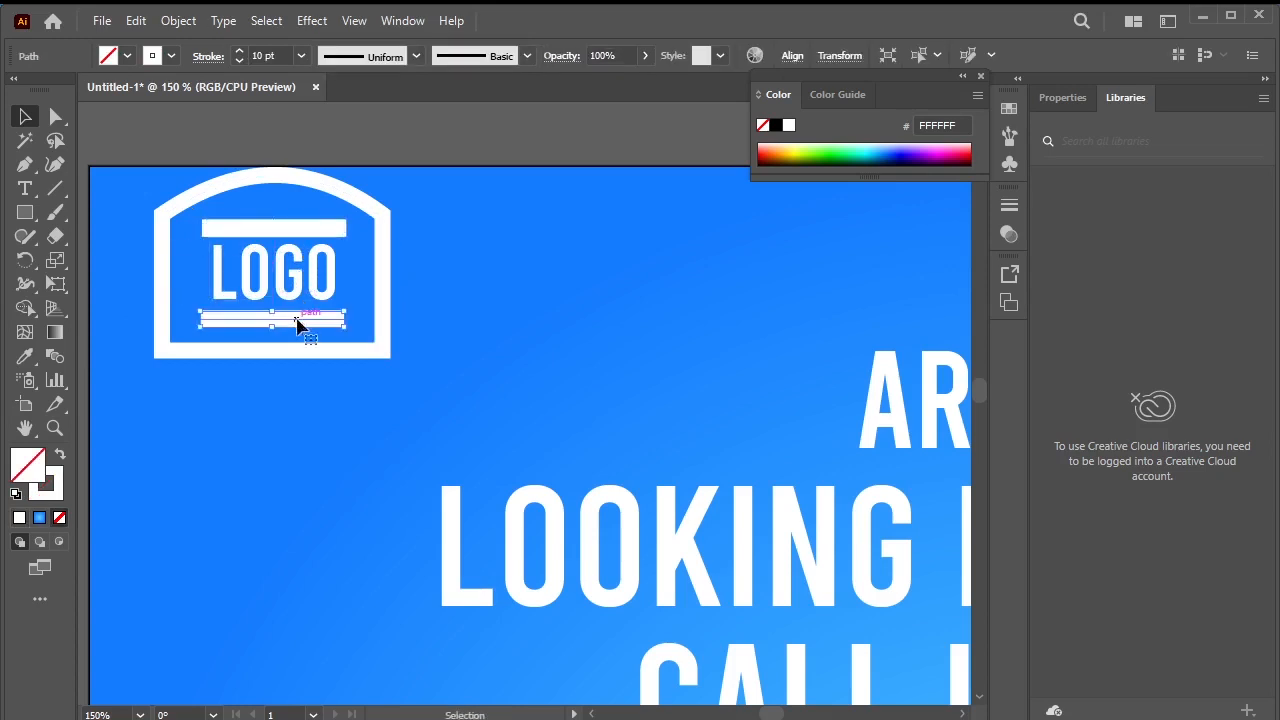
Group the two bars, the LOGO text and the arched frame into one object.
{"action": "left_click", "coordinate": [298, 265], "text": "shift"}
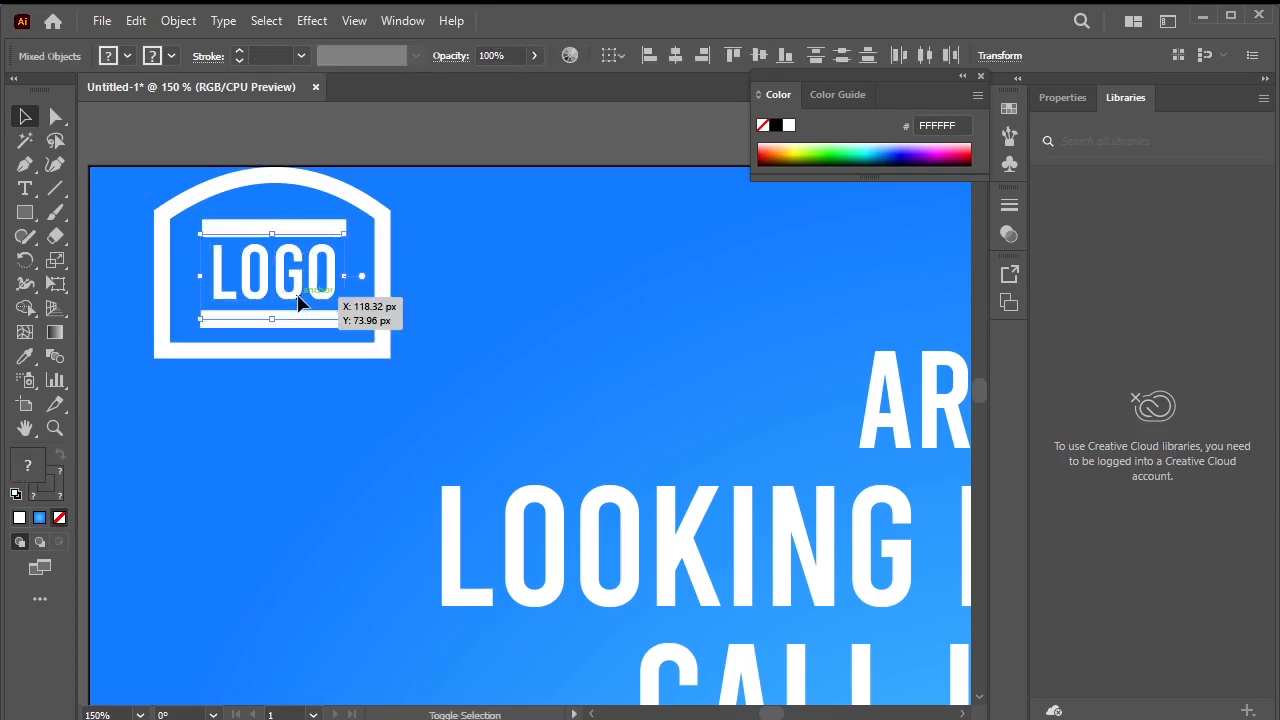
{"action": "left_click", "coordinate": [312, 226], "text": "shift"}
{"action": "left_click", "coordinate": [328, 188], "text": "shift"}
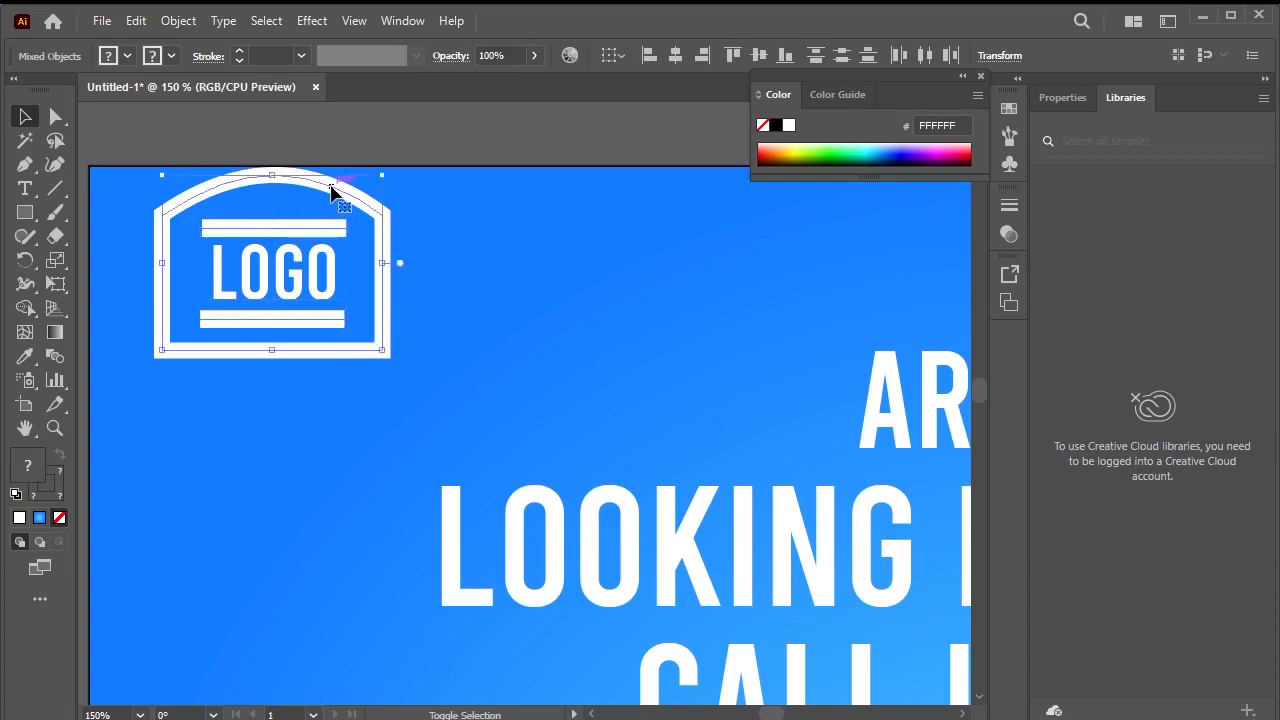
{"action": "key", "text": "ctrl+g"}
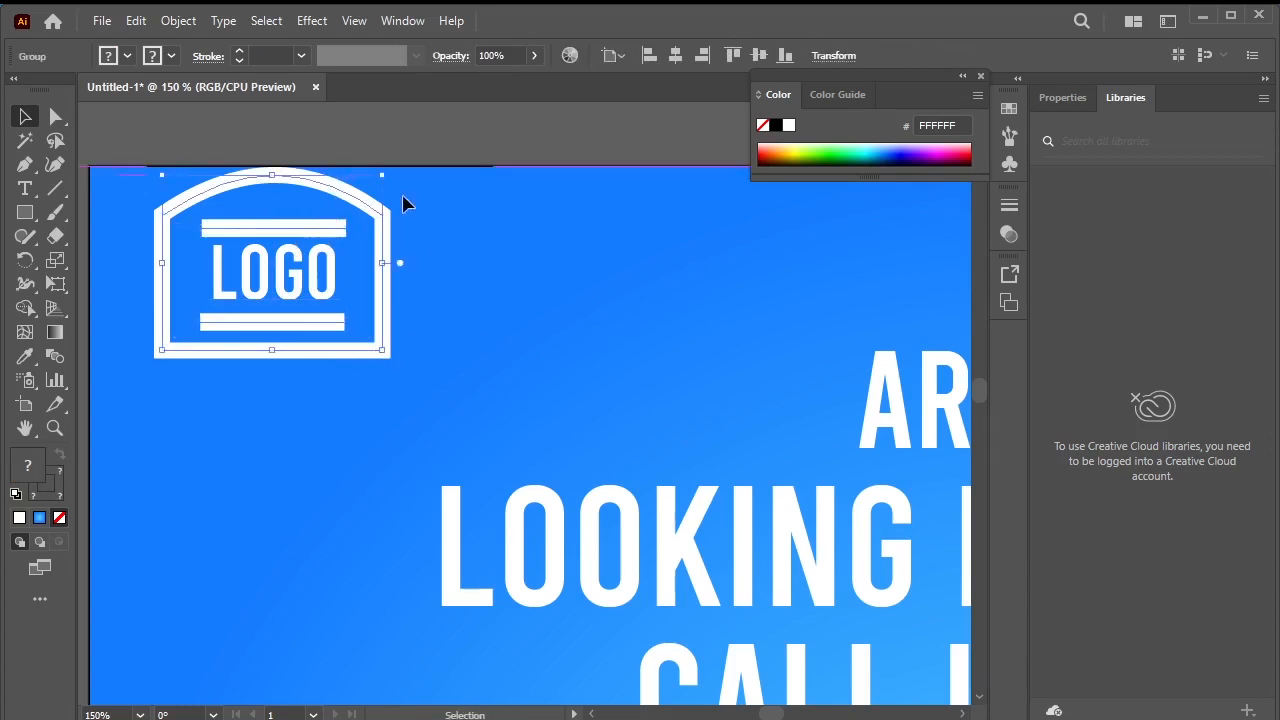
Scale the logo group down to roughly three quarters of its size and move it into the artboard's upper-left corner.
{"action": "left_click_drag", "start_coordinate": [382, 175], "coordinate": [322, 222]}
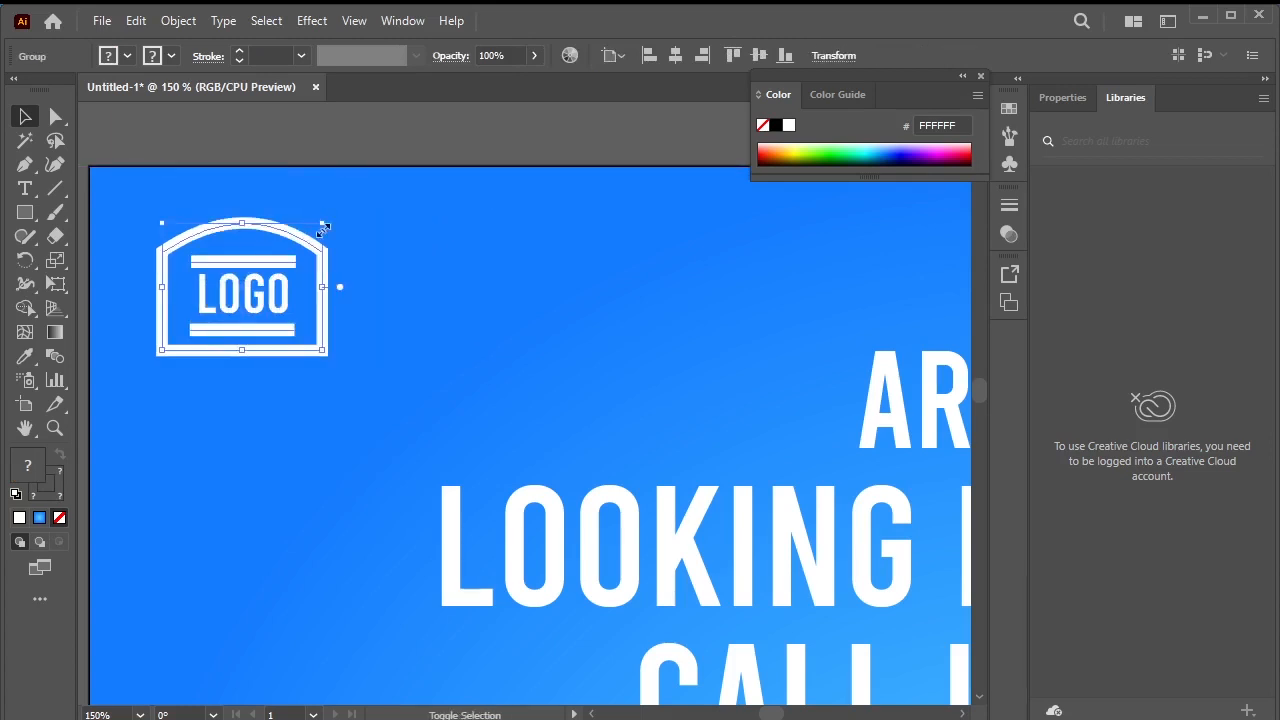
{"action": "left_click_drag", "start_coordinate": [262, 268], "coordinate": [212, 244]}
{"action": "left_click", "coordinate": [400, 350]}
{"action": "key", "text": "ctrl+minus"}
{"action": "key", "text": "ctrl+minus"}
{"action": "key", "text": "ctrl+minus"}
{"action": "key", "text": "ctrl+minus"}
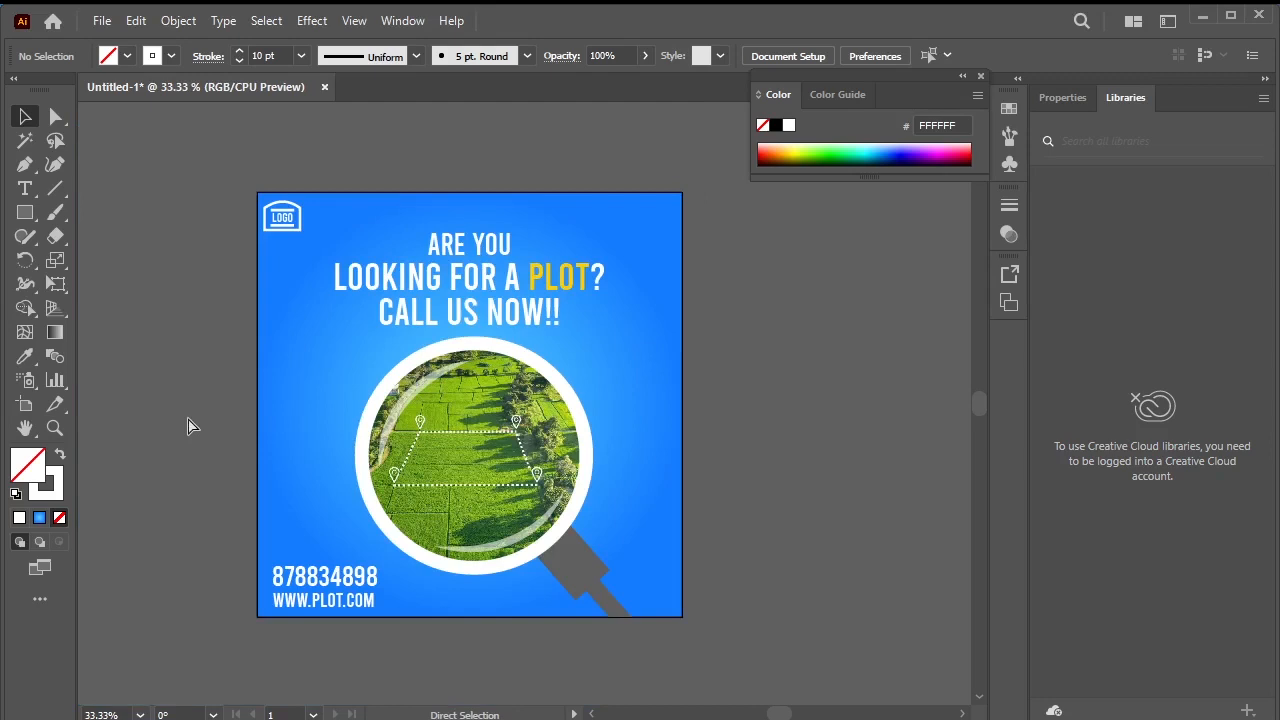
Show the rulers, place vertical guides about 40 px inside the artboard's left and right edges, and align the logo to the left guide.
{"action": "key", "text": "ctrl+r"}
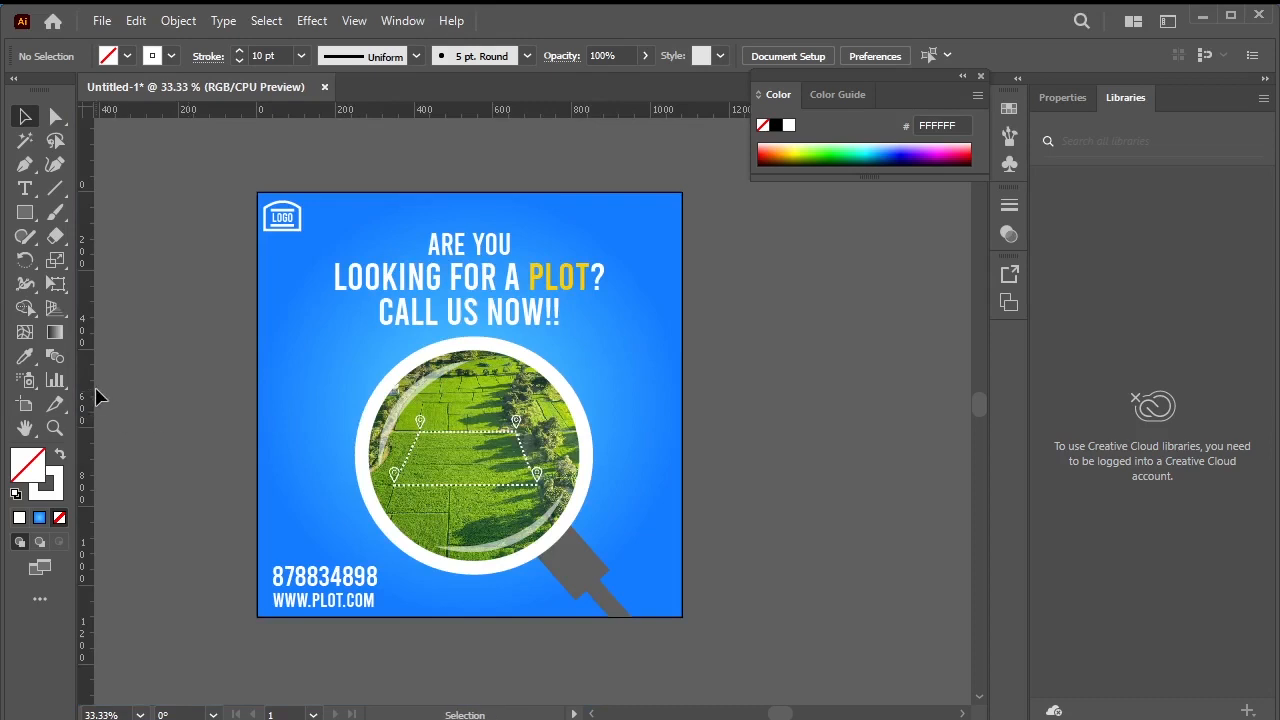
{"action": "left_click_drag", "start_coordinate": [93, 397], "coordinate": [272, 514]}
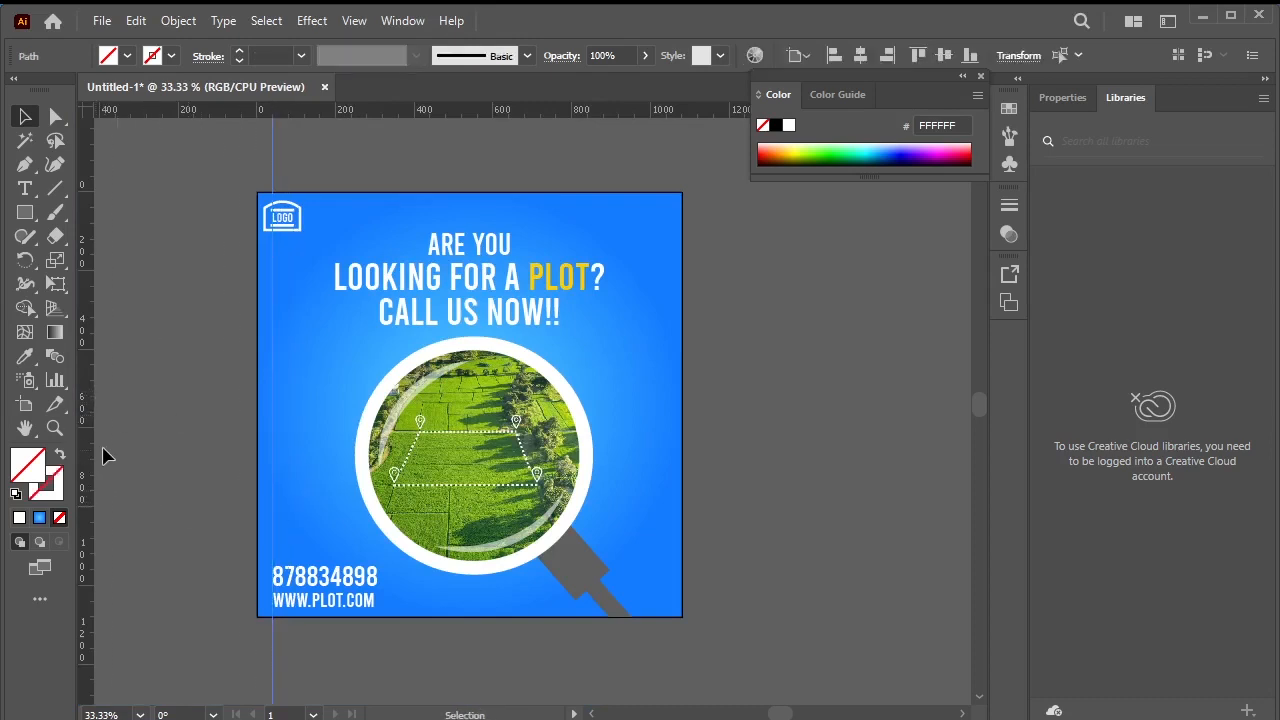
{"action": "left_click_drag", "start_coordinate": [90, 456], "coordinate": [666, 612]}
{"action": "left_click", "coordinate": [776, 369]}
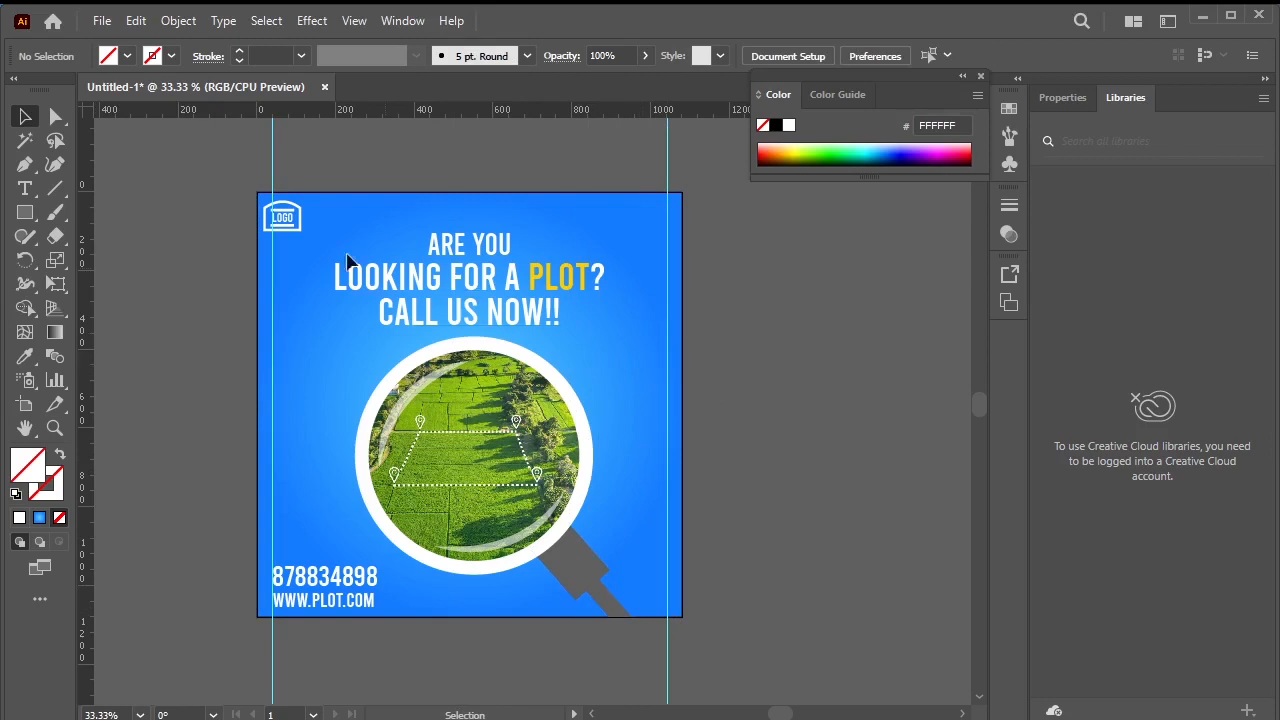
{"action": "left_click_drag", "start_coordinate": [284, 215], "coordinate": [287, 220]}
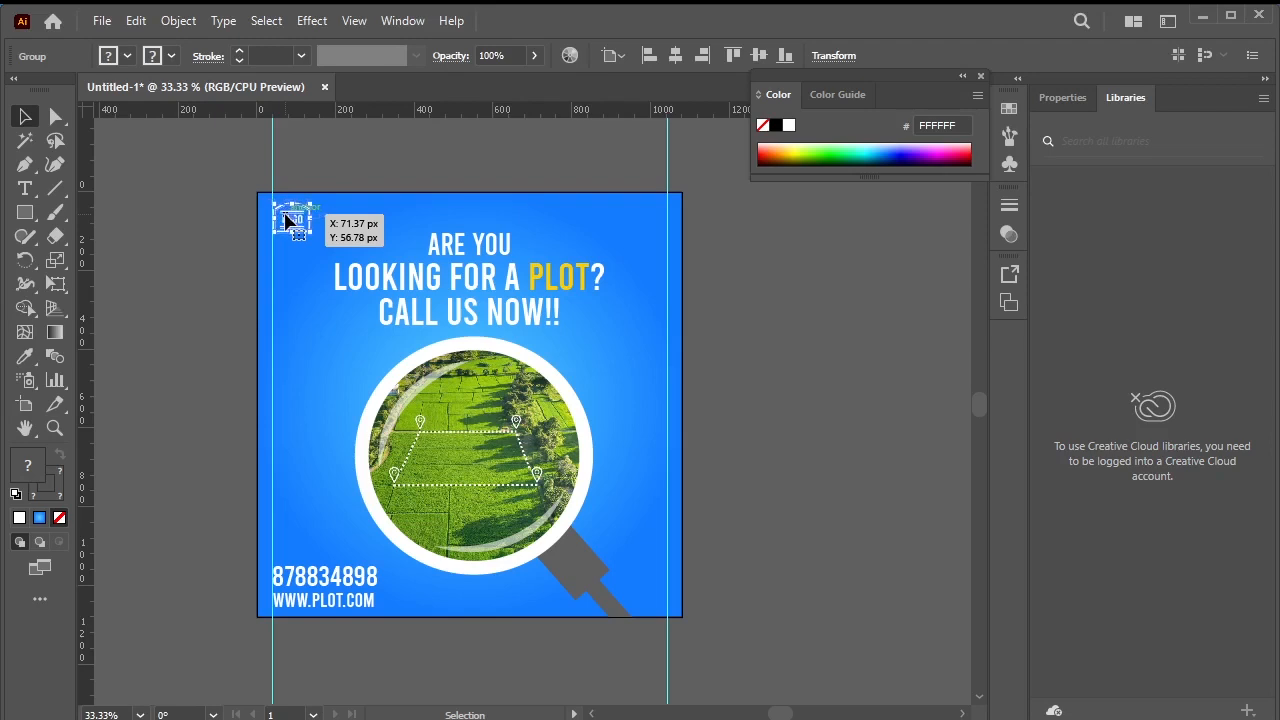
{"action": "left_click", "coordinate": [760, 392]}
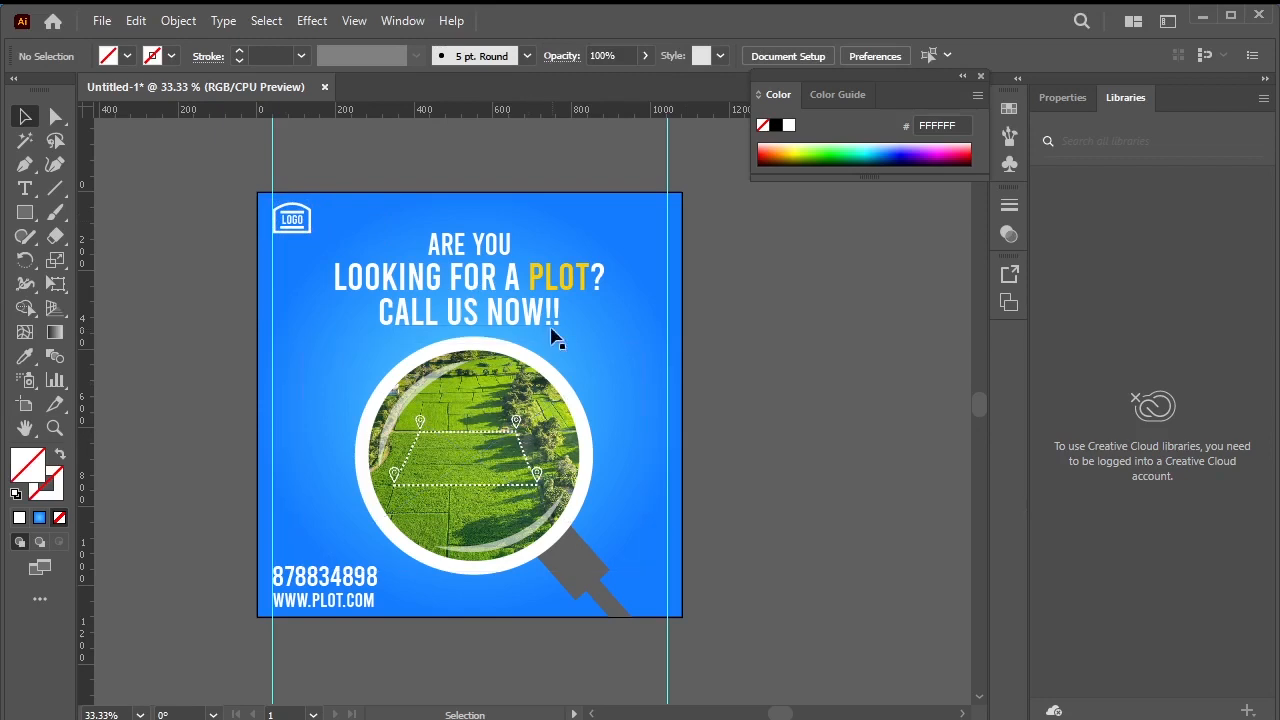
Apply a Drop Shadow to the magnifying glass group: Multiply, 75% opacity, 7 px X and Y offsets, 5 px blur, black.
{"action": "left_click_drag", "start_coordinate": [477, 346], "coordinate": [477, 347]}
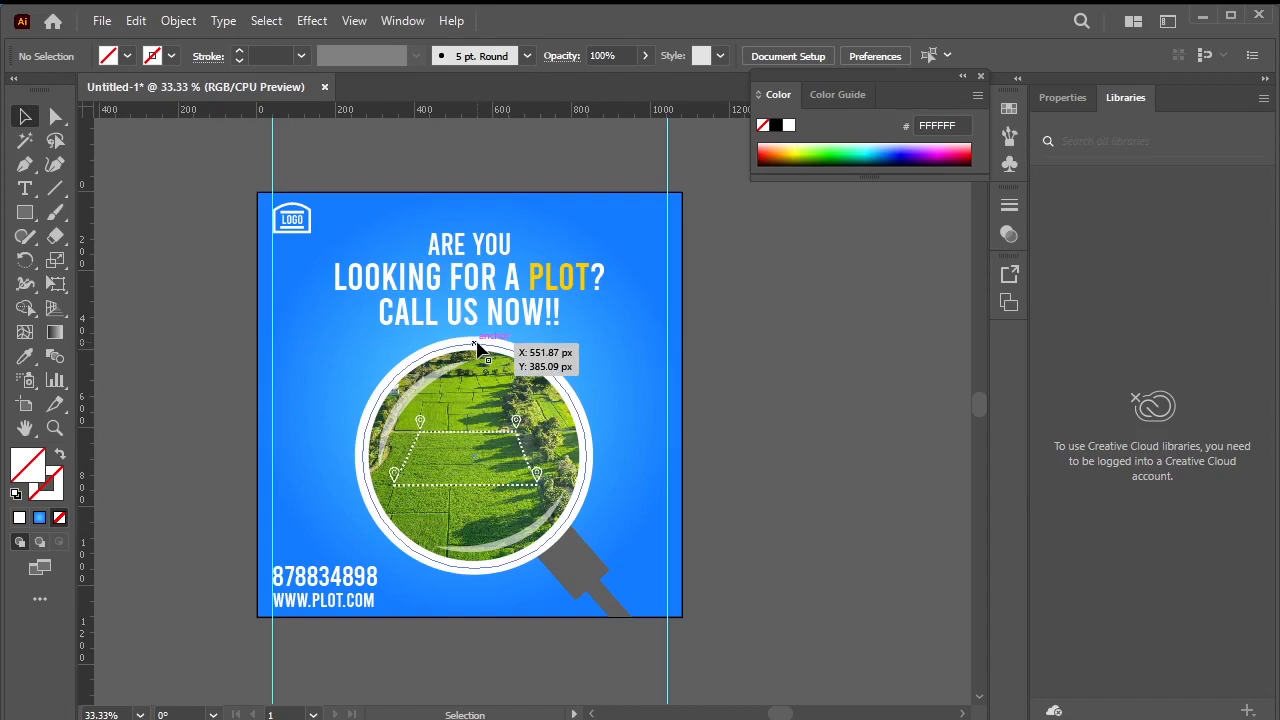
{"action": "left_click_drag", "start_coordinate": [477, 347], "coordinate": [477, 346]}
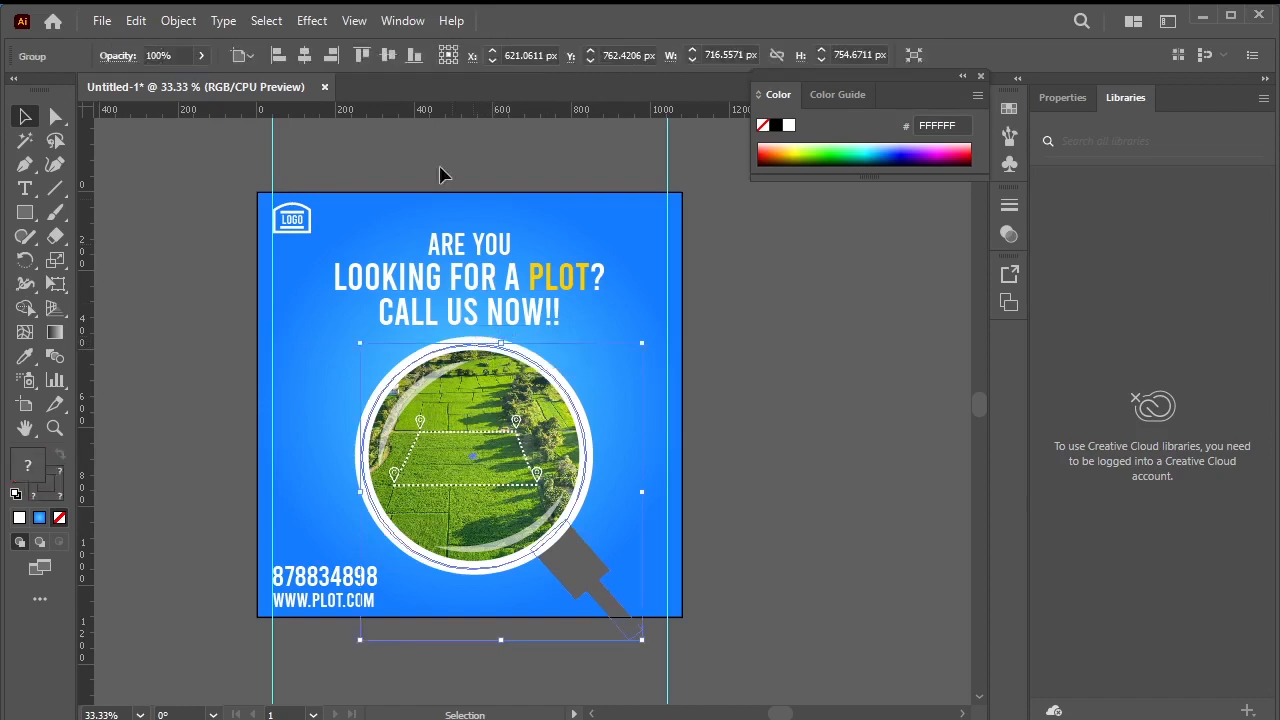
{"action": "left_click", "coordinate": [309, 21]}
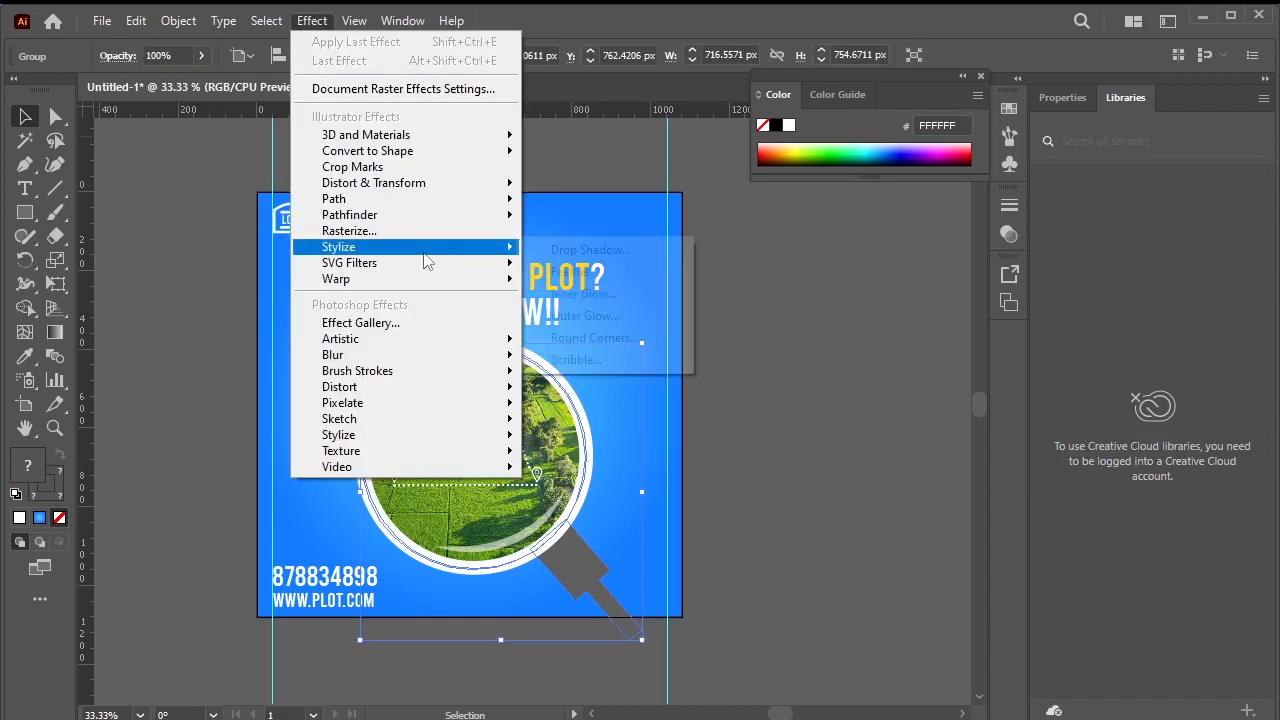
{"action": "mouse_move", "coordinate": [338, 247]}
{"action": "left_click", "coordinate": [557, 252]}
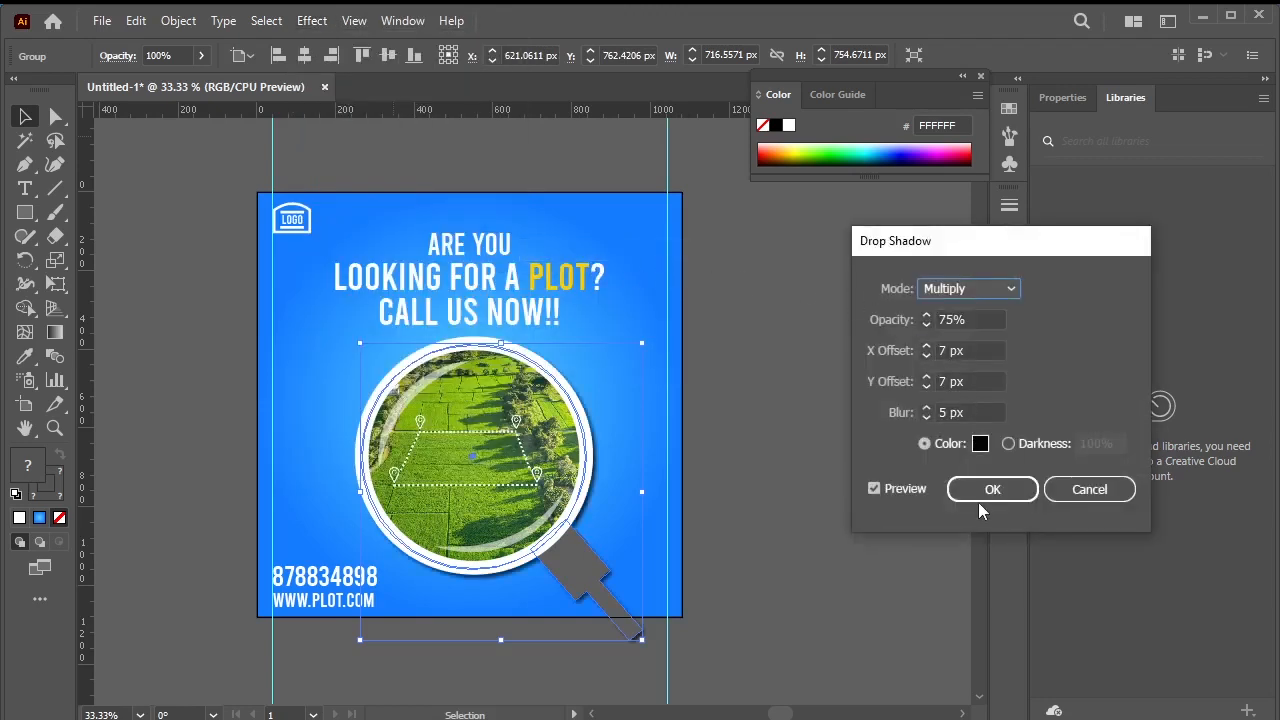
{"action": "left_click", "coordinate": [993, 490]}
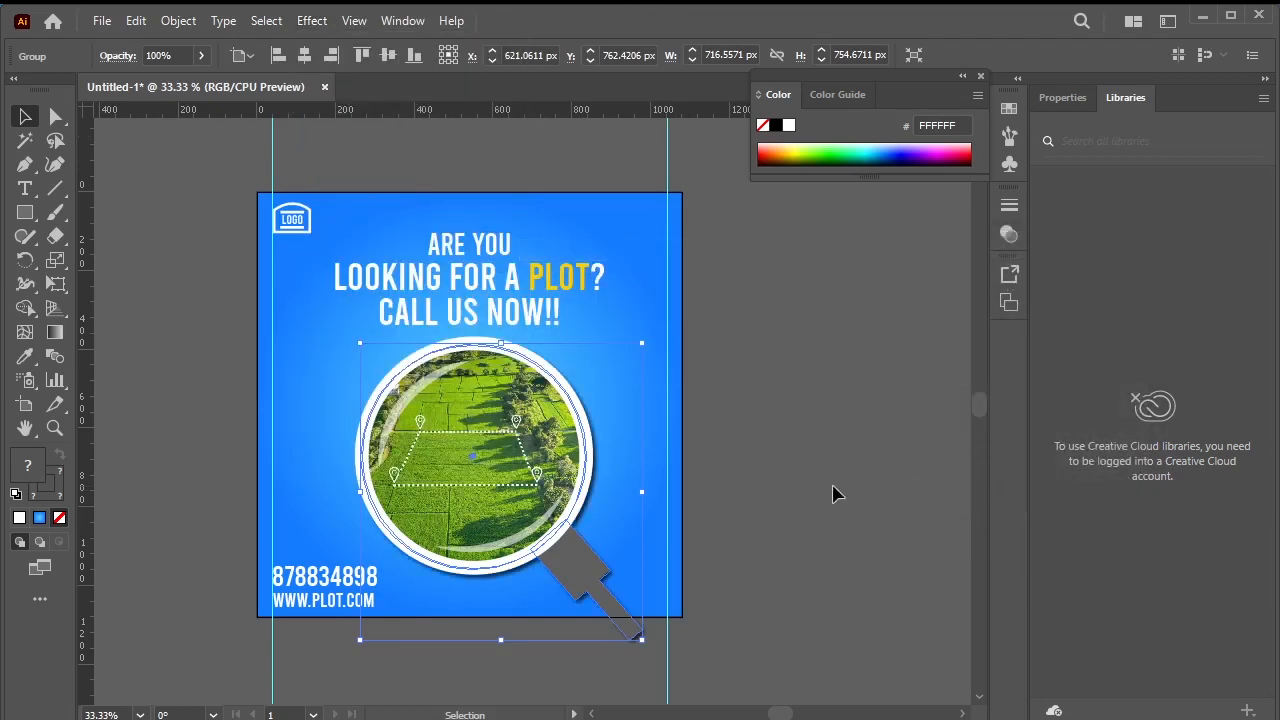
{"action": "left_click", "coordinate": [878, 515]}
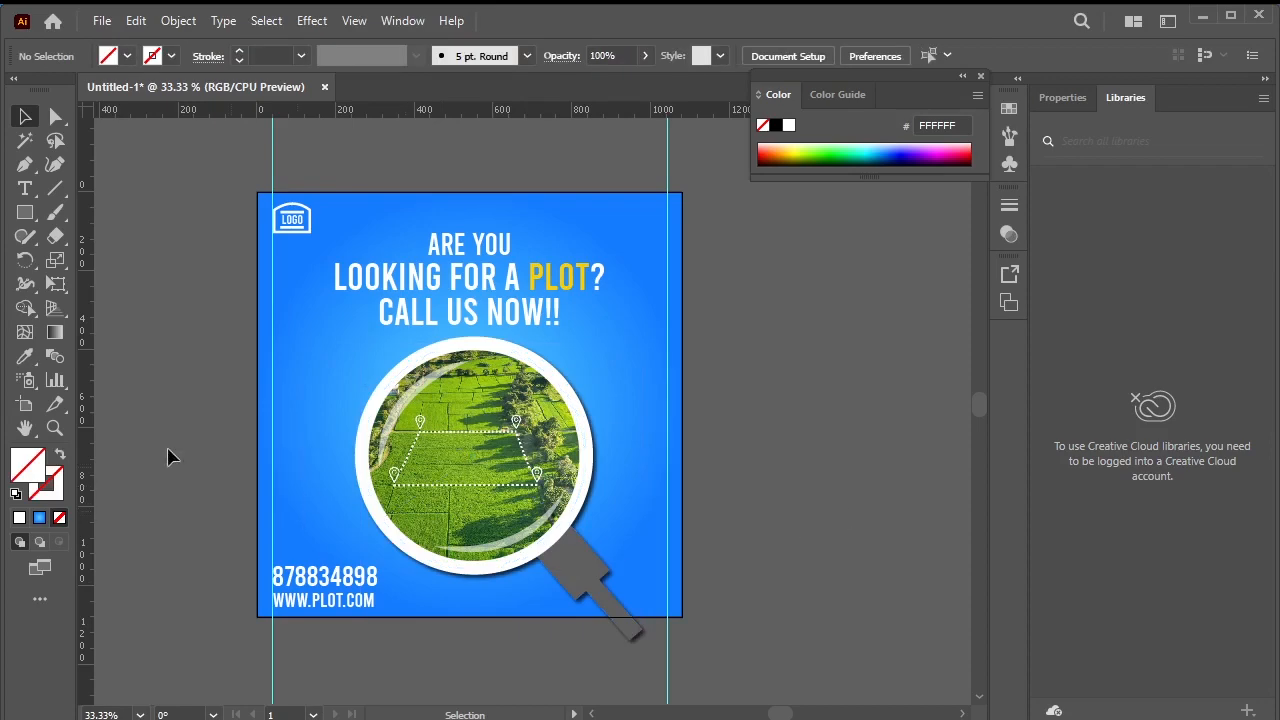
Group all the unlocked artwork on the artboard together with the guides and lock the group.
{"action": "left_click_drag", "start_coordinate": [226, 202], "coordinate": [751, 640]}
{"action": "right_click", "coordinate": [493, 245]}
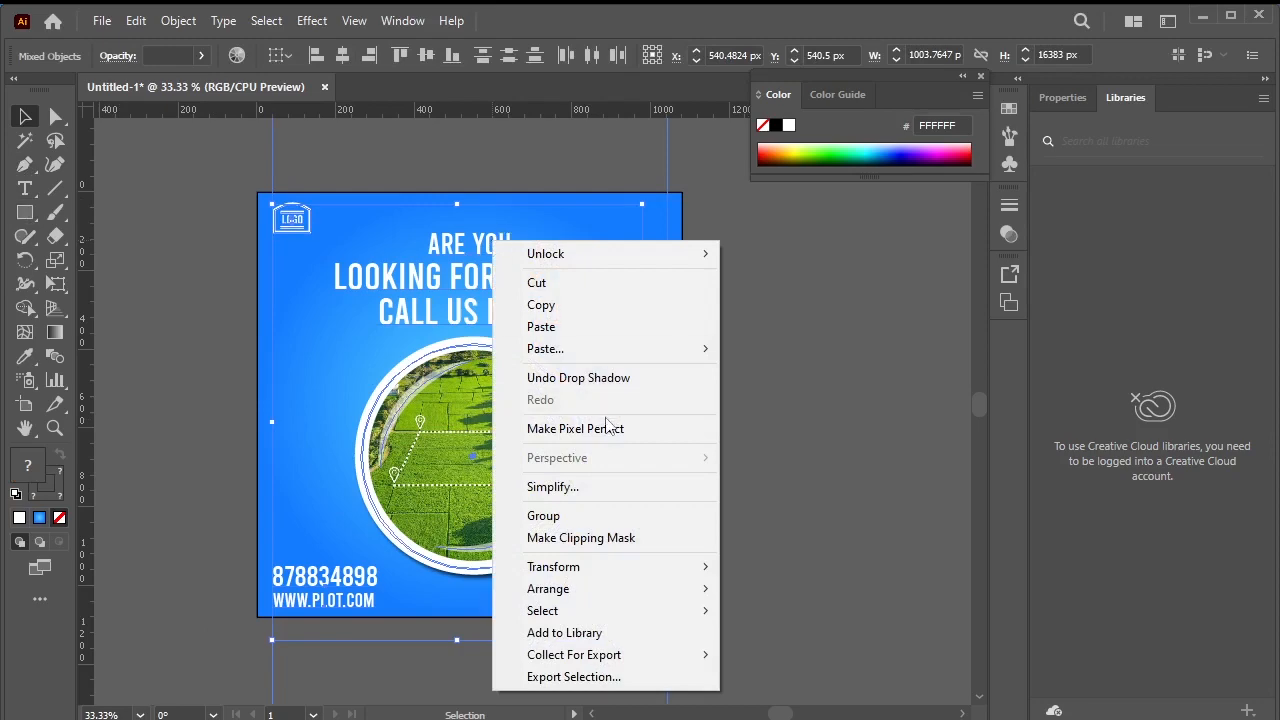
{"action": "left_click", "coordinate": [597, 516]}
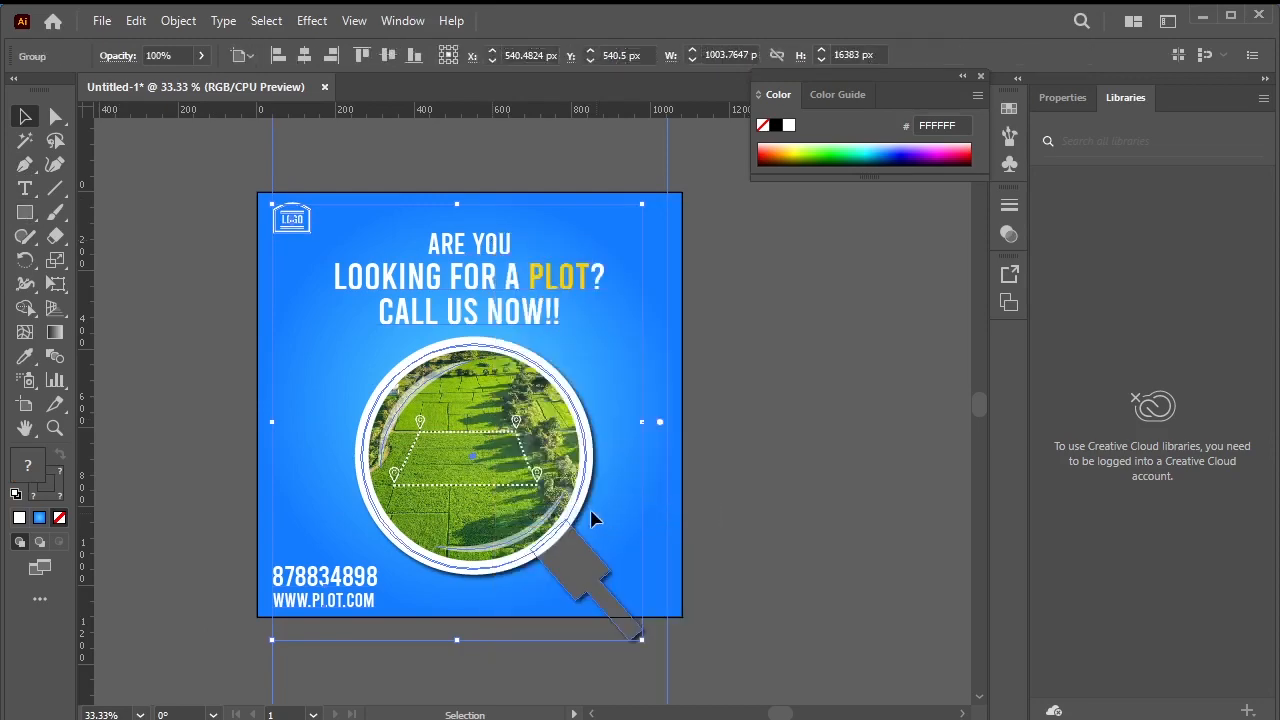
{"action": "left_click", "coordinate": [176, 21]}
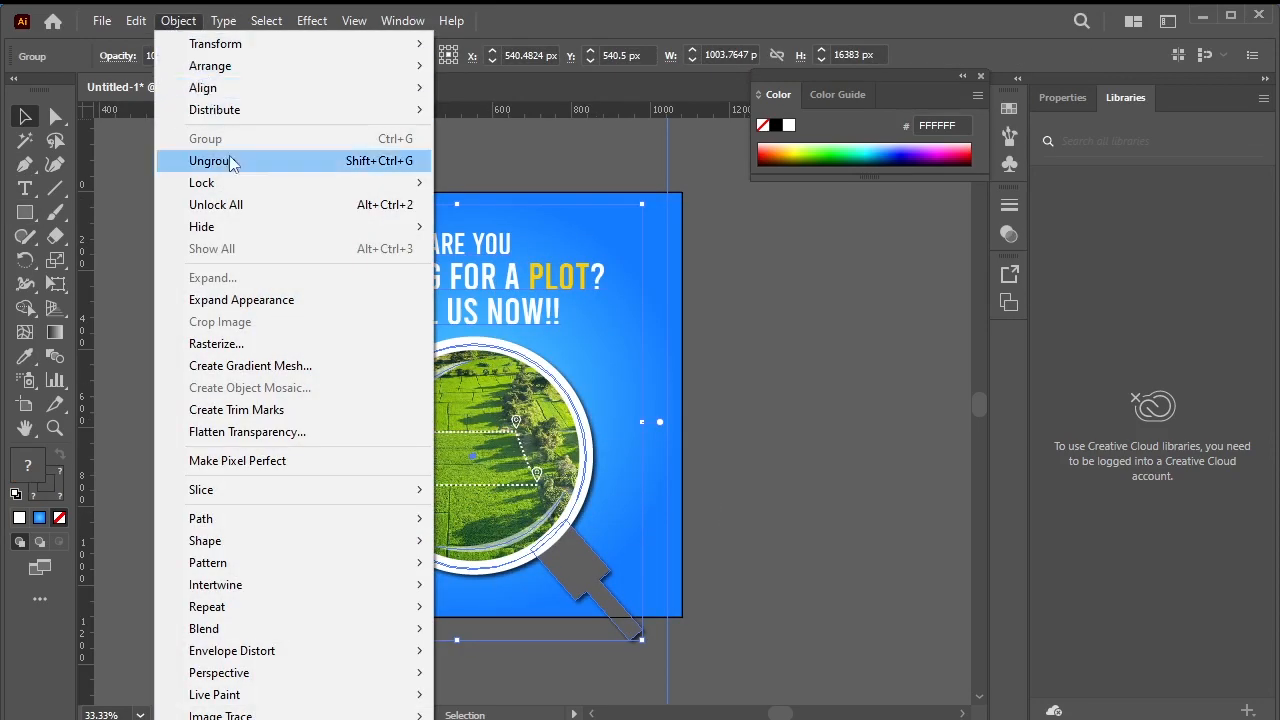
{"action": "mouse_move", "coordinate": [394, 183]}
{"action": "left_click", "coordinate": [457, 183]}
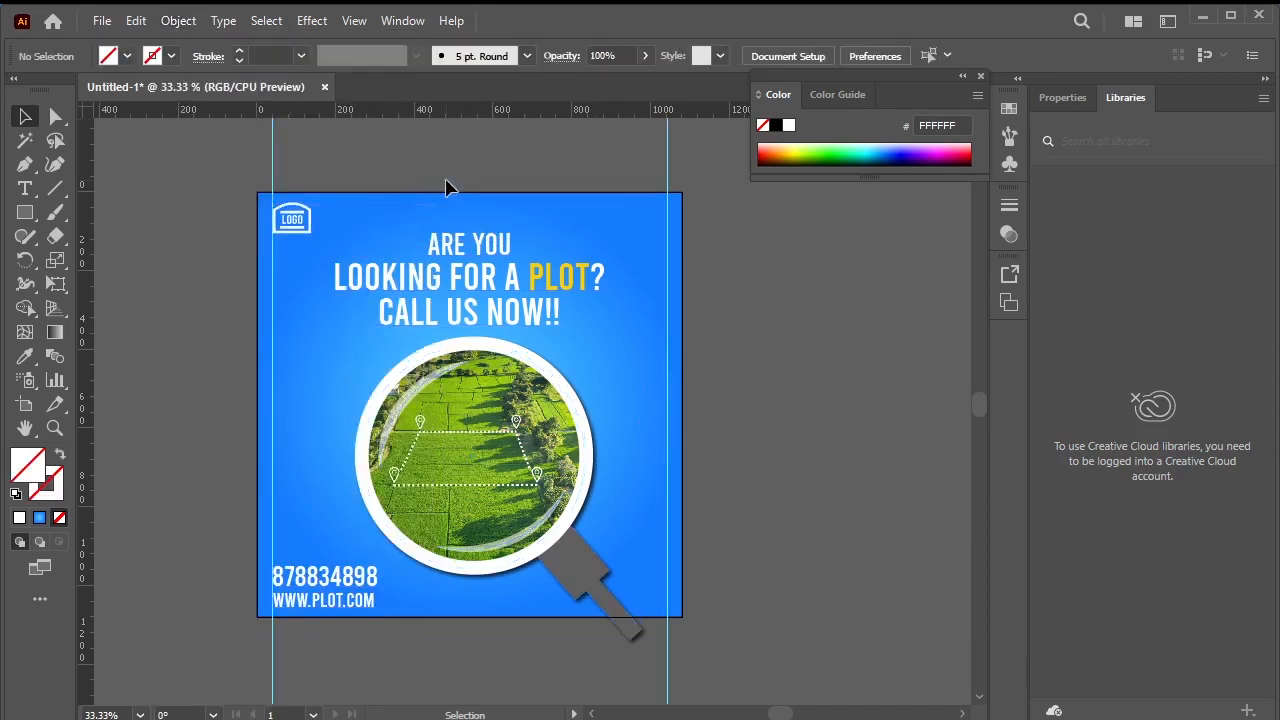
Draw a closed skyline outline of uneven, straight-edged towers across the full artboard width with the Pen tool, over the headline's last line and magnifying glass.
{"action": "left_click", "coordinate": [257, 437]}
{"action": "left_click", "coordinate": [274, 437]}
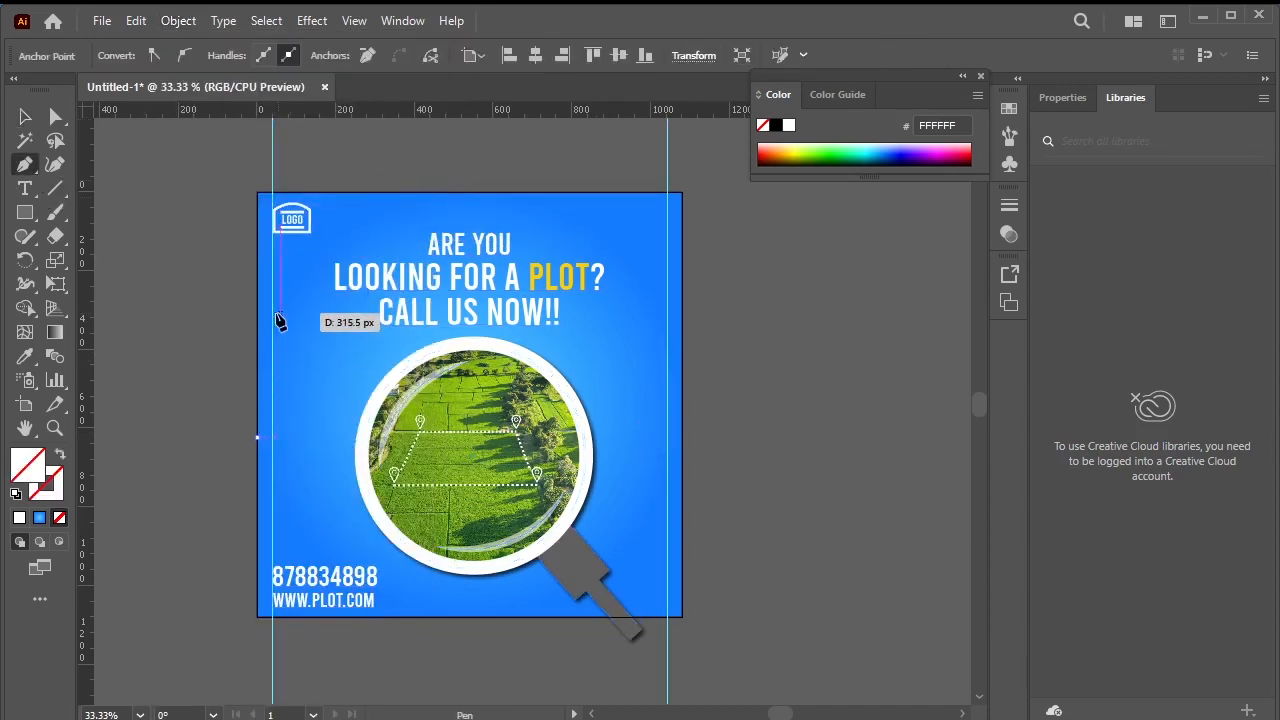
{"action": "left_click", "coordinate": [274, 313]}
{"action": "left_click", "coordinate": [305, 437]}
{"action": "left_click", "coordinate": [310, 437]}
{"action": "left_click", "coordinate": [310, 351]}
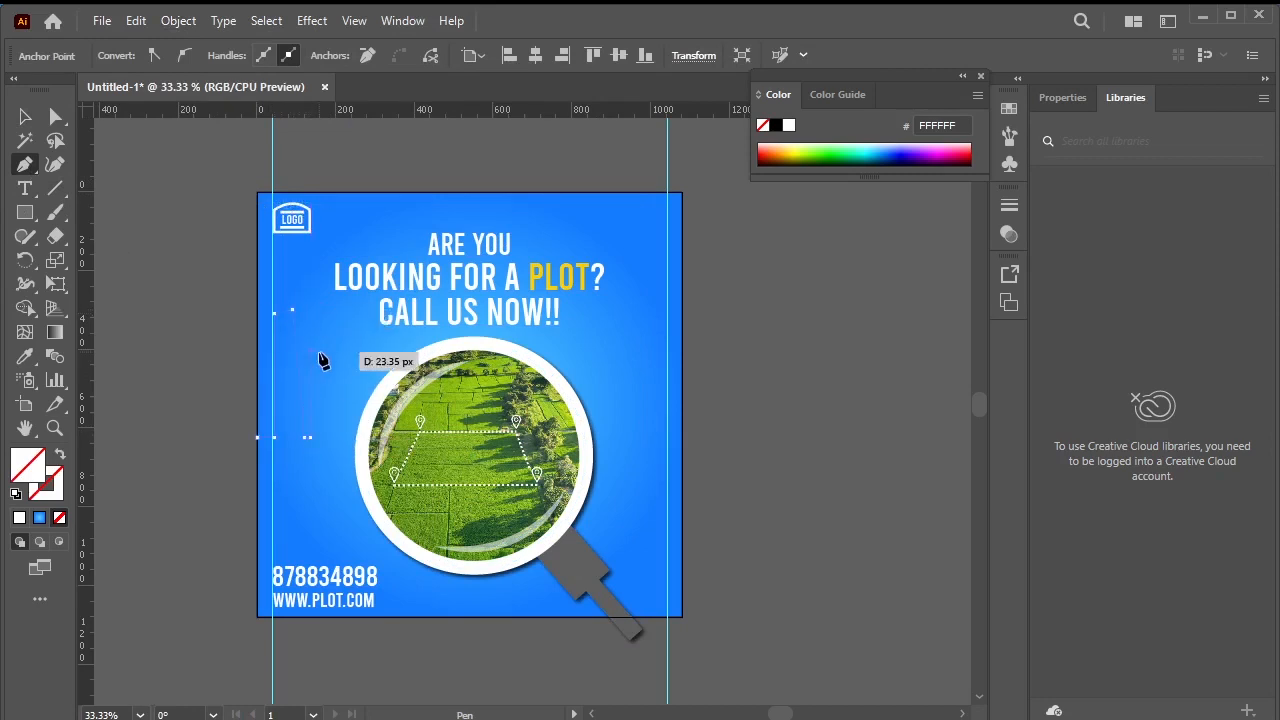
{"action": "left_click", "coordinate": [322, 352]}
{"action": "left_click", "coordinate": [322, 372]}
{"action": "left_click", "coordinate": [334, 372]}
{"action": "left_click", "coordinate": [322, 298]}
{"action": "left_click", "coordinate": [341, 298]}
{"action": "left_click", "coordinate": [341, 429]}
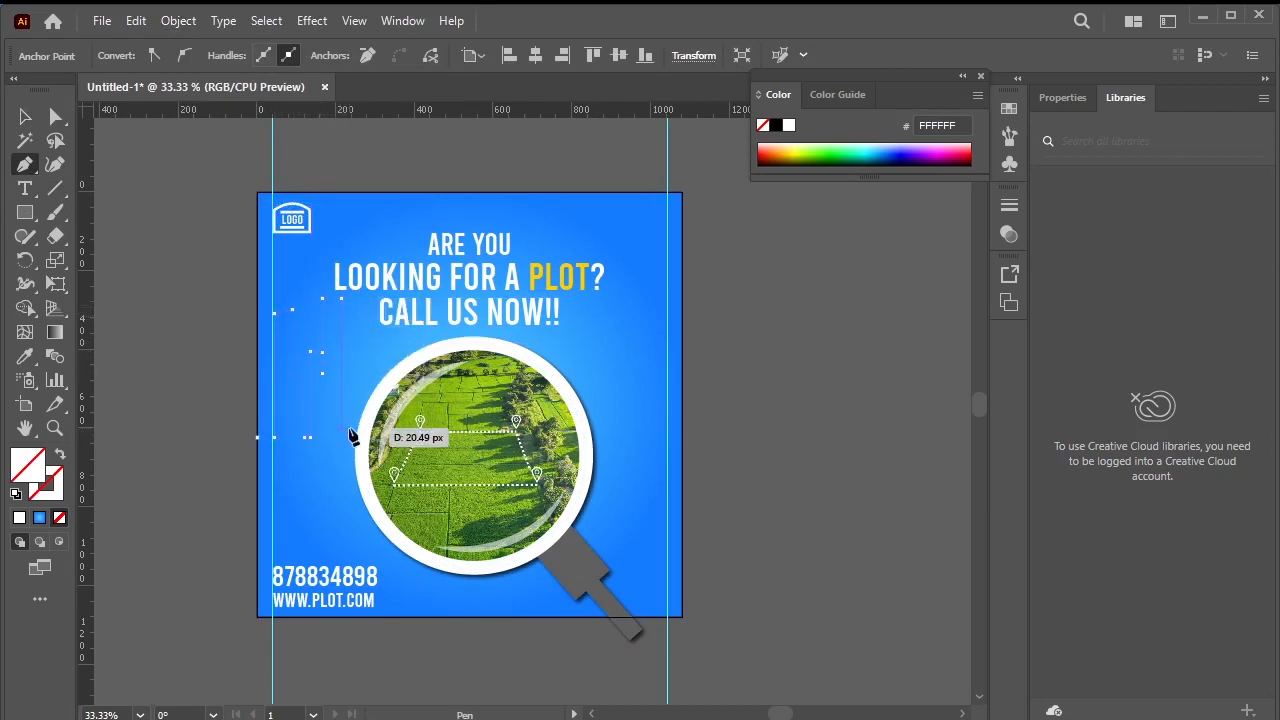
{"action": "left_click", "coordinate": [349, 429]}
{"action": "left_click", "coordinate": [349, 310]}
{"action": "left_click", "coordinate": [361, 315]}
{"action": "left_click", "coordinate": [362, 345]}
{"action": "left_click", "coordinate": [374, 349]}
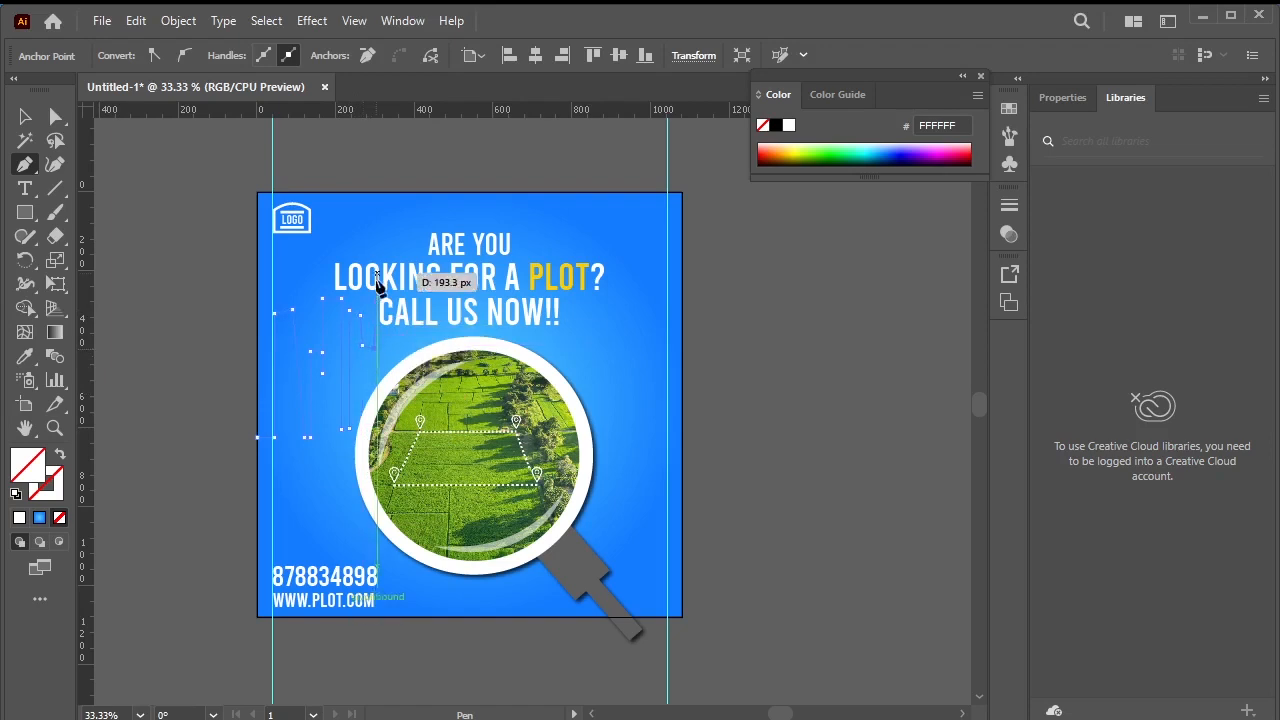
{"action": "left_click", "coordinate": [378, 306]}
{"action": "left_click", "coordinate": [392, 306]}
{"action": "left_click", "coordinate": [391, 423]}
{"action": "left_click", "coordinate": [418, 422]}
{"action": "left_click", "coordinate": [418, 338]}
{"action": "left_click", "coordinate": [435, 338]}
{"action": "left_click", "coordinate": [435, 394]}
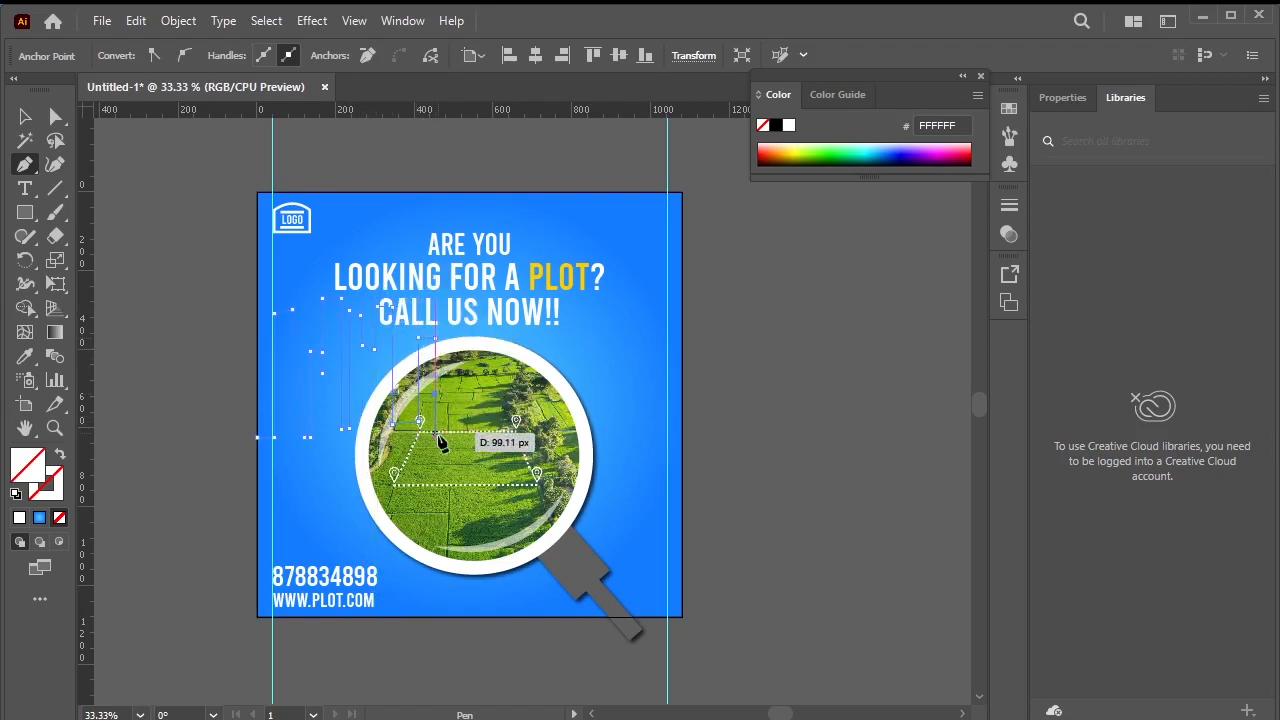
{"action": "left_click", "coordinate": [435, 437]}
{"action": "left_click", "coordinate": [469, 437]}
{"action": "left_click", "coordinate": [466, 320]}
{"action": "left_click", "coordinate": [489, 320]}
{"action": "left_click", "coordinate": [489, 367]}
{"action": "left_click", "coordinate": [510, 367]}
{"action": "left_click", "coordinate": [510, 304]}
{"action": "left_click", "coordinate": [526, 304]}
{"action": "left_click", "coordinate": [526, 430]}
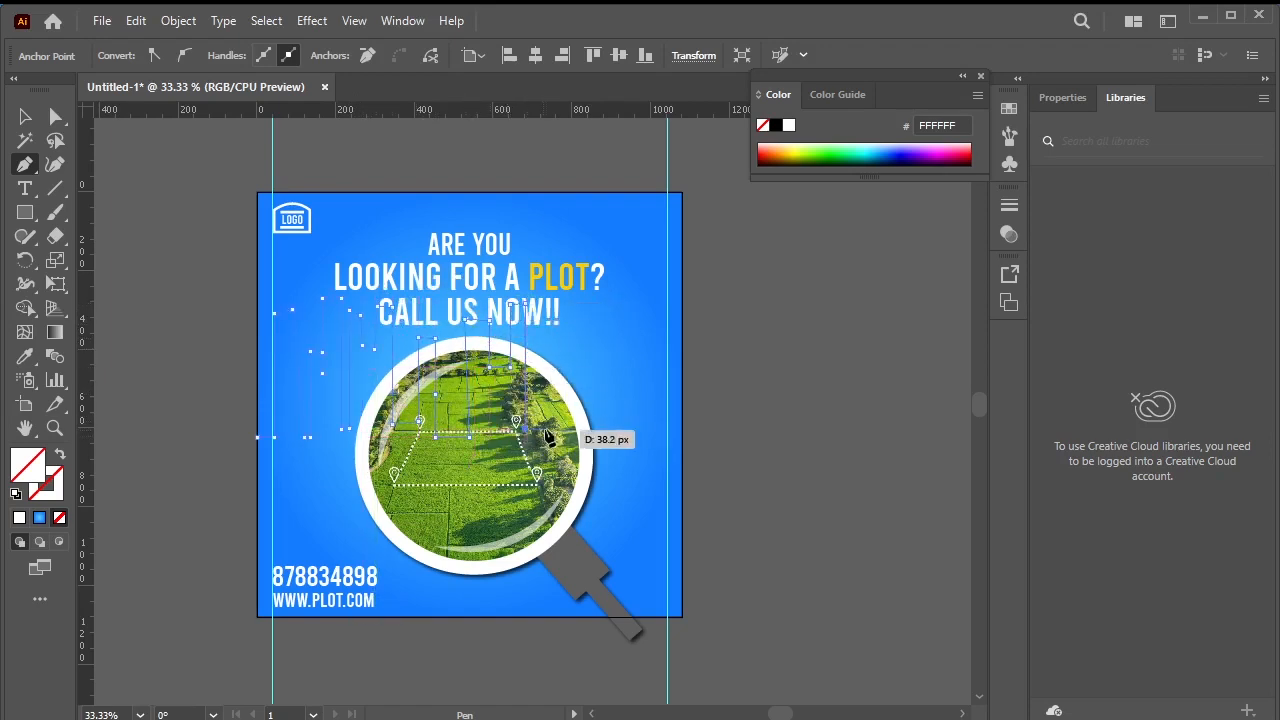
{"action": "left_click", "coordinate": [546, 428]}
{"action": "left_click", "coordinate": [529, 312]}
{"action": "left_click", "coordinate": [564, 313]}
{"action": "left_click", "coordinate": [556, 408]}
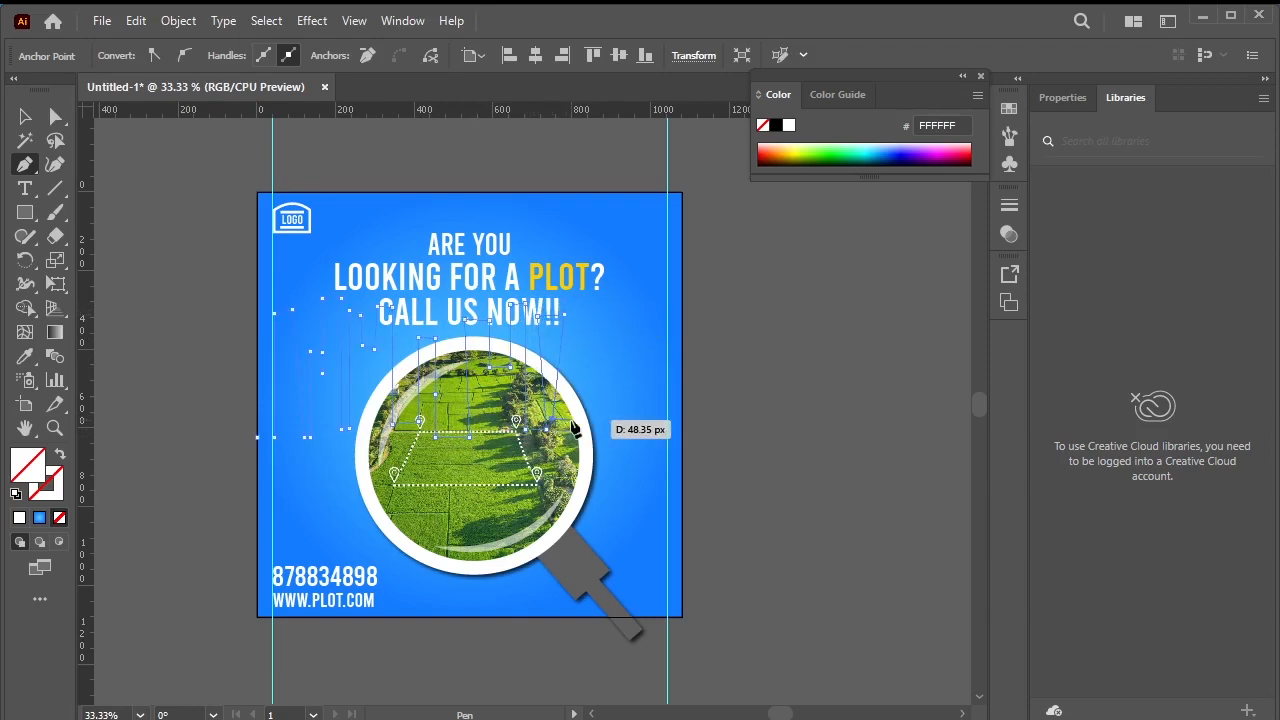
{"action": "left_click", "coordinate": [571, 419]}
{"action": "left_click", "coordinate": [564, 375]}
{"action": "left_click", "coordinate": [568, 304]}
{"action": "left_click", "coordinate": [586, 307]}
{"action": "left_click", "coordinate": [586, 425]}
{"action": "left_click", "coordinate": [599, 381]}
{"action": "left_click", "coordinate": [599, 315]}
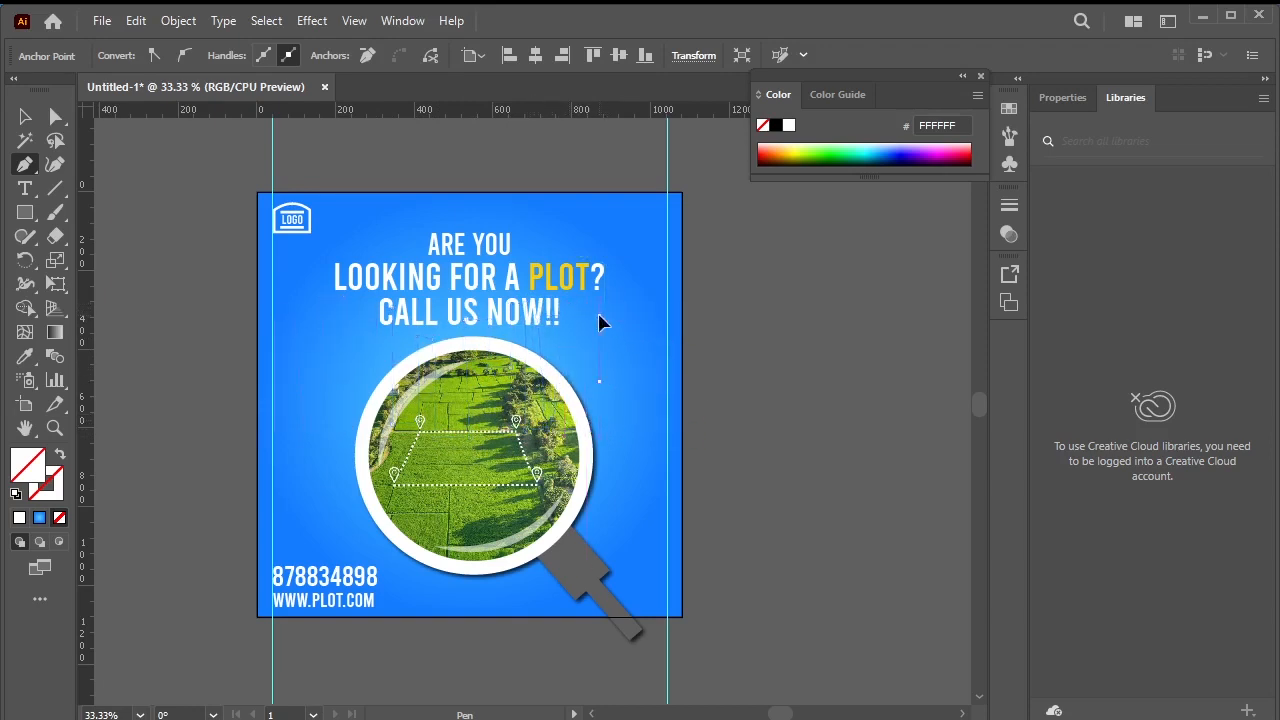
{"action": "left_click", "coordinate": [615, 315]}
{"action": "left_click", "coordinate": [615, 428]}
{"action": "left_click", "coordinate": [630, 428]}
{"action": "left_click", "coordinate": [631, 299]}
{"action": "left_click", "coordinate": [638, 299]}
{"action": "left_click", "coordinate": [638, 373]}
{"action": "left_click", "coordinate": [654, 388]}
{"action": "left_click", "coordinate": [654, 303]}
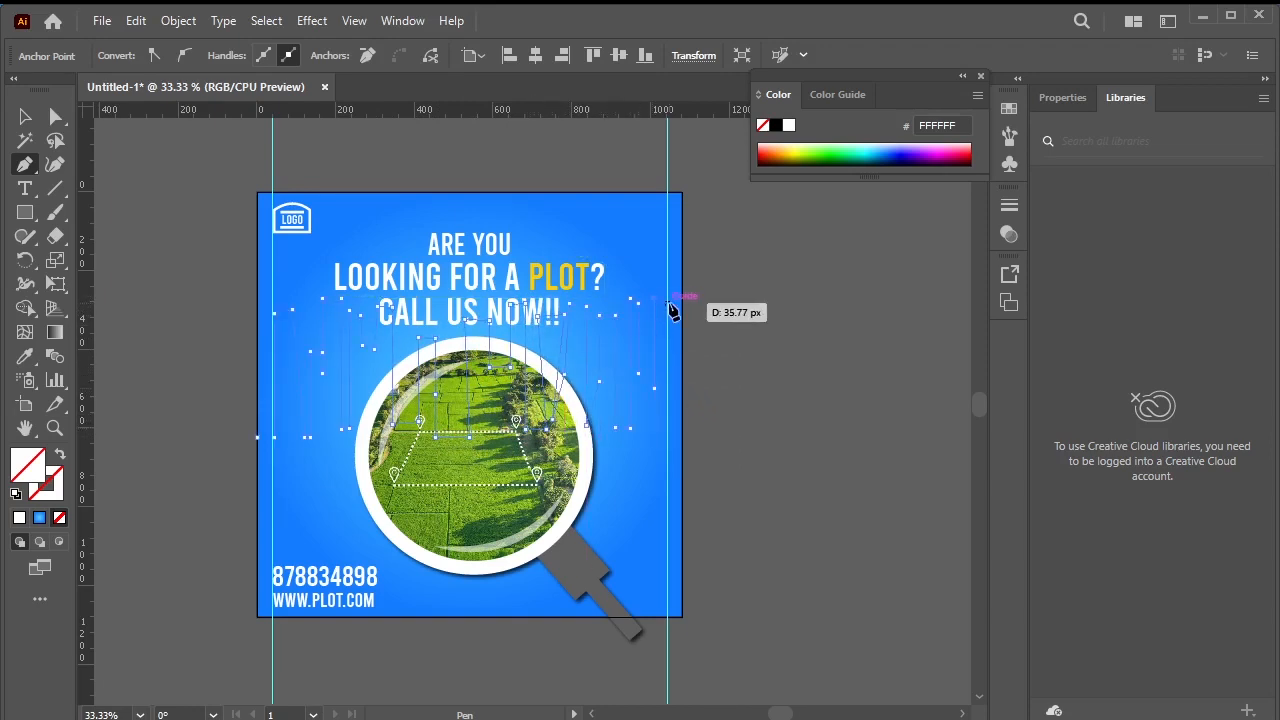
{"action": "left_click", "coordinate": [667, 303]}
{"action": "left_click", "coordinate": [667, 367]}
{"action": "left_click", "coordinate": [682, 292]}
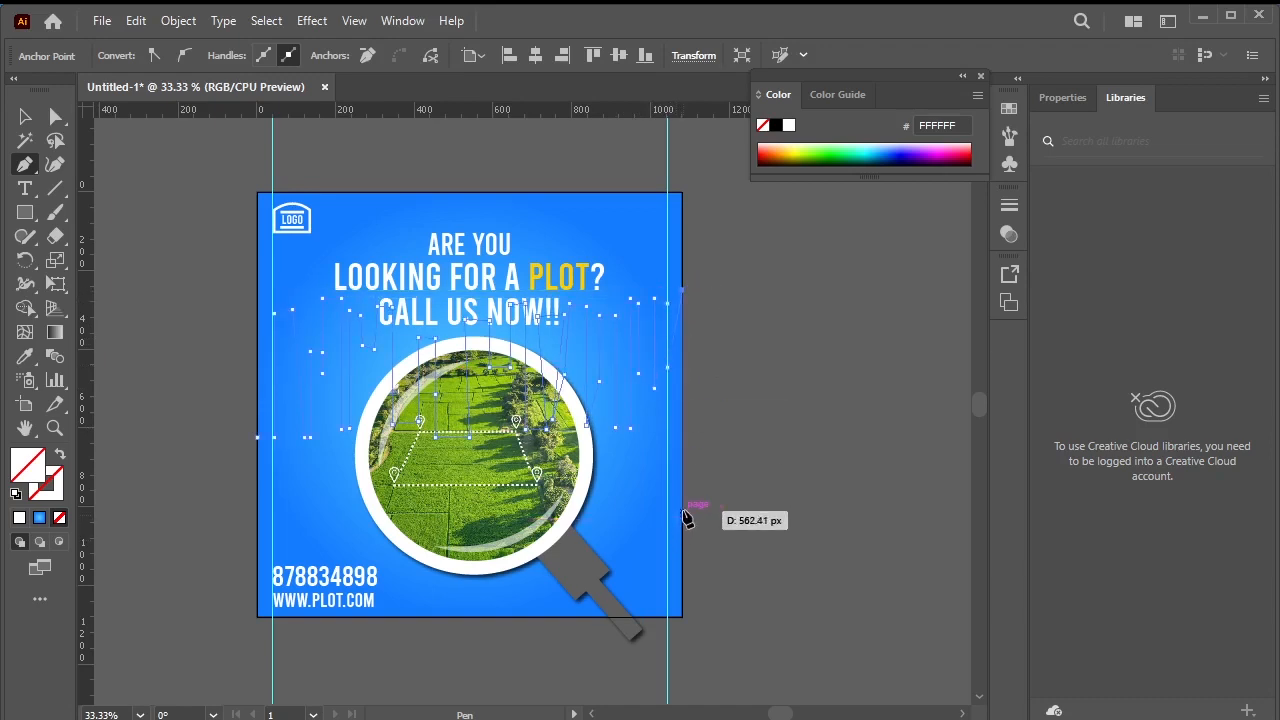
{"action": "left_click", "coordinate": [686, 513]}
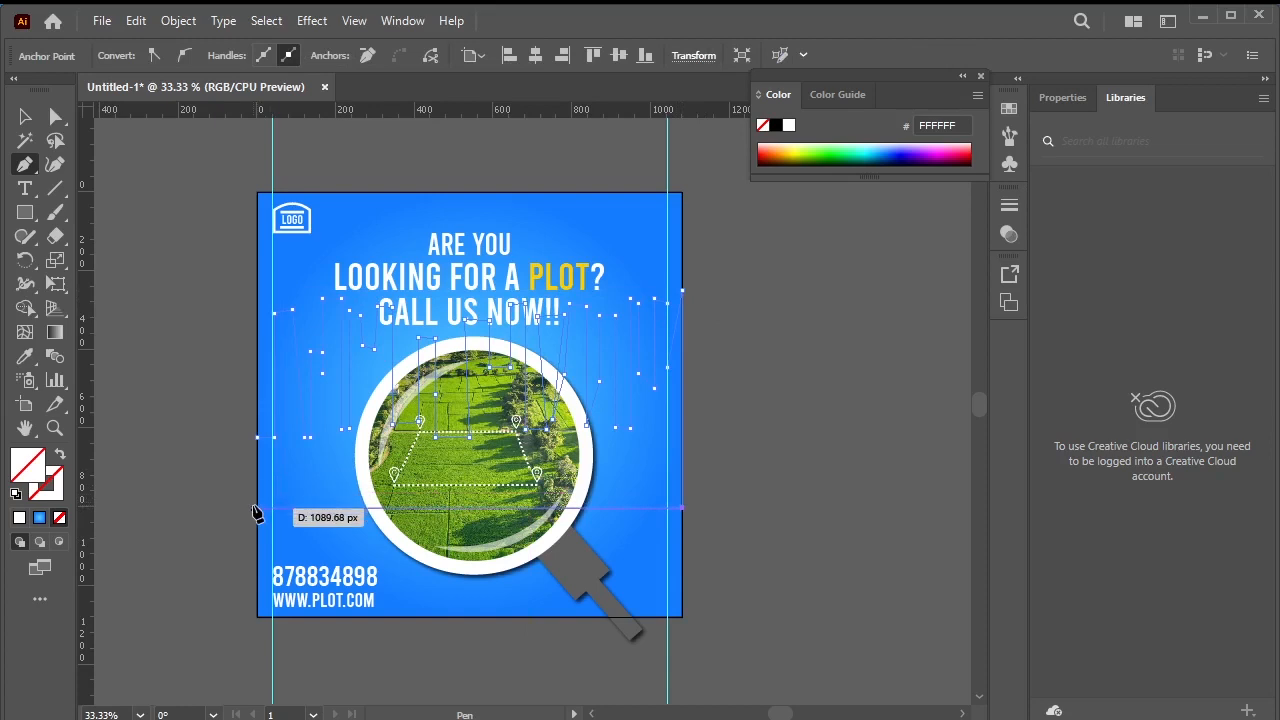
{"action": "left_click", "coordinate": [257, 508]}
{"action": "left_click", "coordinate": [258, 438]}
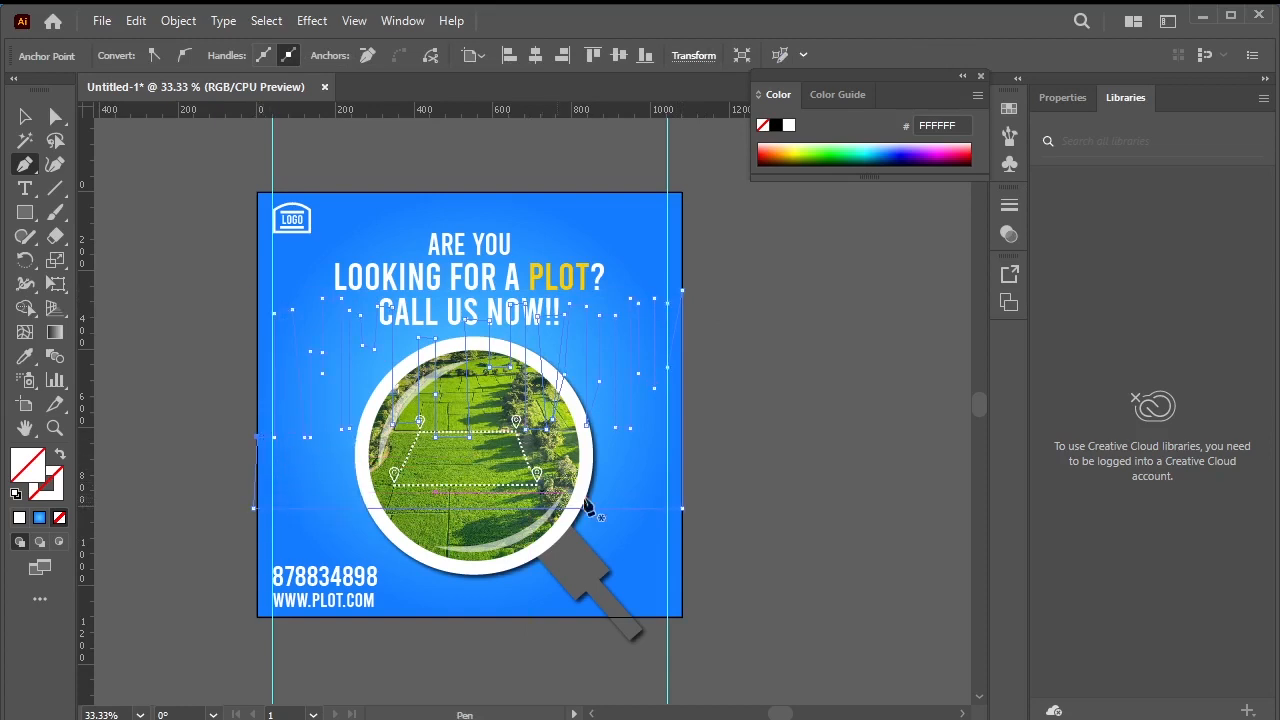
Fill the skyline shape with dark grey 565454.
{"action": "double_click", "coordinate": [33, 468]}
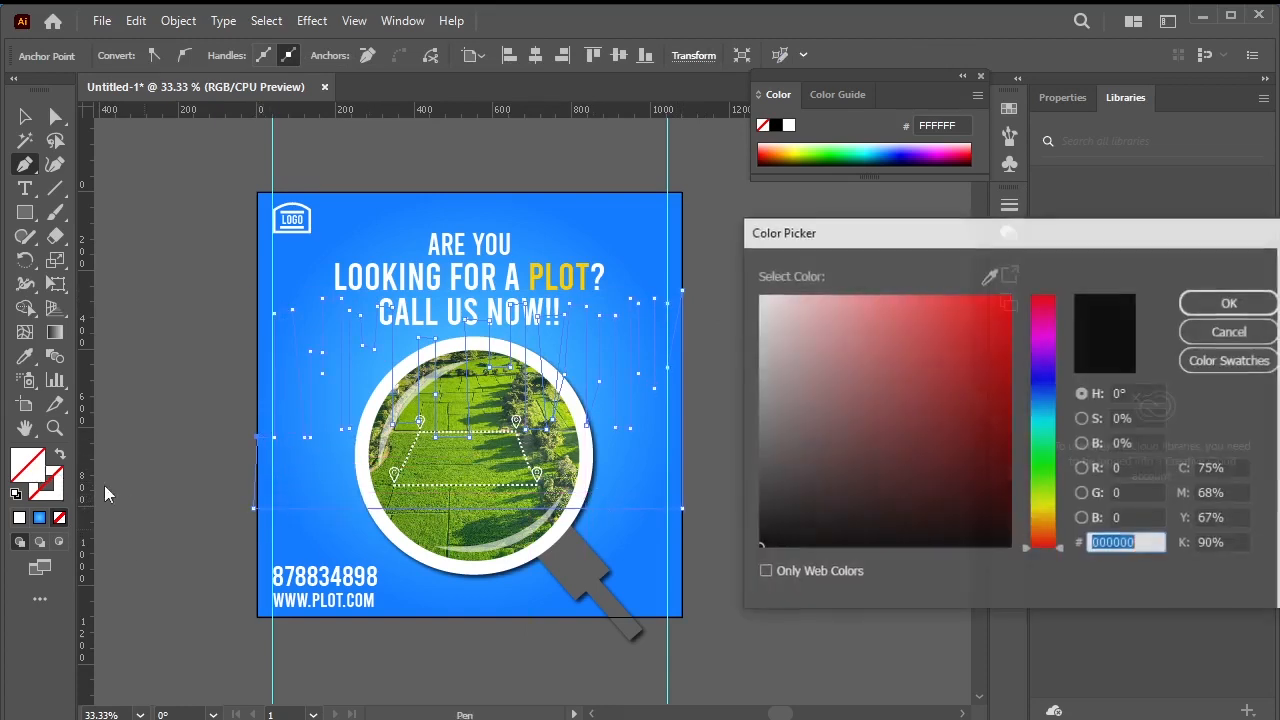
{"action": "type", "text": "565454"}
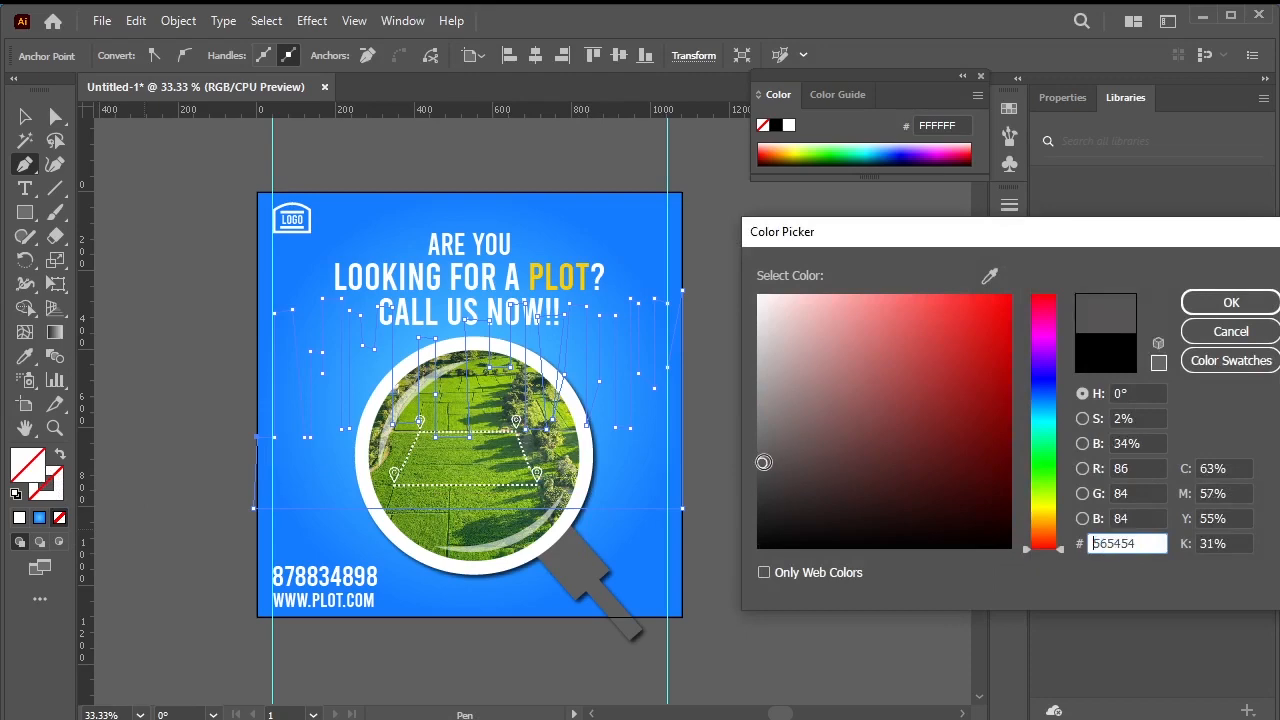
{"action": "left_click", "coordinate": [1228, 302]}
{"action": "key", "text": "v"}
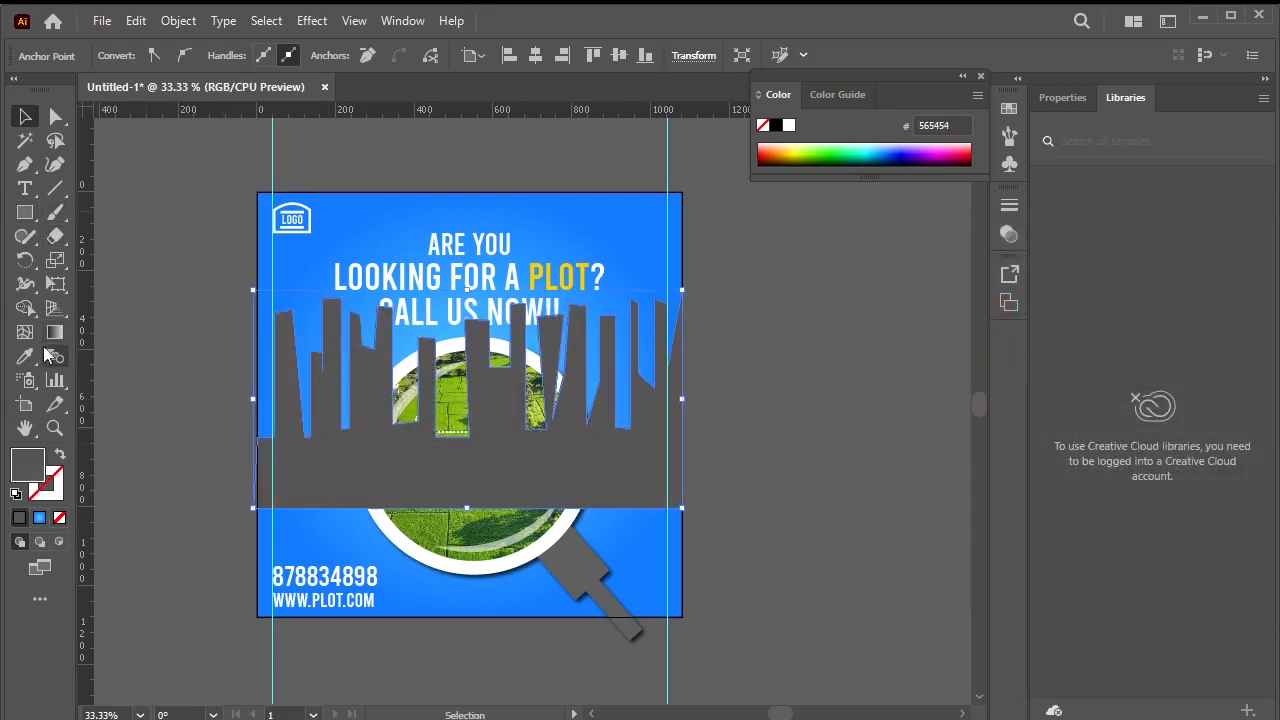
Draw small white rectangles of varied sizes as windows on the buildings in the skyline's left half and centre.
{"action": "left_click", "coordinate": [25, 213]}
{"action": "scroll", "coordinate": [337, 400], "scroll_direction": "up", "scroll_amount": 3}
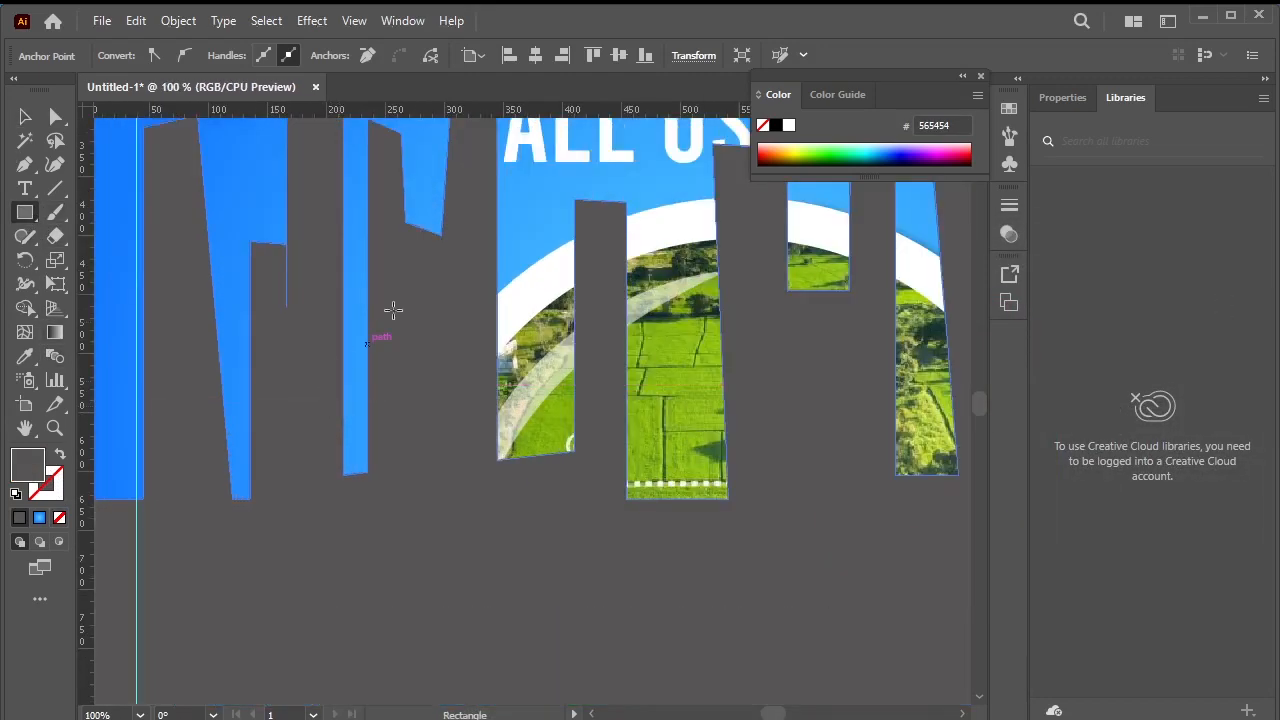
{"action": "left_click_drag", "start_coordinate": [150, 213], "coordinate": [181, 253]}
{"action": "left_click_drag", "start_coordinate": [156, 298], "coordinate": [181, 307]}
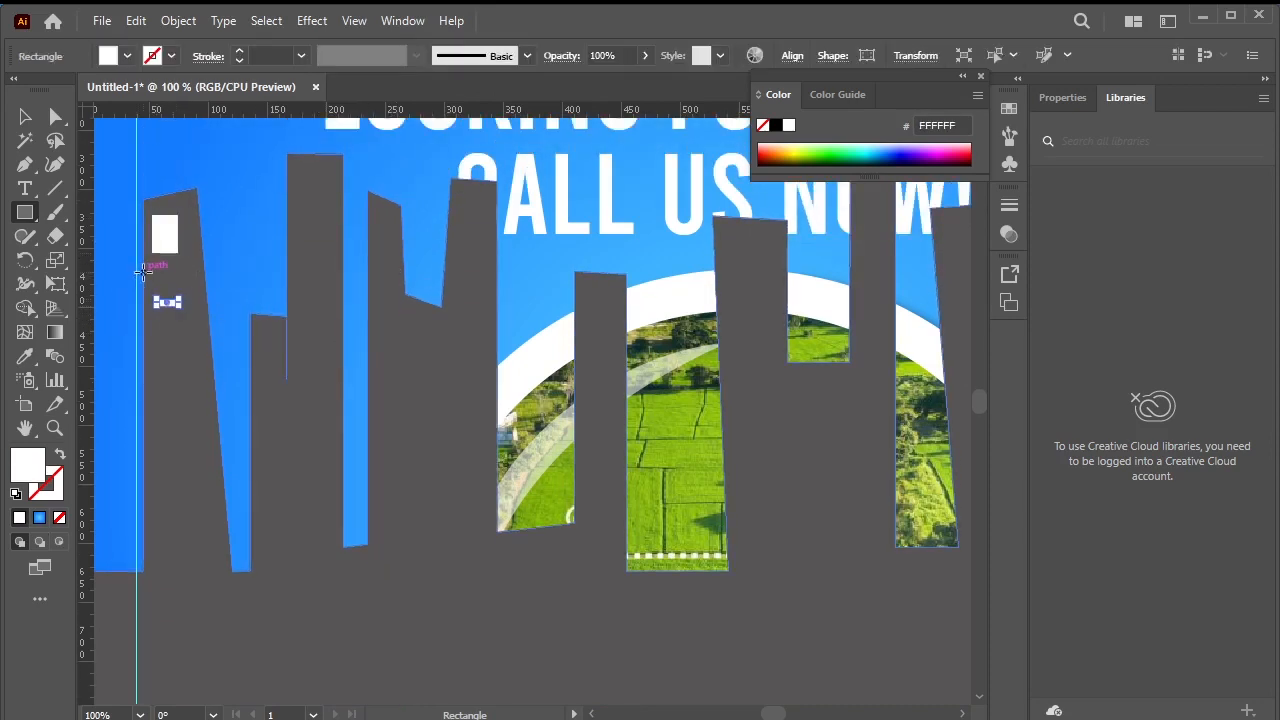
{"action": "mouse_move", "coordinate": [315, 158]}
{"action": "left_mouse_down"}
{"action": "mouse_move", "coordinate": [289, 183]}
{"action": "mouse_move", "coordinate": [334, 203]}
{"action": "mouse_move", "coordinate": [288, 213]}
{"action": "left_mouse_up"}
{"action": "left_click_drag", "start_coordinate": [391, 321], "coordinate": [449, 343]}
{"action": "left_click_drag", "start_coordinate": [591, 293], "coordinate": [613, 313]}
{"action": "left_click_drag", "start_coordinate": [156, 268], "coordinate": [188, 280]}
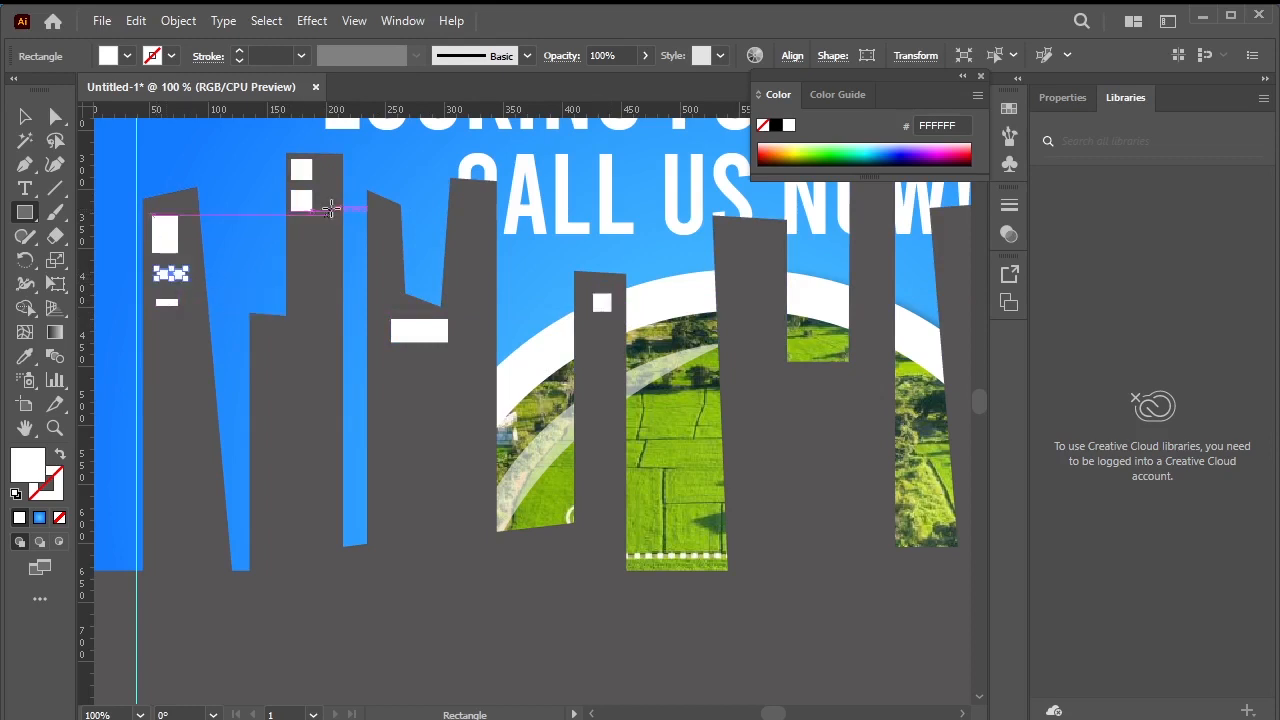
{"action": "left_click_drag", "start_coordinate": [336, 165], "coordinate": [317, 211]}
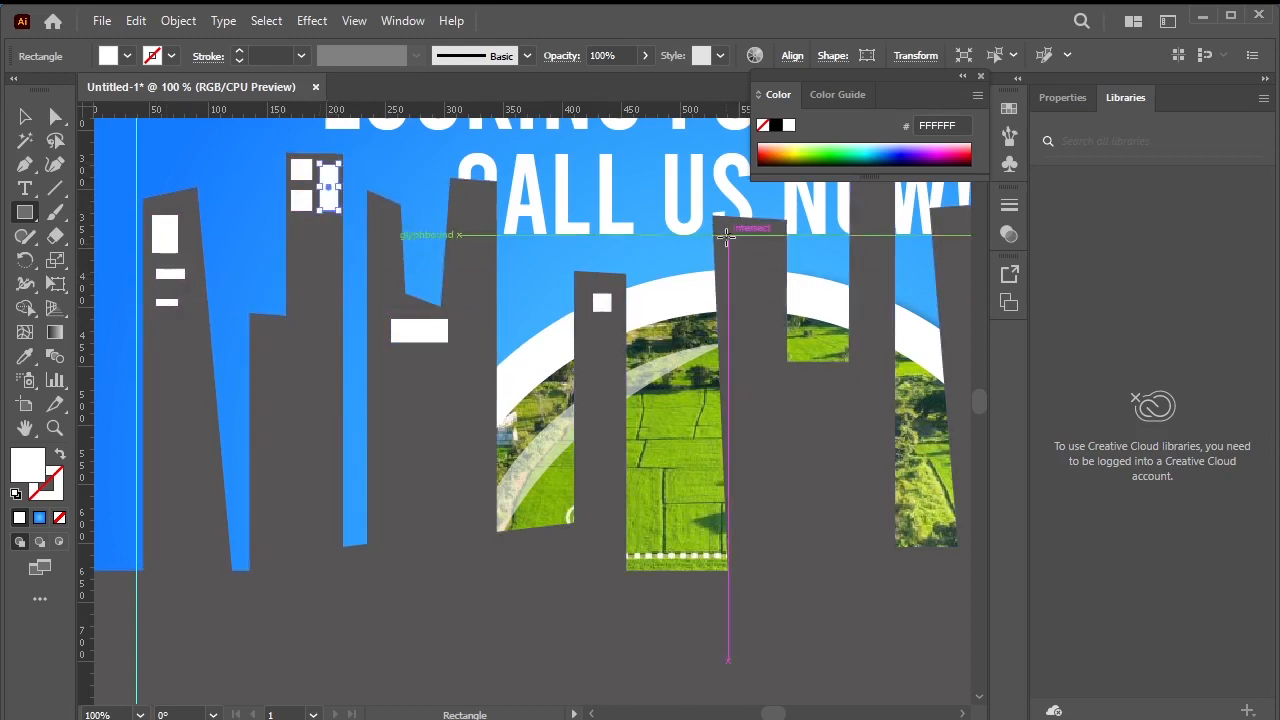
{"action": "left_click_drag", "start_coordinate": [731, 237], "coordinate": [759, 342]}
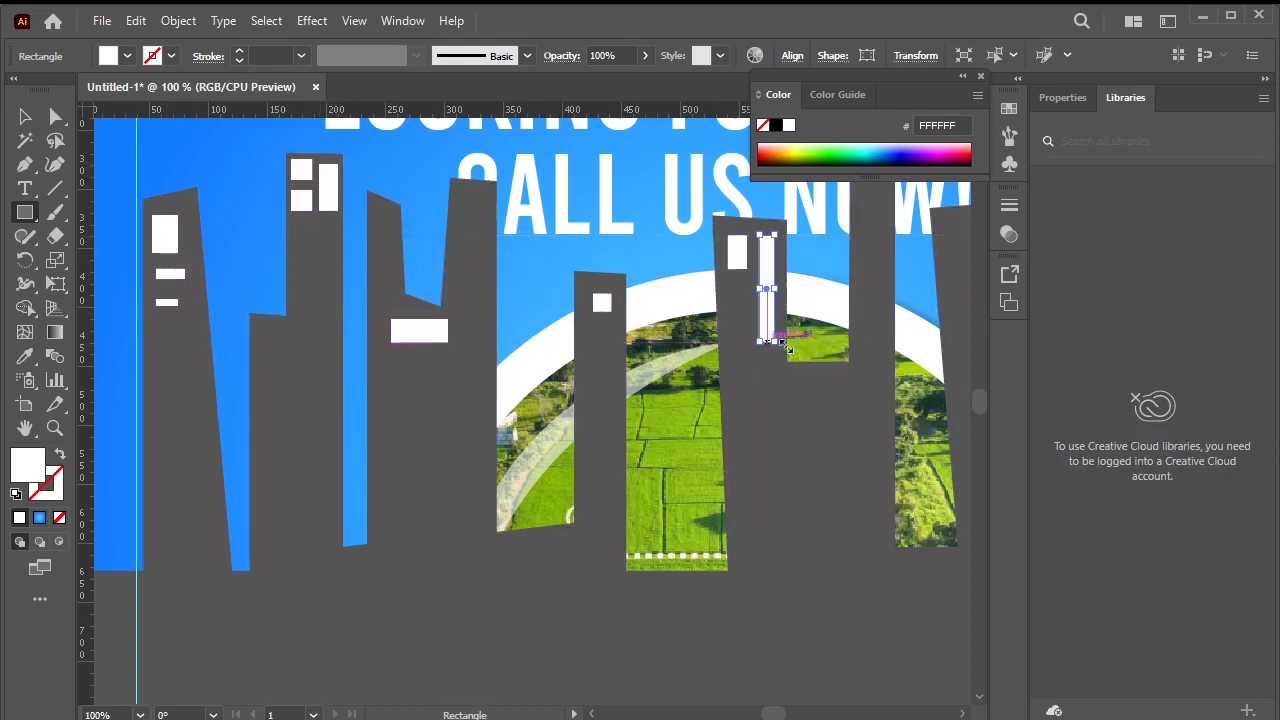
Draw more small white window rectangles on the buildings in the skyline's right half.
{"action": "key", "text": "space"}
{"action": "mouse_move", "coordinate": [833, 362]}
{"action": "left_mouse_down"}
{"action": "mouse_move", "coordinate": [597, 428]}
{"action": "mouse_move", "coordinate": [346, 429]}
{"action": "left_mouse_up"}
{"action": "mouse_move", "coordinate": [690, 217]}
{"action": "left_mouse_down"}
{"action": "mouse_move", "coordinate": [721, 246]}
{"action": "mouse_move", "coordinate": [706, 281]}
{"action": "left_mouse_up"}
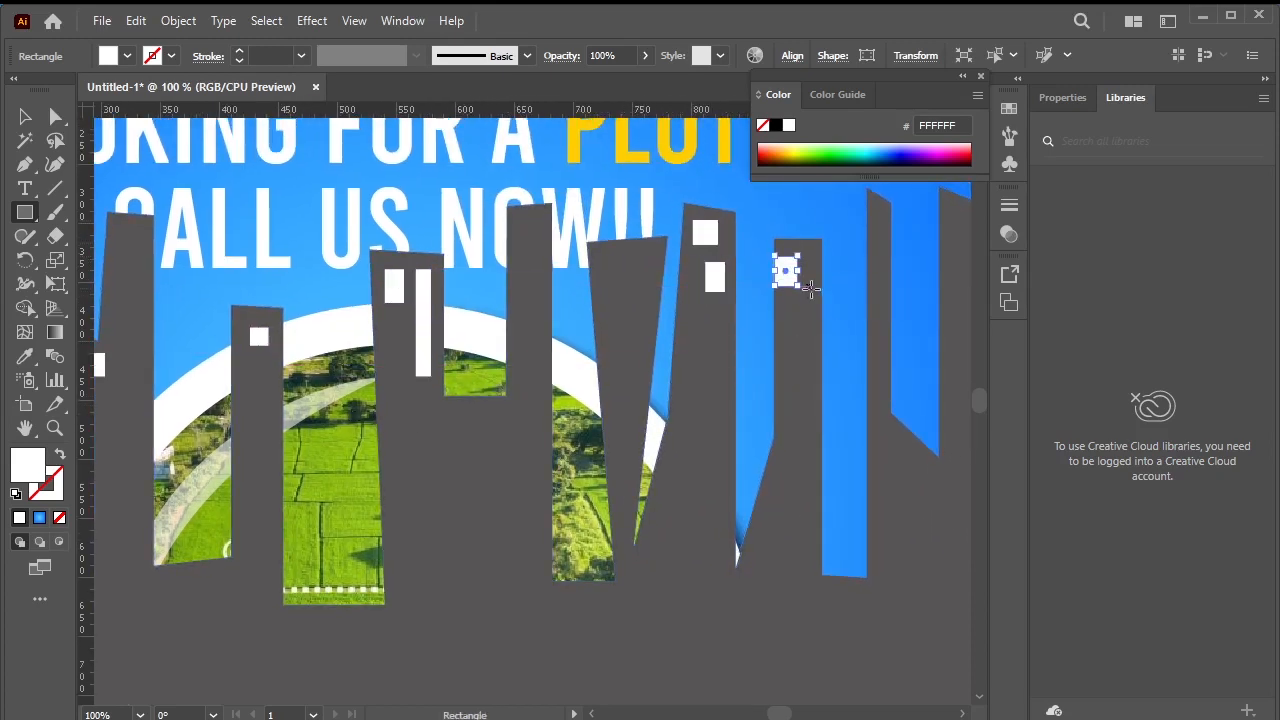
{"action": "mouse_move", "coordinate": [788, 251]}
{"action": "left_mouse_down"}
{"action": "mouse_move", "coordinate": [808, 284]}
{"action": "mouse_move", "coordinate": [789, 318]}
{"action": "mouse_move", "coordinate": [816, 320]}
{"action": "left_mouse_up"}
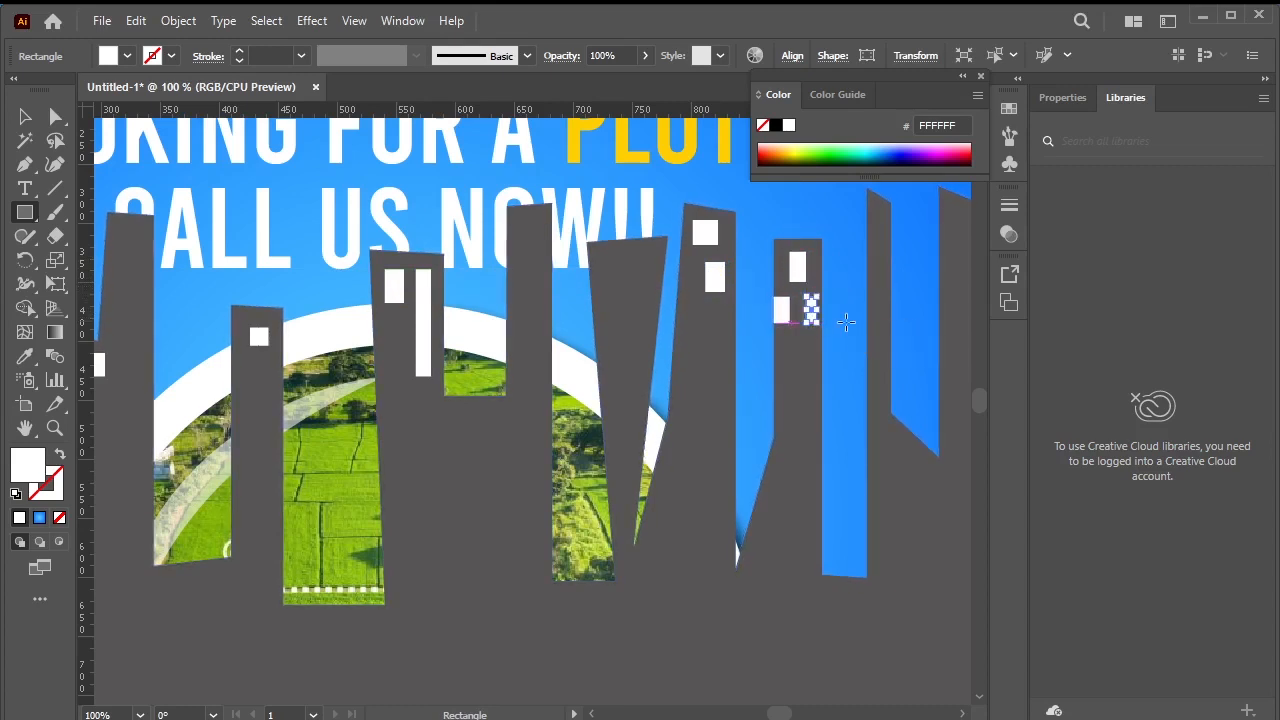
{"action": "left_click_drag", "start_coordinate": [890, 308], "coordinate": [702, 308]}
{"action": "left_click_drag", "start_coordinate": [767, 207], "coordinate": [783, 248]}
{"action": "left_click_drag", "start_coordinate": [774, 291], "coordinate": [761, 331]}
{"action": "scroll", "coordinate": [692, 394], "scroll_direction": "down", "scroll_amount": 1}
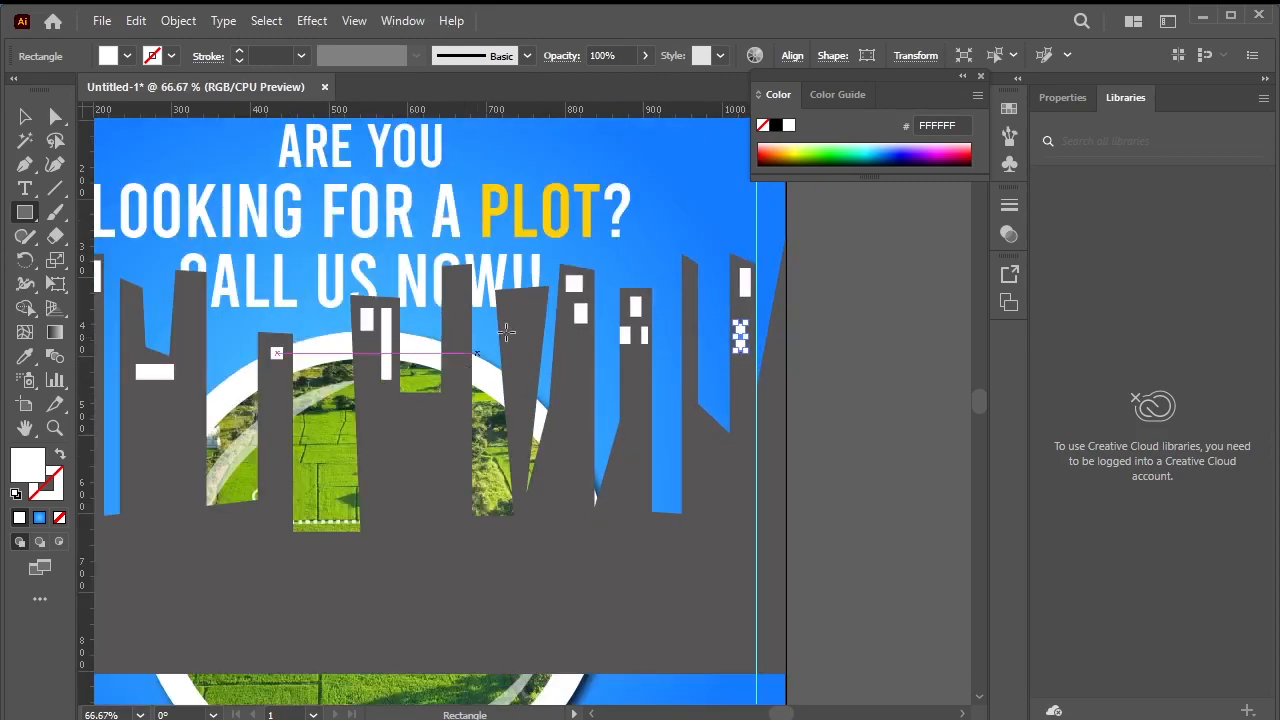
{"action": "mouse_move", "coordinate": [504, 302]}
{"action": "left_mouse_down"}
{"action": "mouse_move", "coordinate": [516, 316]}
{"action": "mouse_move", "coordinate": [540, 311]}
{"action": "left_mouse_up"}
{"action": "left_click_drag", "start_coordinate": [508, 340], "coordinate": [522, 352]}
Select the skyline shape with all its window rectangles and group them.
{"action": "scroll", "coordinate": [470, 418], "scroll_direction": "down", "scroll_amount": 2}
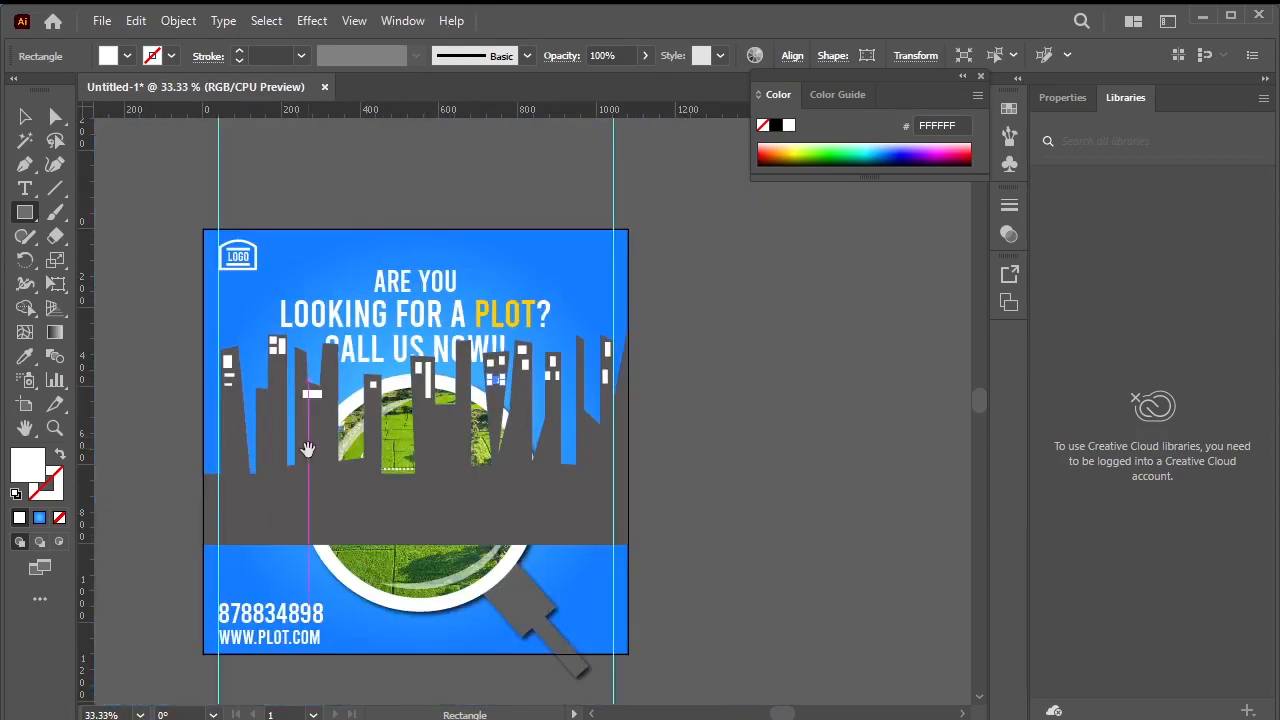
{"action": "scroll", "coordinate": [357, 474], "scroll_direction": "up", "scroll_amount": 1}
{"action": "scroll", "coordinate": [349, 517], "scroll_direction": "up", "scroll_amount": 1}
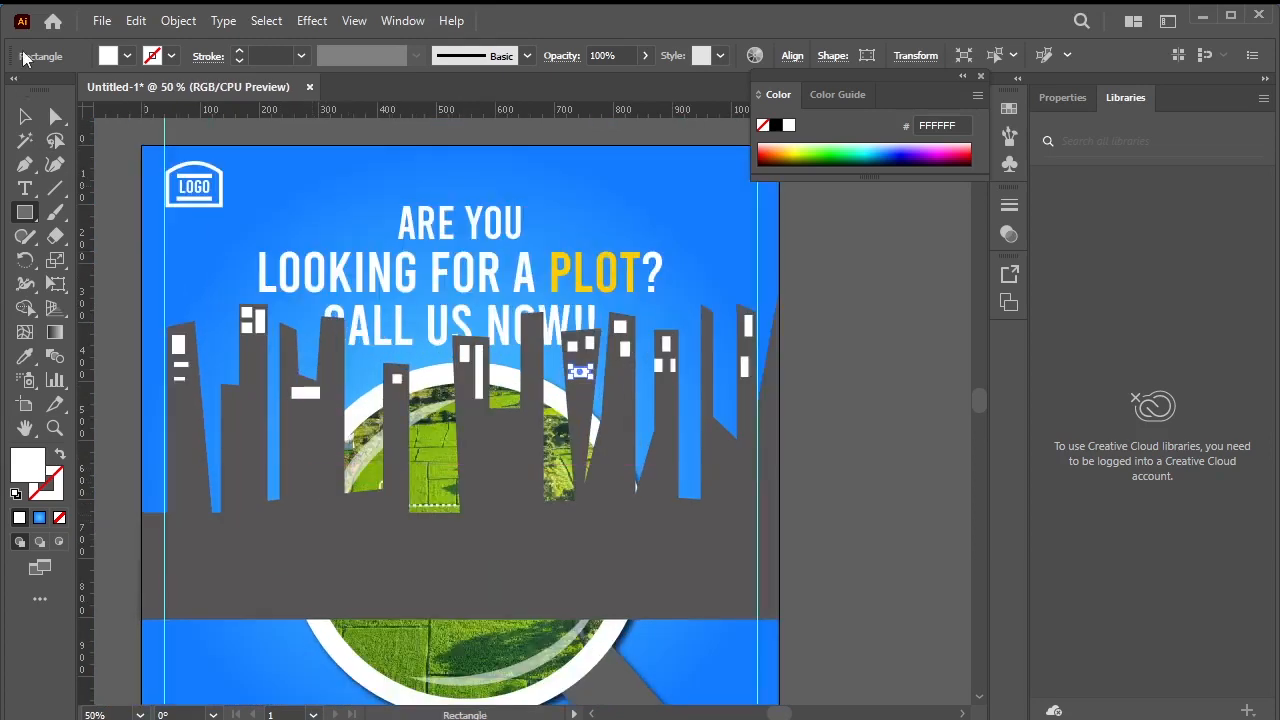
{"action": "left_click", "coordinate": [25, 116]}
{"action": "left_click", "coordinate": [127, 313]}
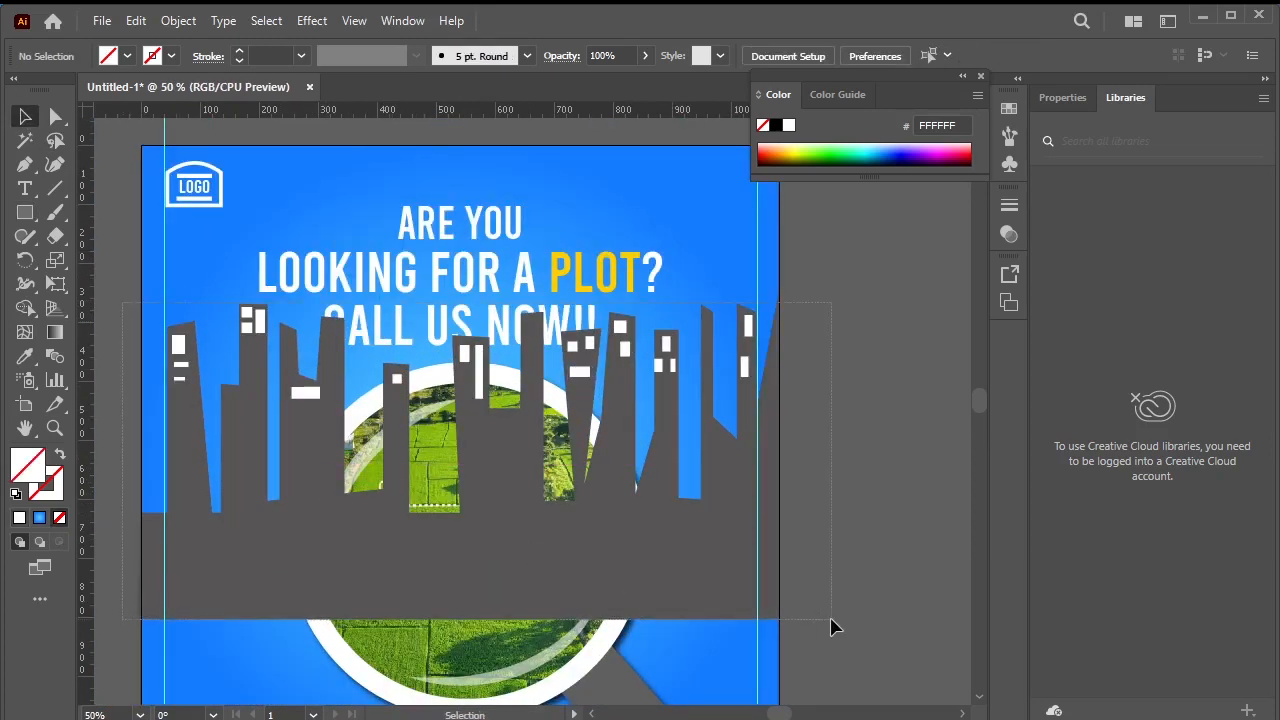
{"action": "left_click_drag", "start_coordinate": [830, 627], "coordinate": [831, 626]}
{"action": "right_click", "coordinate": [286, 312]}
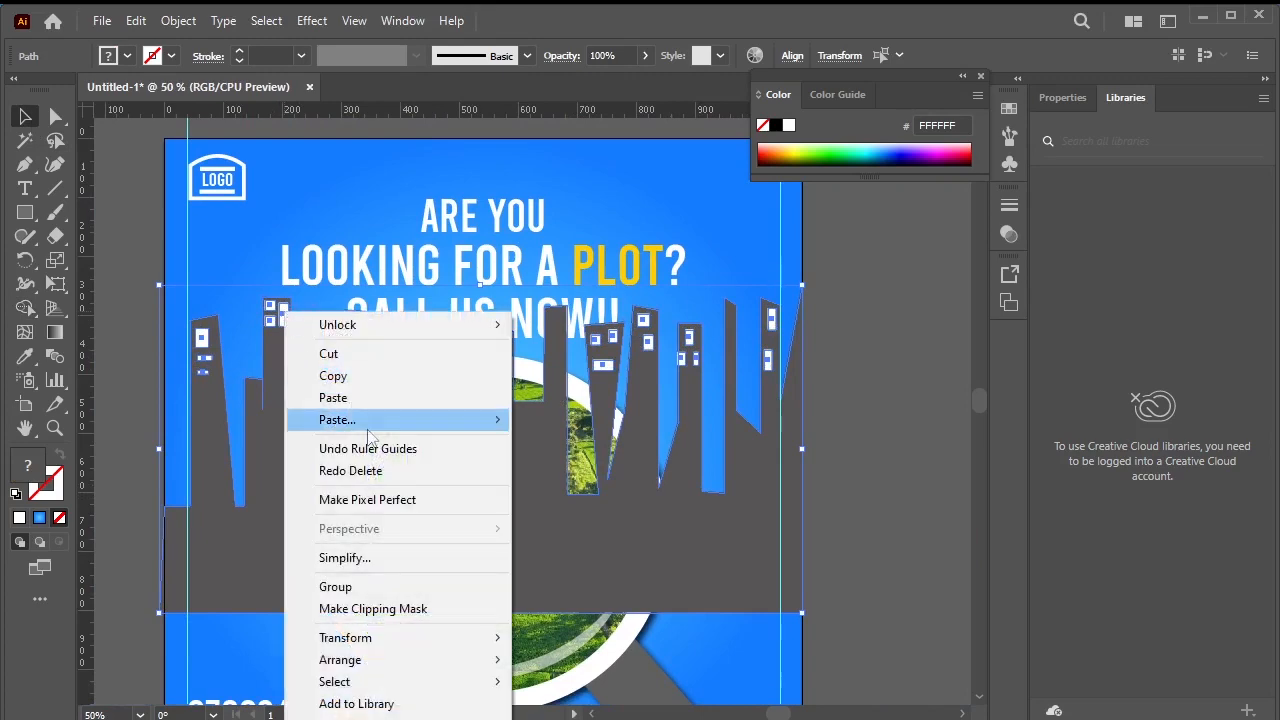
{"action": "left_click", "coordinate": [380, 587]}
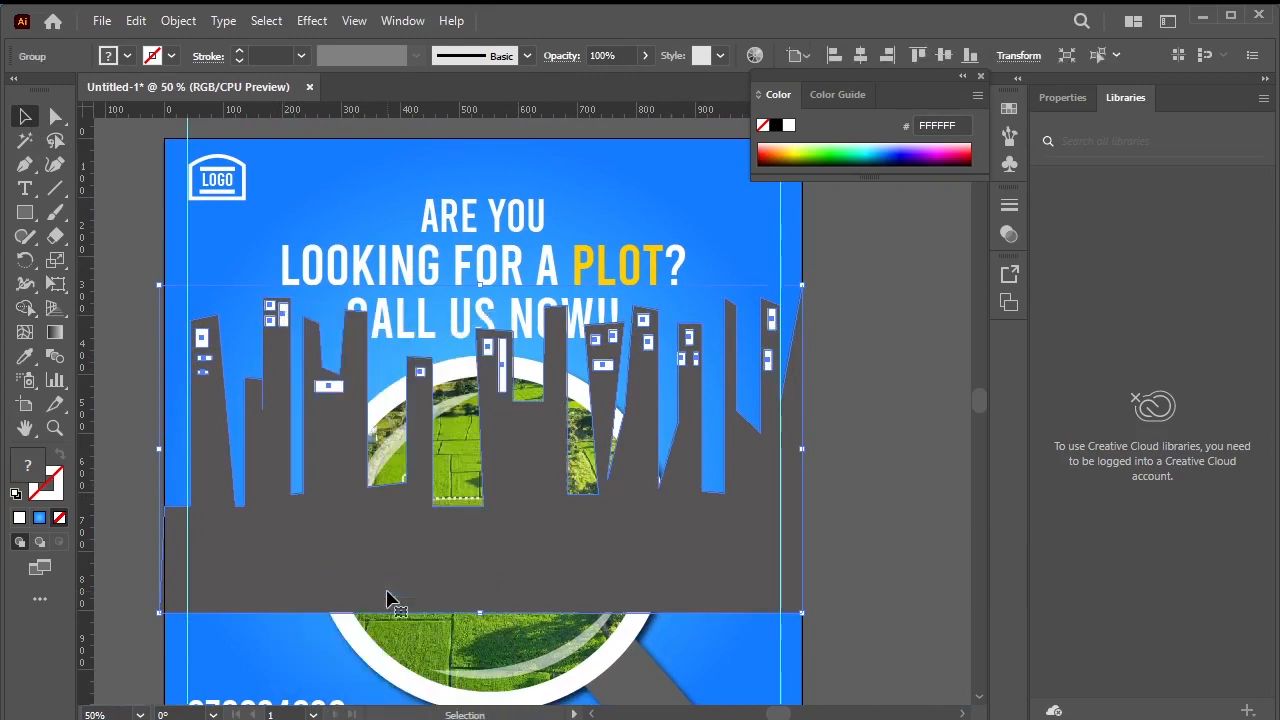
Lower the skyline group's opacity to 32% and deselect it.
{"action": "left_click", "coordinate": [645, 55]}
{"action": "left_click_drag", "start_coordinate": [608, 82], "coordinate": [593, 84]}
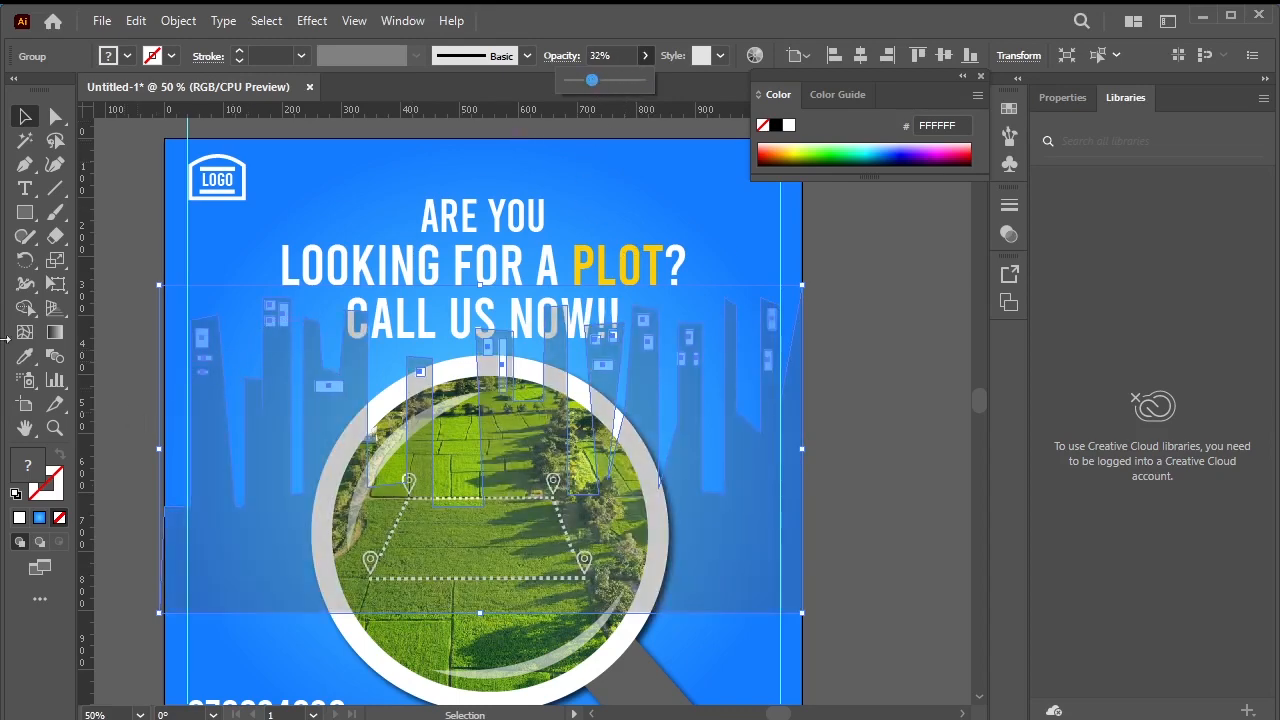
{"action": "left_click", "coordinate": [26, 118]}
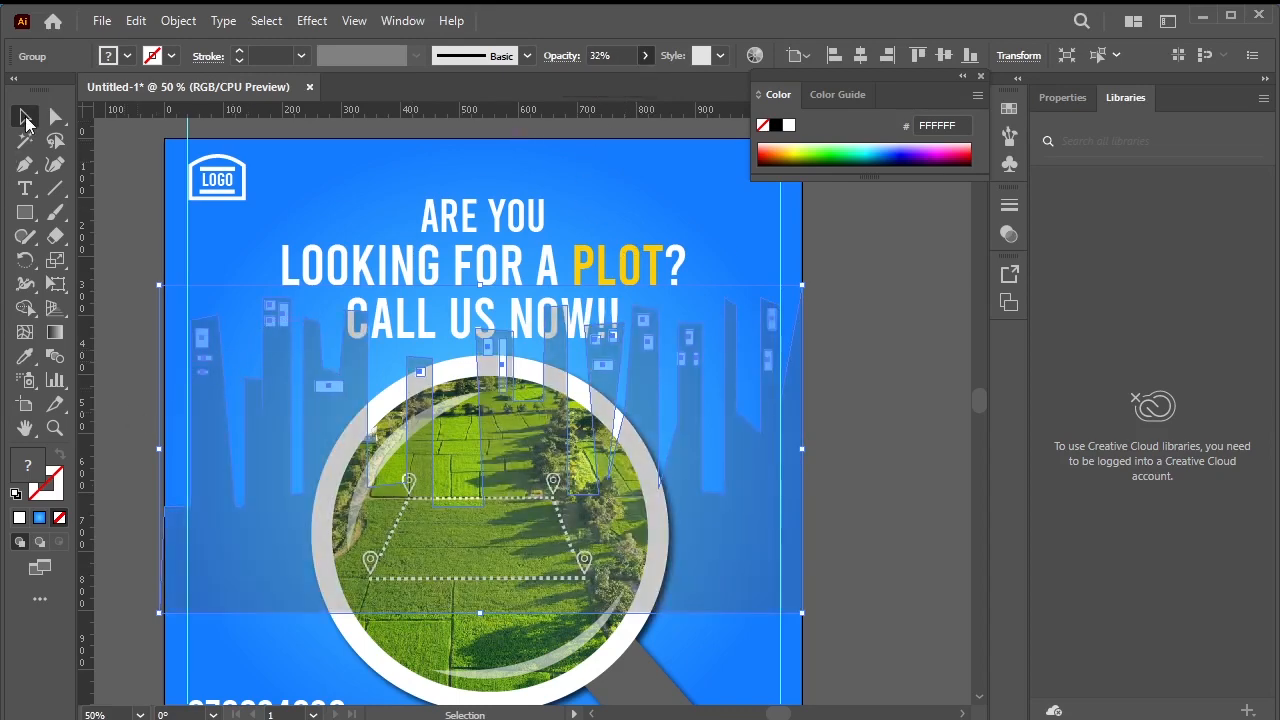
{"action": "left_click", "coordinate": [858, 320]}
Unlock all locked artwork and clear the selection.
{"action": "left_click", "coordinate": [178, 20]}
{"action": "left_click", "coordinate": [254, 205]}
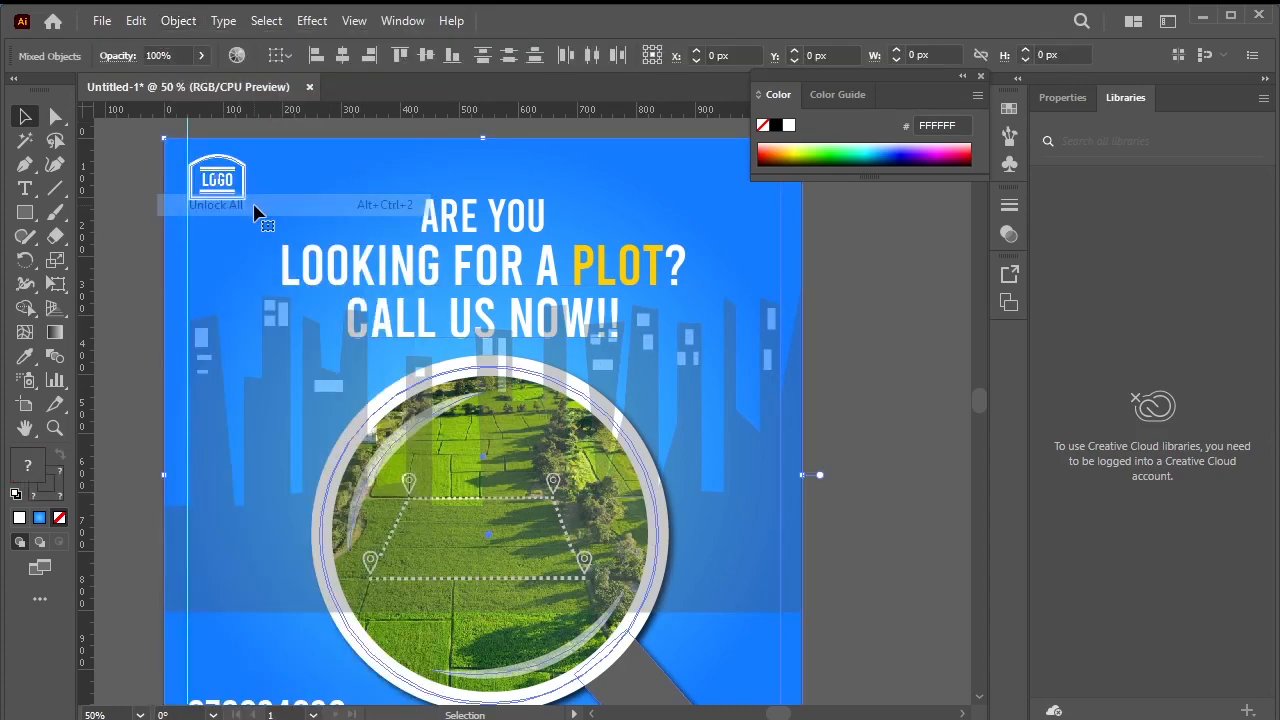
{"action": "left_click", "coordinate": [809, 406]}
Send the skyline group backward so it sits behind the headline and magnifying glass, then deselect it.
{"action": "left_click", "coordinate": [760, 455]}
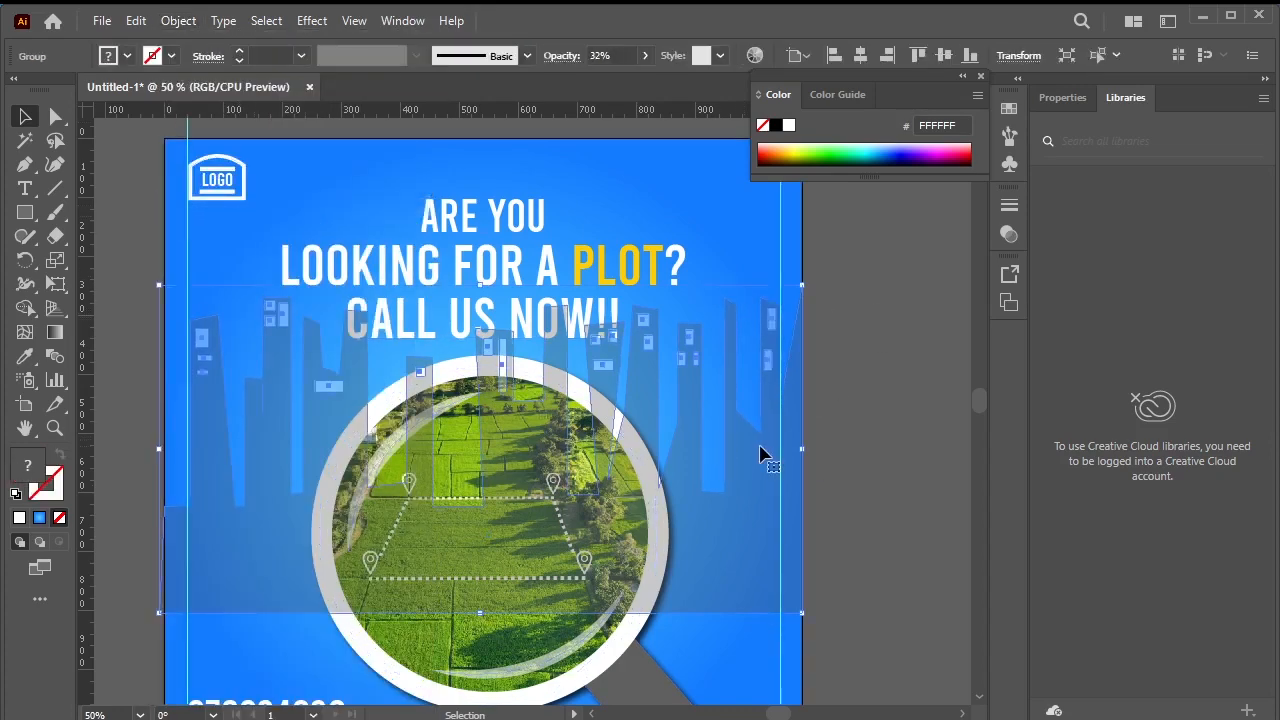
{"action": "scroll", "coordinate": [656, 331], "scroll_direction": "down", "scroll_amount": 2}
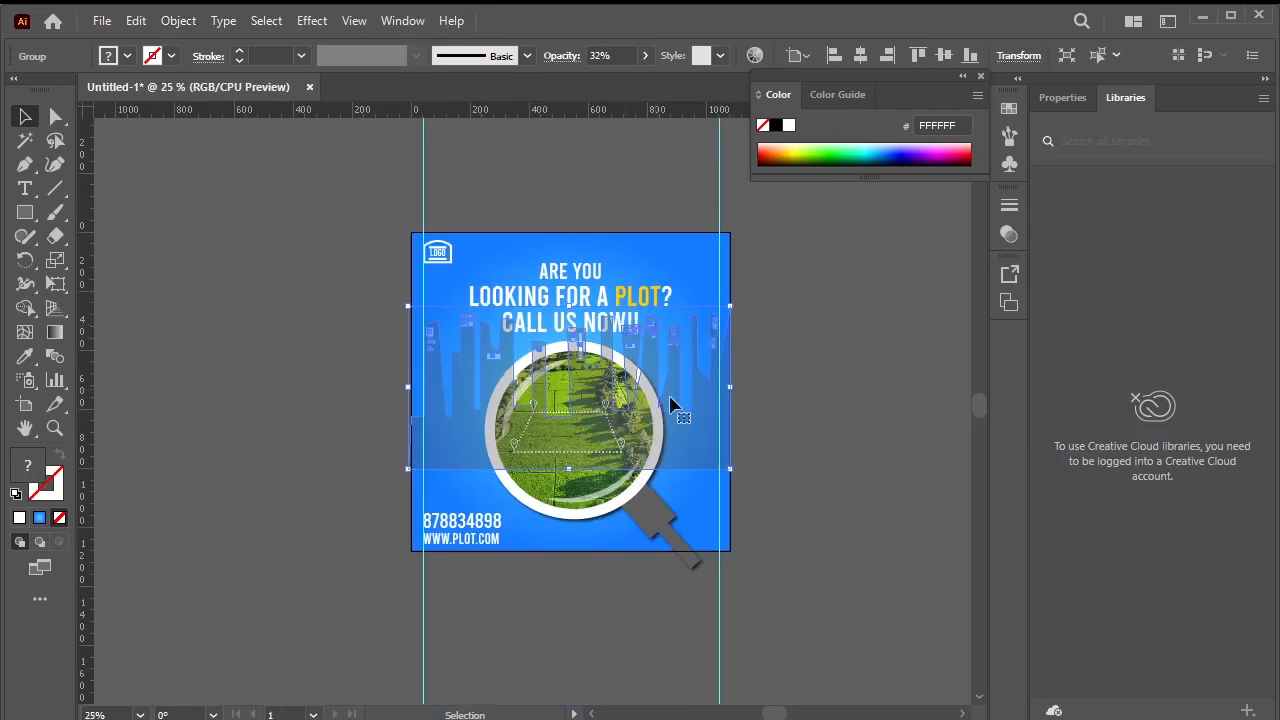
{"action": "right_click", "coordinate": [646, 330]}
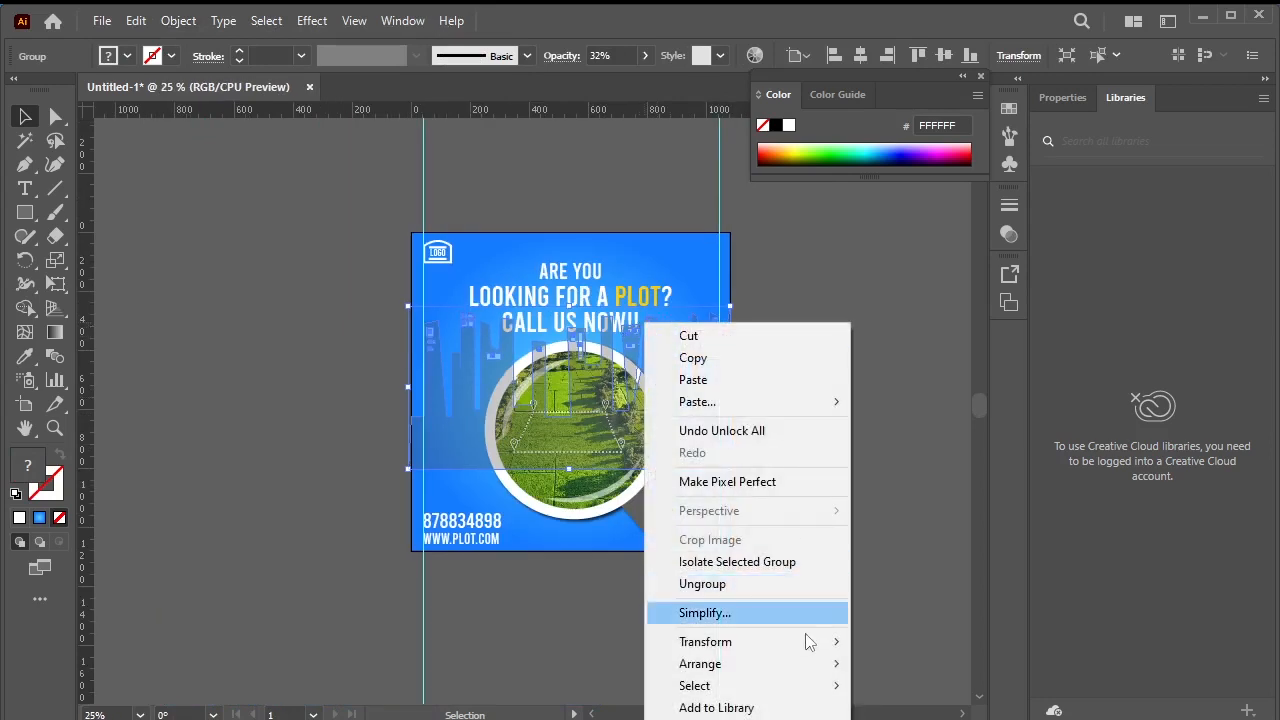
{"action": "mouse_move", "coordinate": [807, 664]}
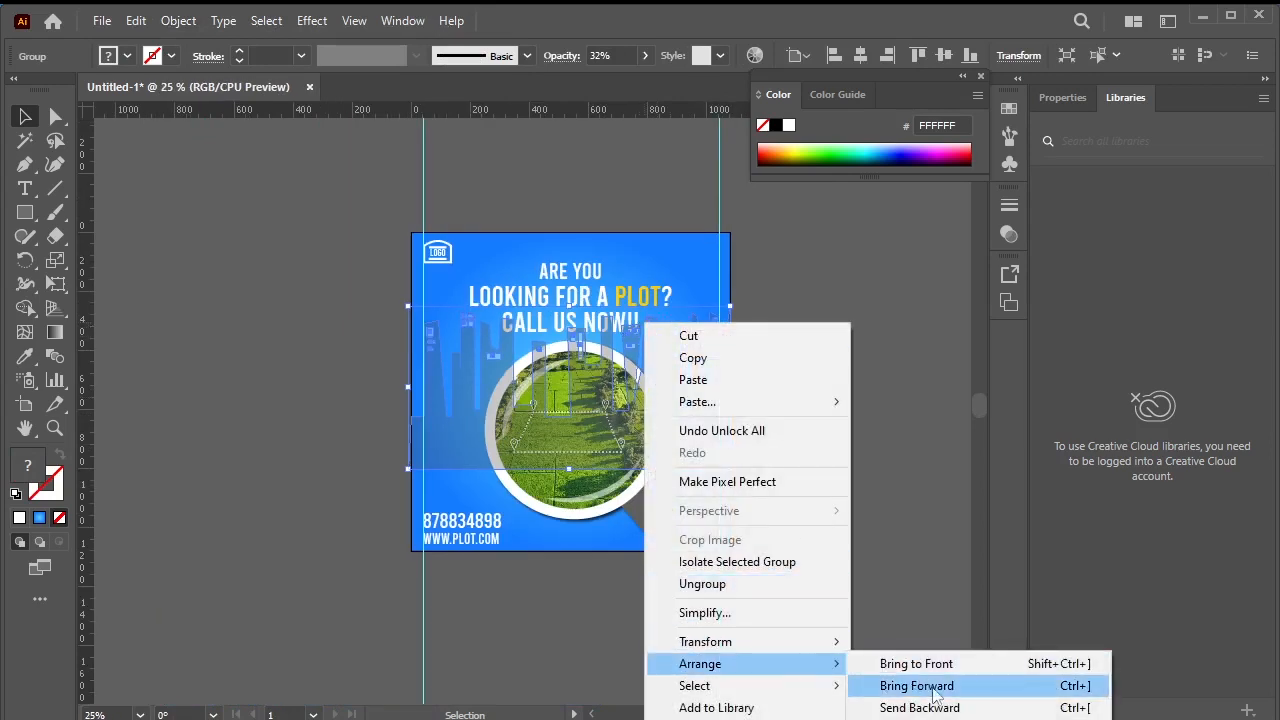
{"action": "left_click", "coordinate": [976, 708]}
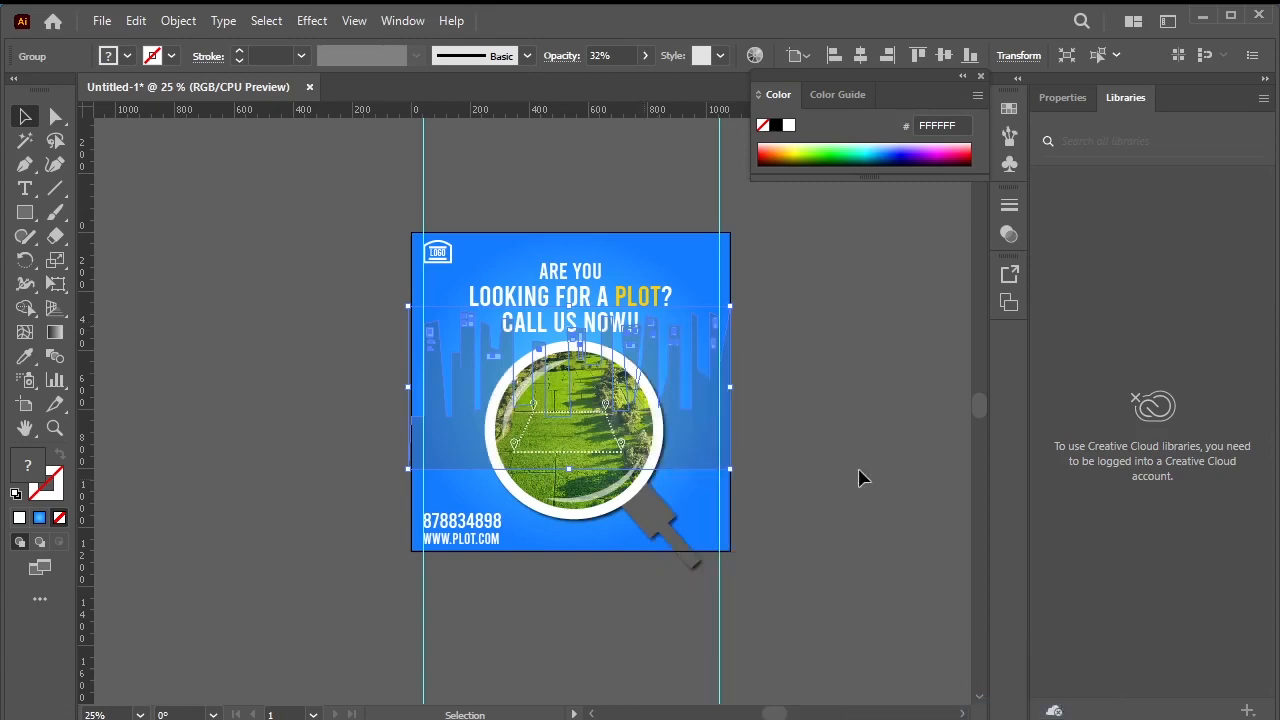
{"action": "left_click", "coordinate": [858, 438]}
Duplicate the skyline group and place the copy slightly lower, overlapping the original, behind the magnifying glass.
{"action": "scroll", "coordinate": [727, 398], "scroll_direction": "up", "scroll_amount": 2}
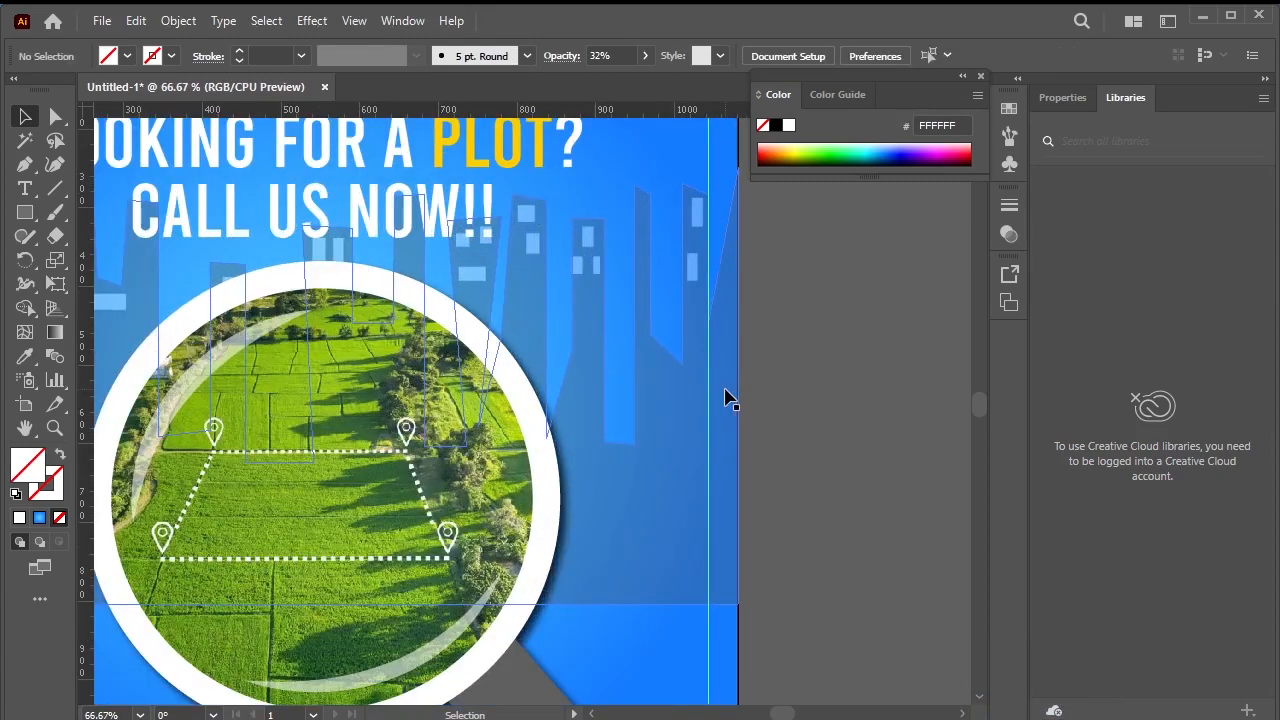
{"action": "scroll", "coordinate": [667, 389], "scroll_direction": "down", "scroll_amount": 2}
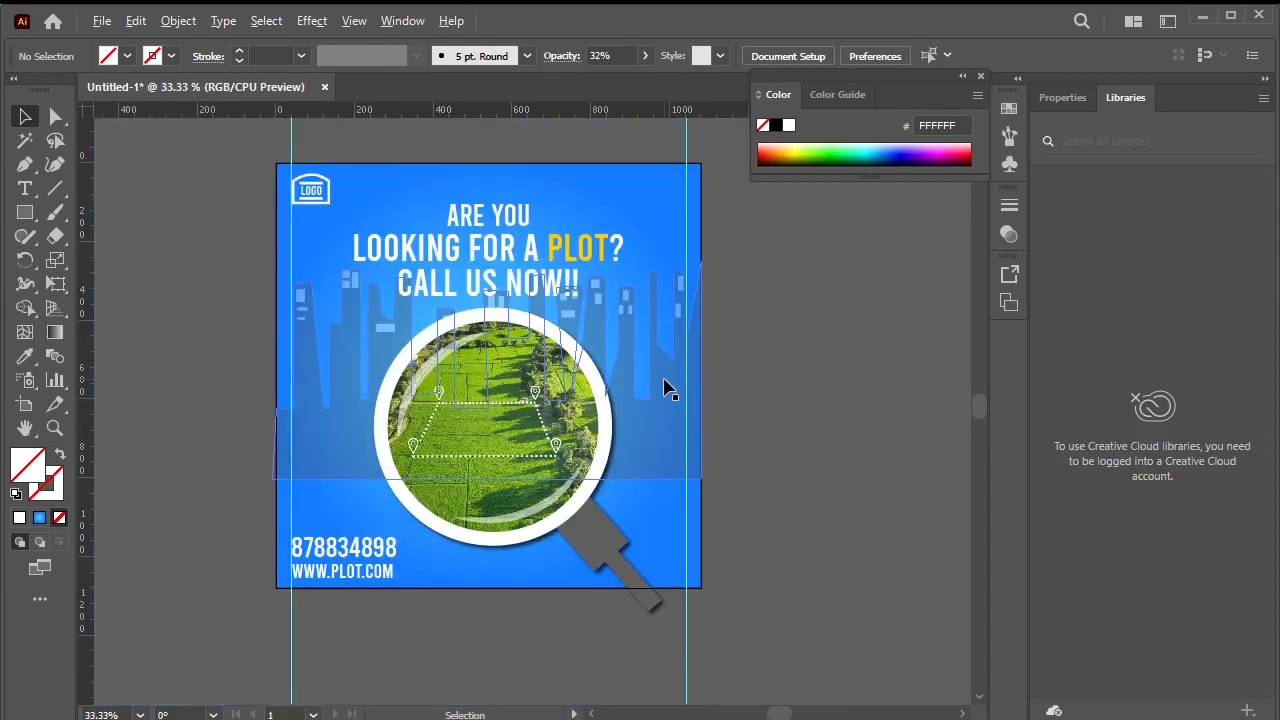
{"action": "left_click", "coordinate": [668, 422]}
{"action": "mouse_move", "coordinate": [668, 433]}
{"action": "left_mouse_down"}
{"action": "mouse_move", "coordinate": [671, 451]}
{"action": "mouse_move", "coordinate": [654, 414]}
{"action": "left_mouse_up"}
{"action": "left_click", "coordinate": [672, 371]}
{"action": "scroll", "coordinate": [626, 337], "scroll_direction": "down", "scroll_amount": 3}
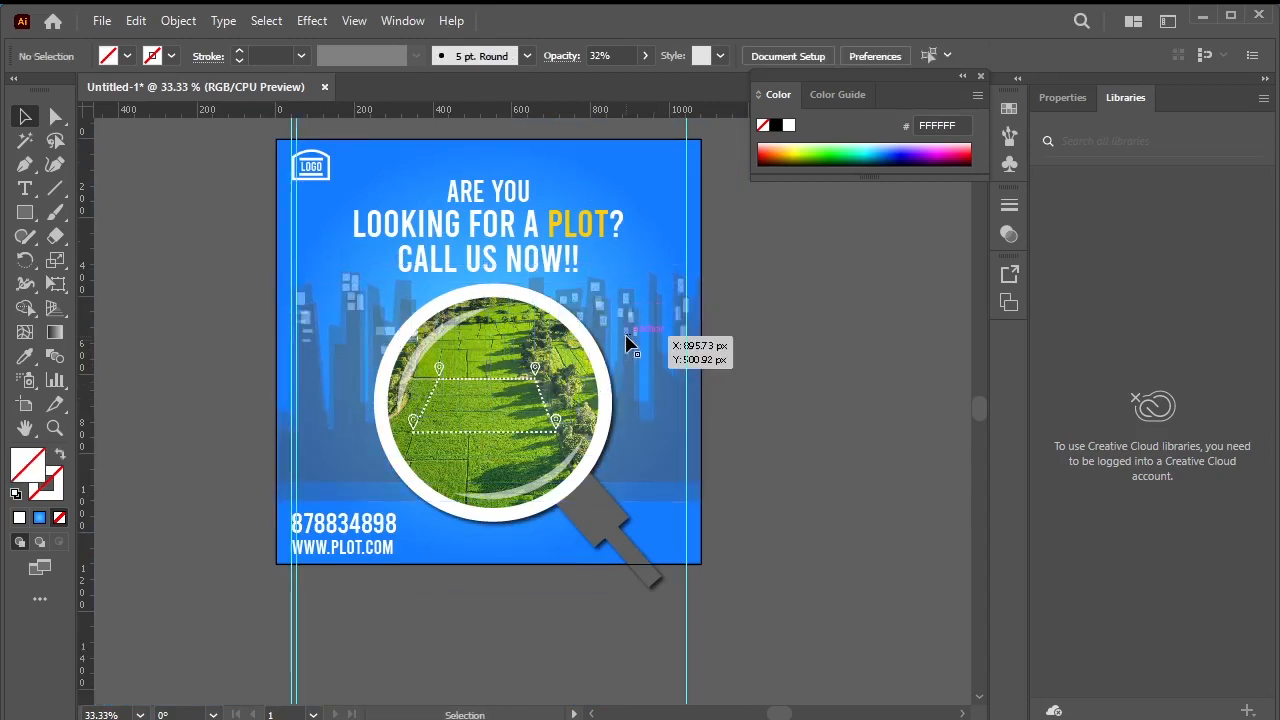
Reflect the duplicated skyline group across the vertical axis.
{"action": "left_click", "coordinate": [668, 357]}
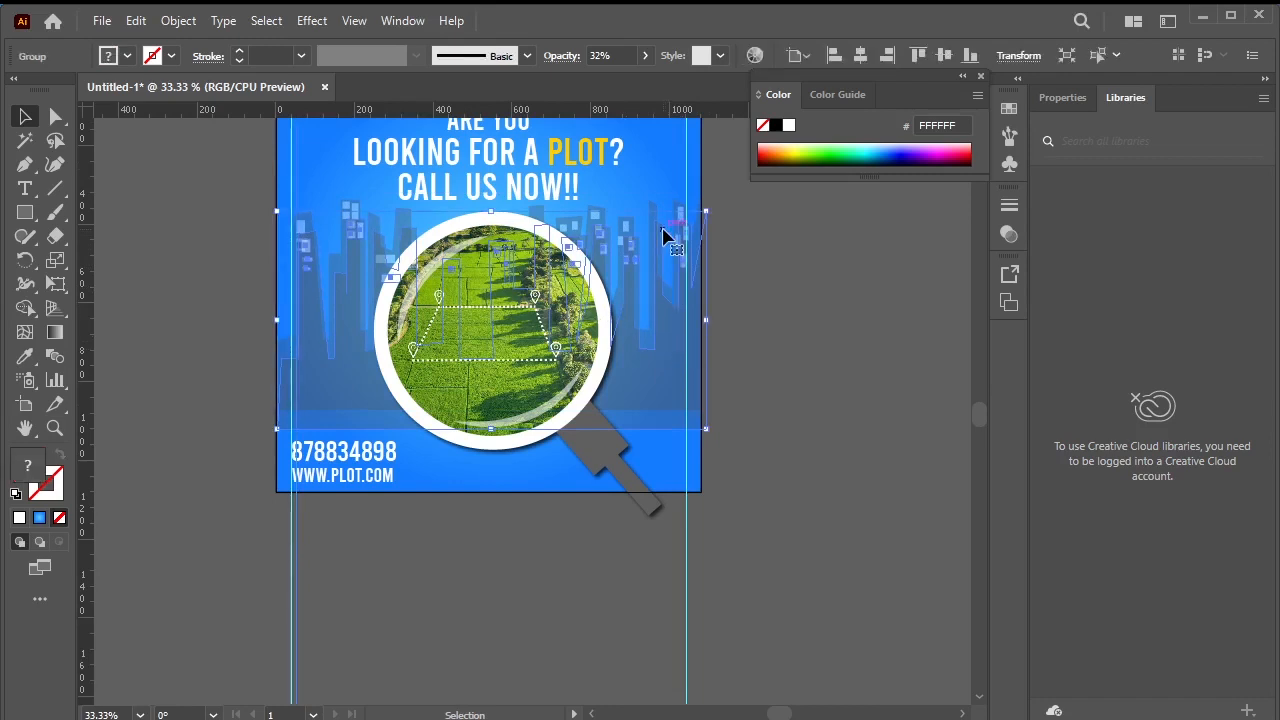
{"action": "right_click", "coordinate": [664, 236]}
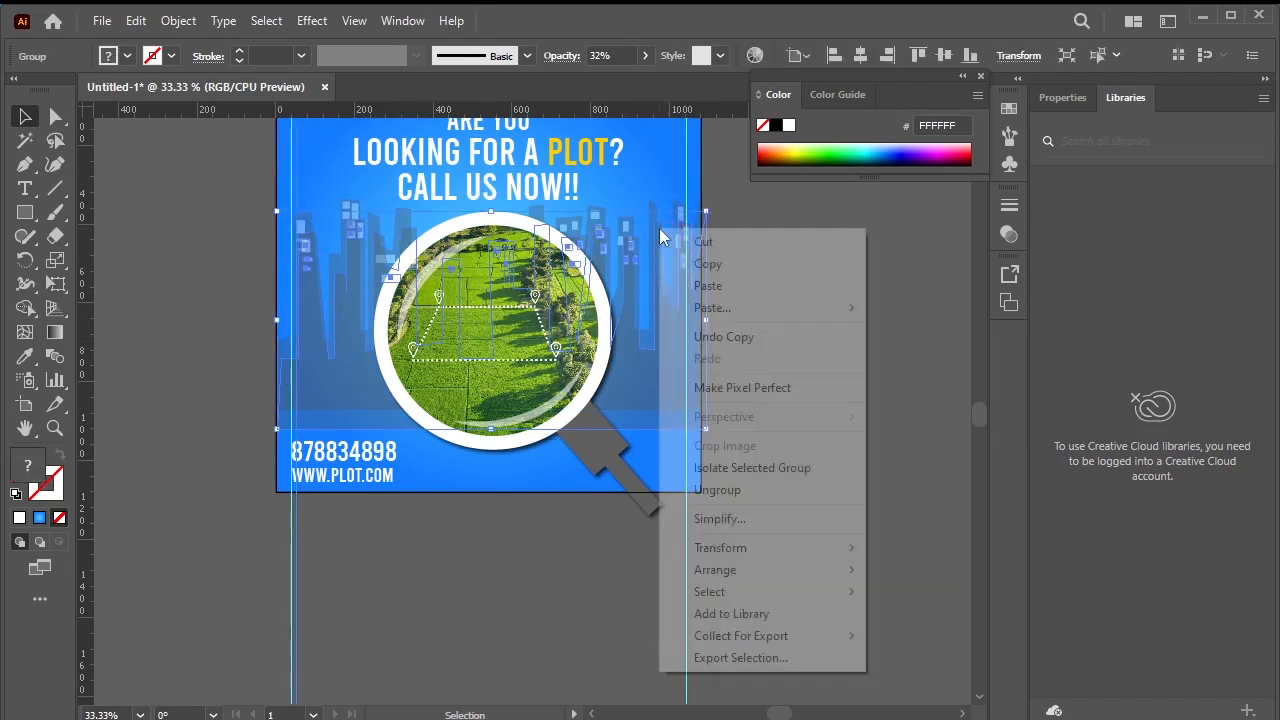
{"action": "mouse_move", "coordinate": [845, 547]}
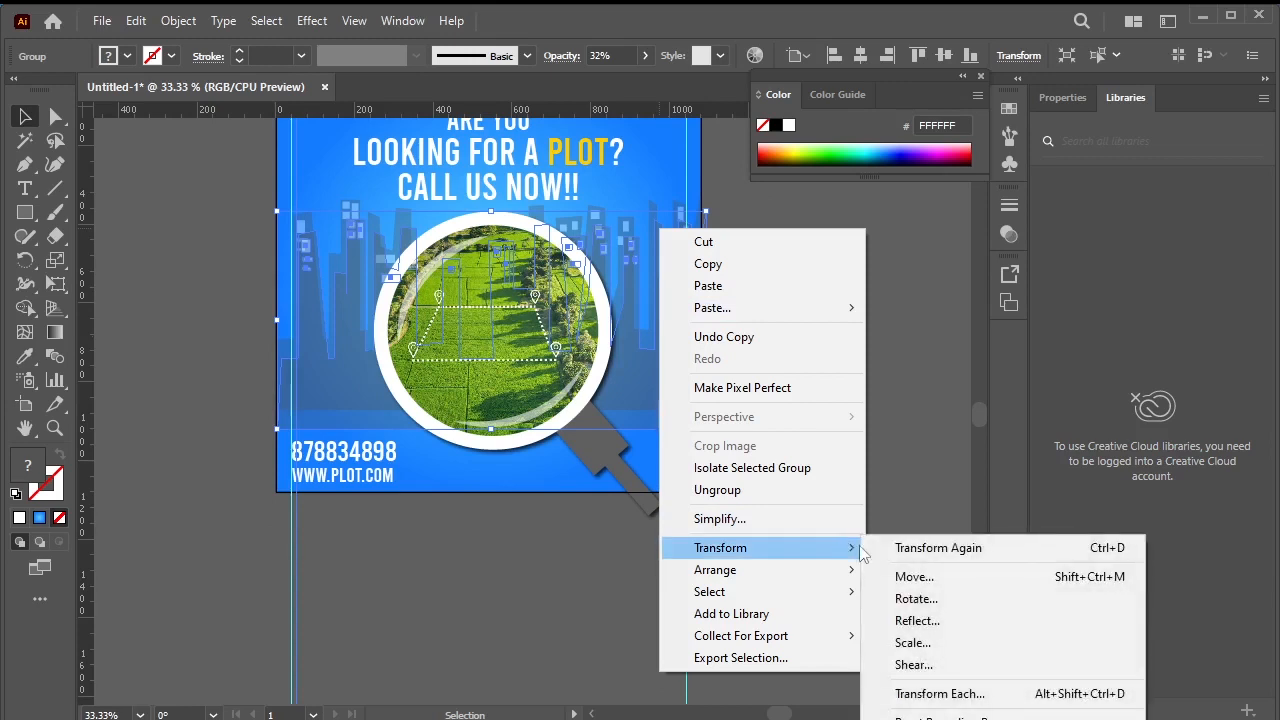
{"action": "left_click", "coordinate": [916, 620]}
{"action": "key", "text": "Return"}
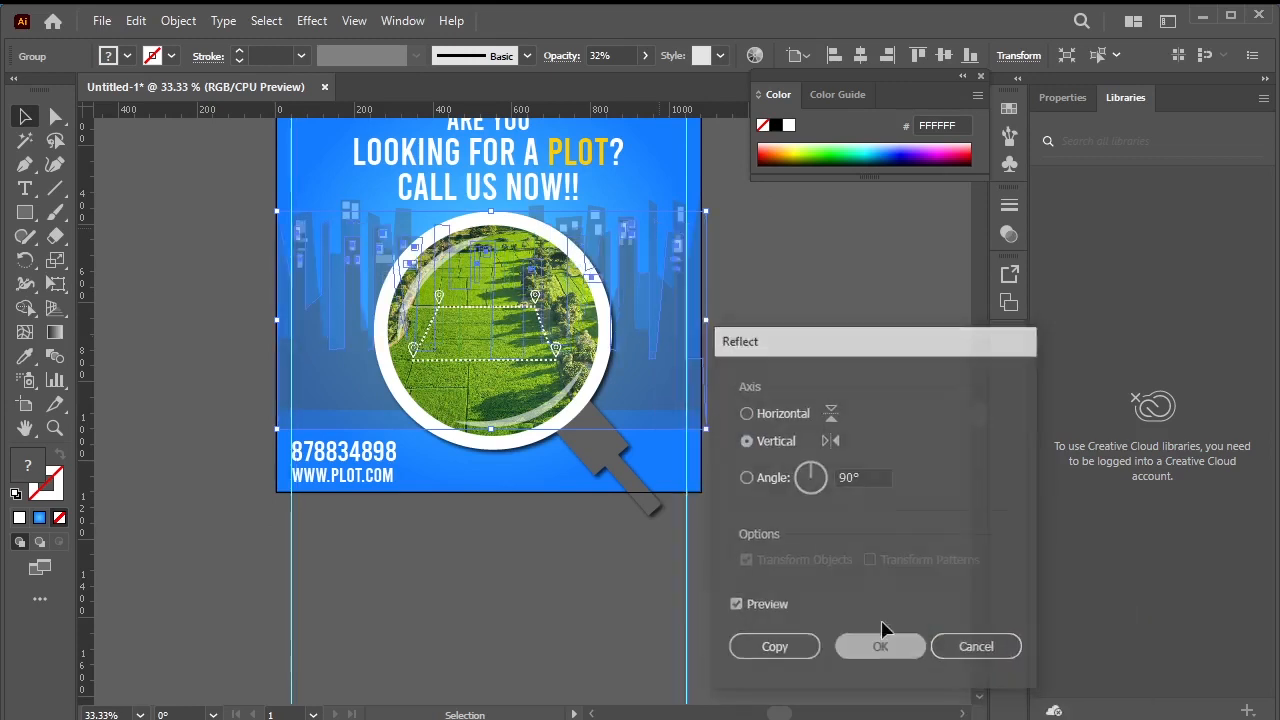
Shift the mirrored skyline down and right, and resize it to meet the original's base and the artboard's left edge.
{"action": "left_click", "coordinate": [838, 316]}
{"action": "left_click_drag", "start_coordinate": [665, 387], "coordinate": [668, 409]}
{"action": "key", "text": "shift+Right"}
{"action": "key", "text": "shift+Right"}
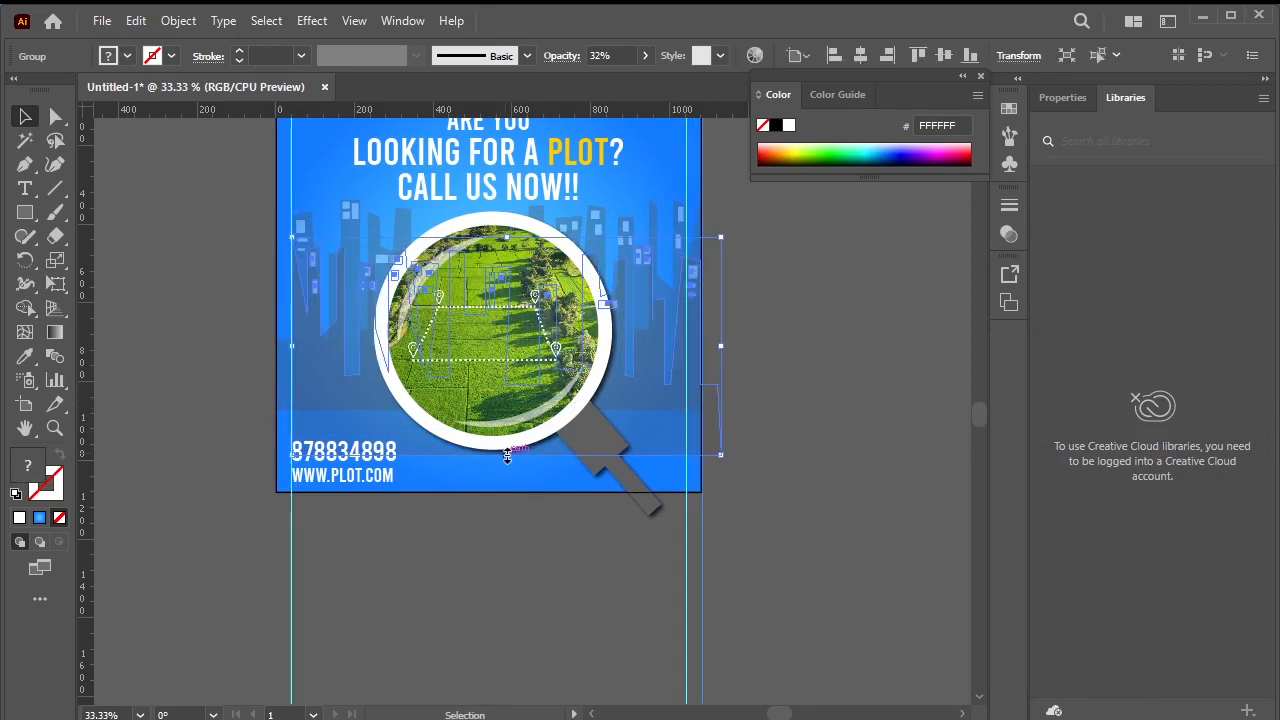
{"action": "left_click_drag", "start_coordinate": [507, 456], "coordinate": [514, 411]}
{"action": "mouse_move", "coordinate": [292, 320]}
{"action": "left_mouse_down"}
{"action": "mouse_move", "coordinate": [263, 314]}
{"action": "mouse_move", "coordinate": [276, 306]}
{"action": "left_mouse_up"}
{"action": "left_click", "coordinate": [872, 410]}
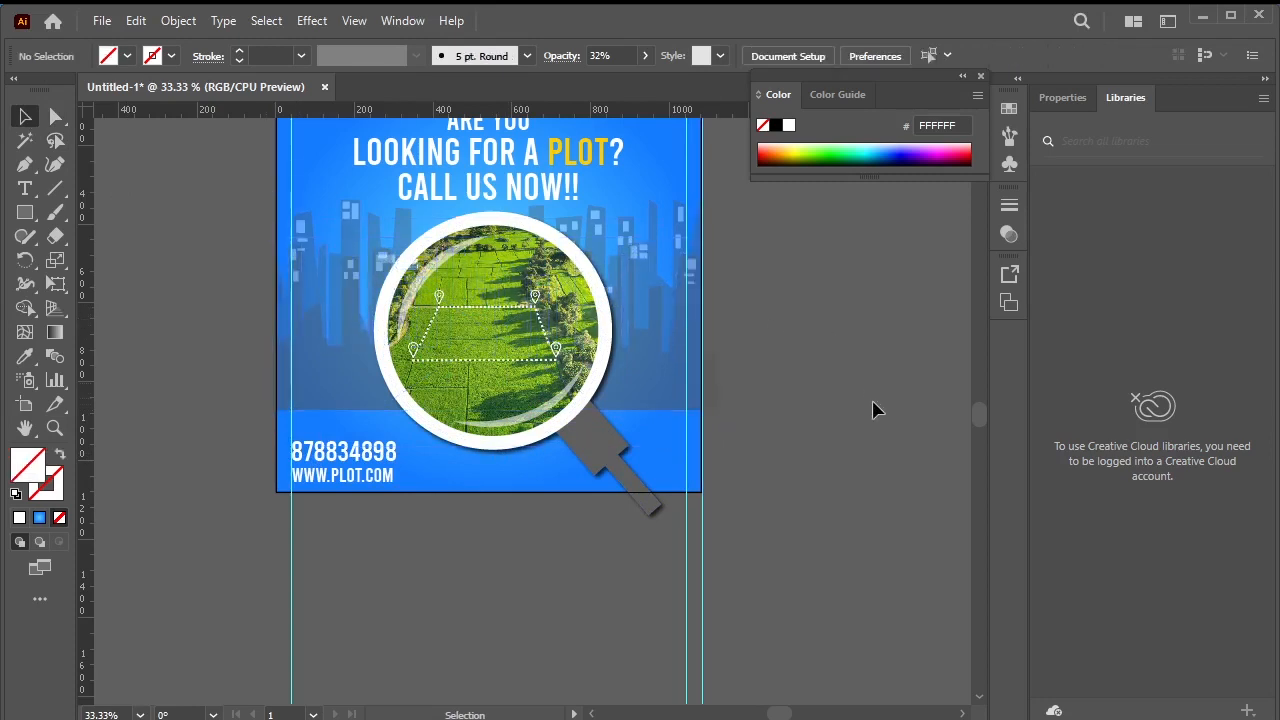
Fit the whole design in view and close the floating Color panel.
{"action": "scroll", "coordinate": [874, 413], "scroll_direction": "up", "scroll_amount": 2}
{"action": "scroll", "coordinate": [876, 491], "scroll_direction": "up", "scroll_amount": 1}
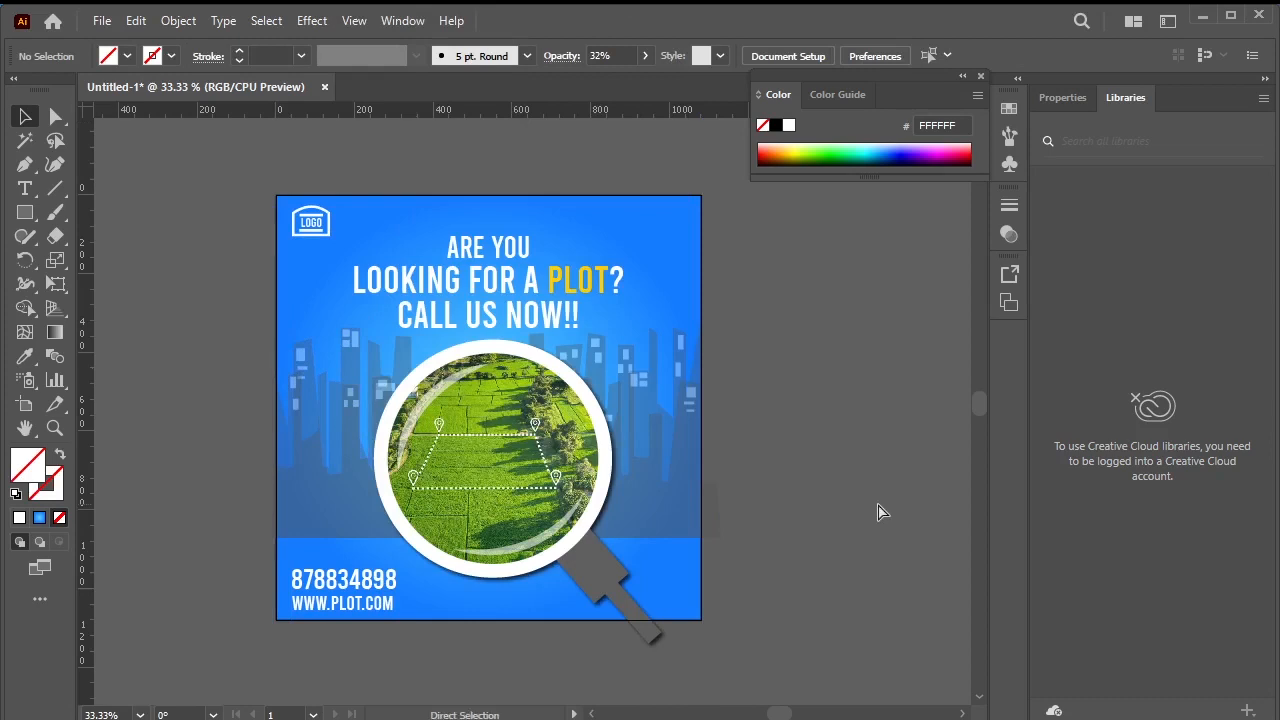
{"action": "scroll", "coordinate": [878, 512], "scroll_direction": "up", "scroll_amount": 1}
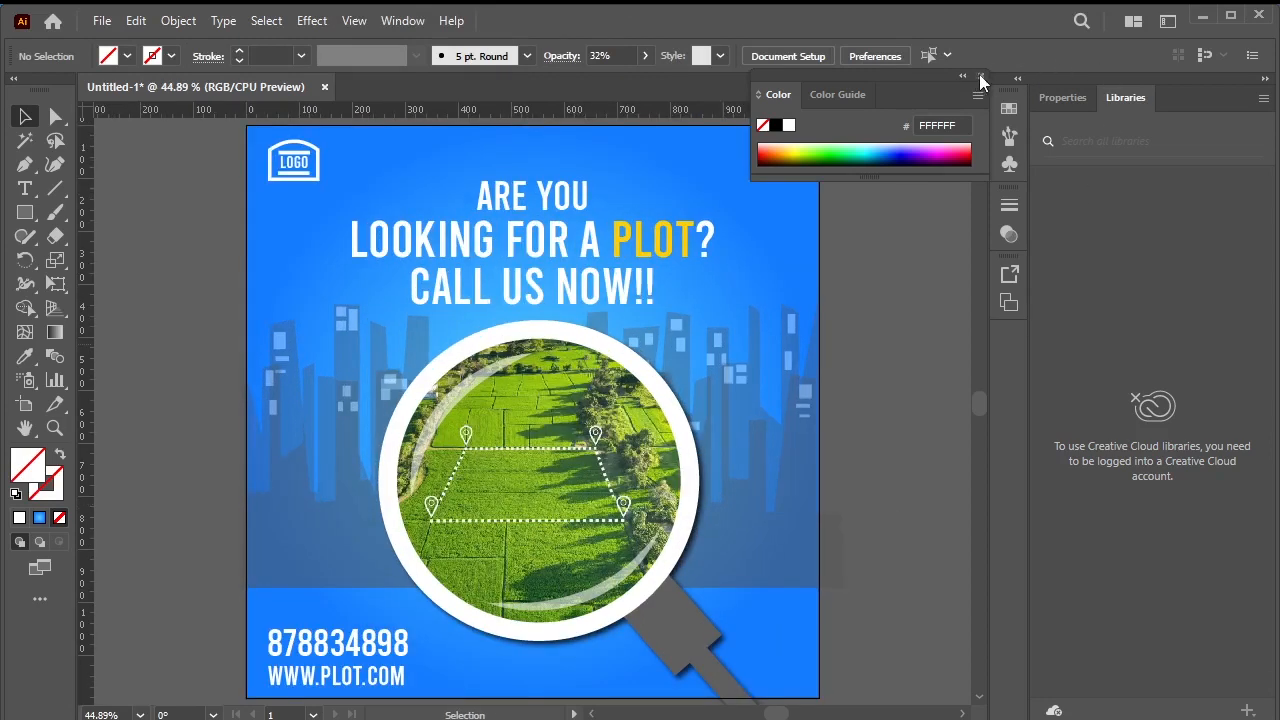
{"action": "left_click", "coordinate": [980, 78]}
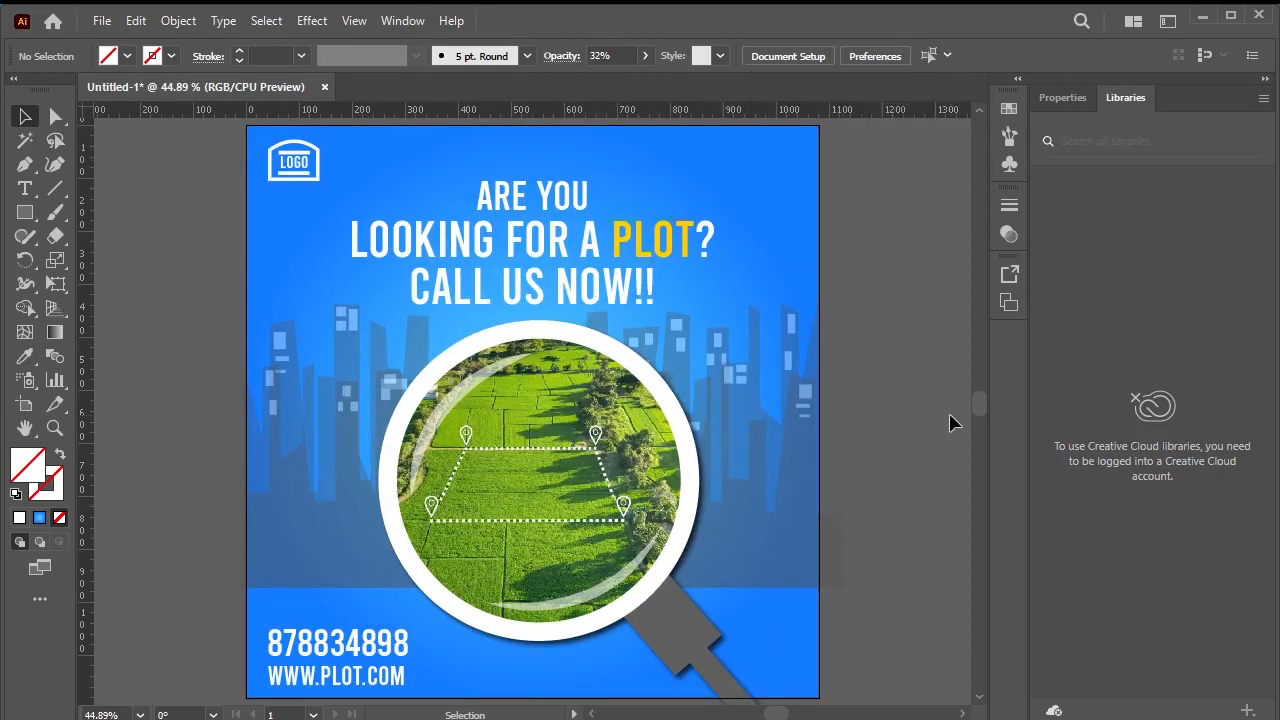